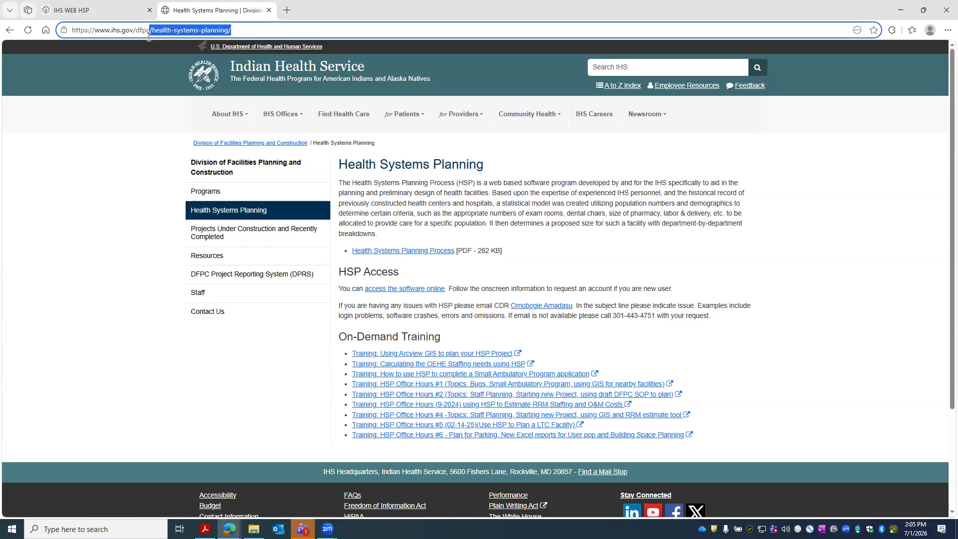
- Load the DFPC site and go through Programs to the Health Systems Planning page
key(BackSpace)
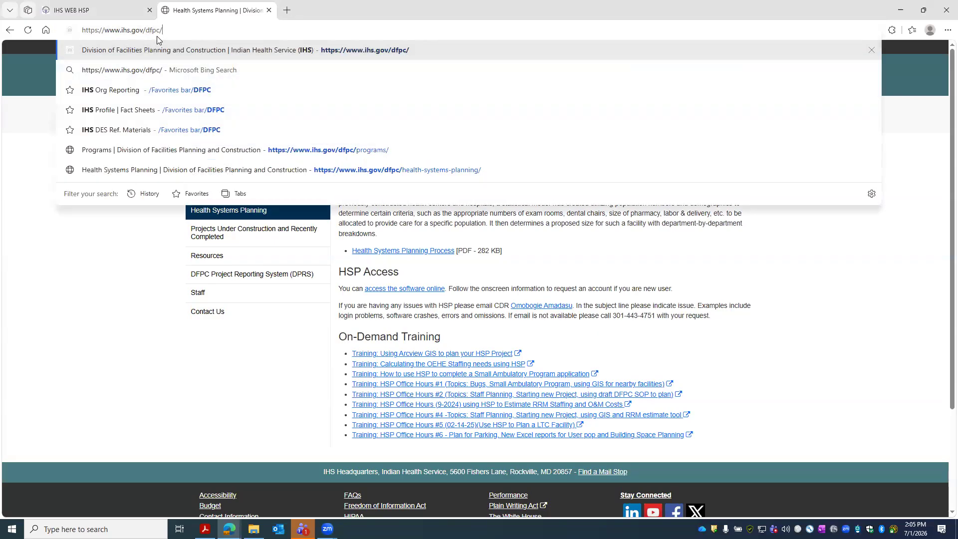
key(Return)
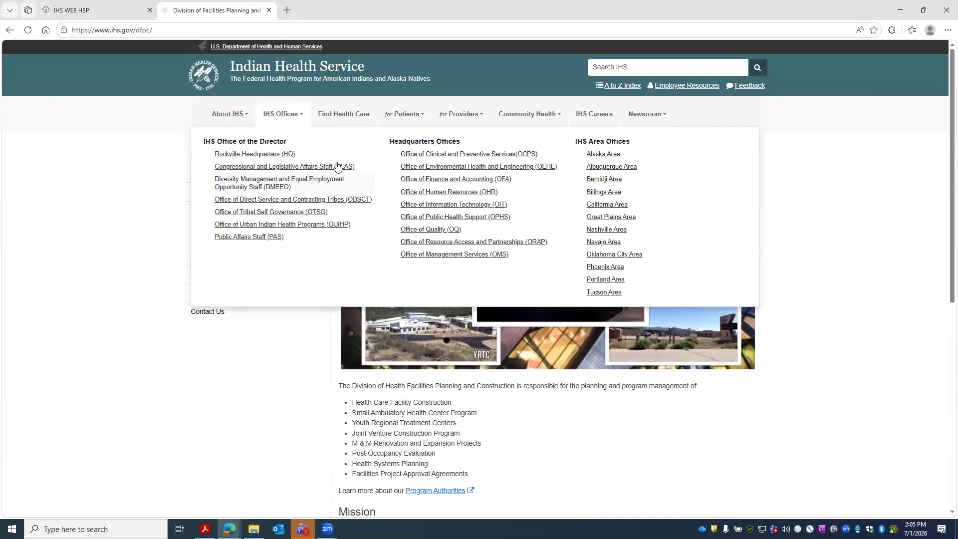
click(214, 198)
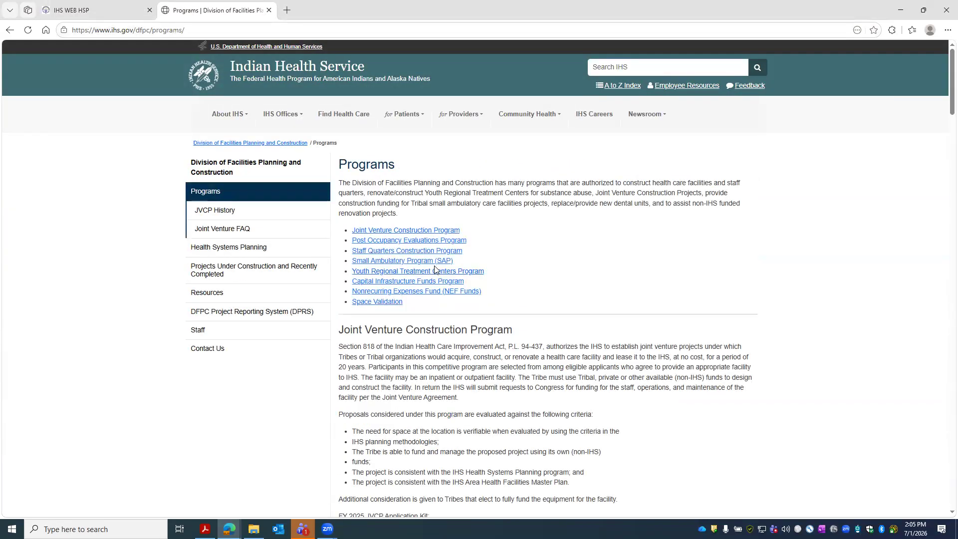
click(435, 262)
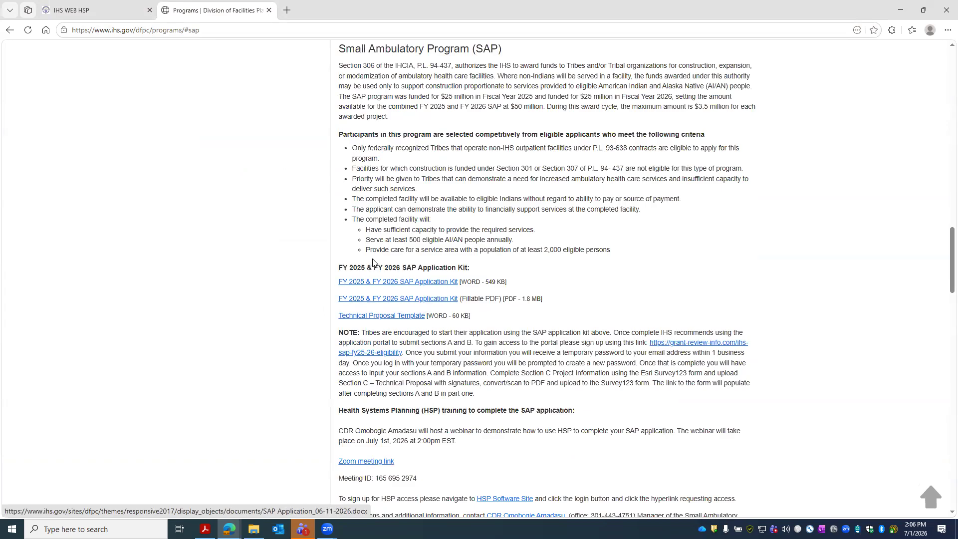
scroll(282, 177, up, 1)
scroll(284, 177, up, 20)
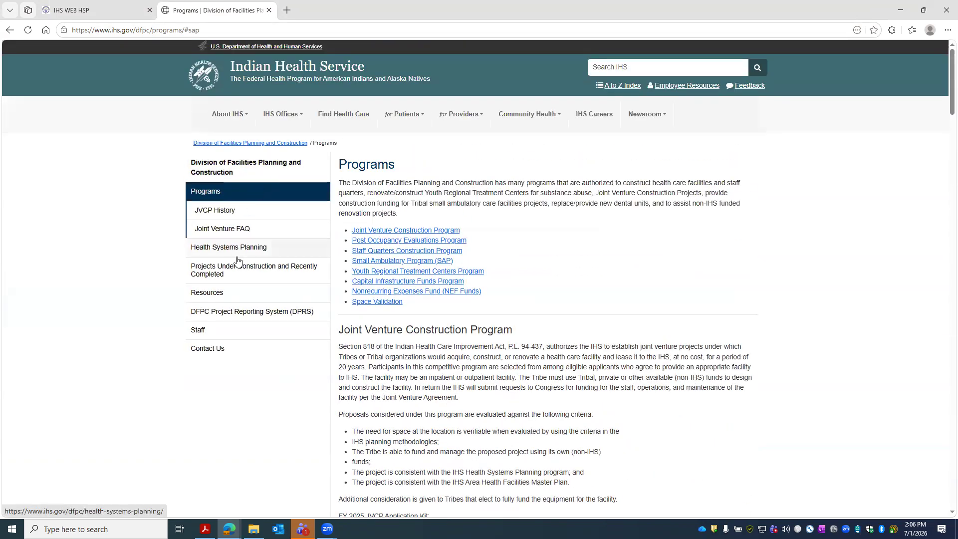
click(241, 251)
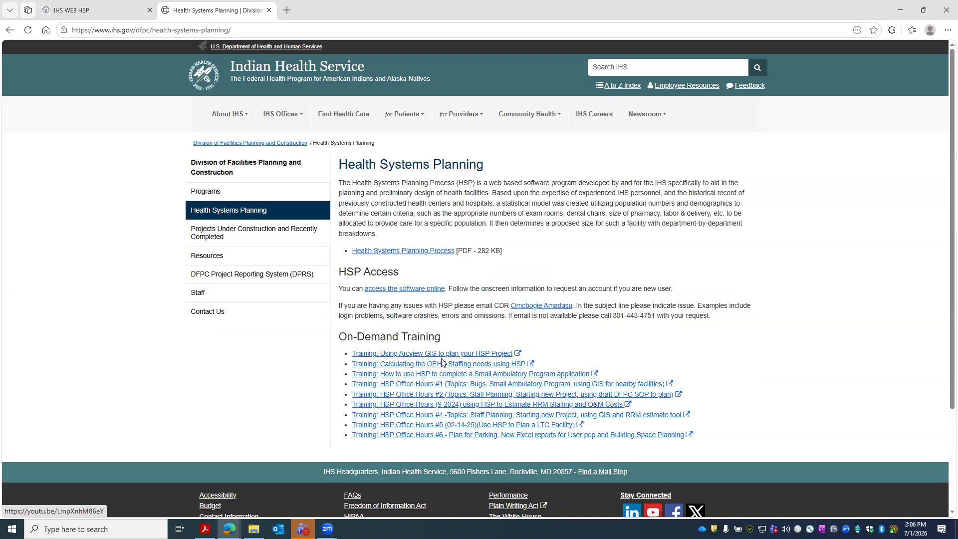
- Play the HSP Office Hours #1 training video, then pause and close it
click(561, 384)
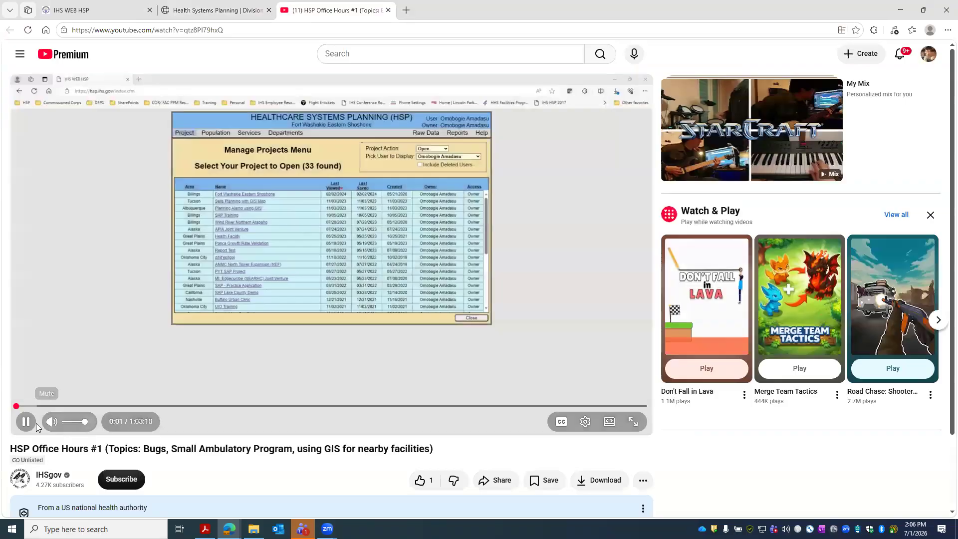
click(27, 422)
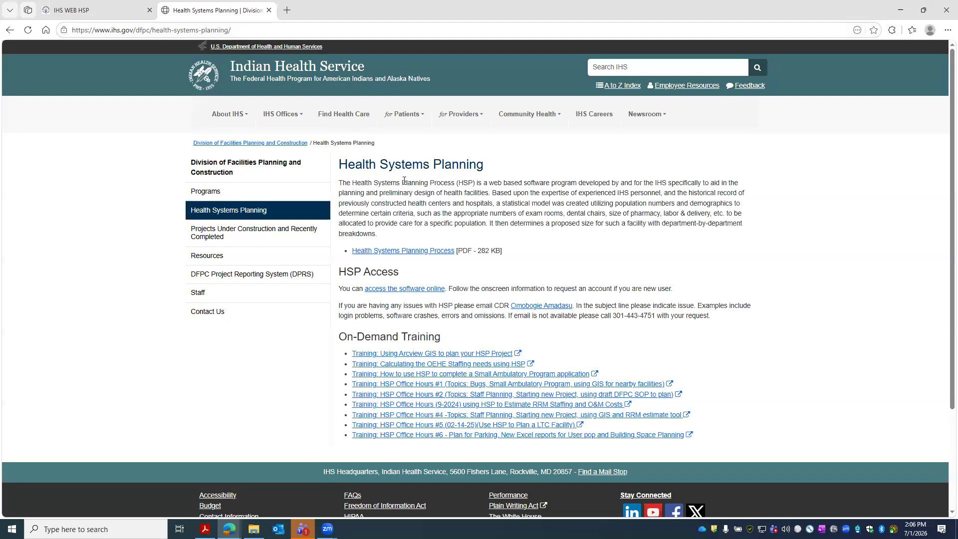
click(389, 10)
- Switch between browser tabs and end on the HSP welcome page
click(91, 10)
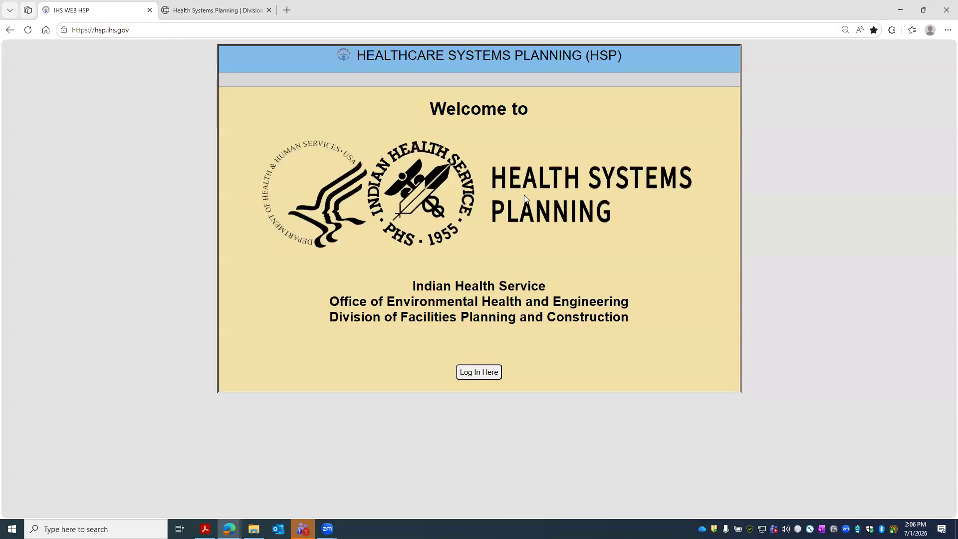
click(205, 10)
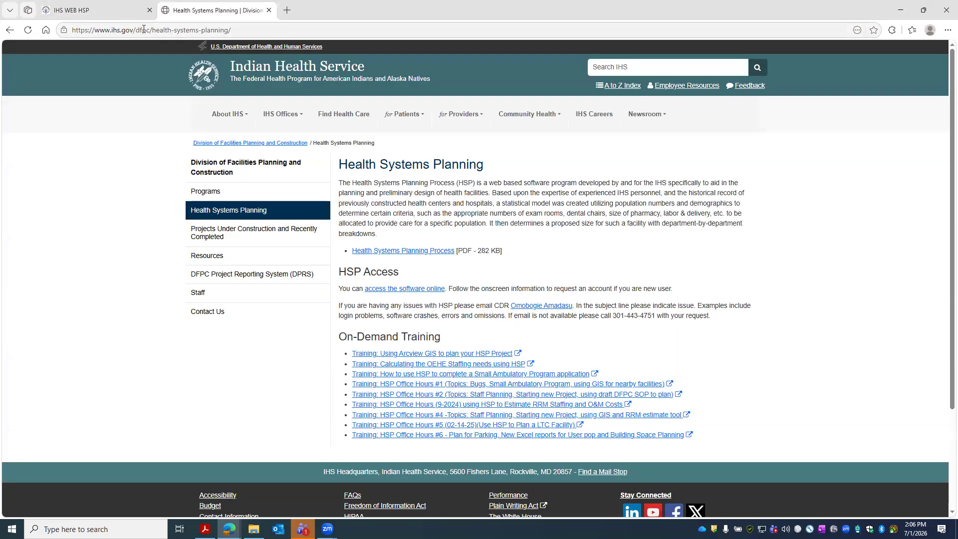
drag(150, 30, 70, 31)
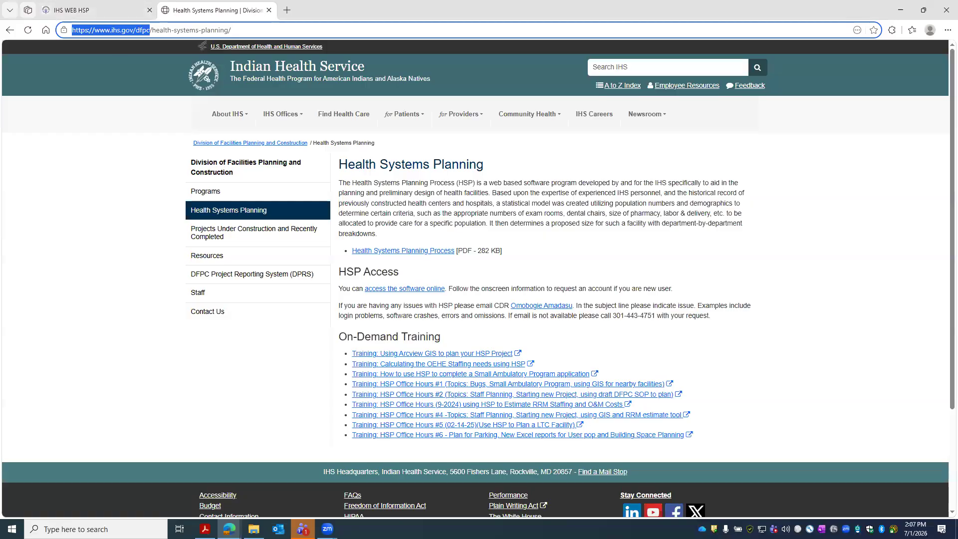
key(alt+Tab)
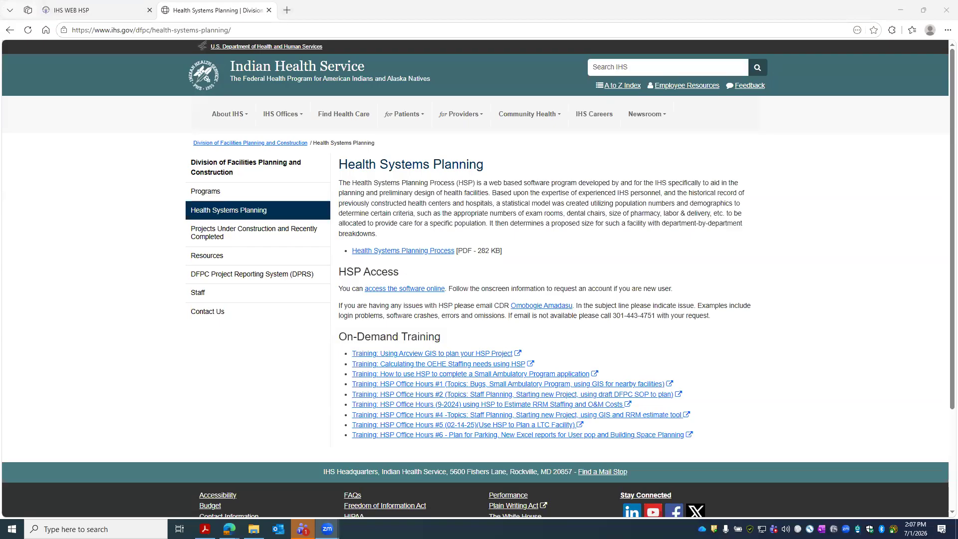
click(91, 11)
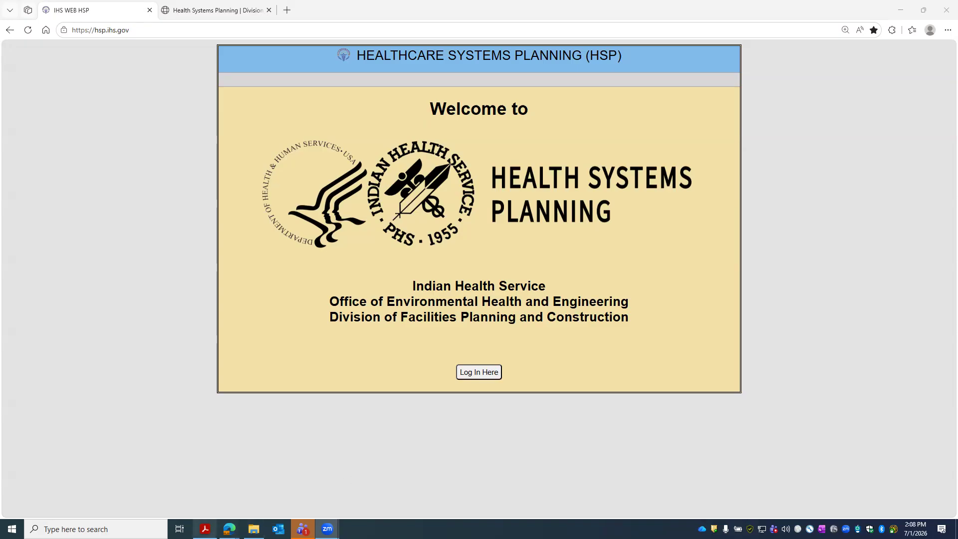
- Bring up the SAP Application Kit PDF maximized and scroll down to Section I's deadline instructions
click(205, 529)
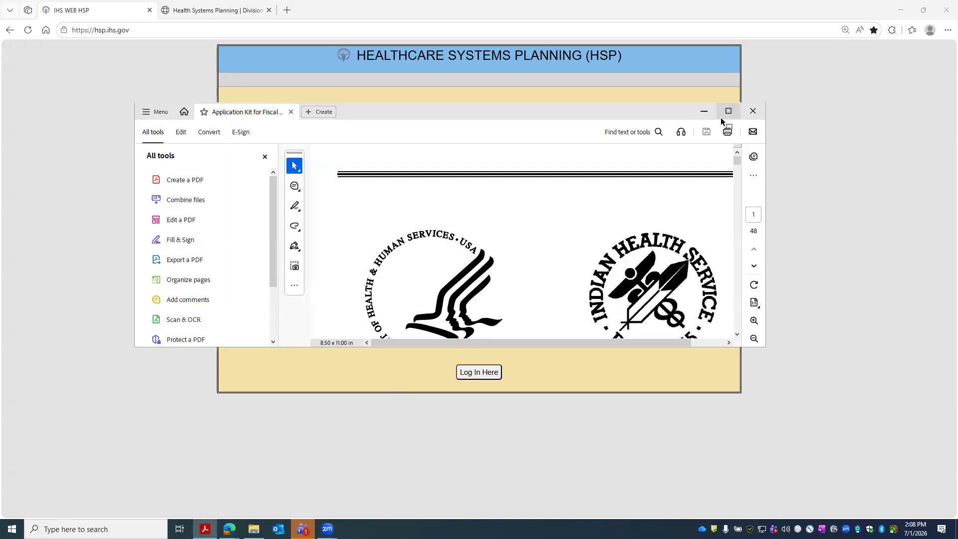
click(728, 111)
scroll(599, 235, down, 1)
scroll(599, 235, down, 3)
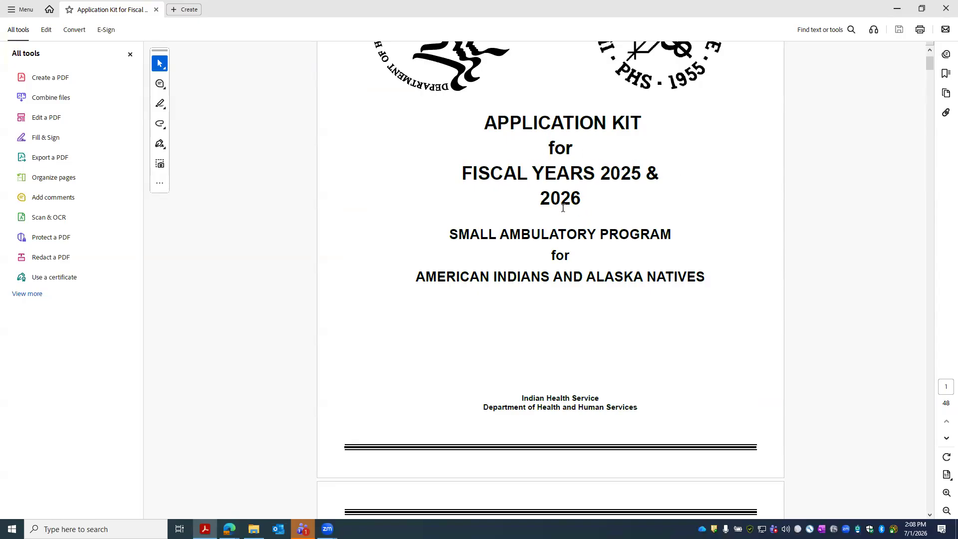
scroll(563, 208, down, 15)
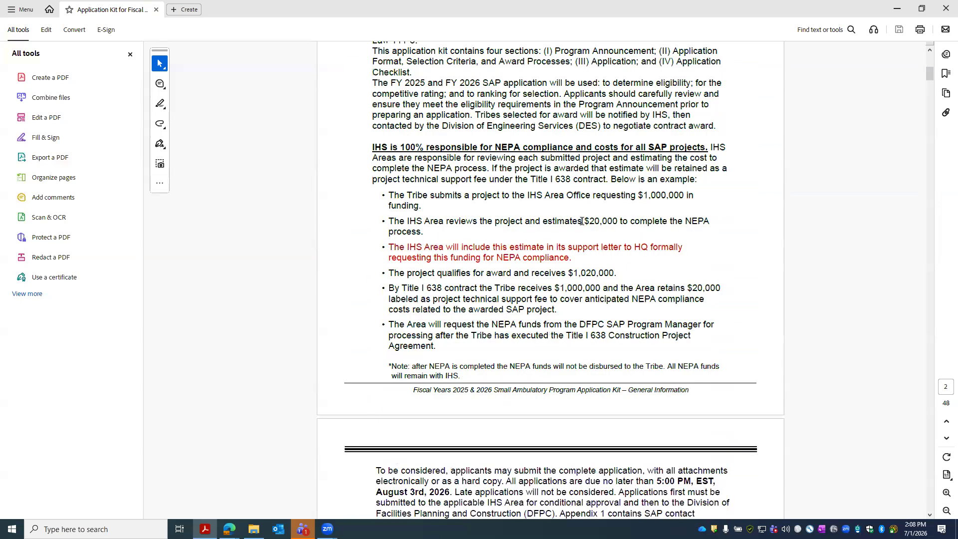
scroll(587, 234, down, 10)
scroll(586, 231, down, 10)
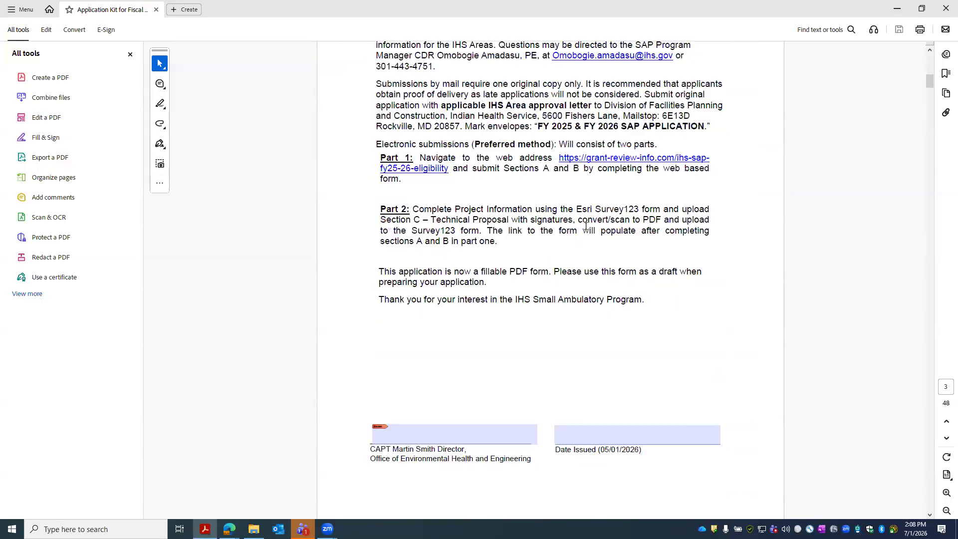
scroll(553, 299, down, 15)
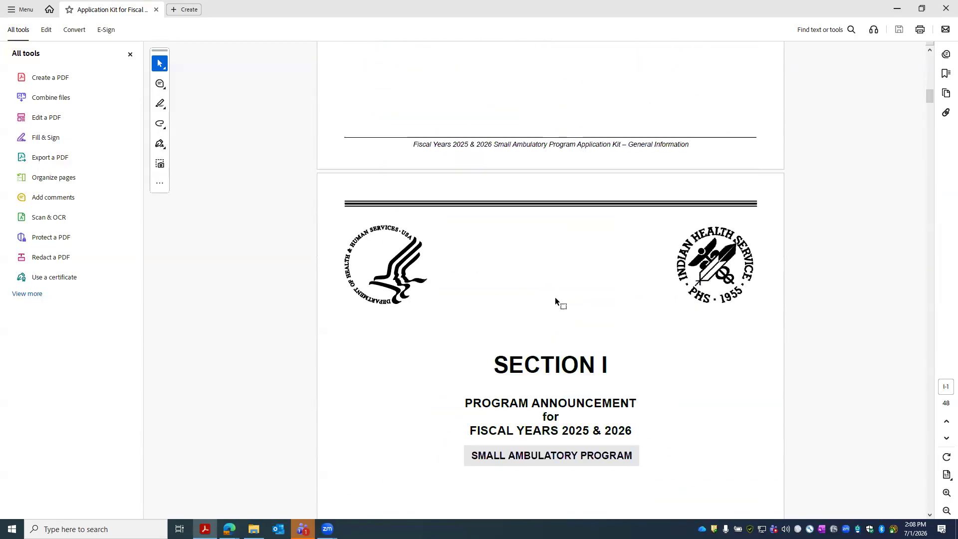
scroll(562, 295, down, 15)
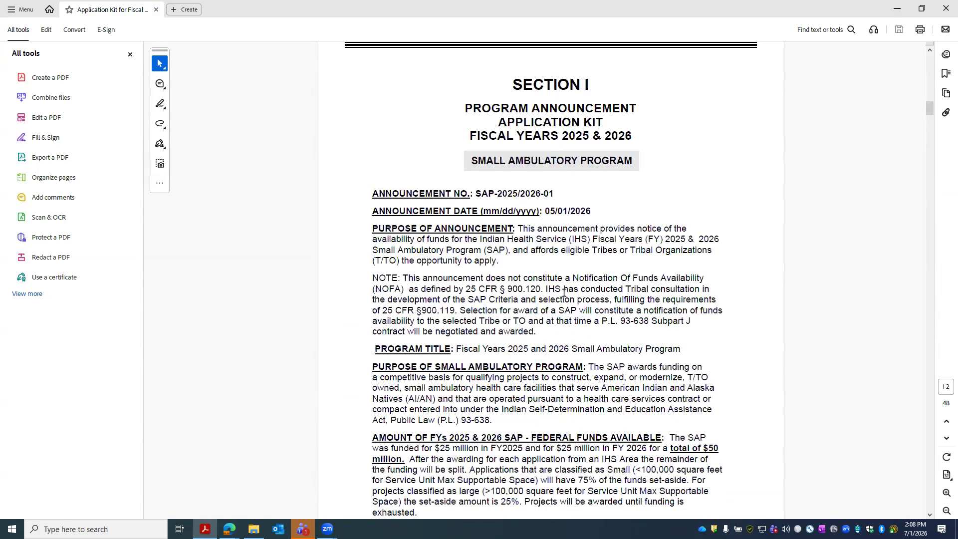
scroll(570, 299, down, 5)
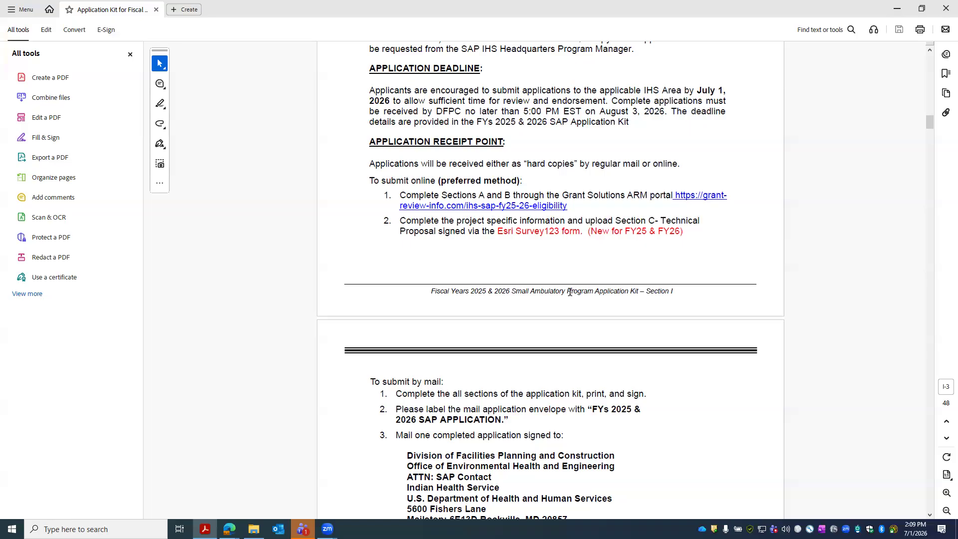
scroll(632, 260, down, 3)
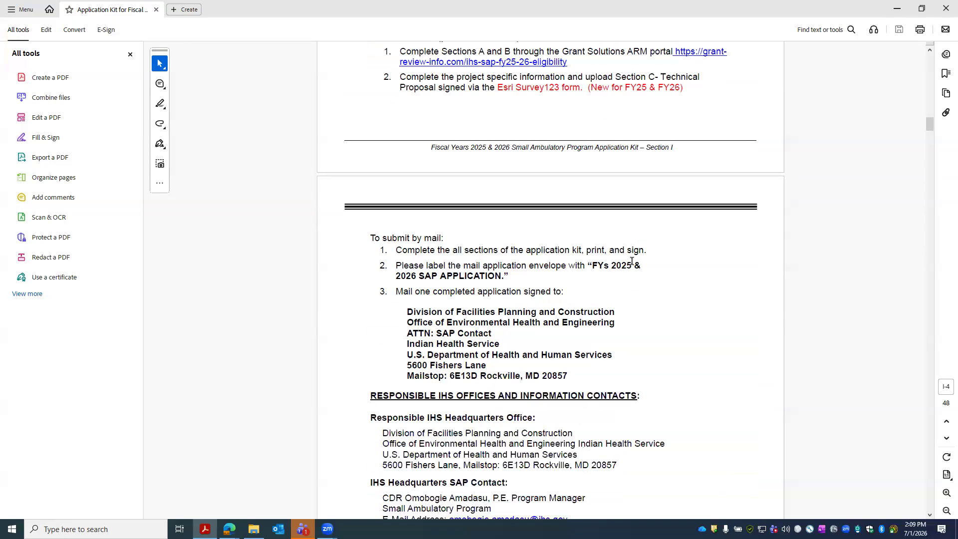
scroll(632, 260, down, 15)
scroll(618, 313, down, 15)
scroll(609, 344, down, 15)
scroll(599, 347, down, 15)
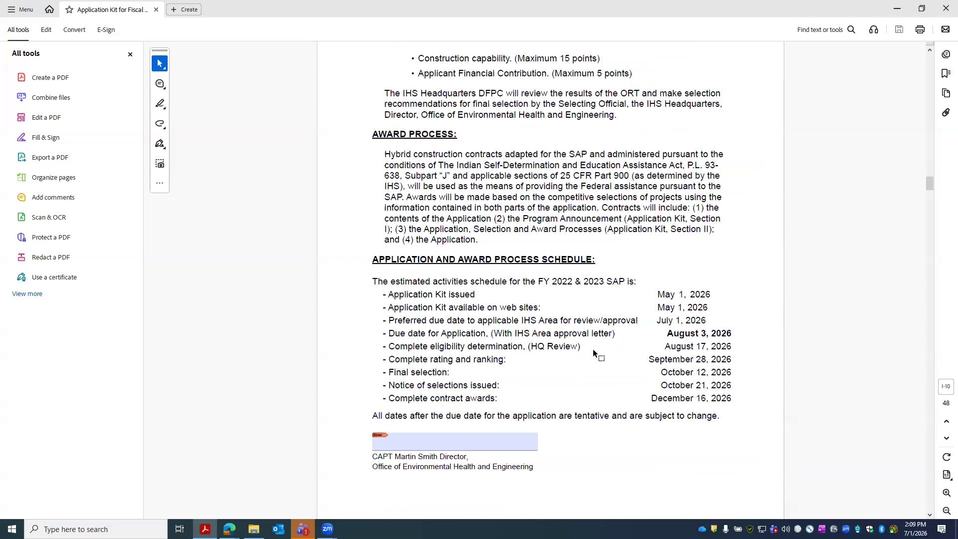
scroll(593, 353, down, 2)
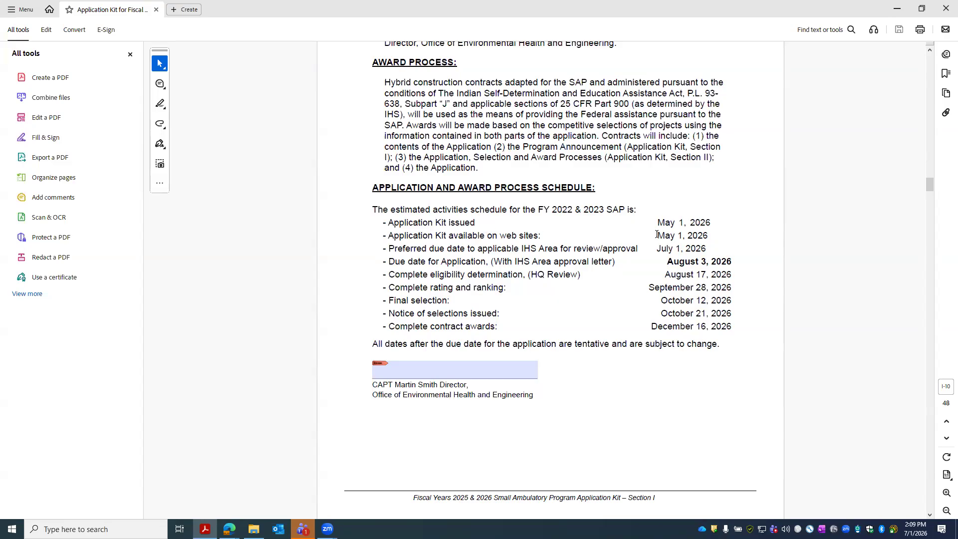
drag(669, 263, 733, 264)
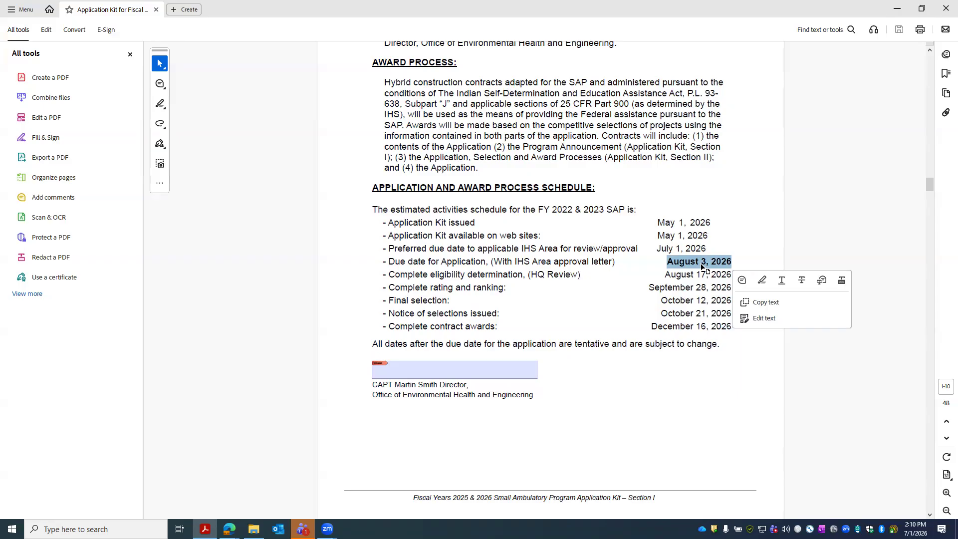
drag(649, 326, 736, 325)
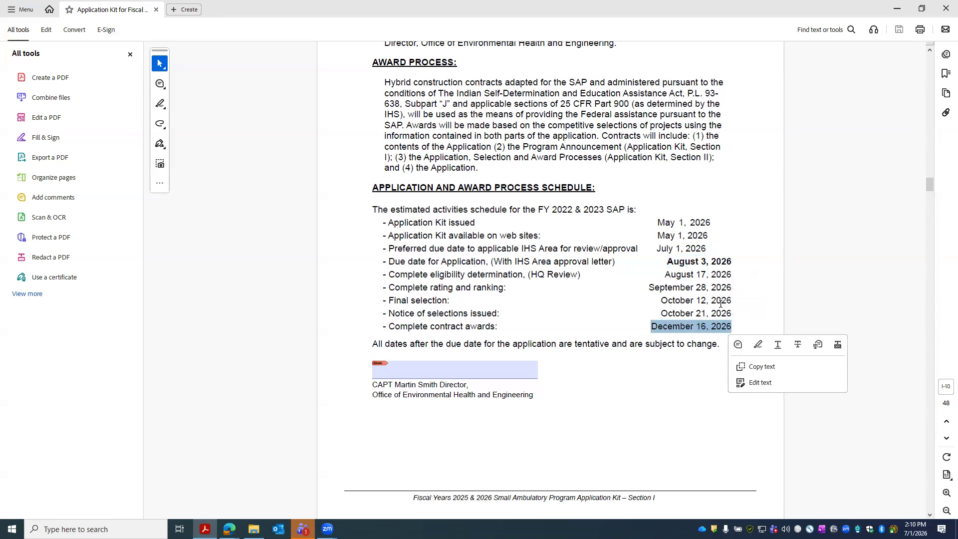
scroll(532, 255, down, 6)
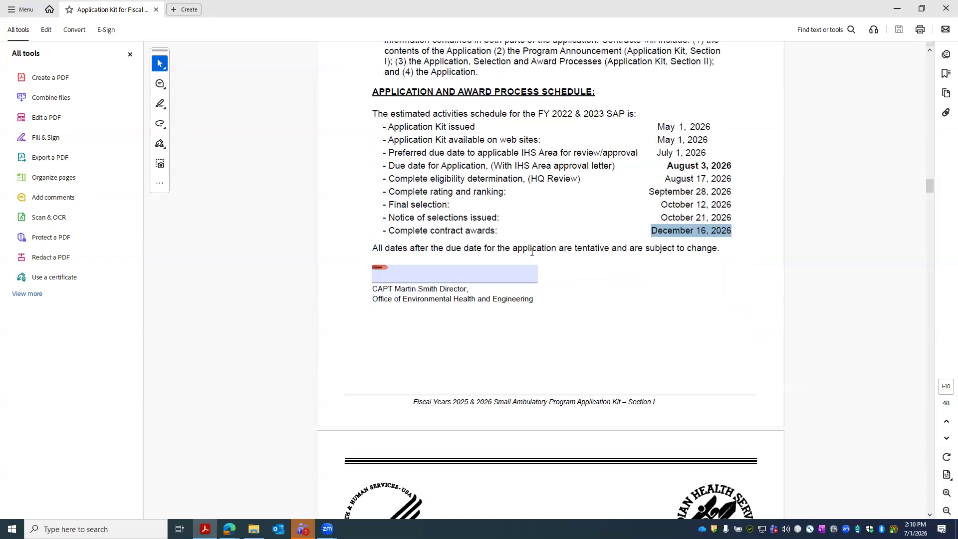
scroll(532, 253, down, 10)
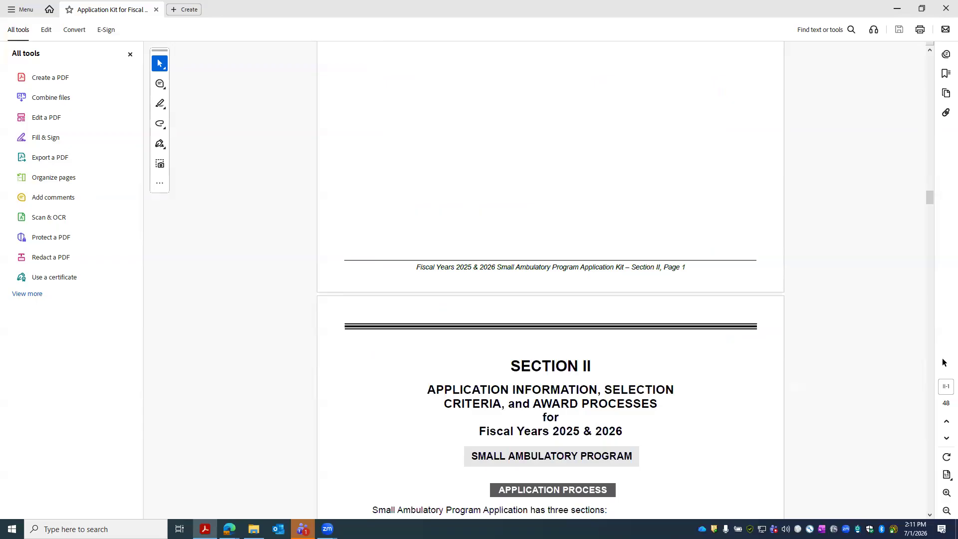
- Scroll through Section II to Section III page 1 and select the Date of Application Submission field
scroll(654, 315, down, 5)
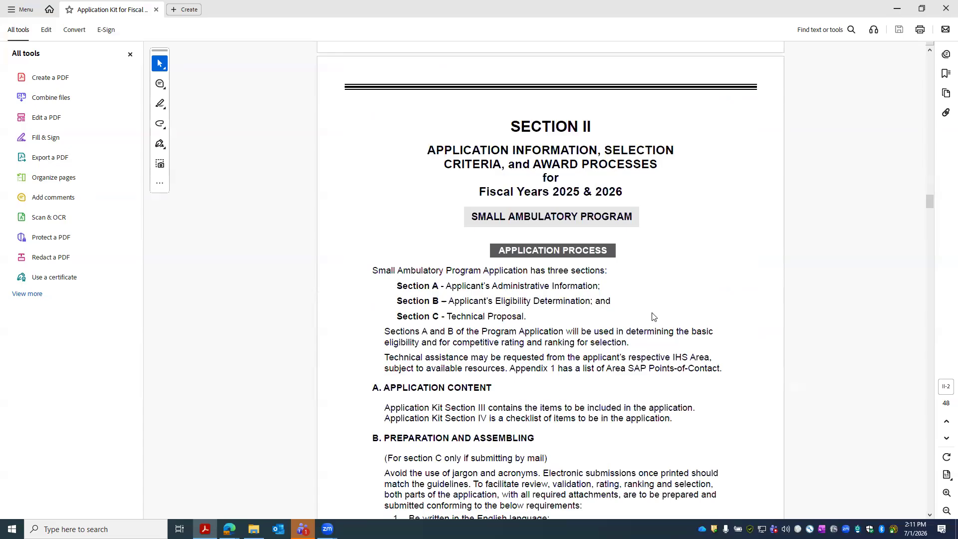
scroll(654, 317, down, 20)
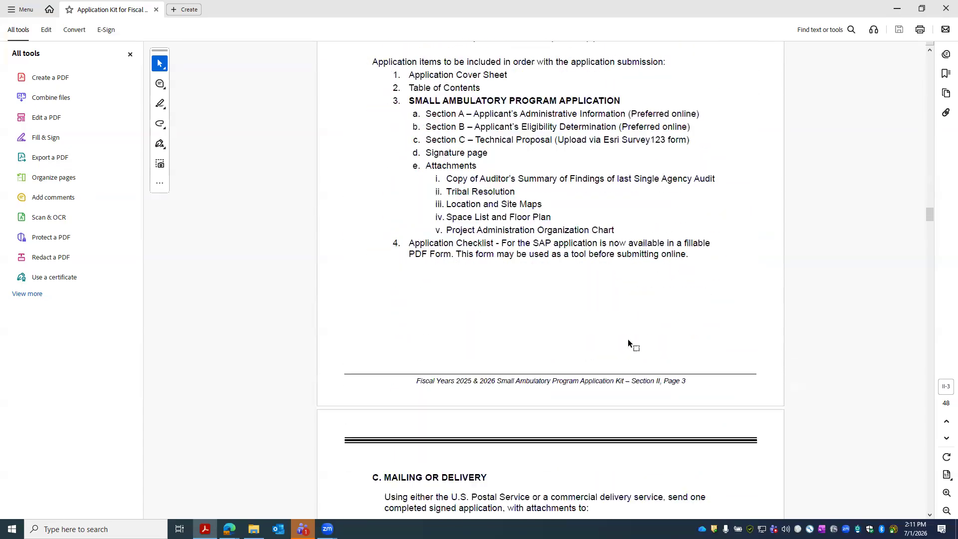
scroll(618, 337, down, 20)
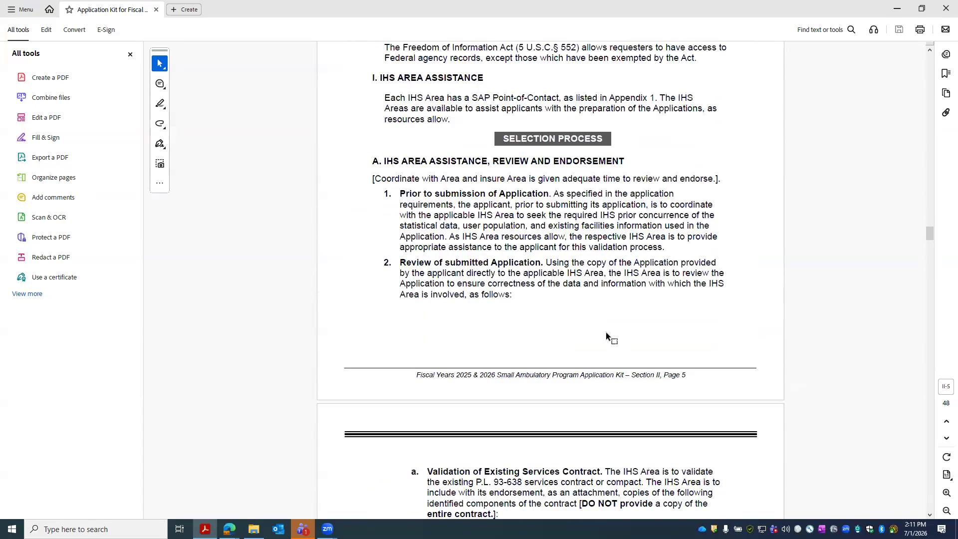
scroll(595, 341, down, 20)
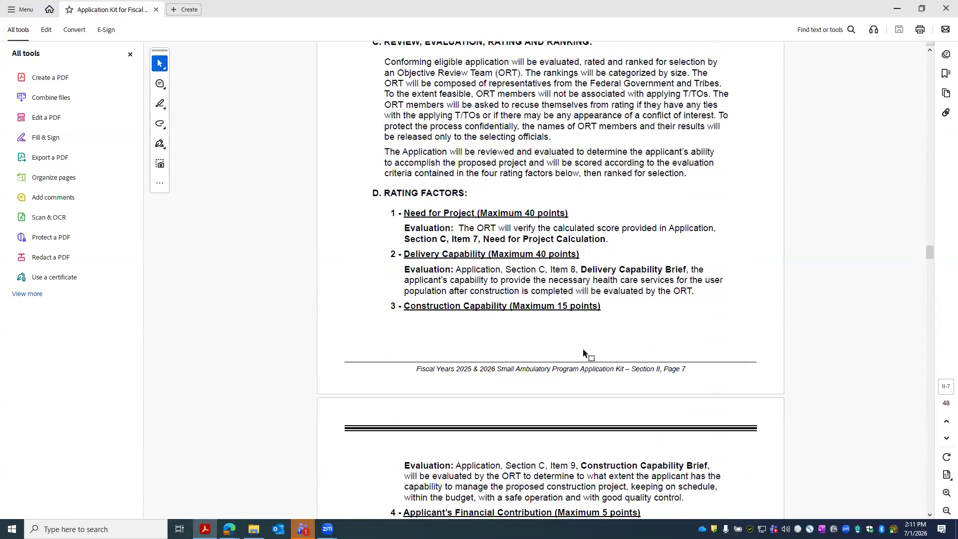
scroll(579, 357, down, 20)
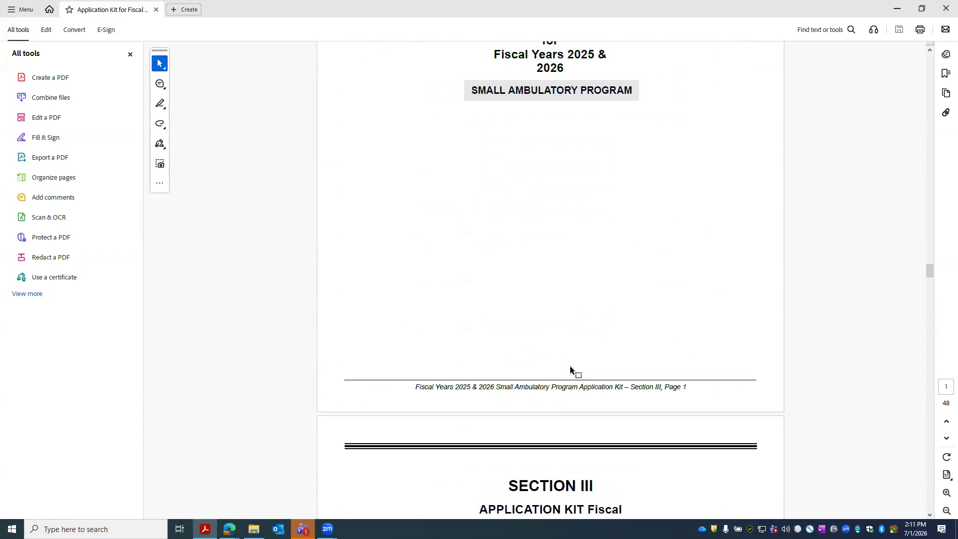
scroll(571, 383, down, 7)
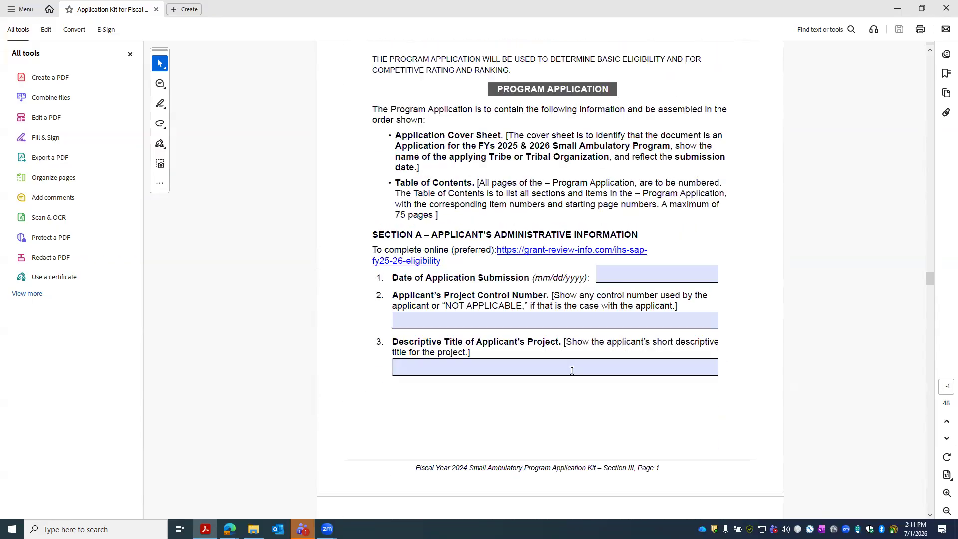
click(623, 274)
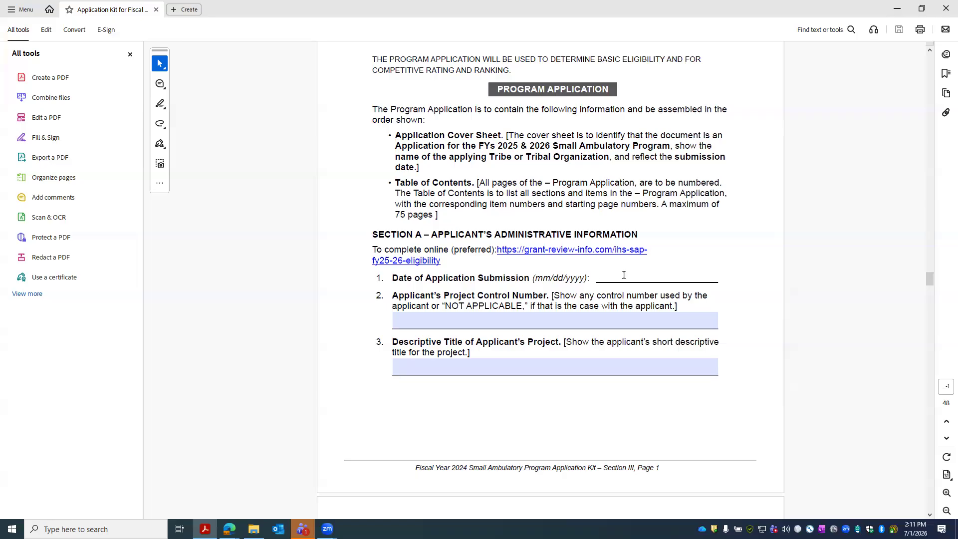
- Enter 08/03/2028 as the application submission date, leaving the control number blank
click(624, 275)
text(08/03/20287)
click(443, 319)
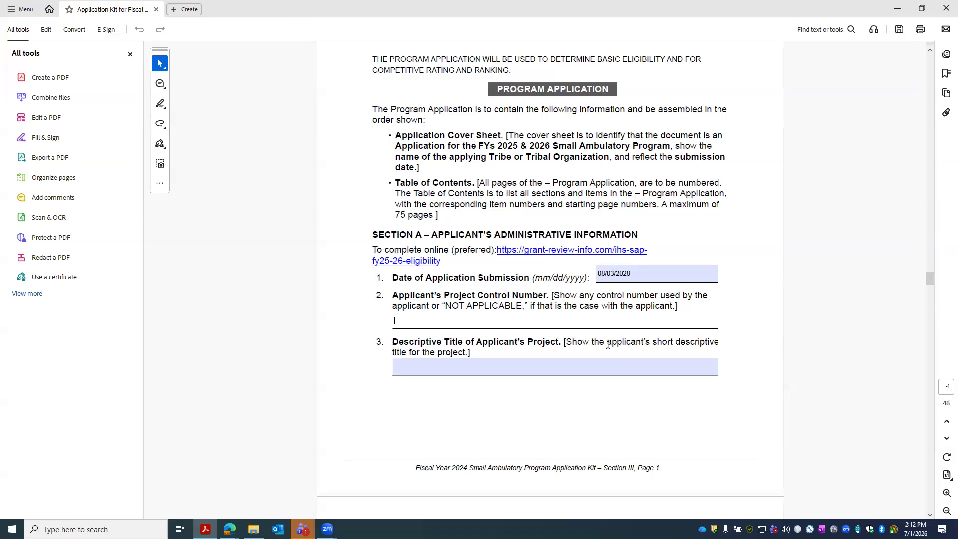
- Enter 'Portland Health Care Clinic (Sat.)' as the project's descriptive title
click(508, 372)
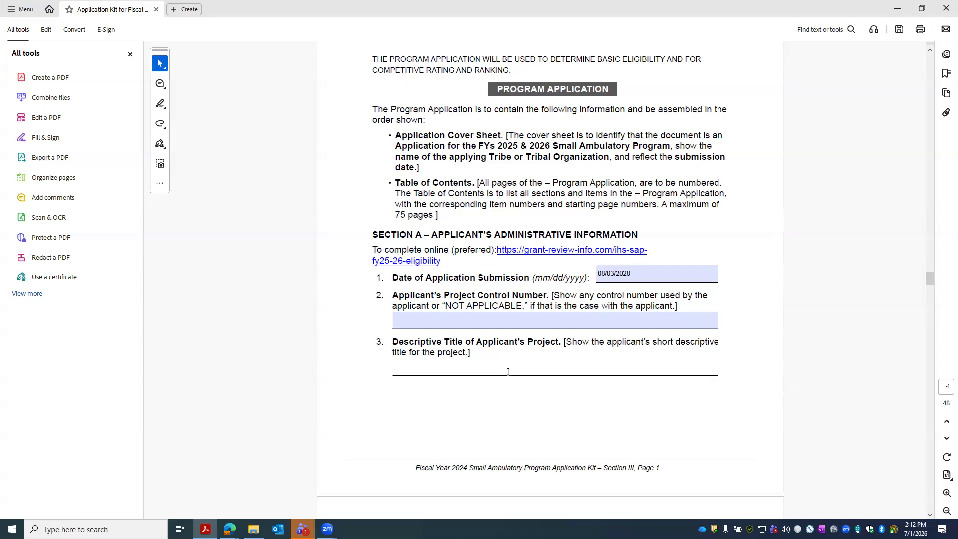
text(Pharma)
key(BackSpace)
key(BackSpace)
key(BackSpace)
key(BackSpace)
text(Portland )
text(Health Care C)
text(lin)
text(ic Expansi)
text(o)
key(BackSpace)
key(BackSpace)
key(BackSpace)
key(BackSpace)
key(BackSpace)
key(BackSpace)
key(BackSpace)
key(BackSpace)
text((Satt)
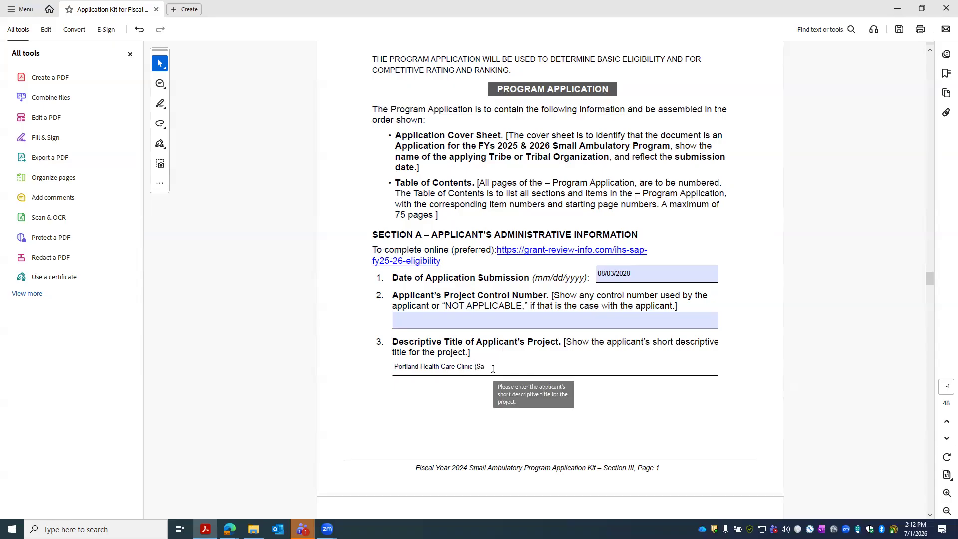
key(BackSpace)
click(632, 410)
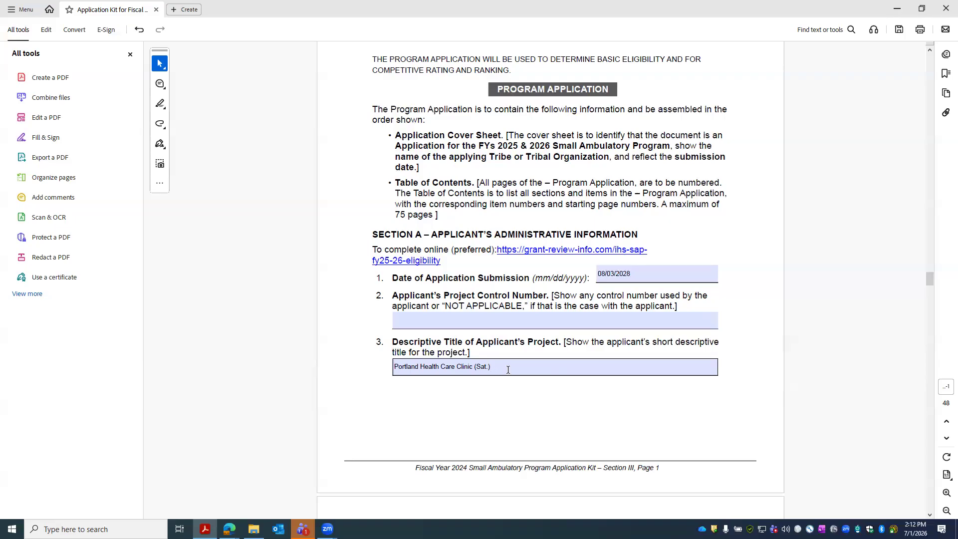
- Enter 3,500,000 as the federal assistance amount in item 4
scroll(508, 369, down, 5)
click(493, 352)
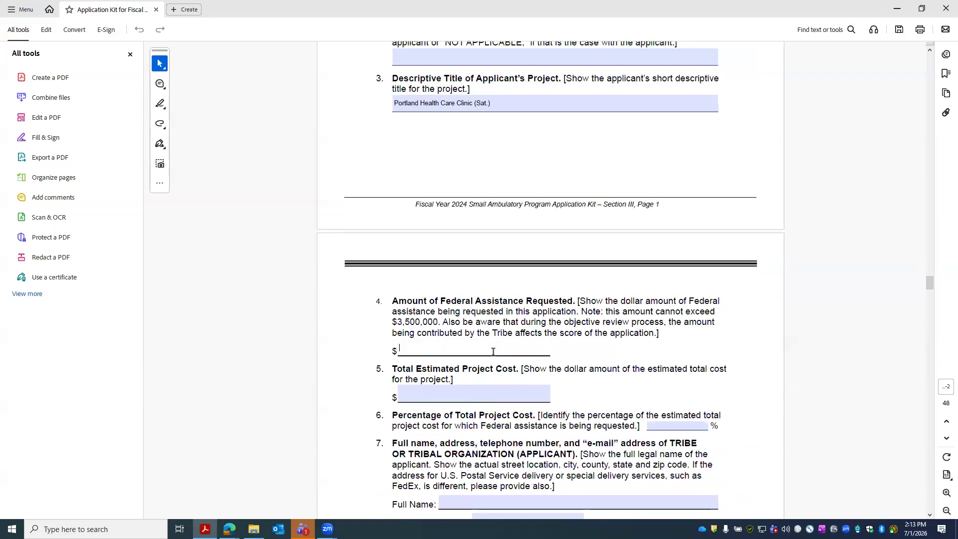
text(3500000)
click(404, 348)
text(,)
key(Right)
text(,)
- Enter 10,000,000 as total project cost and 35 as the federal percentage
click(458, 395)
text(1)
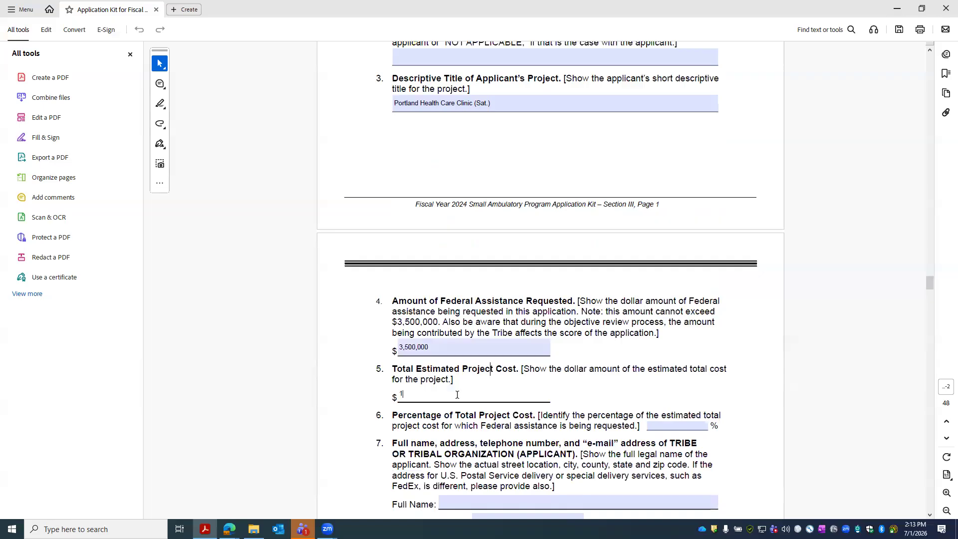
text(0,000,000)
click(719, 426)
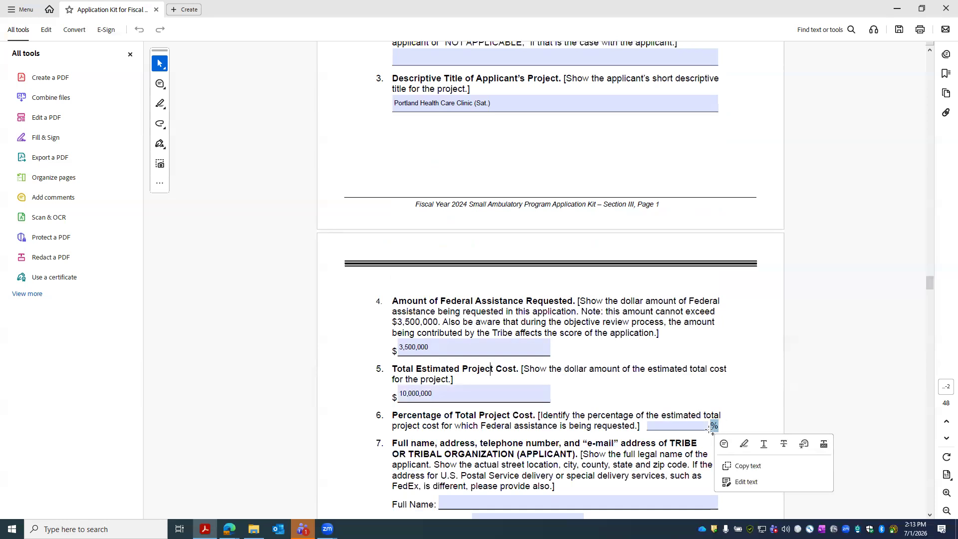
click(680, 426)
key(shift+Tab)
key(shift+Tab)
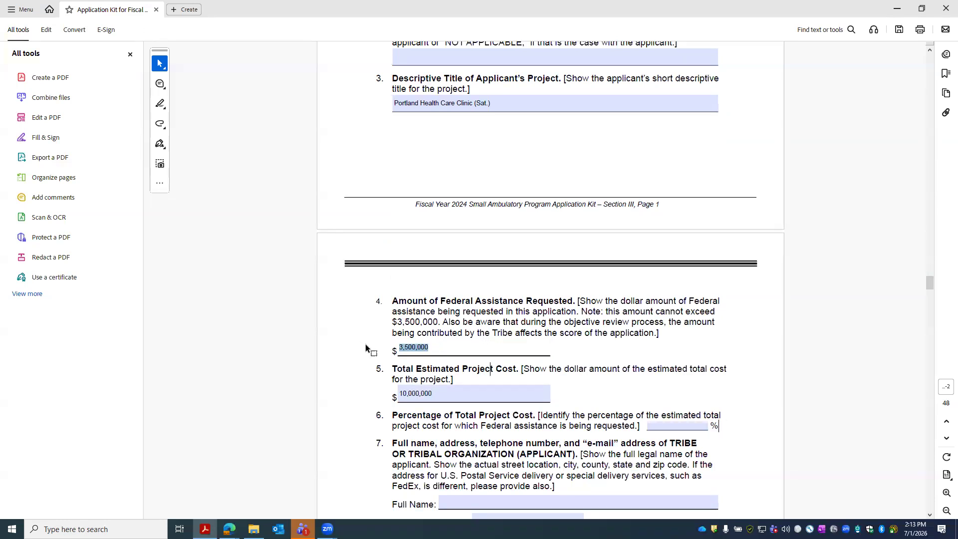
click(643, 416)
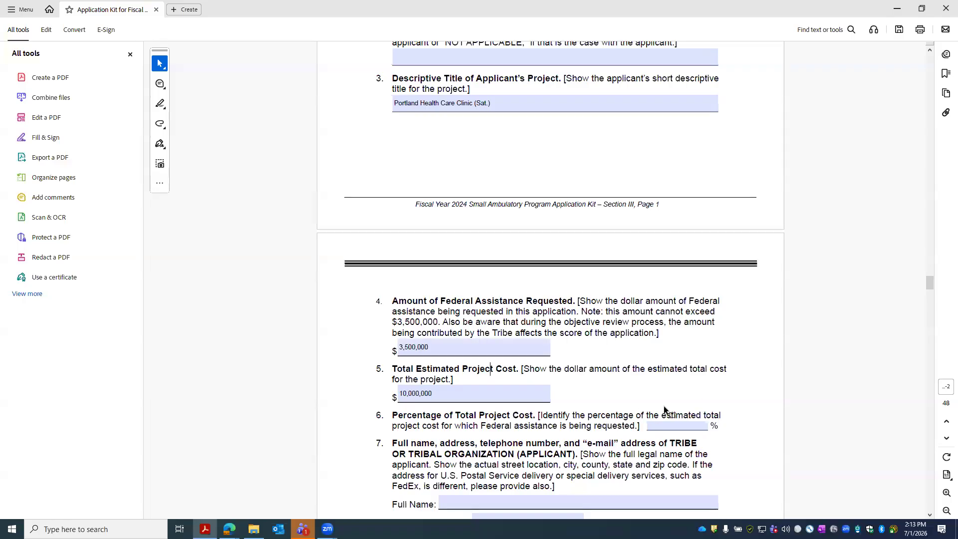
click(694, 427)
text(35)
click(678, 465)
- Enter 'XZY Tribe Of Oregon' as the applicant's full name and fill in its telephone number
scroll(598, 441, down, 5)
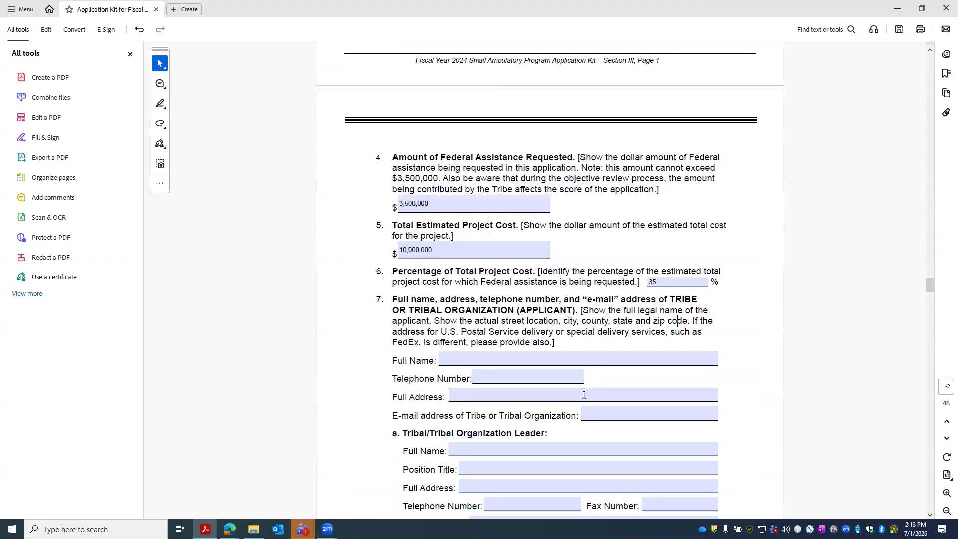
click(502, 360)
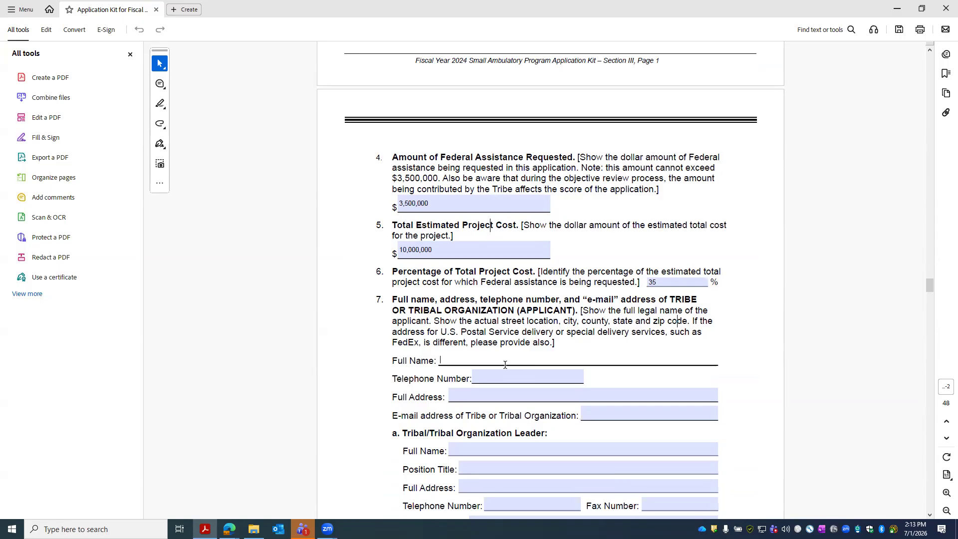
text(CY)
key(BackSpace)
key(BackSpace)
text(CY)
key(BackSpace)
key(BackSpace)
text(X)
text(ZY F)
text(ribe)
text( Of Or)
text(eg)
text(on)
click(520, 381)
text(999-999-9999)
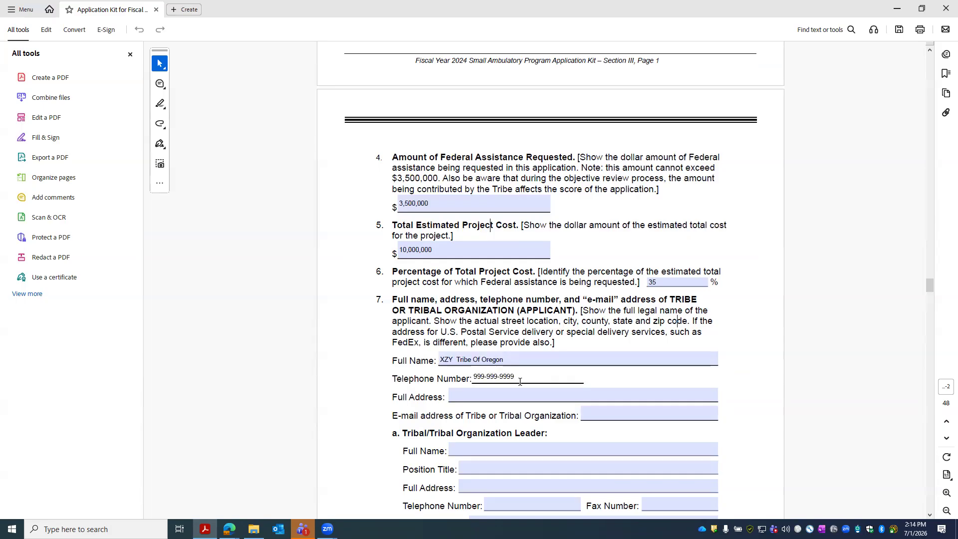
- Fill in the tribe's street address and e-mail address in item 7
click(500, 396)
text(12)
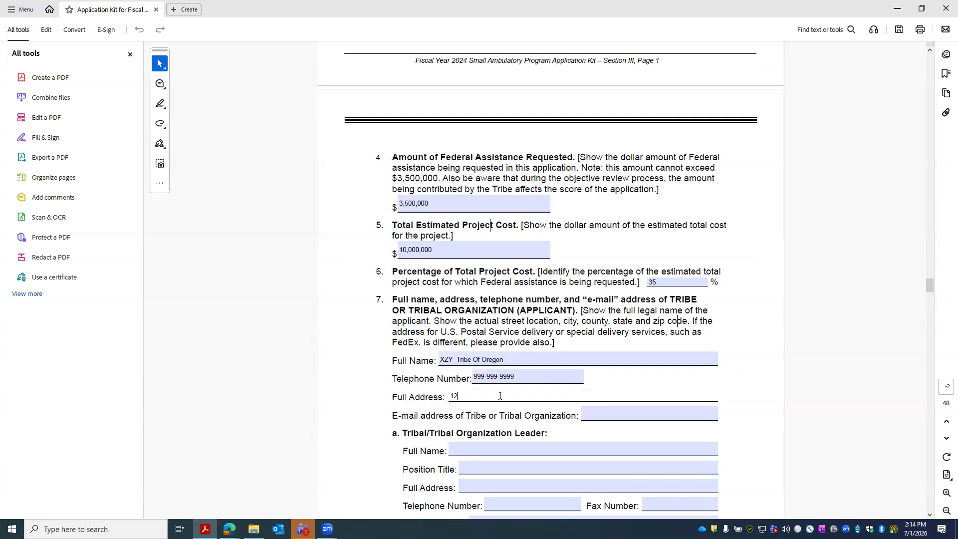
text(3 Clark St)
click(609, 412)
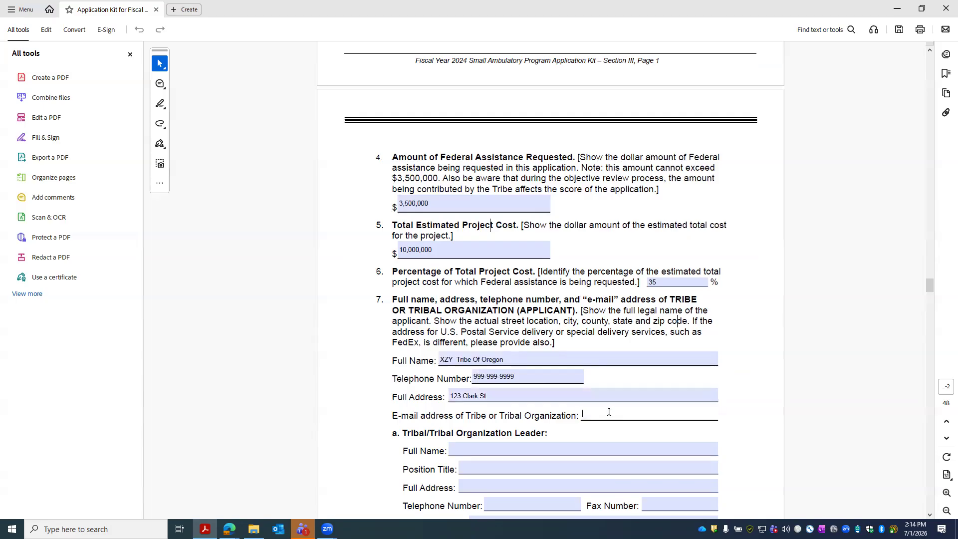
text(a)
key(BackSpace)
click(563, 447)
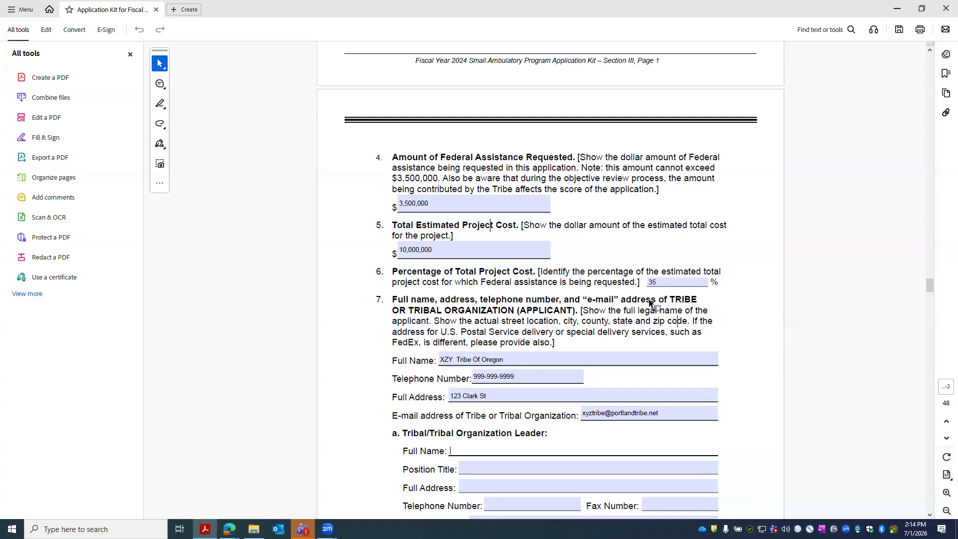
click(424, 311)
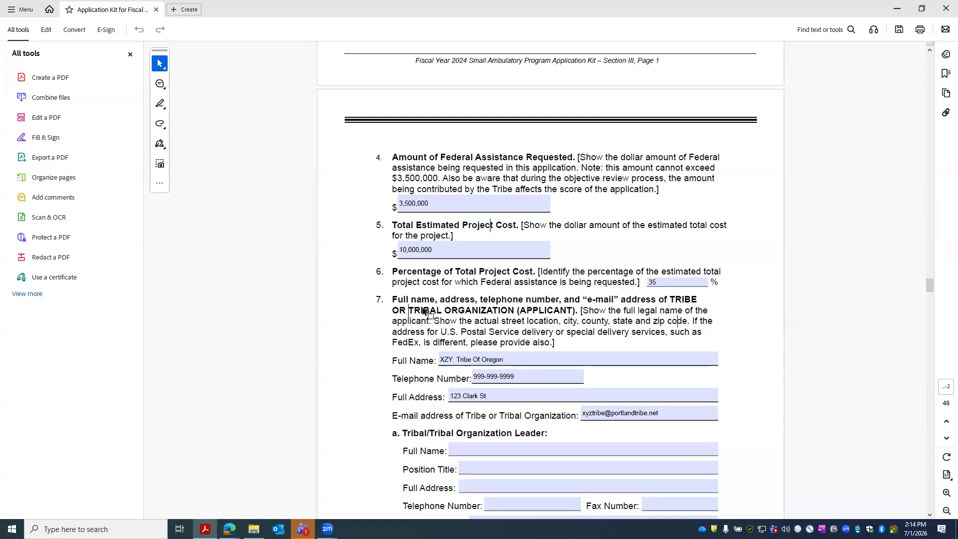
drag(408, 311, 514, 312)
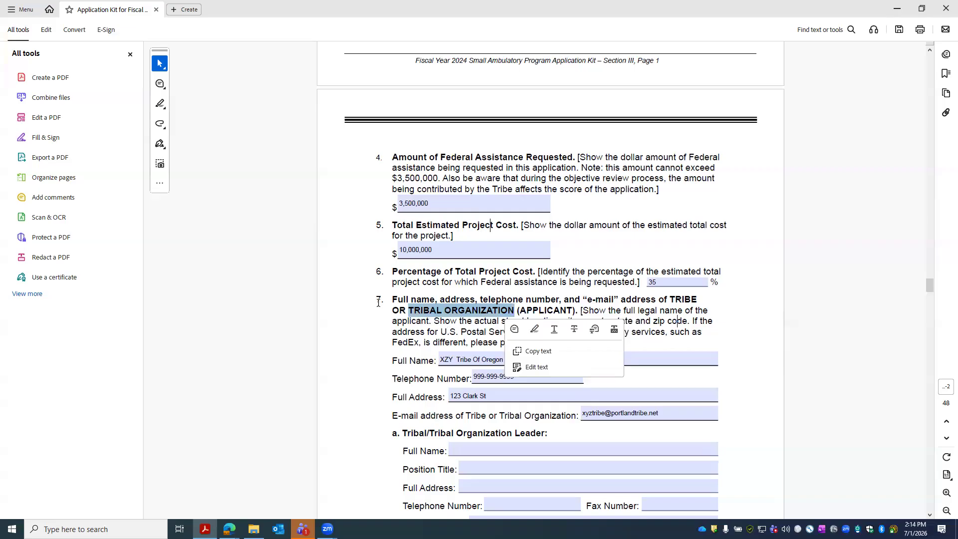
scroll(539, 379, down, 2)
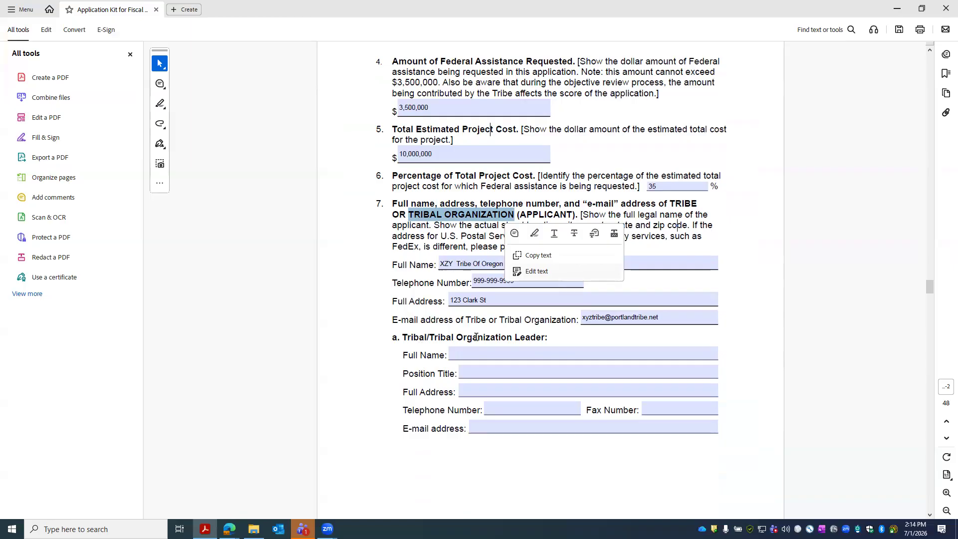
- Enter the tribal leader's full name without 'Chairman' and position title President
click(486, 354)
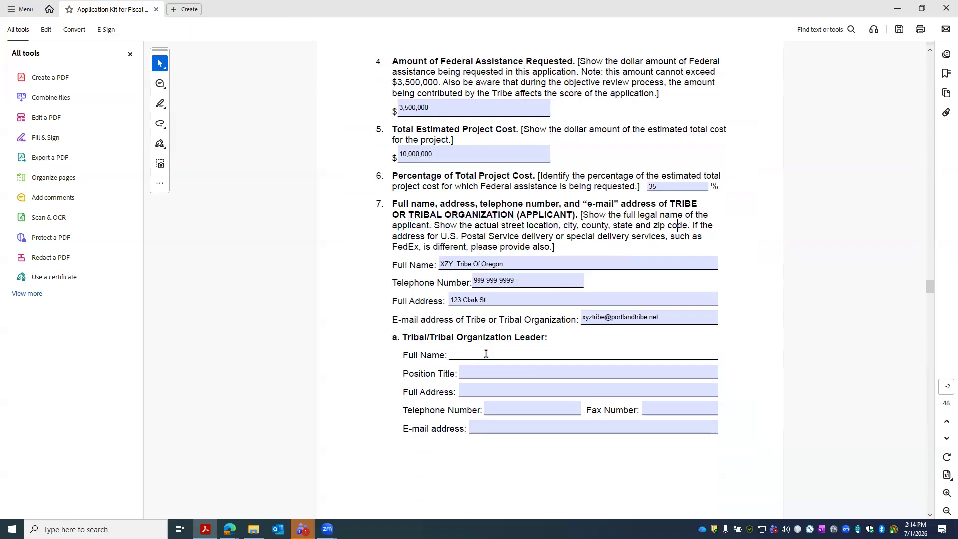
text(Ch)
key(BackSpace)
double_click(464, 354)
key(BackSpace)
click(490, 372)
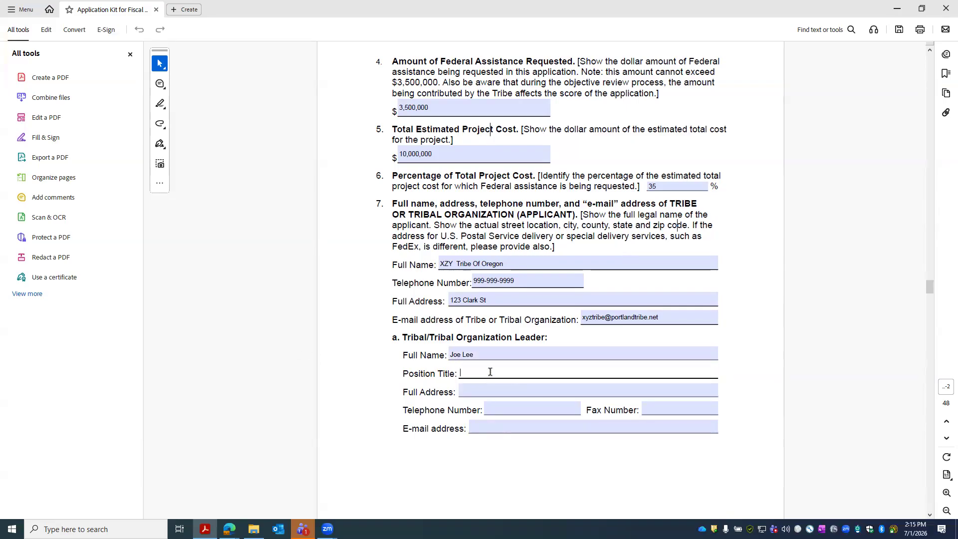
text(President)
- Fill in the leader's address, telephone number, fax N/A and e-mail address
click(506, 395)
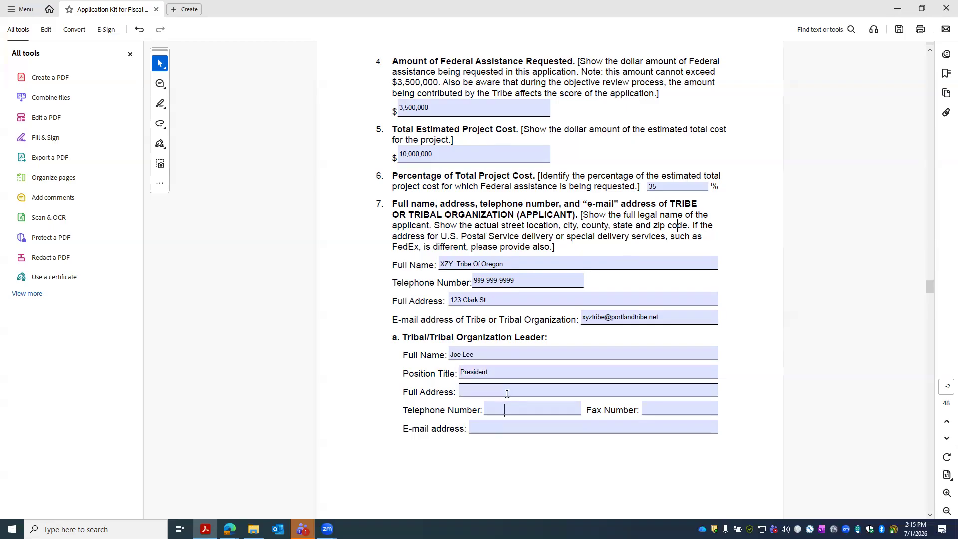
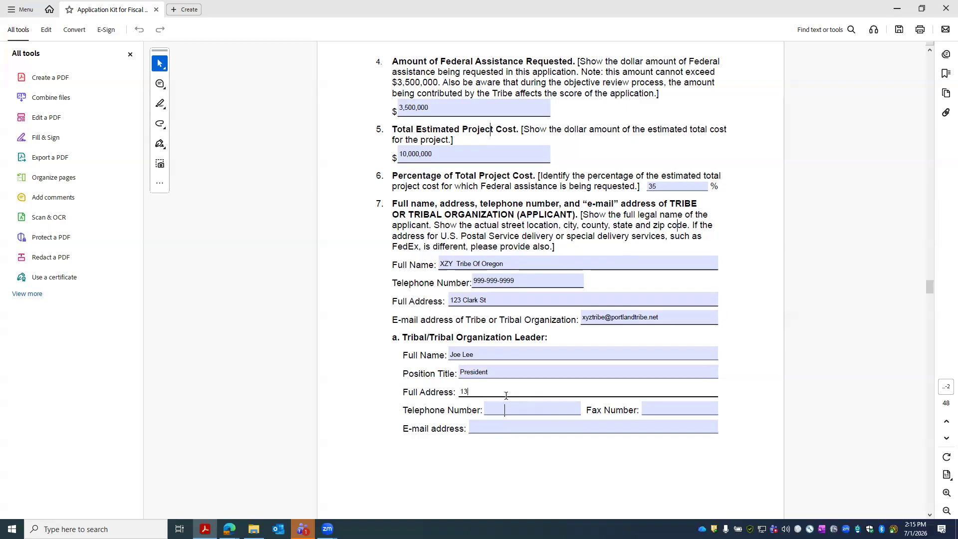
click(505, 410)
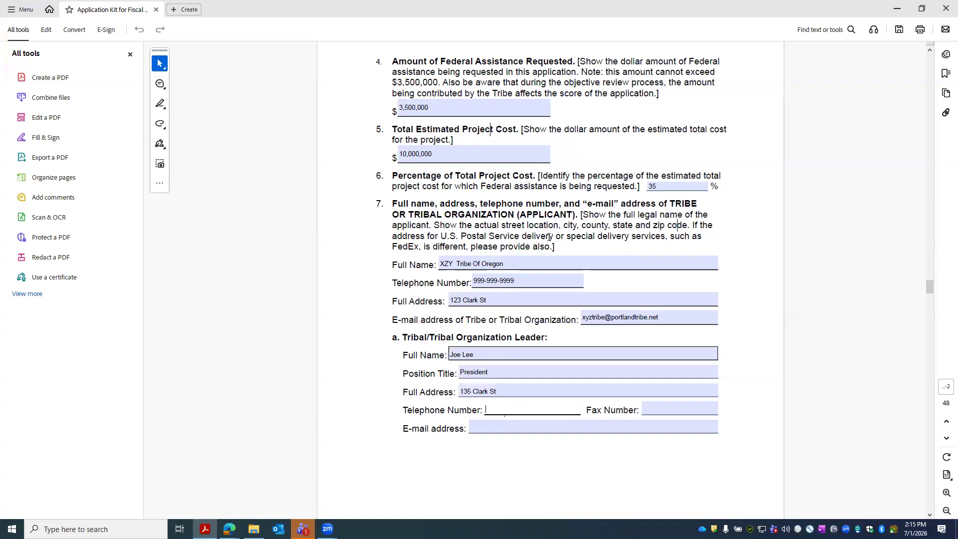
text(999-88)
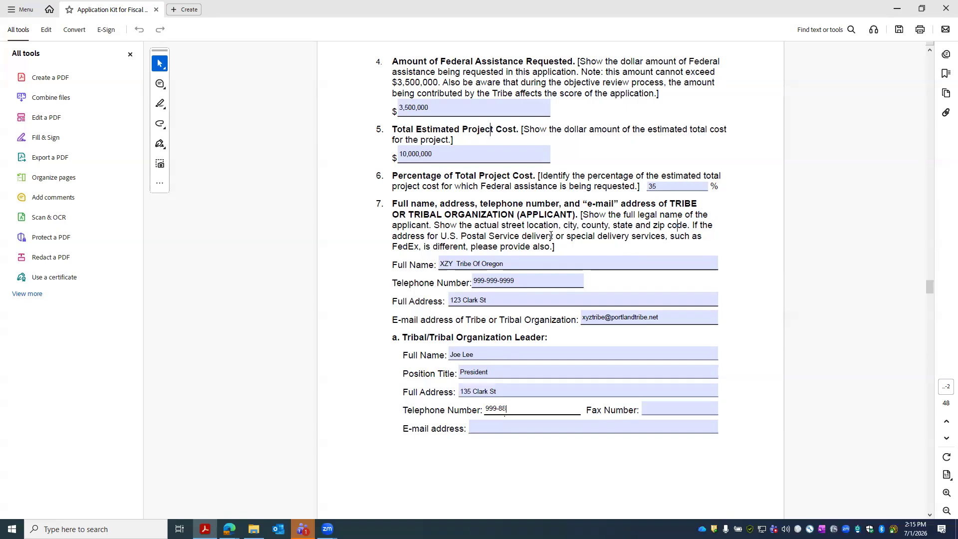
text(8-8888)
key(Tab)
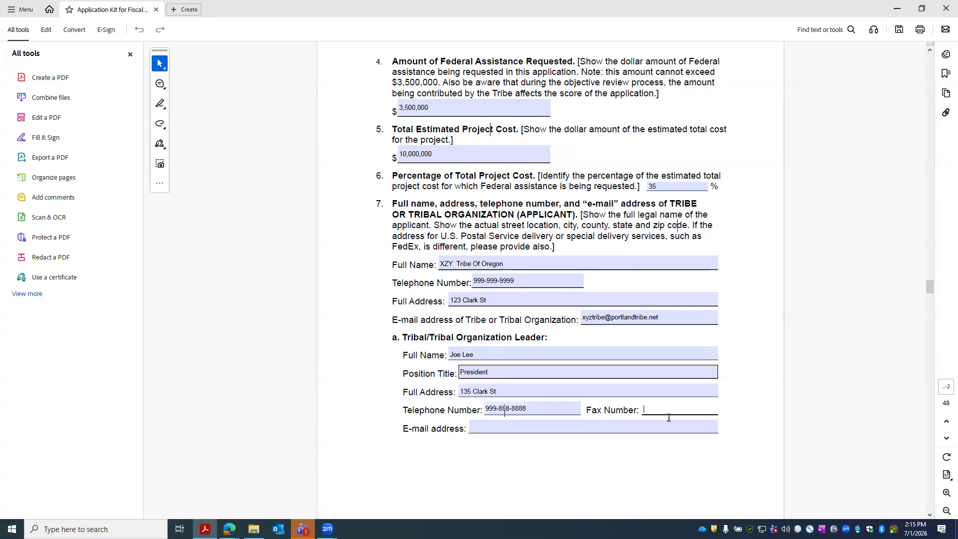
text(N/A)
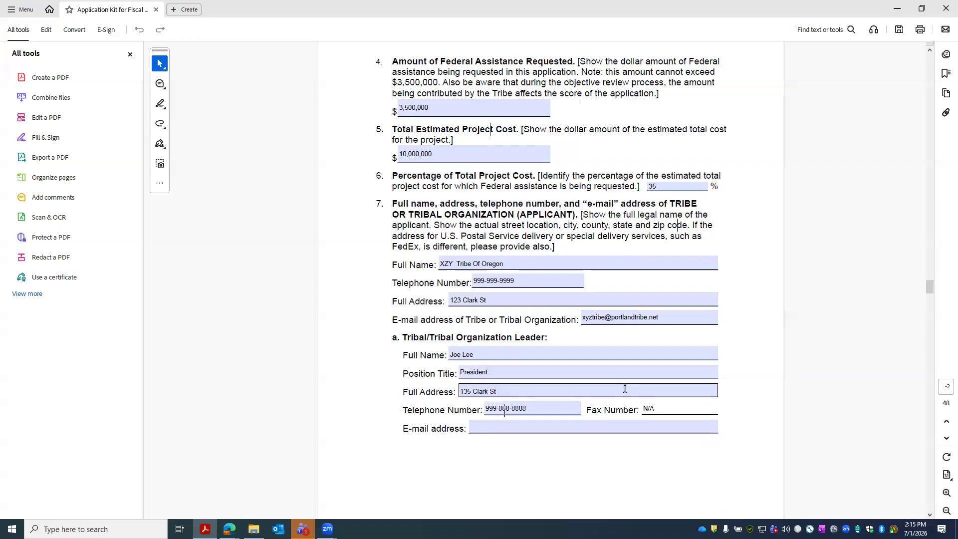
click(541, 430)
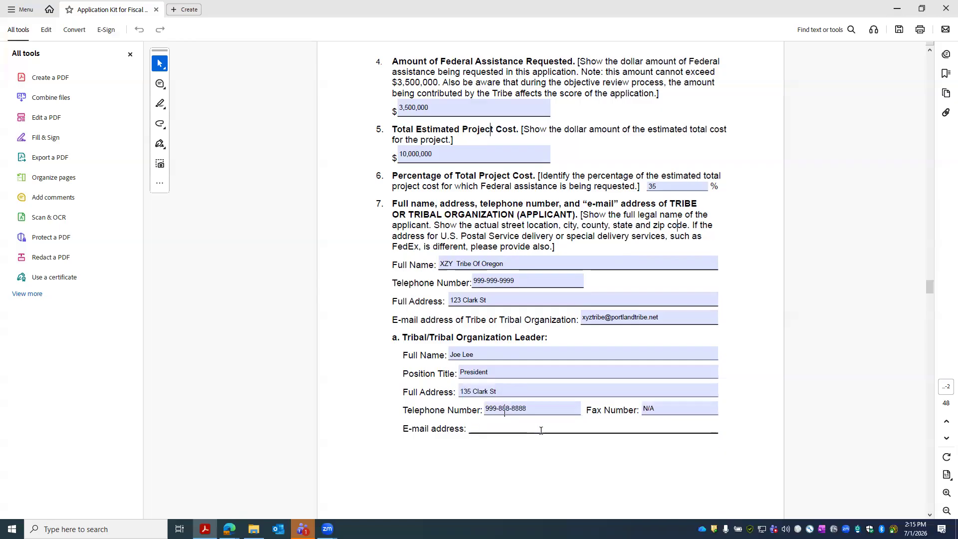
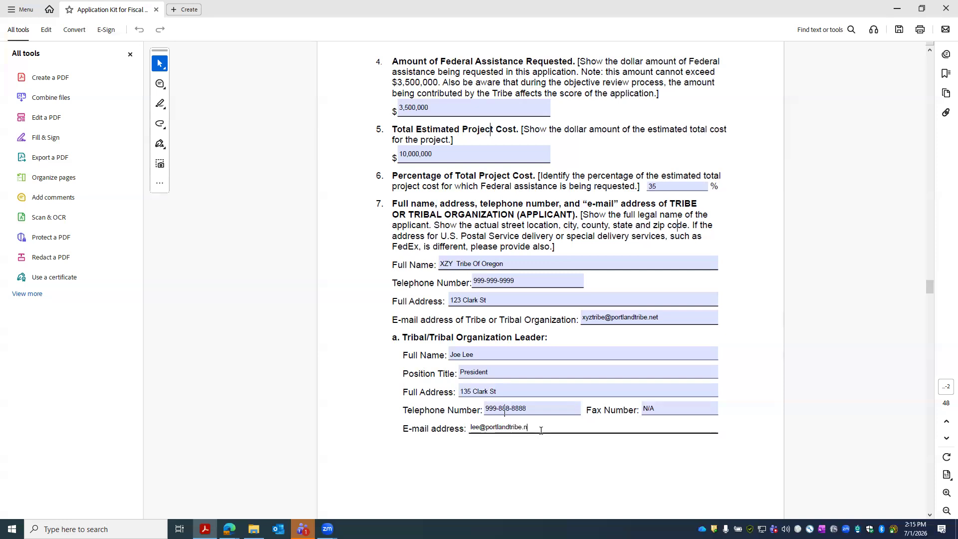
- Scroll down to item 8 and put focus in a Full Name field
scroll(599, 409, down, 5)
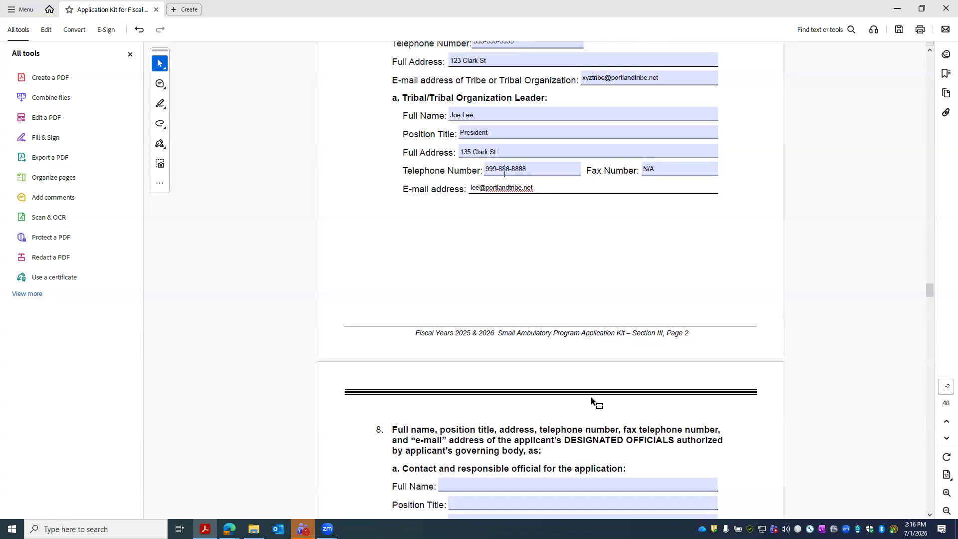
scroll(594, 402, down, 5)
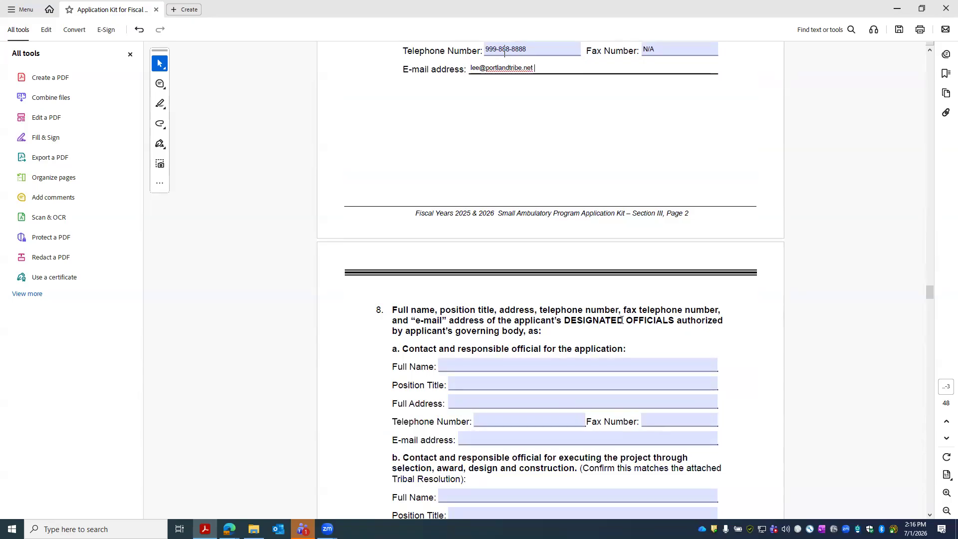
scroll(622, 320, up, 4)
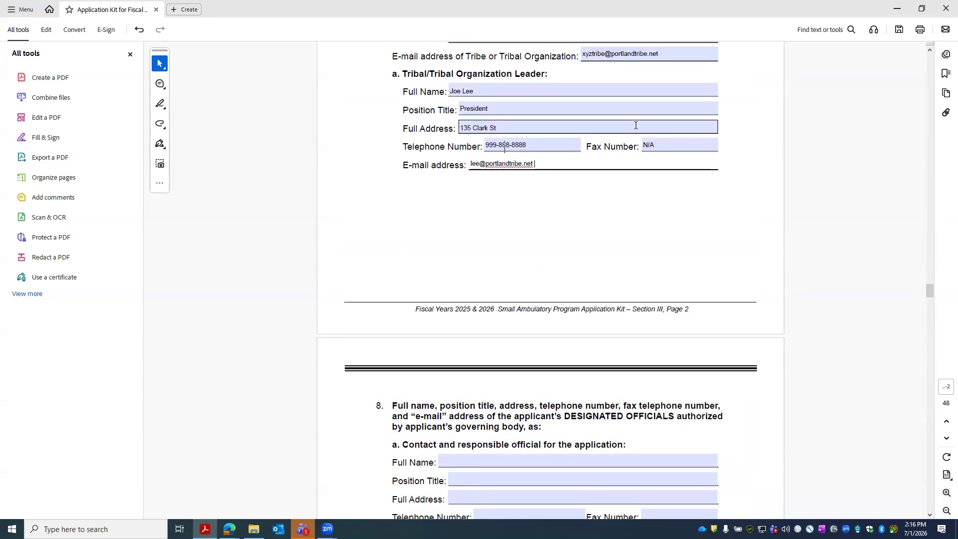
scroll(591, 250, down, 7)
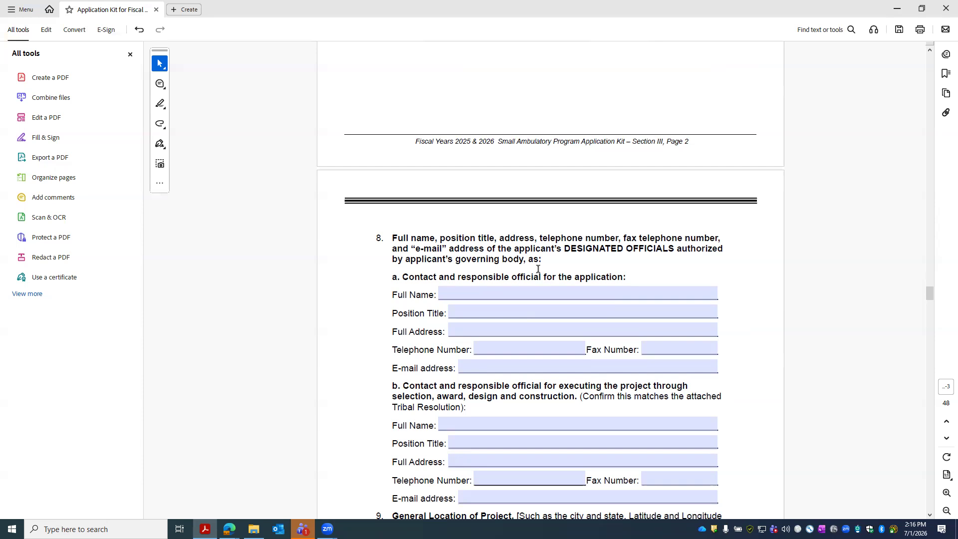
drag(402, 278, 408, 277)
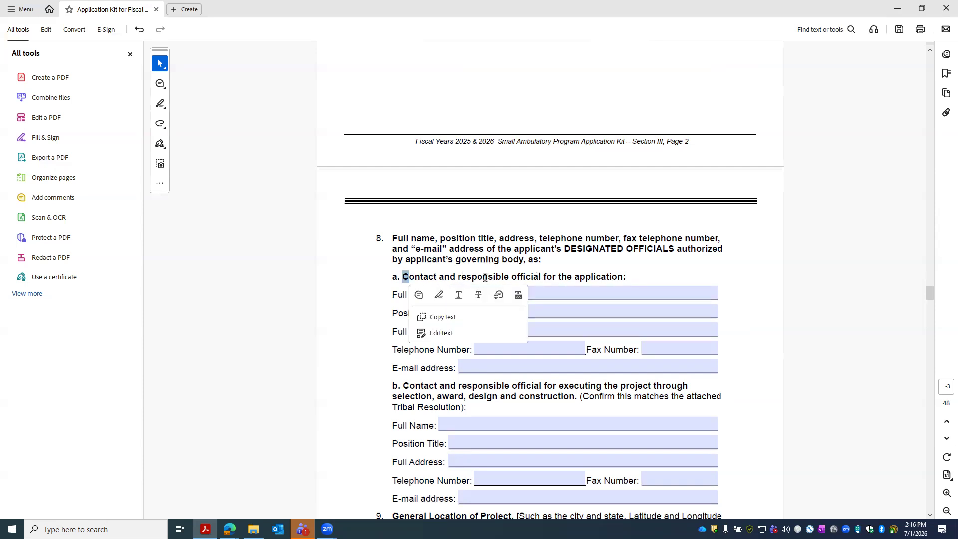
click(580, 277)
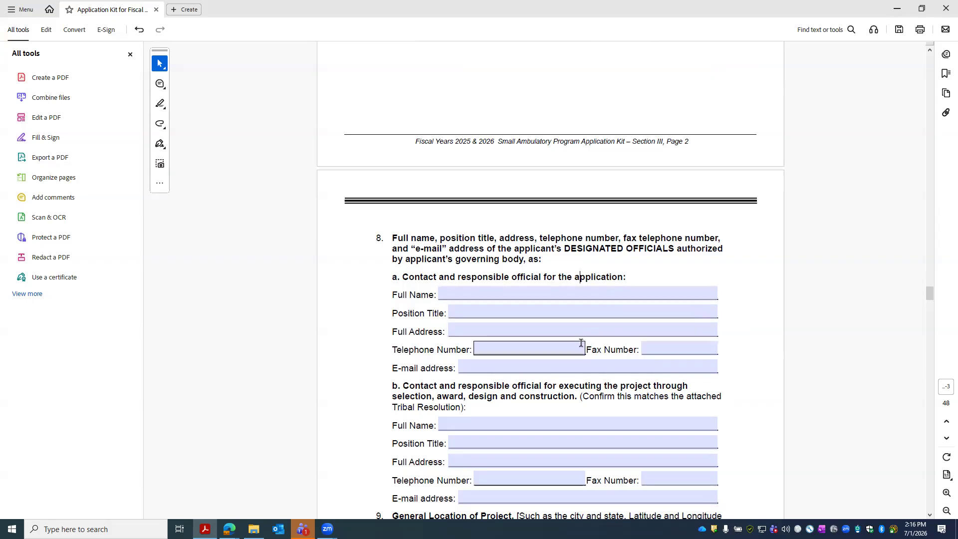
scroll(564, 340, down, 3)
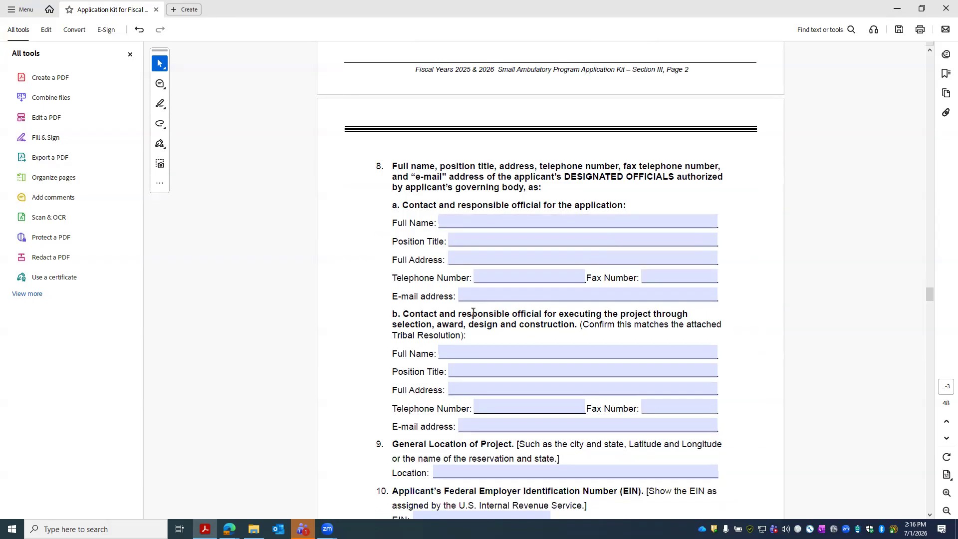
click(480, 354)
- Enter the application contact's full name, position Tribal Admin, street address and telephone number
click(466, 226)
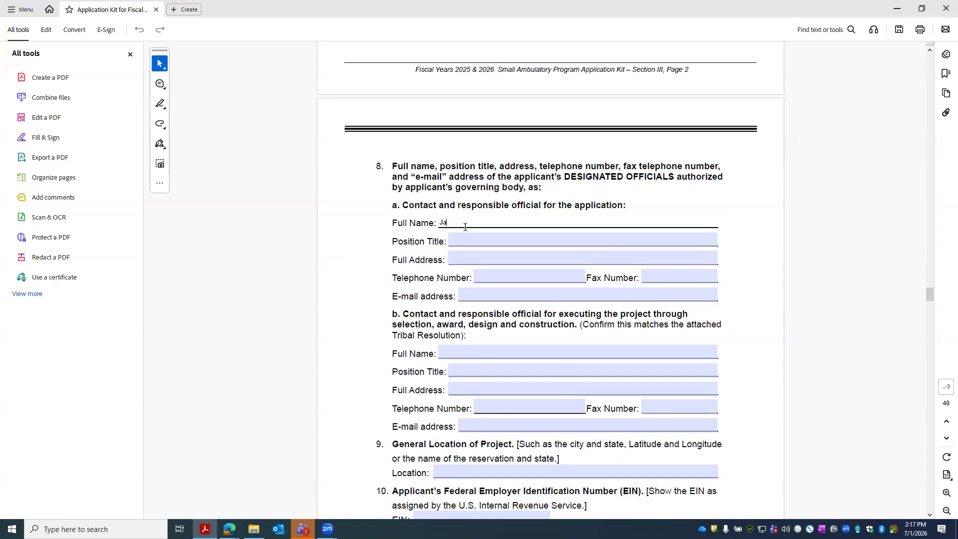
key(Tab)
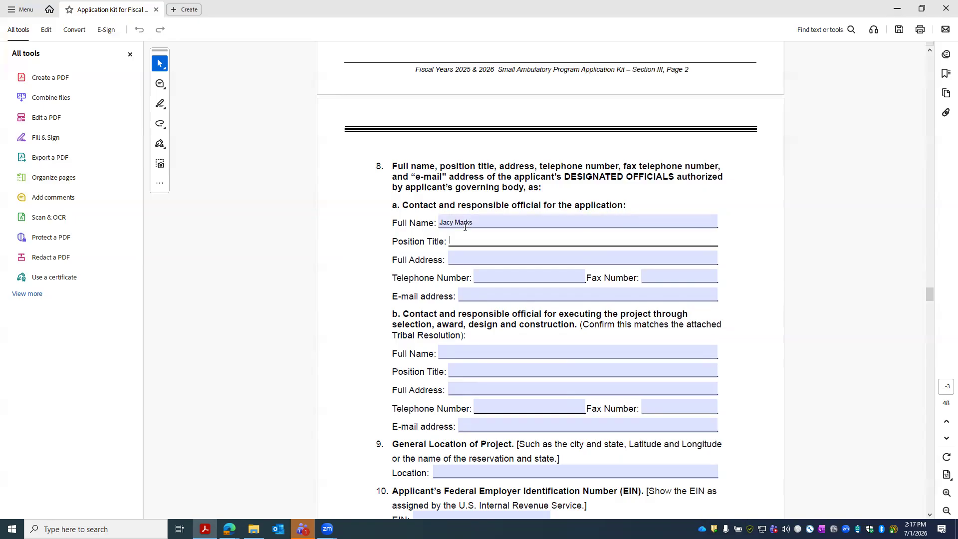
key(Tab)
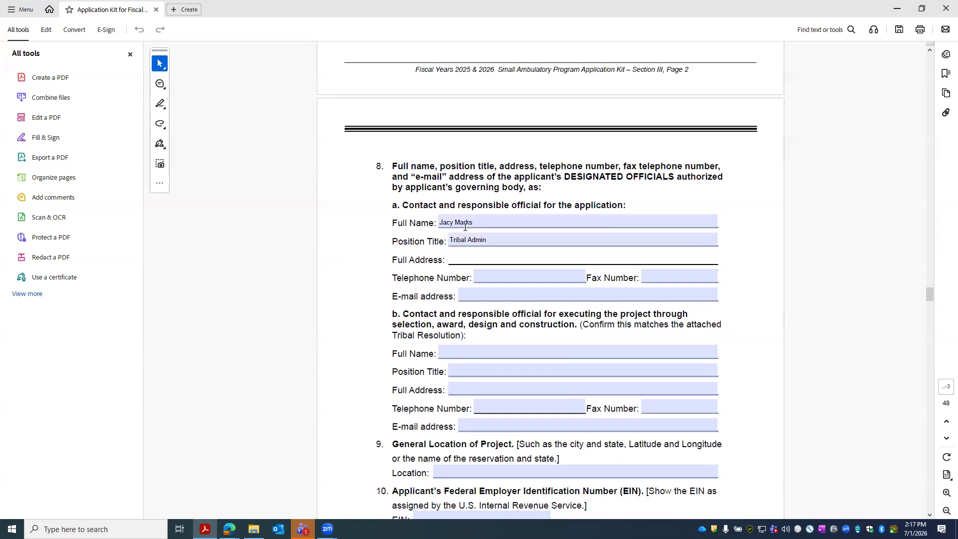
key(Tab)
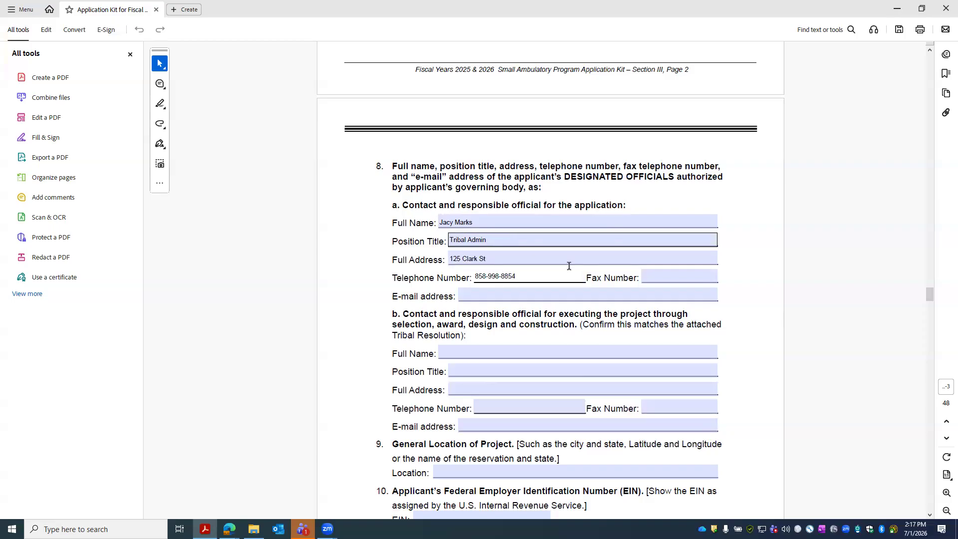
- Set the contact's fax to NA and enter their e-mail address
click(651, 273)
text(NA)
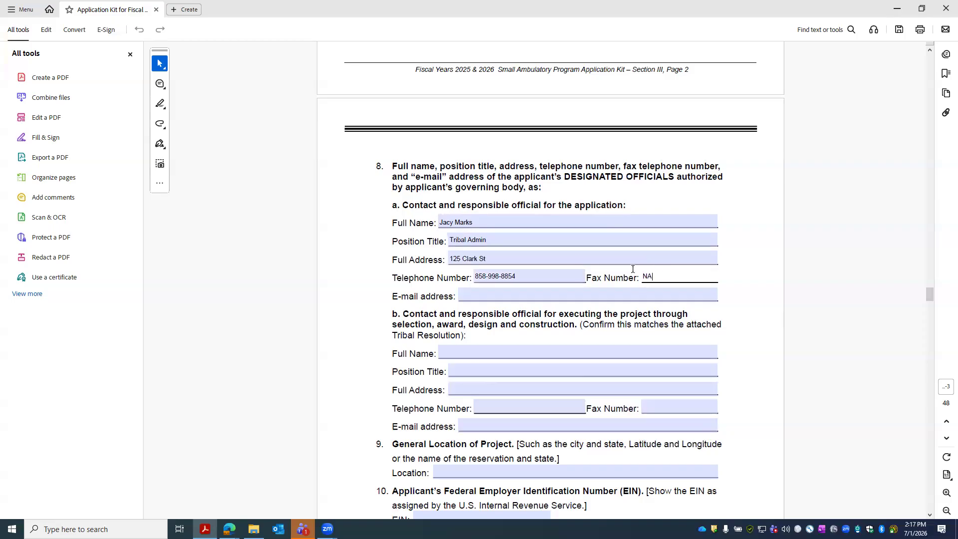
click(546, 299)
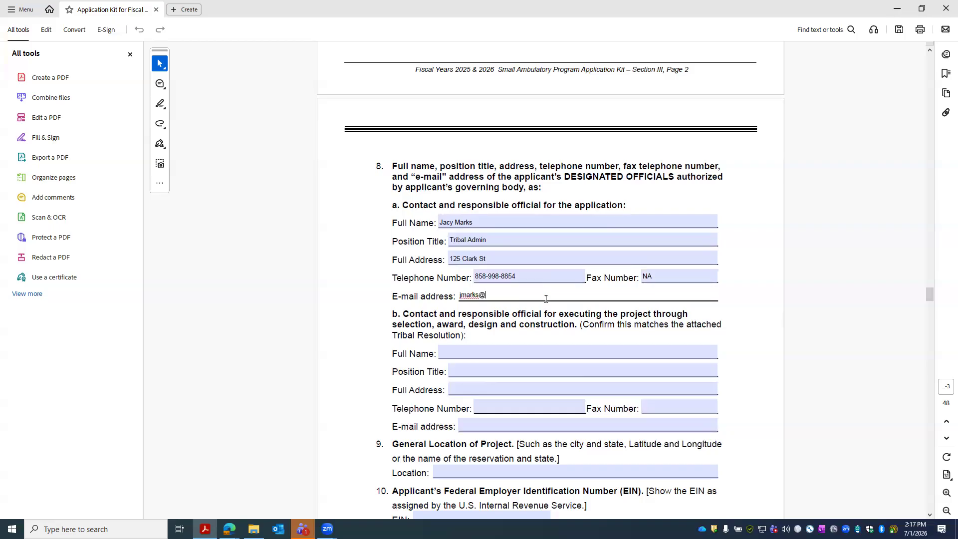
- Enter item 8b's contact name, position Grant Writer/Project Manager, and street address
click(513, 355)
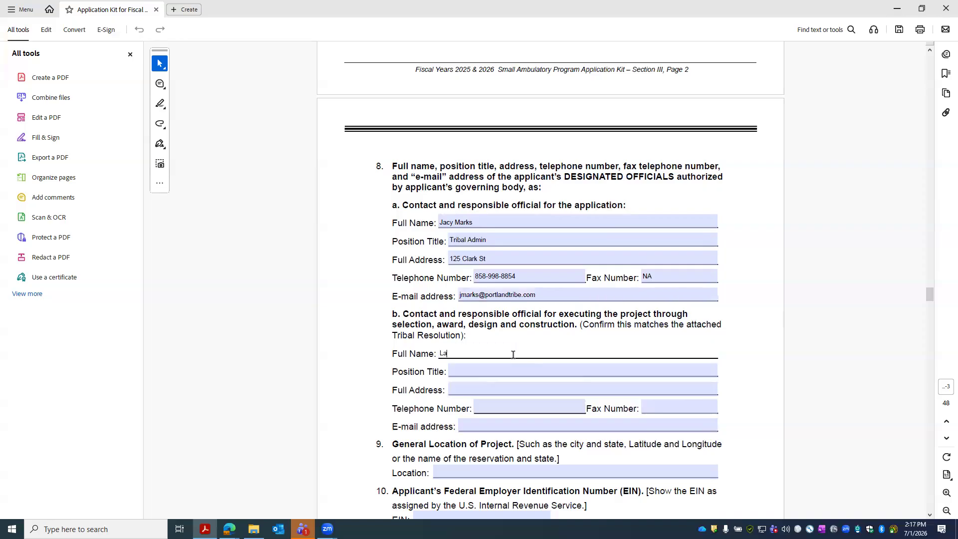
click(520, 371)
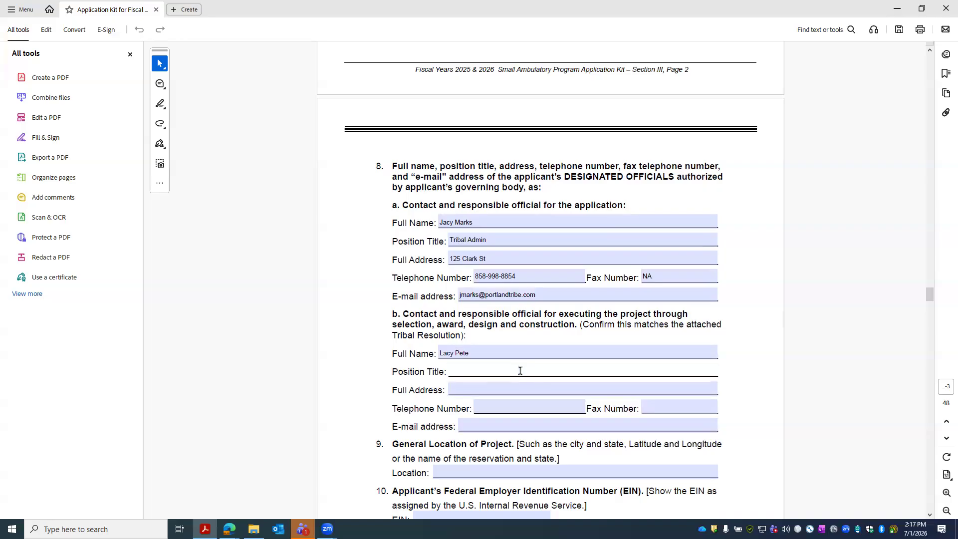
text(Grant Writ)
text(ter)
text(/Projec)
text(t Manage)
text(r)
key(Tab)
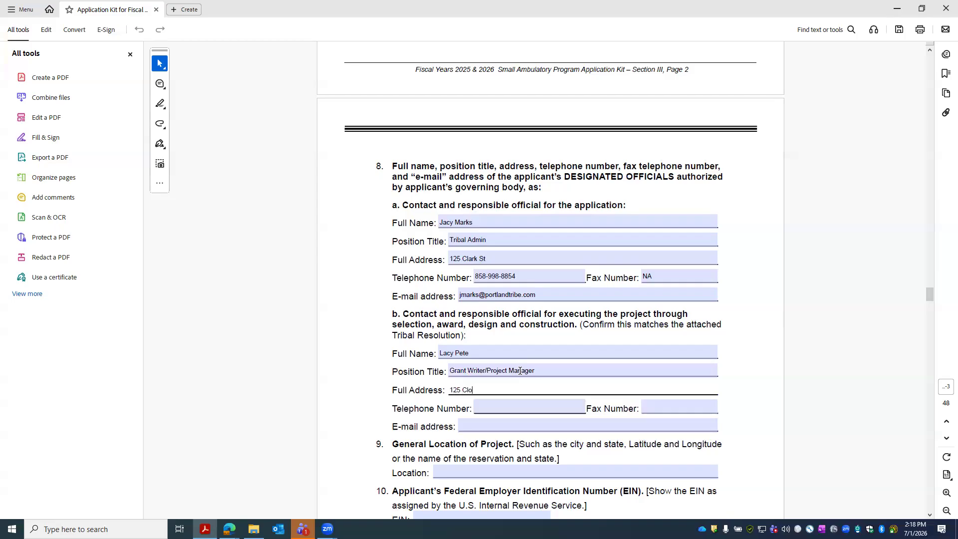
- Fill in item 8b's telephone number, fax N/A and the contact's e-mail address
key(Tab)
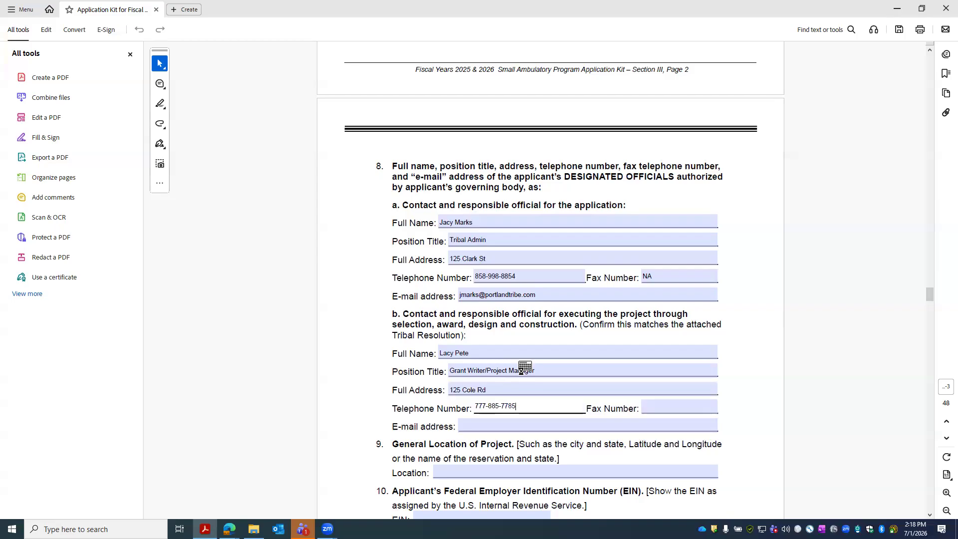
key(Tab)
text(N/a)
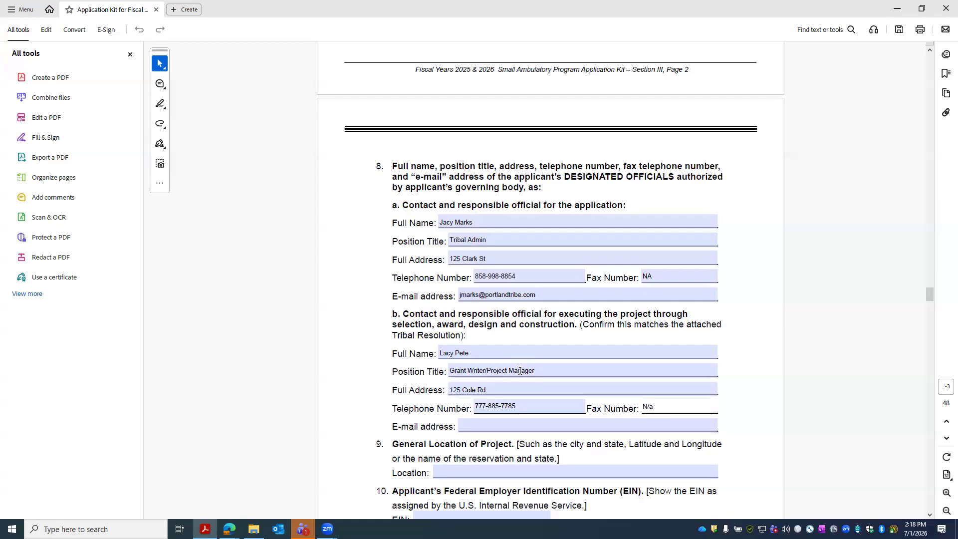
key(BackSpace)
text(A)
click(493, 421)
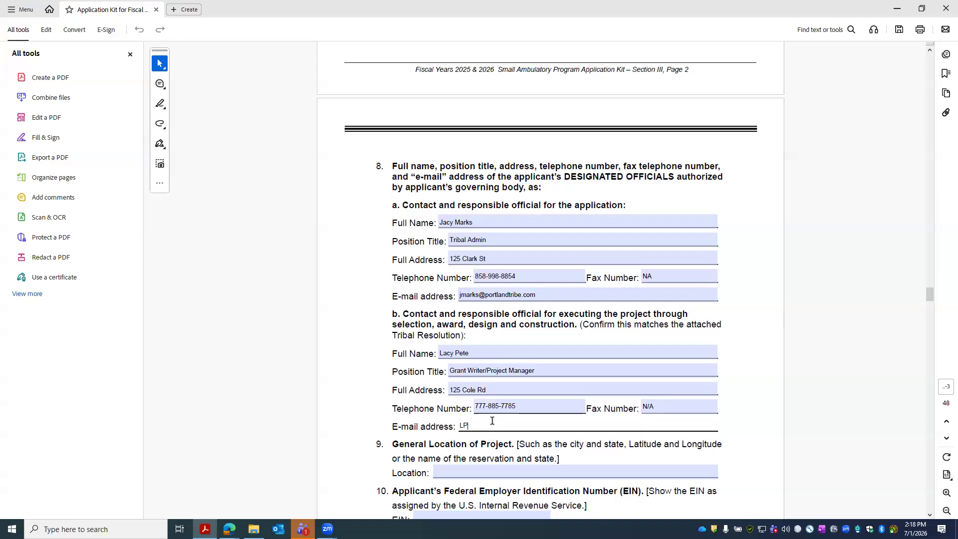
- Enter 'Portland, OR' as the project's general location in item 9
scroll(492, 421, down, 2)
click(484, 421)
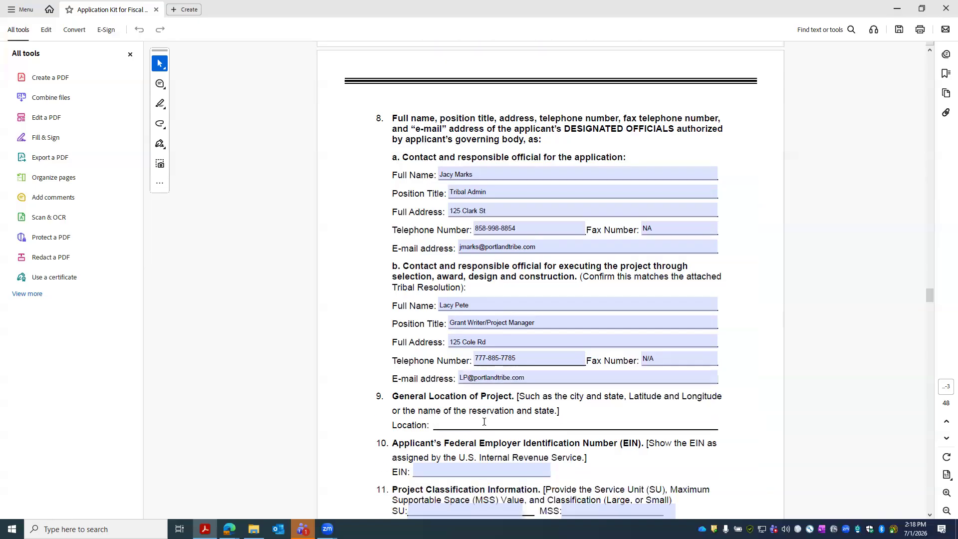
text(Portlad)
key(BackSpace)
key(BackSpace)
key(BackSpace)
text(land )
text( OR)
scroll(649, 411, up, 3)
scroll(644, 419, down, 3)
- Enter the applicant's EIN in item 10
key(Tab)
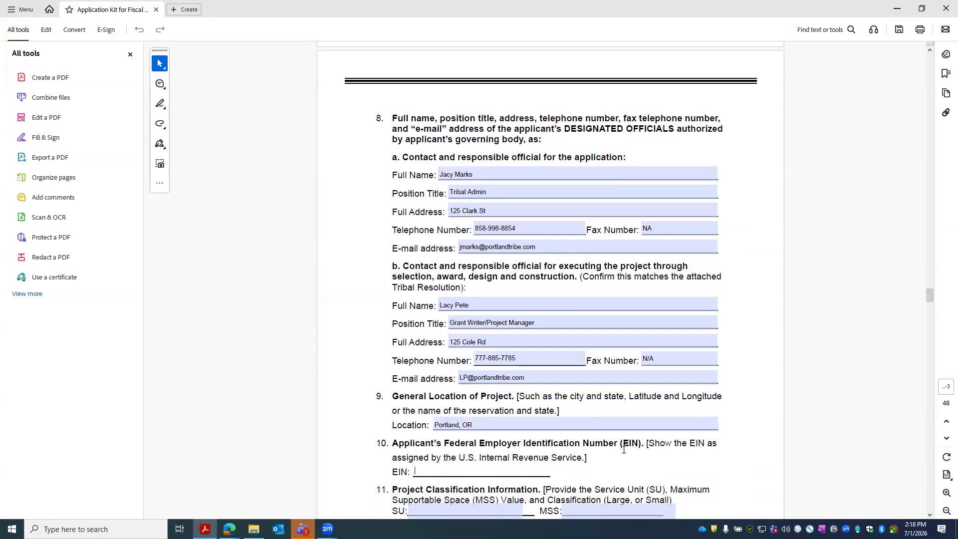
scroll(624, 449, down, 2)
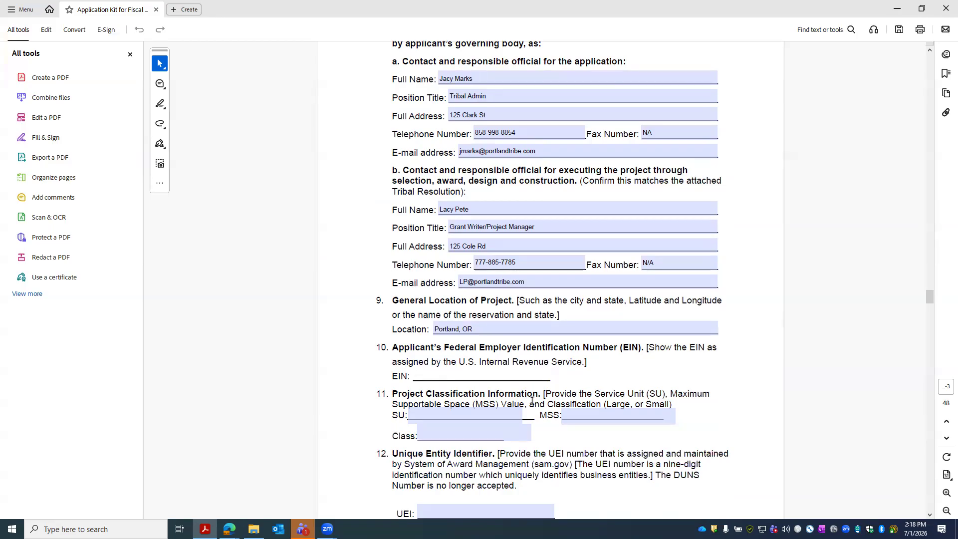
text(55-666-88574)
scroll(630, 426, down, 1)
- Type 'Large/ Small' into the project Class field
click(451, 392)
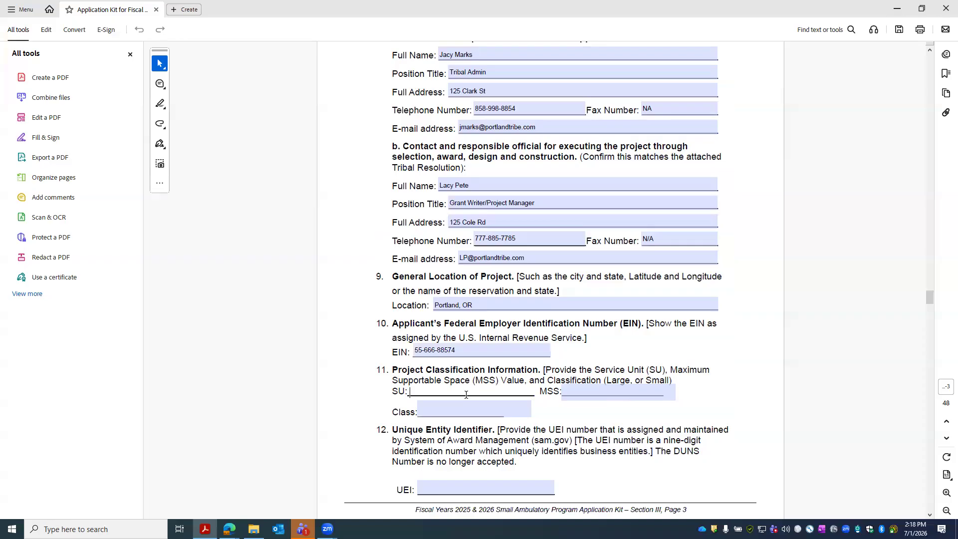
click(609, 392)
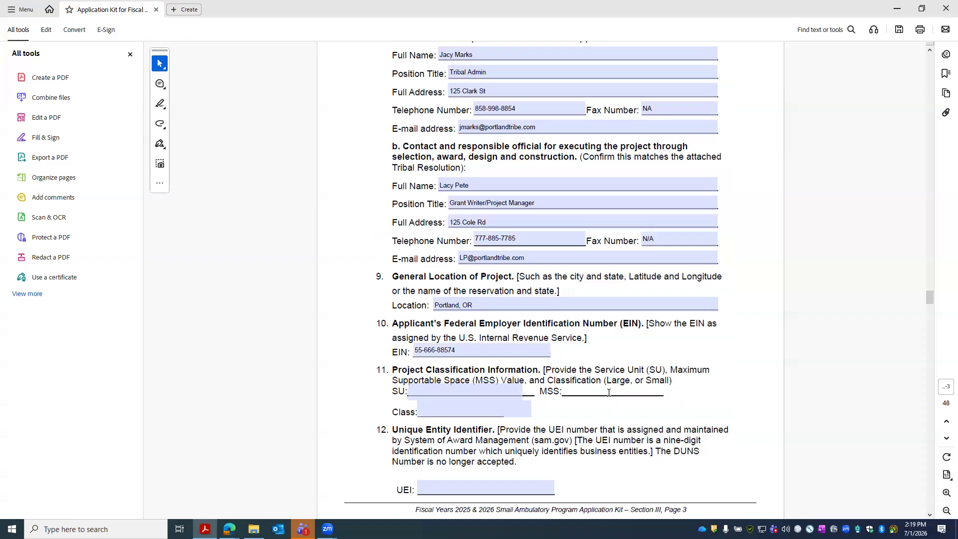
click(471, 409)
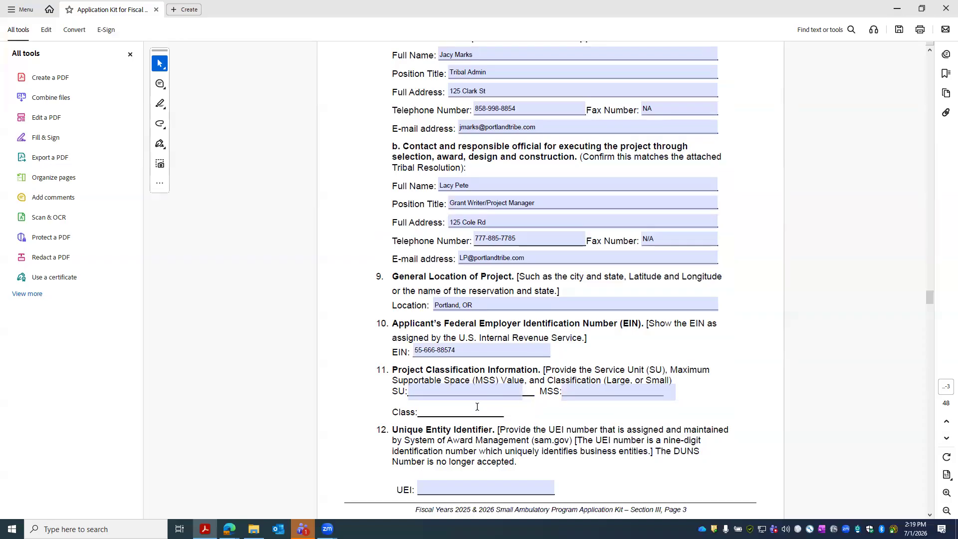
text(Large/ Smalll)
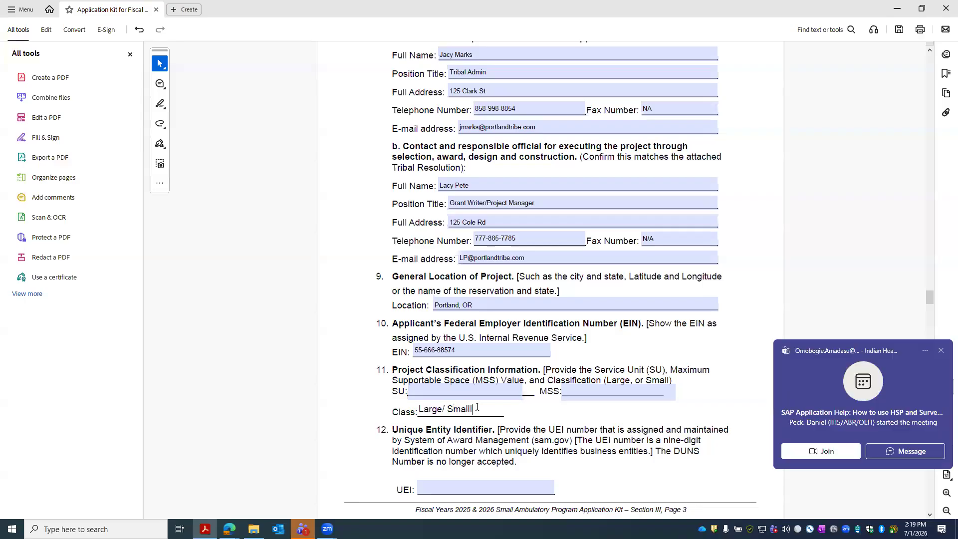
- Dismiss the meeting notification and correct the Class spelling to 'Small' via the spelling suggestion
click(942, 351)
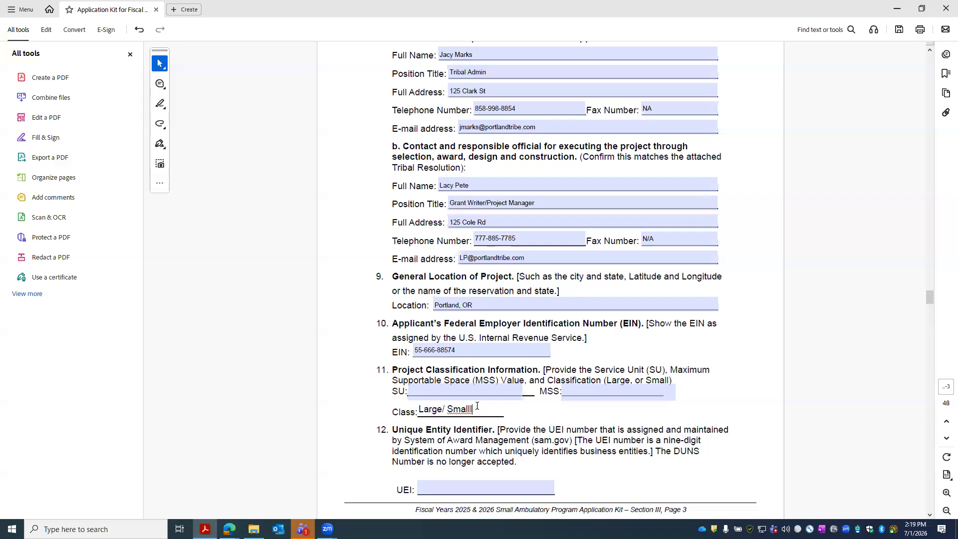
right_click(459, 409)
click(485, 272)
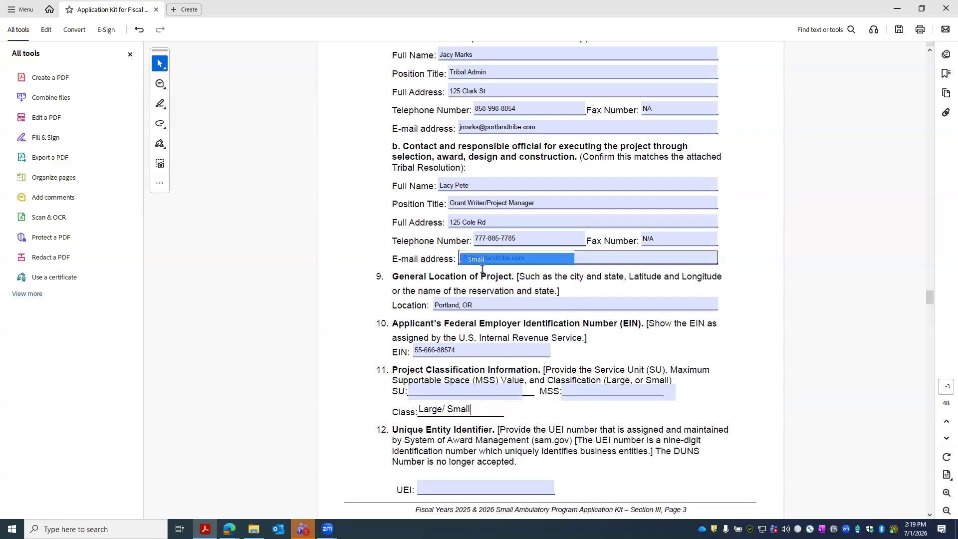
click(505, 390)
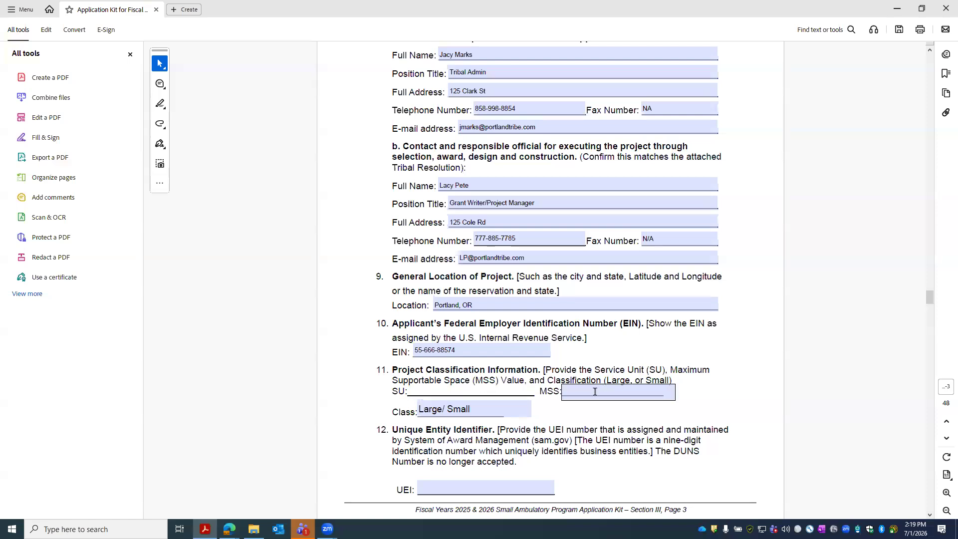
click(594, 390)
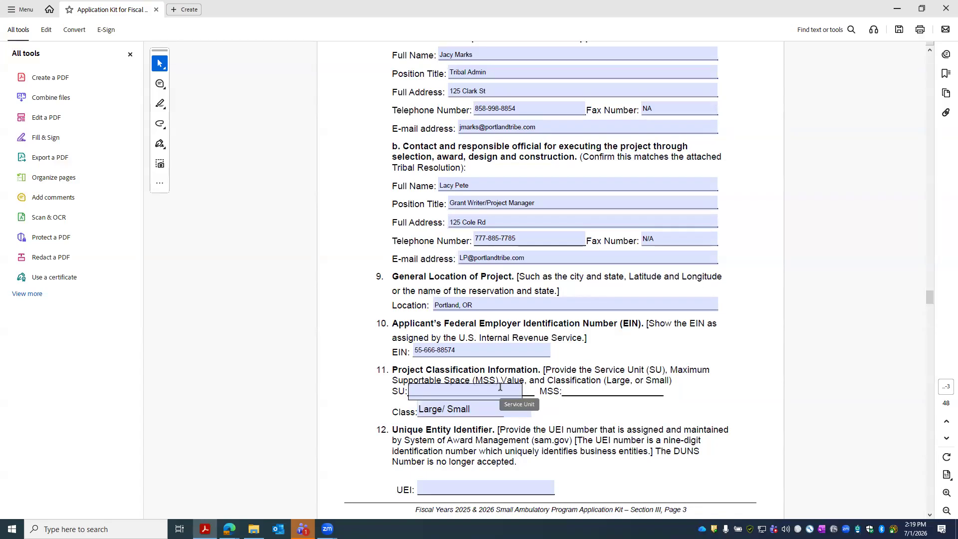
- Enter the applicant's nine-digit UEI in item 12's Unique Entity Identifier field
scroll(499, 390, down, 3)
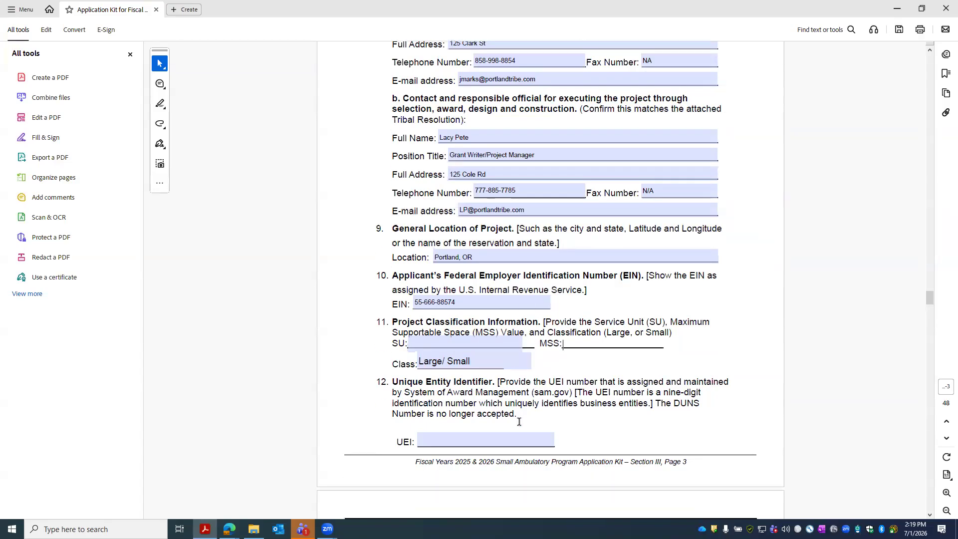
click(479, 392)
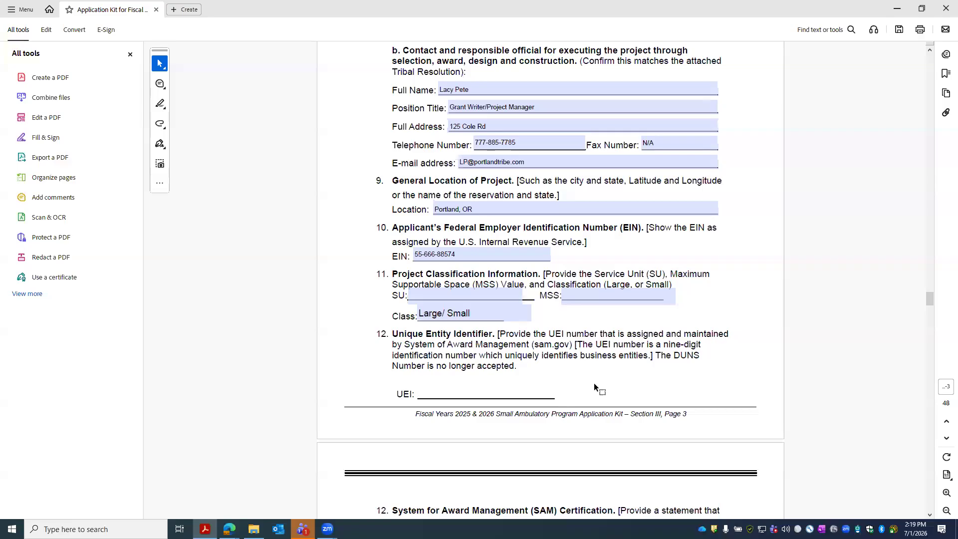
text(524)
double_click(545, 348)
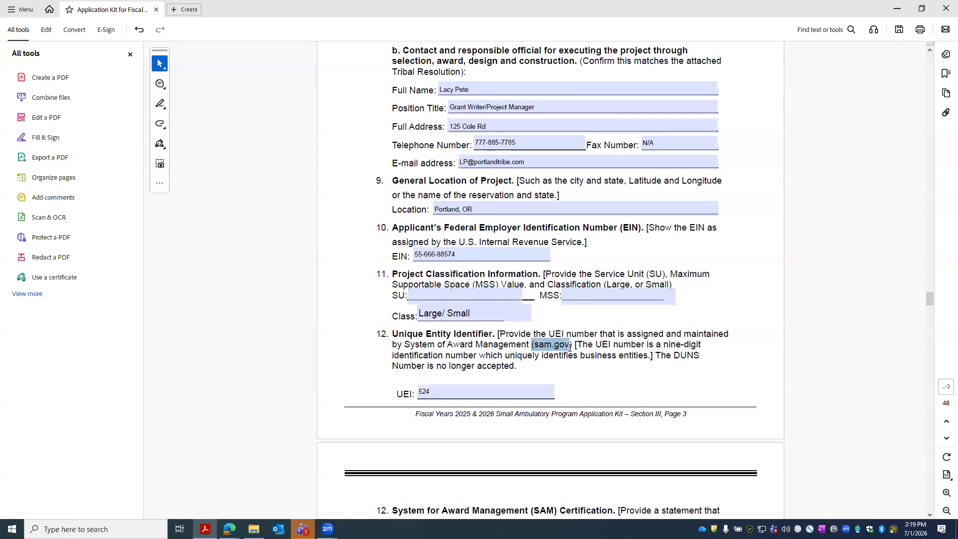
click(444, 393)
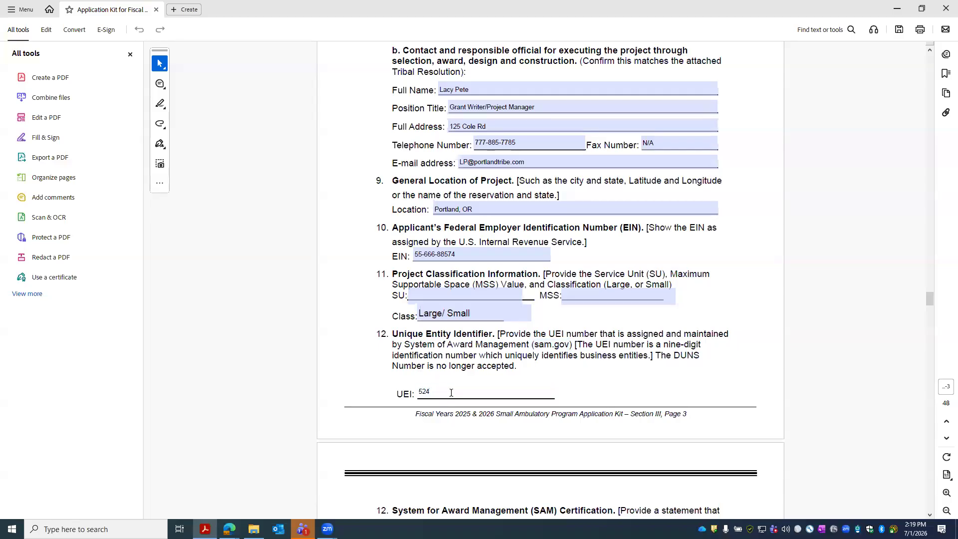
text(-888-8894)
scroll(565, 302, down, 3)
scroll(566, 301, down, 3)
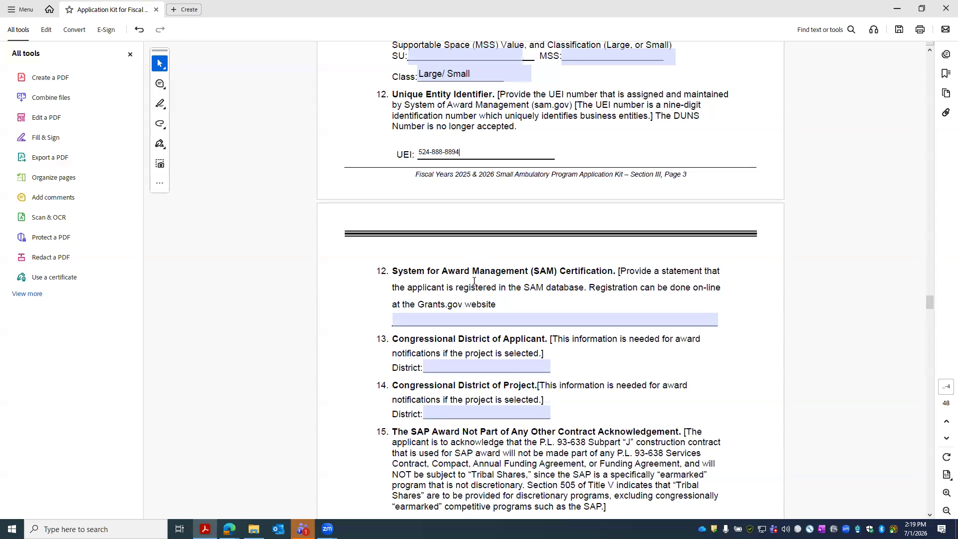
- Enter 'Applicant is registered in SAM' in item 12's statement field
click(465, 320)
key(ctrl+z)
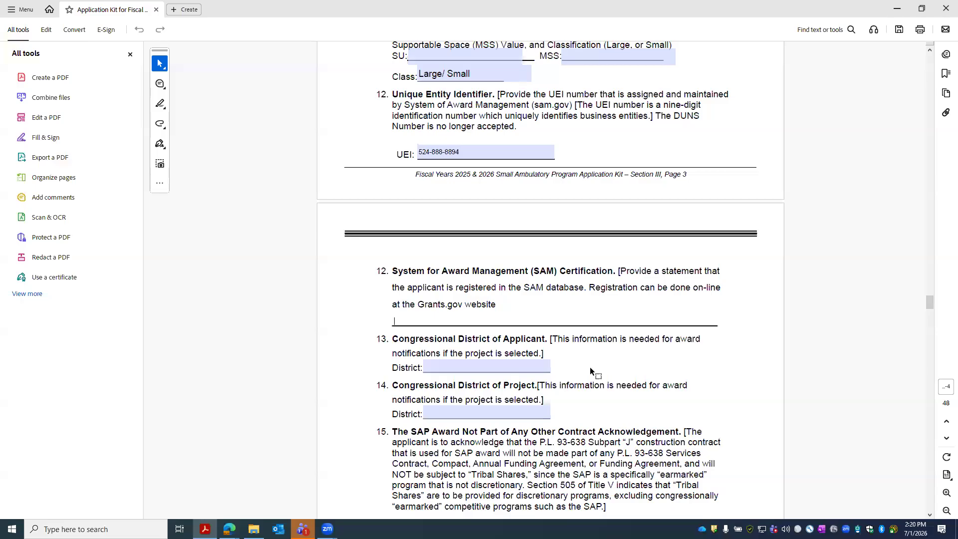
text(Applicant is registered in SAM)
- Set both the applicant's and the project's congressional districts to OR-01
click(485, 368)
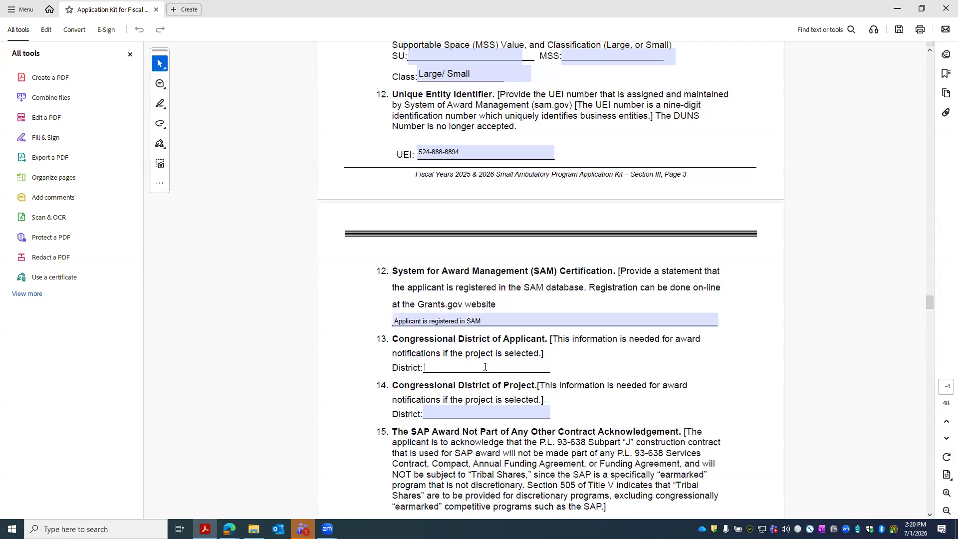
text(OR-01)
click(462, 419)
text(OR-01)
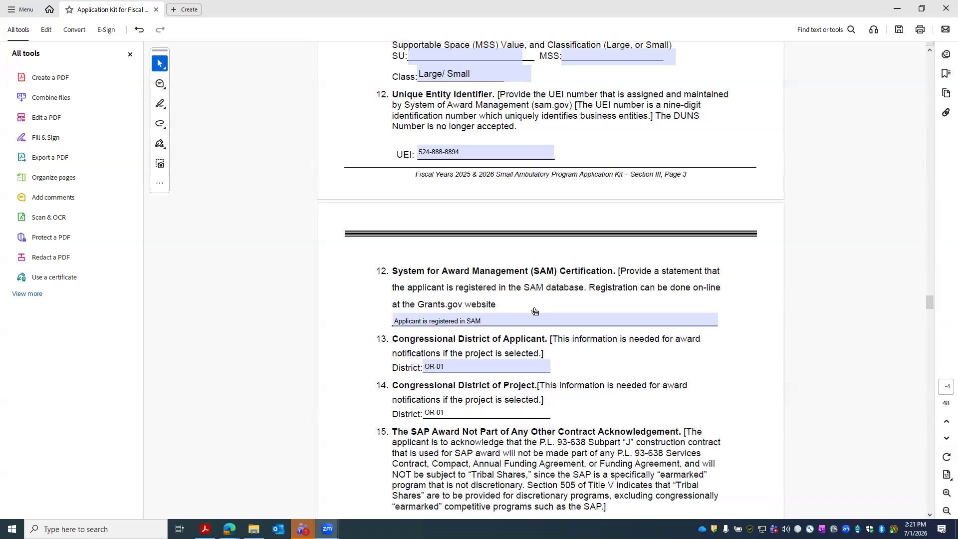
- Check I AGREE for item 15's SAP award acknowledgement
scroll(534, 311, down, 4)
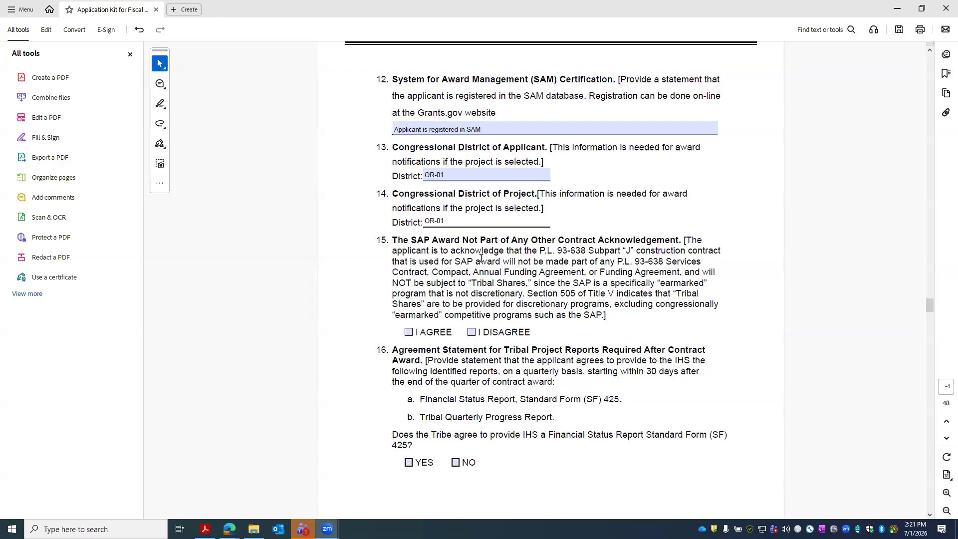
click(408, 332)
scroll(475, 263, down, 2)
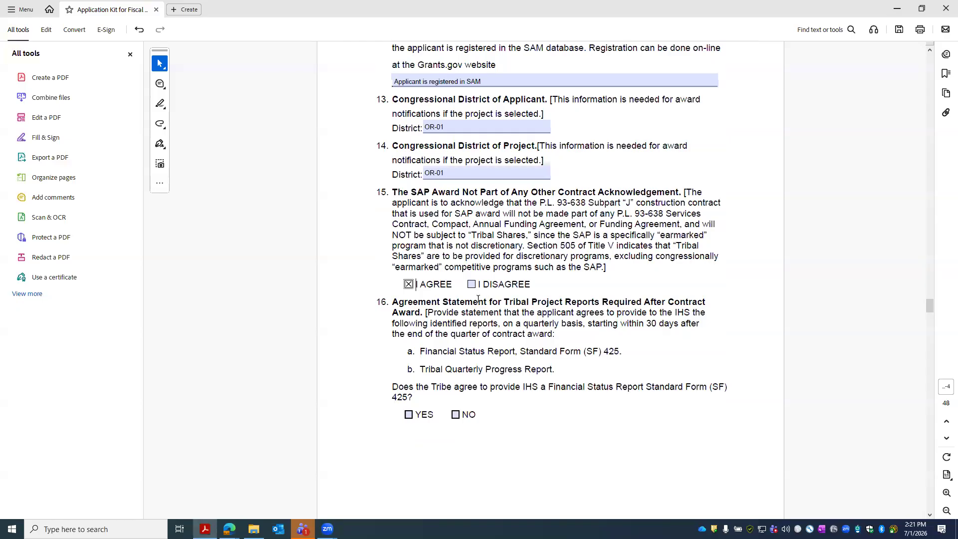
scroll(478, 298, down, 2)
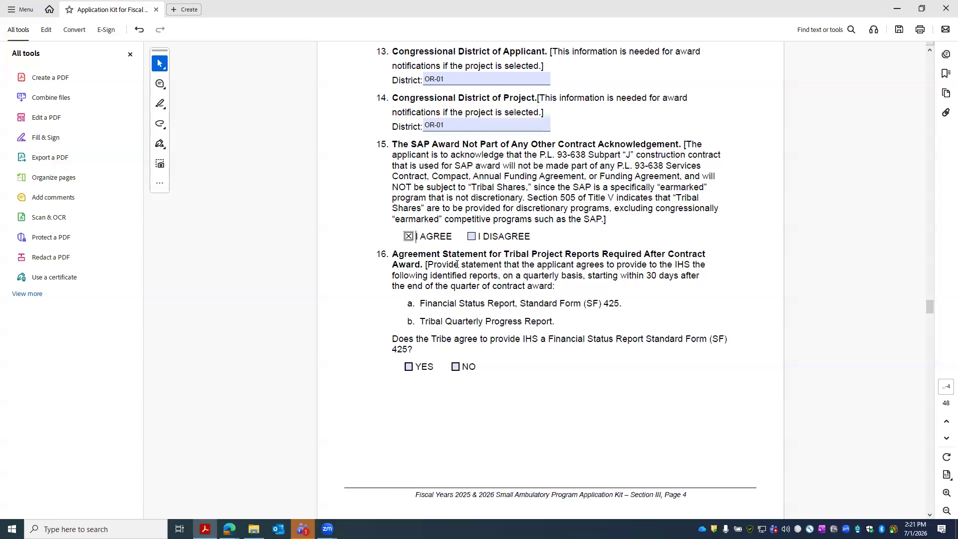
- Check YES for item 16's Financial Status Report and I ACKNOWLEDGE for item 17's no-additional-funding statement
click(410, 368)
scroll(497, 352, down, 14)
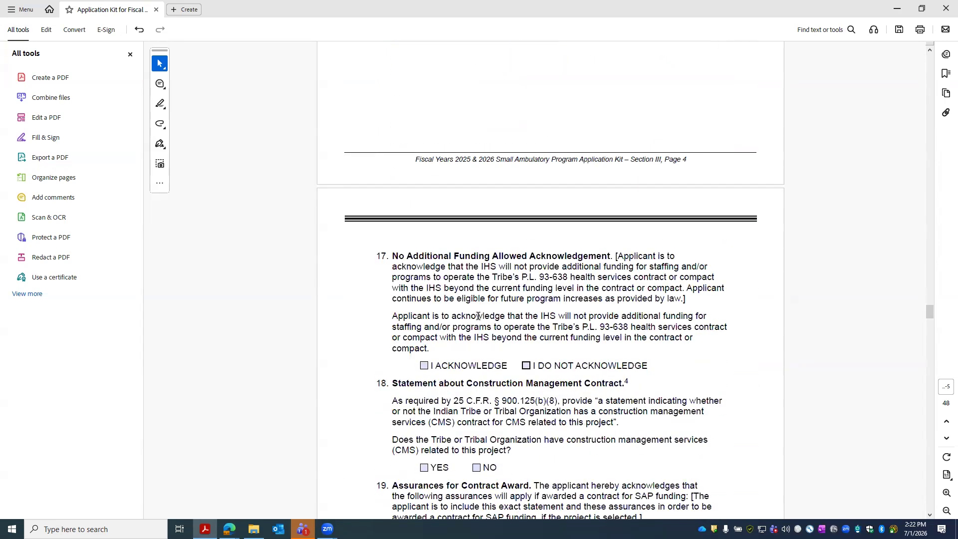
scroll(478, 316, down, 1)
click(424, 318)
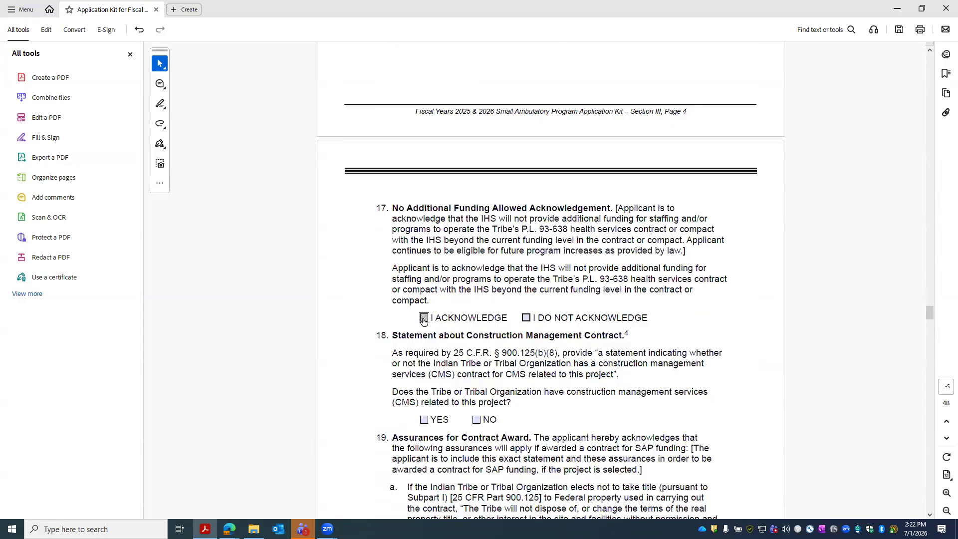
scroll(523, 327, down, 2)
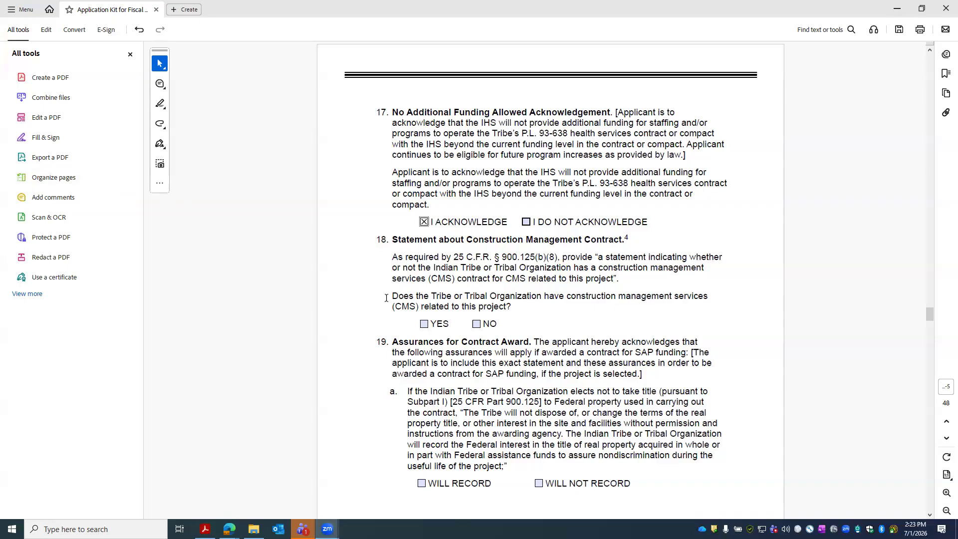
- Answer YES to having a construction management contract
click(425, 324)
scroll(539, 333, down, 1)
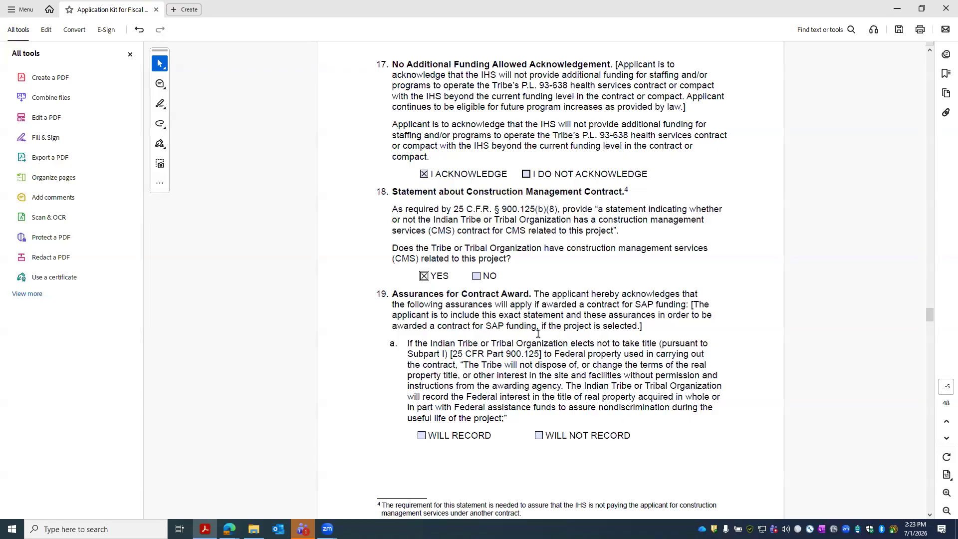
scroll(538, 334, down, 1)
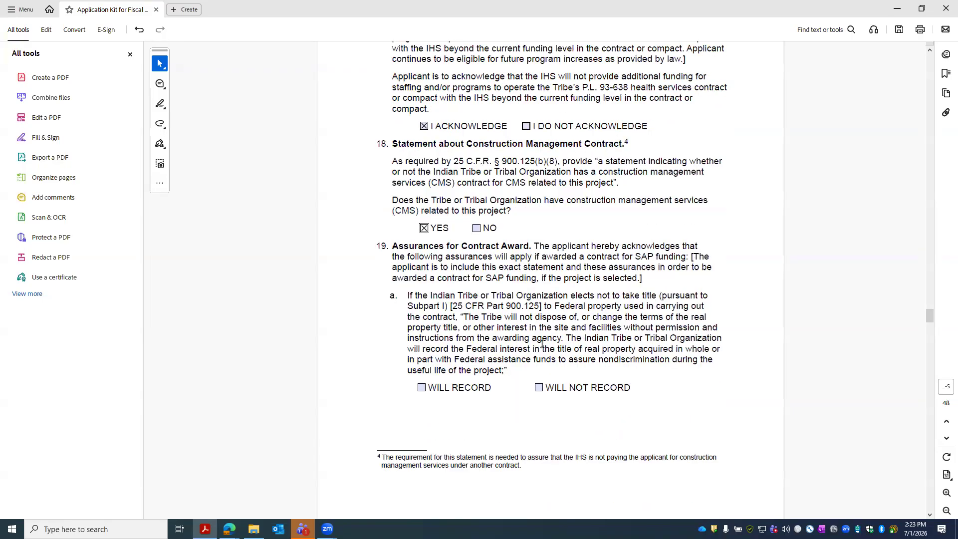
scroll(508, 342, down, 1)
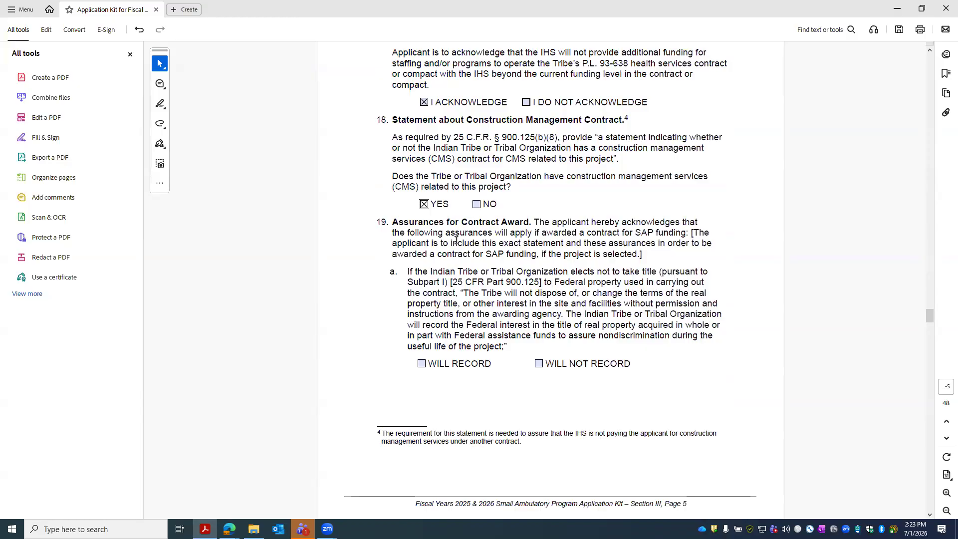
scroll(493, 261, down, 3)
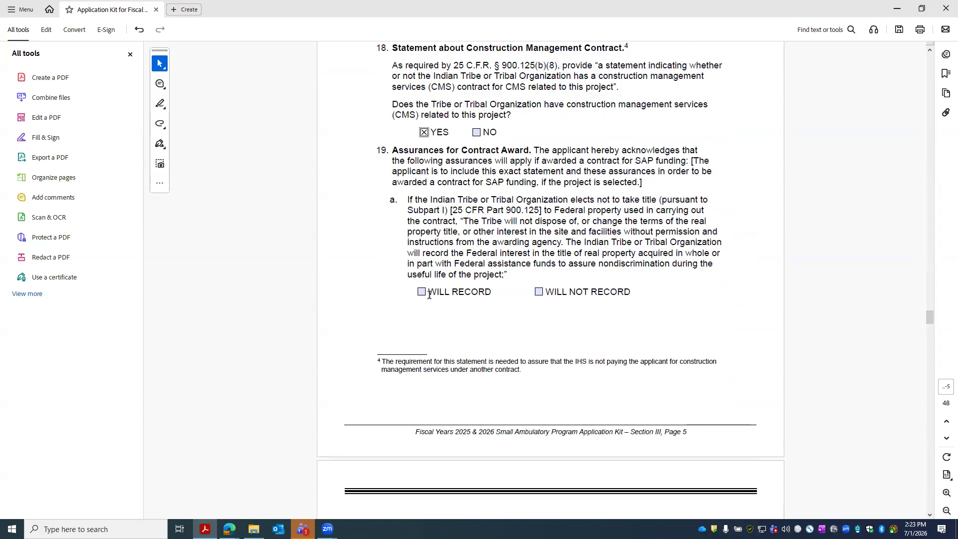
scroll(638, 231, down, 13)
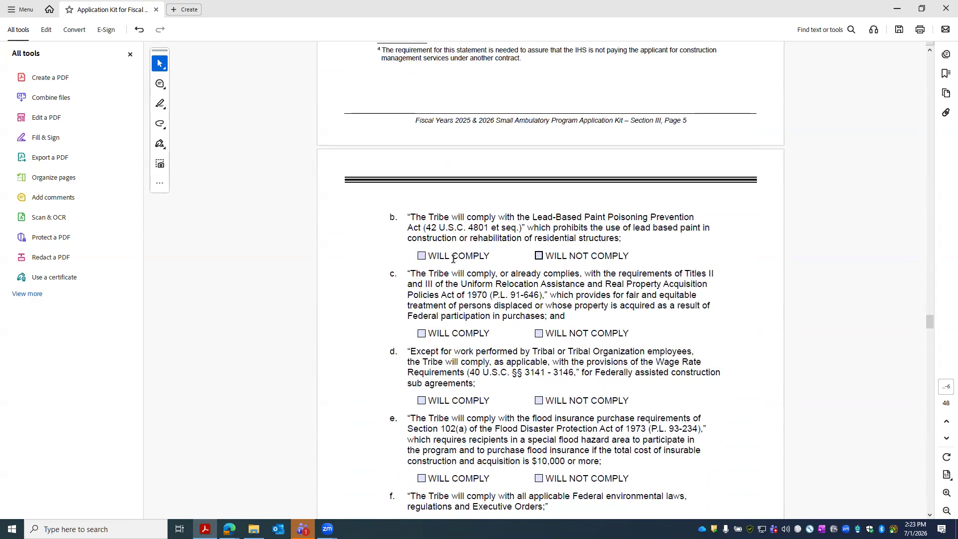
- Mark WILL COMPLY for assurance items b, c, d, e, f, g and h
click(423, 256)
scroll(433, 266, down, 2)
click(423, 285)
scroll(427, 284, down, 2)
click(422, 304)
scroll(423, 305, down, 3)
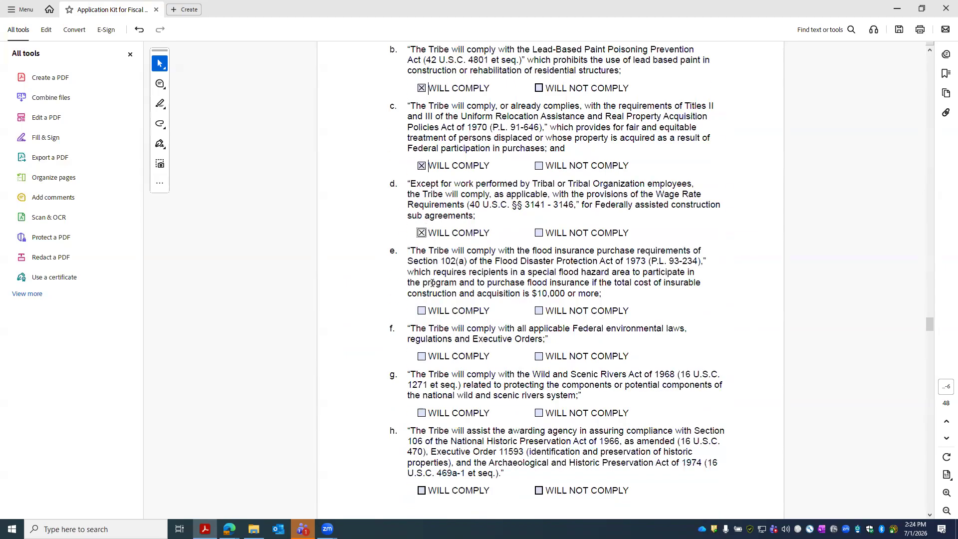
click(422, 312)
scroll(429, 314, down, 2)
click(422, 309)
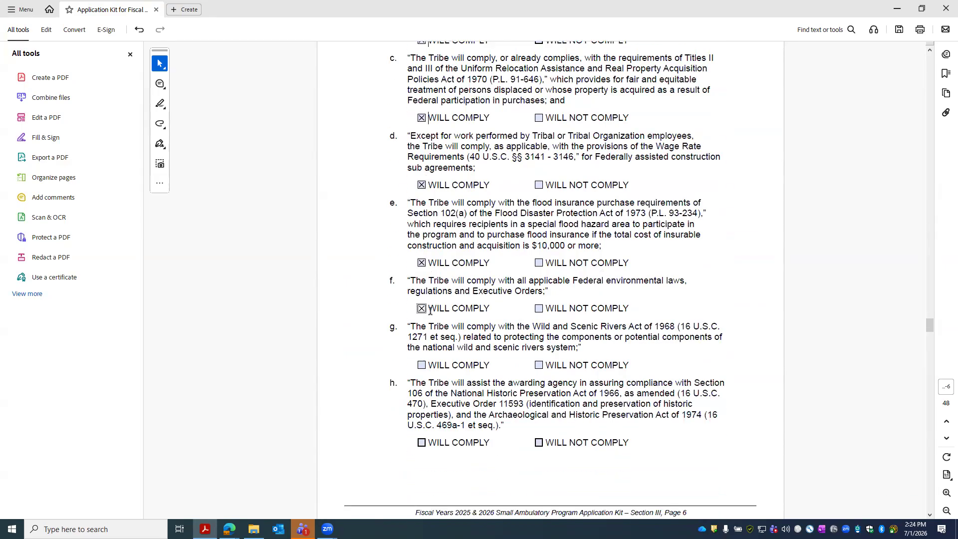
scroll(422, 309, down, 3)
click(422, 293)
scroll(422, 295, down, 3)
click(422, 298)
scroll(535, 319, down, 4)
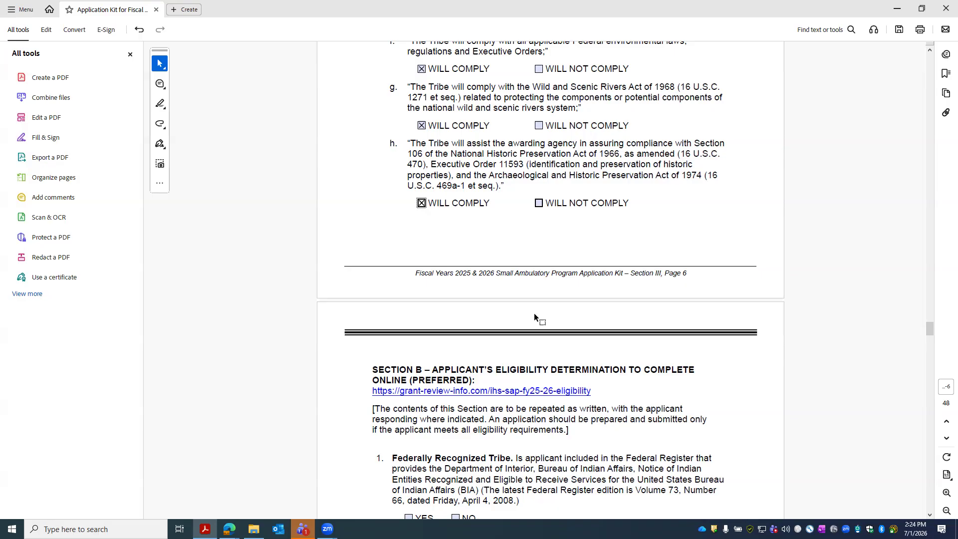
scroll(534, 313, up, 12)
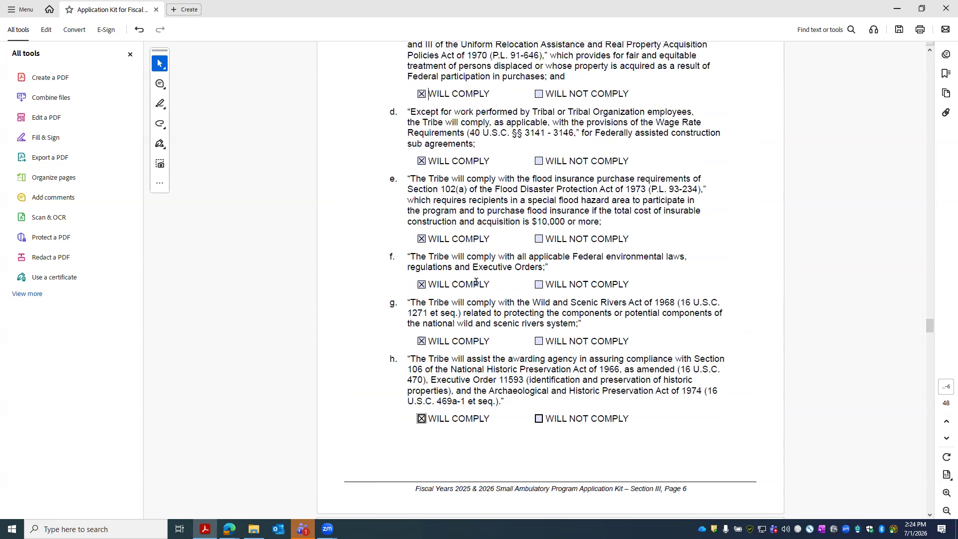
scroll(483, 130, up, 5)
scroll(487, 160, down, 18)
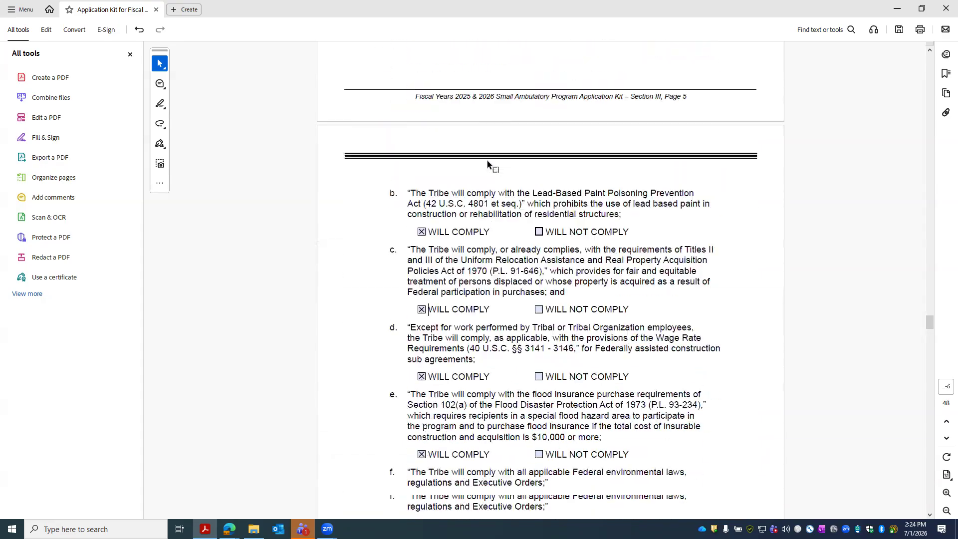
scroll(482, 174, down, 3)
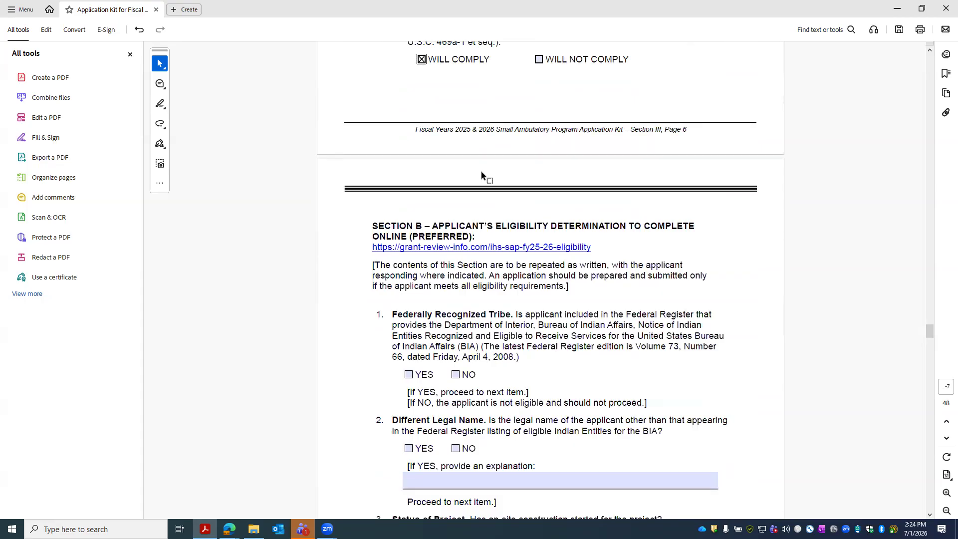
scroll(481, 172, down, 3)
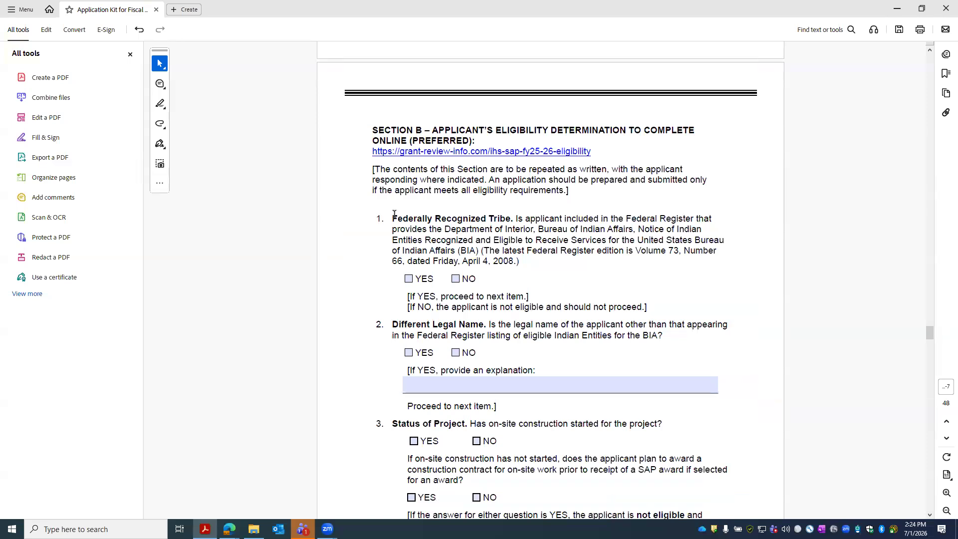
drag(392, 218, 515, 222)
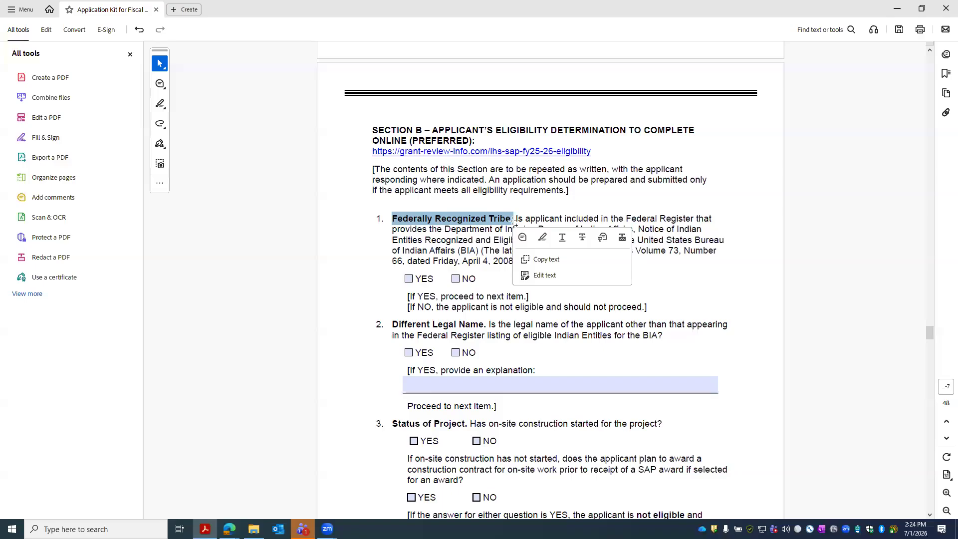
click(510, 218)
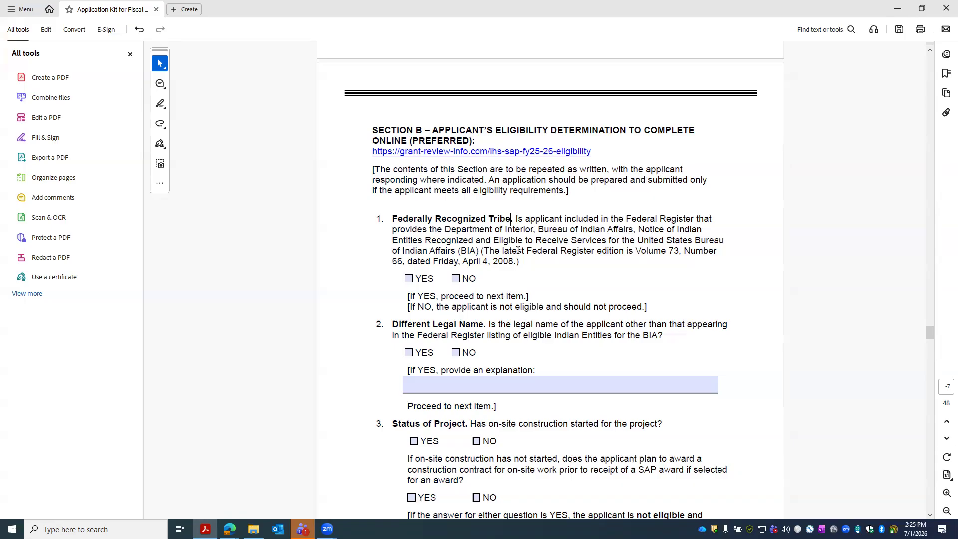
- Check YES for Federally Recognized Tribe (item 1) and NO for Different Legal Name (item 2)
click(409, 278)
scroll(482, 254, down, 3)
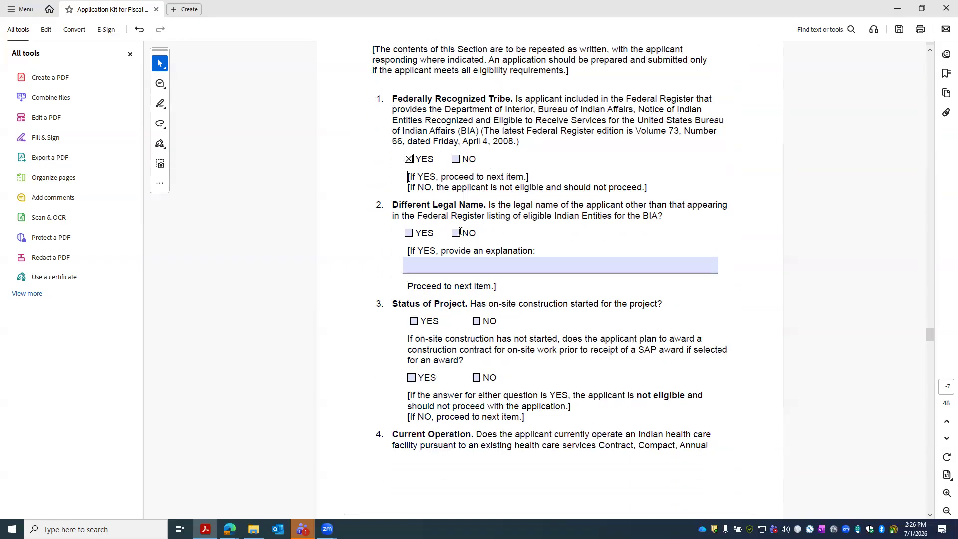
click(456, 234)
scroll(522, 192, down, 1)
scroll(522, 192, down, 2)
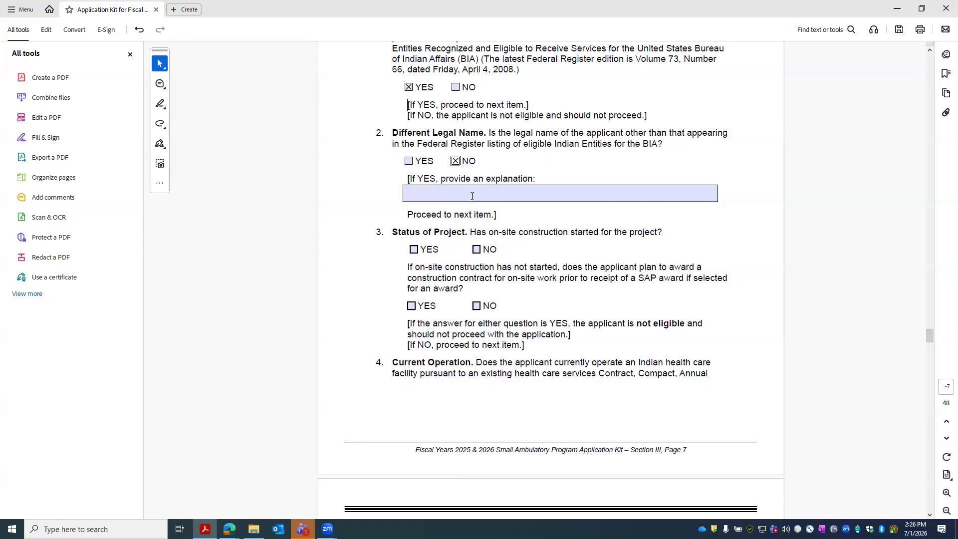
- Leave the legal-name explanation blank; mark NO for construction started and for early construction award
click(441, 195)
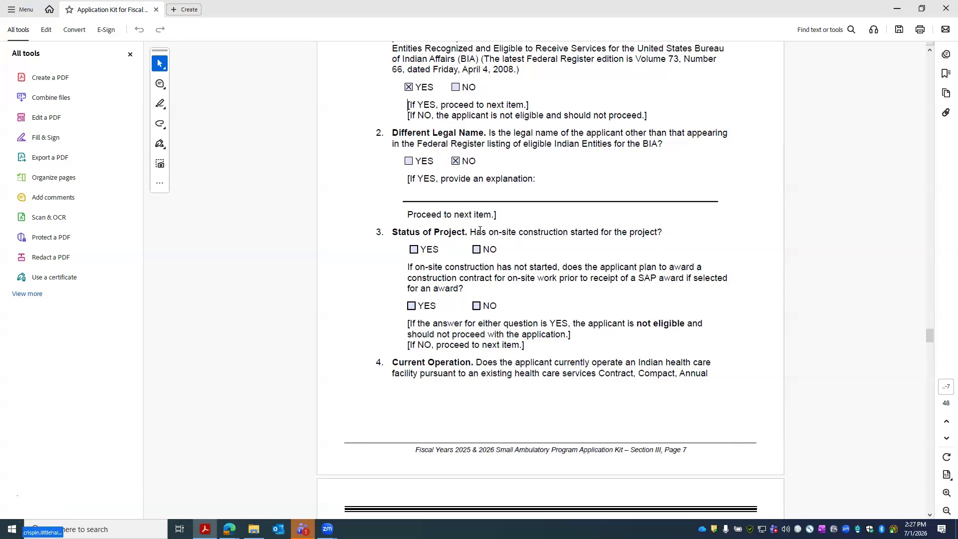
click(477, 249)
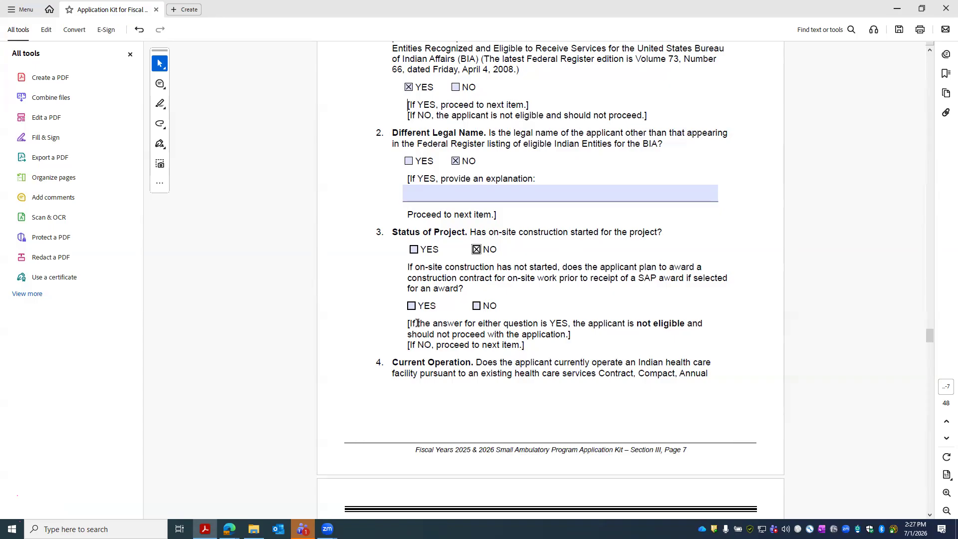
drag(405, 278, 588, 278)
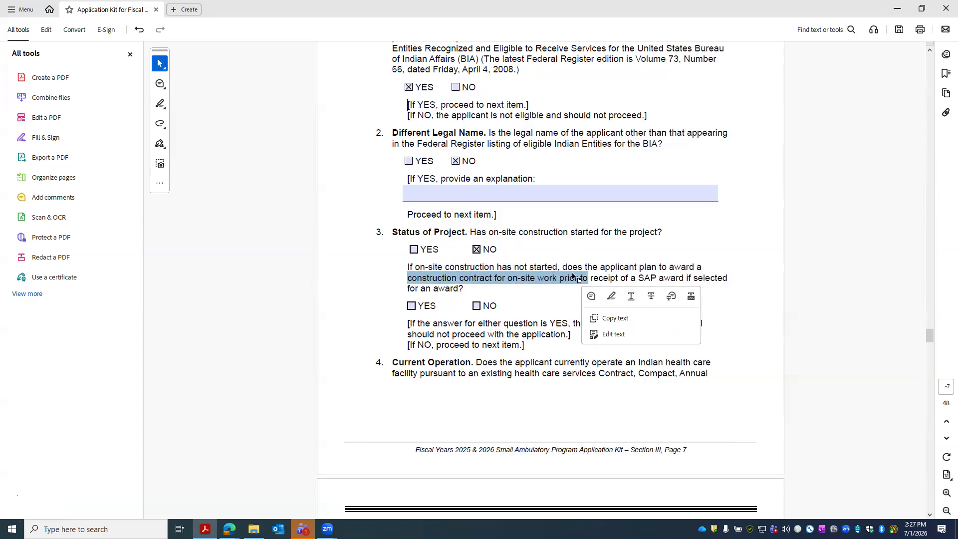
click(442, 278)
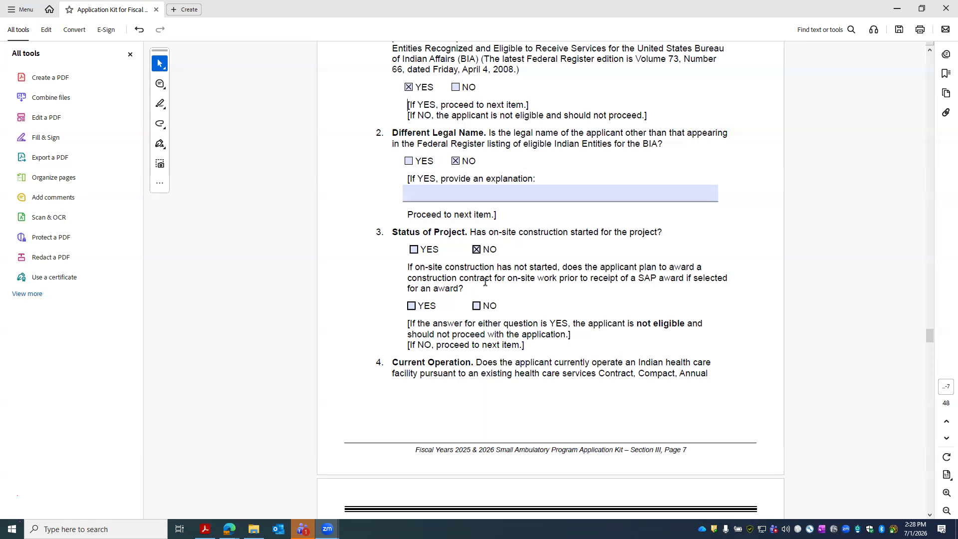
click(477, 305)
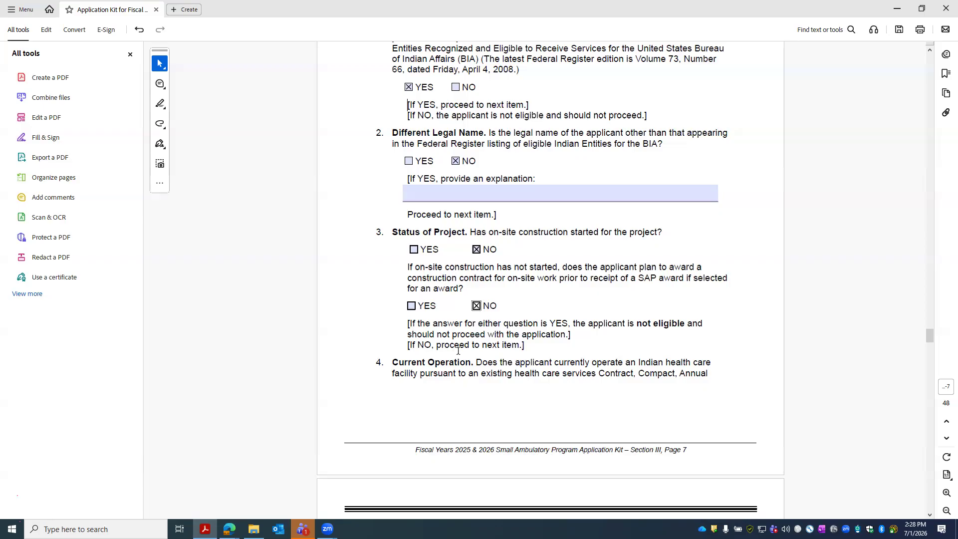
- Check YES for Current Operation and NO for prior IHS ownership of the facility
scroll(461, 349, down, 2)
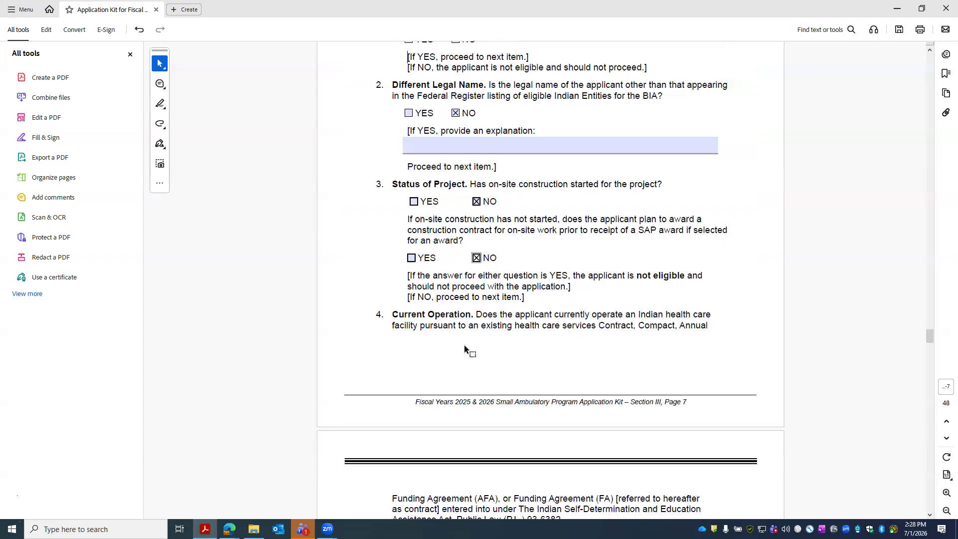
scroll(464, 346, down, 2)
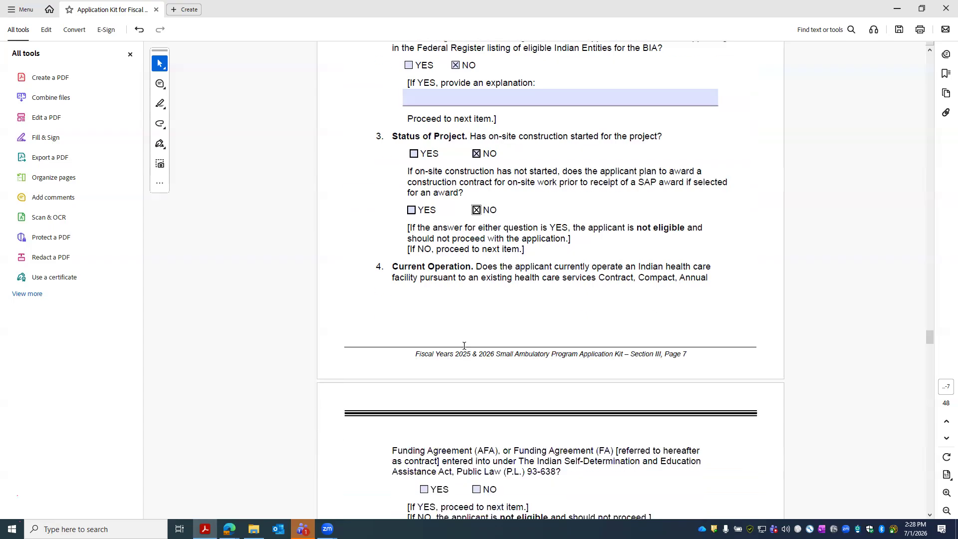
scroll(464, 346, down, 2)
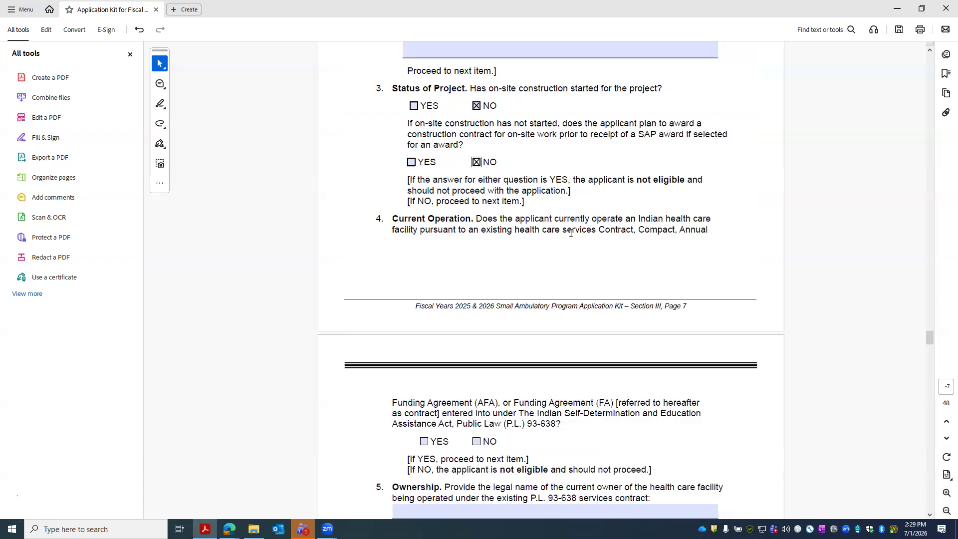
scroll(571, 233, down, 6)
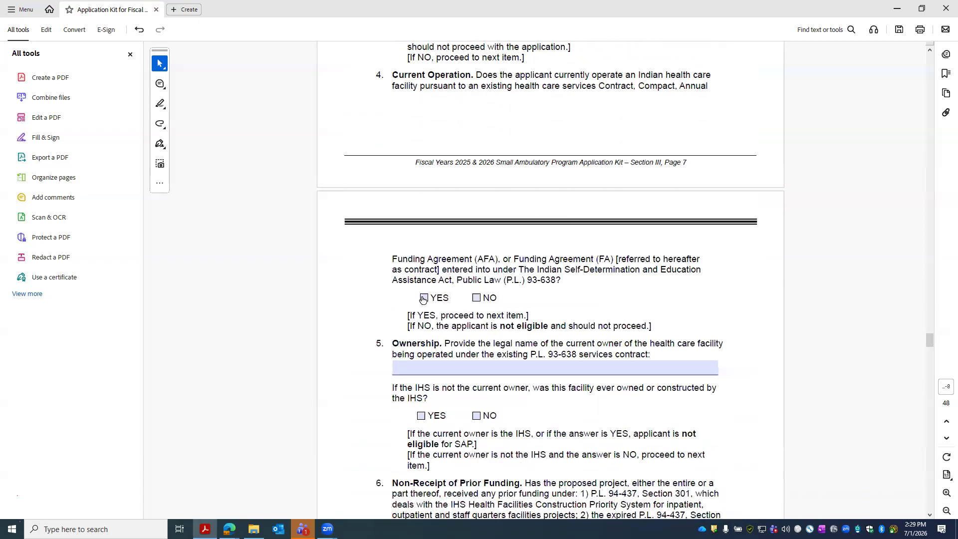
click(423, 298)
scroll(565, 252, down, 2)
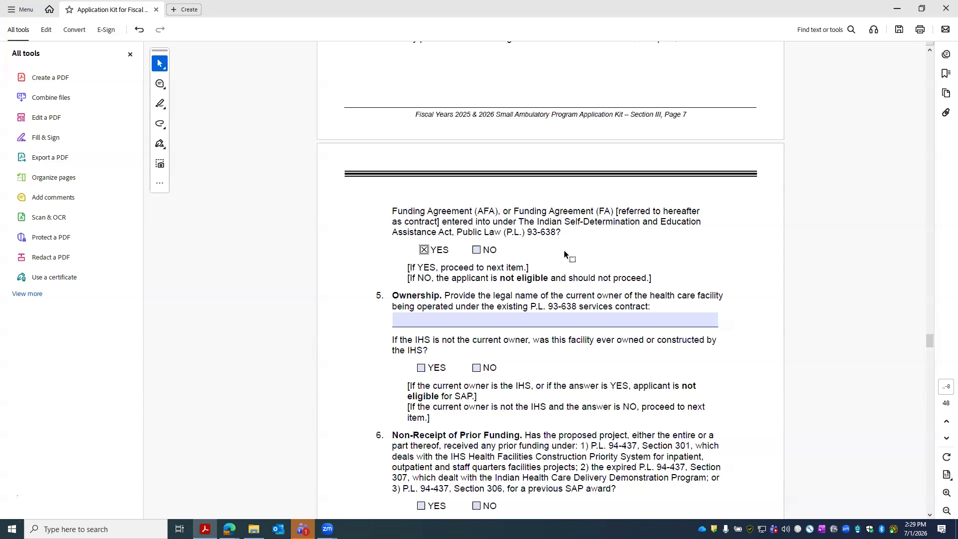
scroll(565, 255, down, 2)
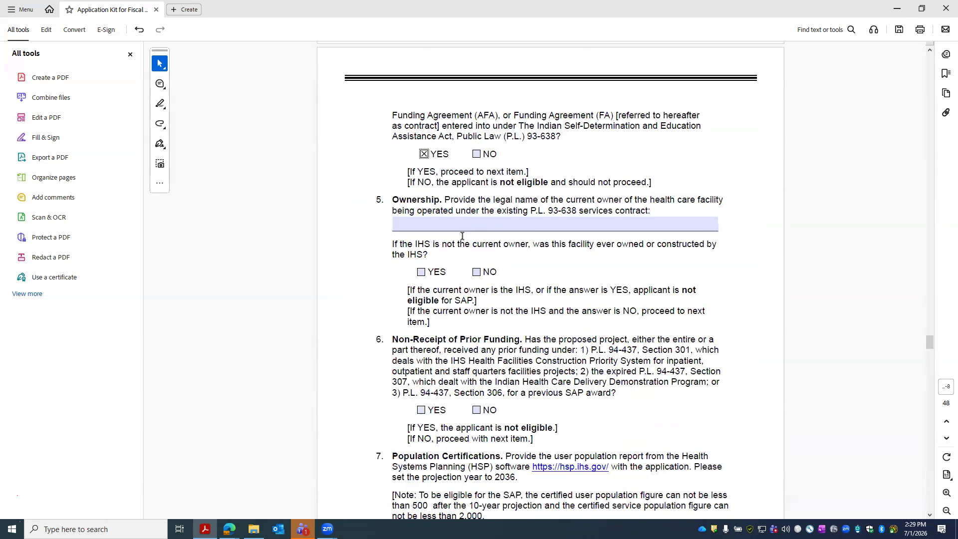
click(477, 272)
- Enter 'XYZ Tribe of Oregon' as the facility owner's legal name
drag(433, 199, 494, 211)
click(471, 211)
click(550, 228)
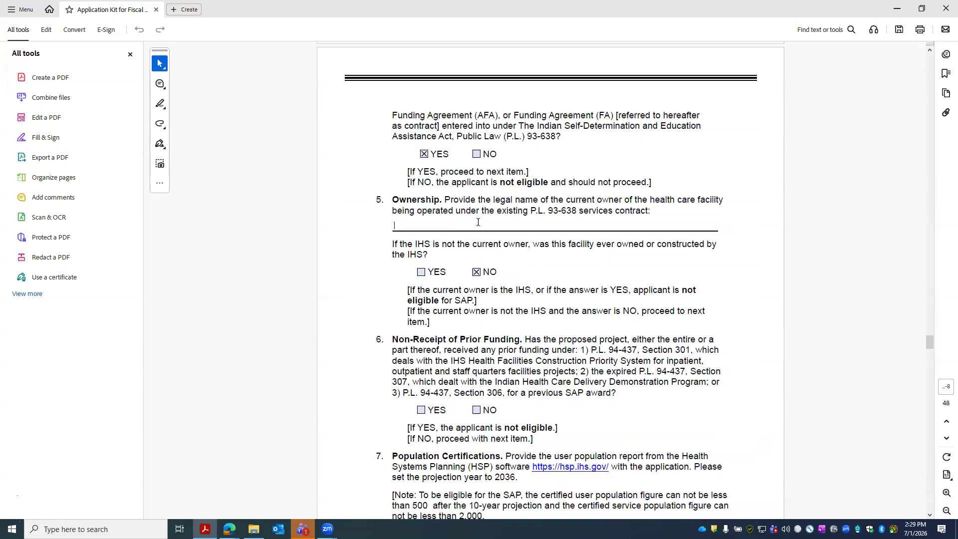
text(x)
text(YZ Tribe o)
text(f Orga)
key(BackSpace)
key(BackSpace)
text(egon)
scroll(548, 259, down, 2)
scroll(548, 268, down, 1)
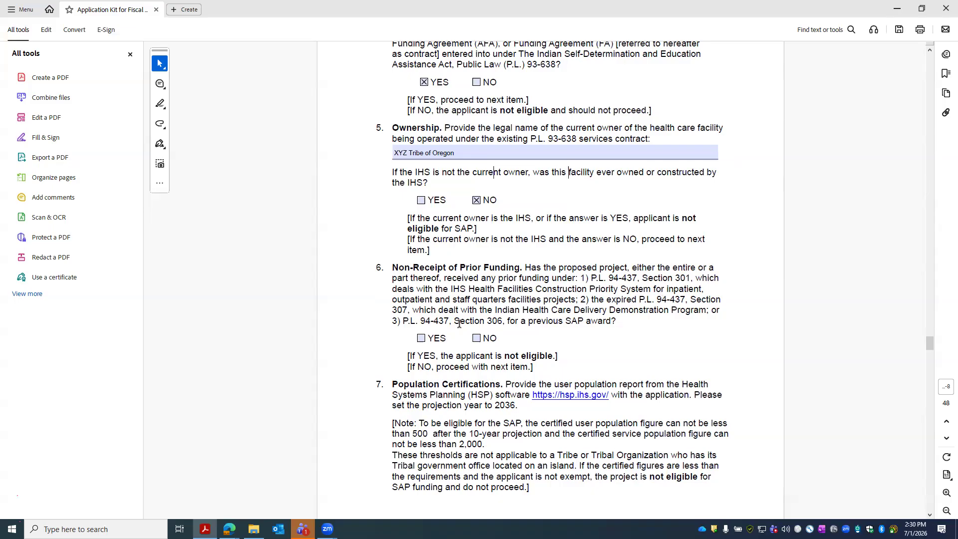
- Answer NO to item 6, Non-Receipt of Prior Funding, and move on toward items 8–10
click(476, 337)
scroll(492, 342, down, 3)
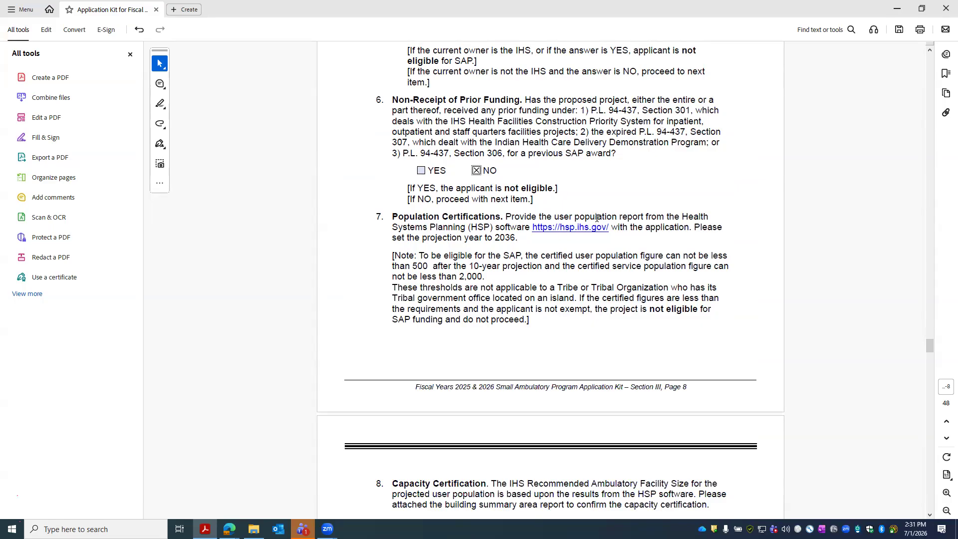
scroll(571, 237, down, 6)
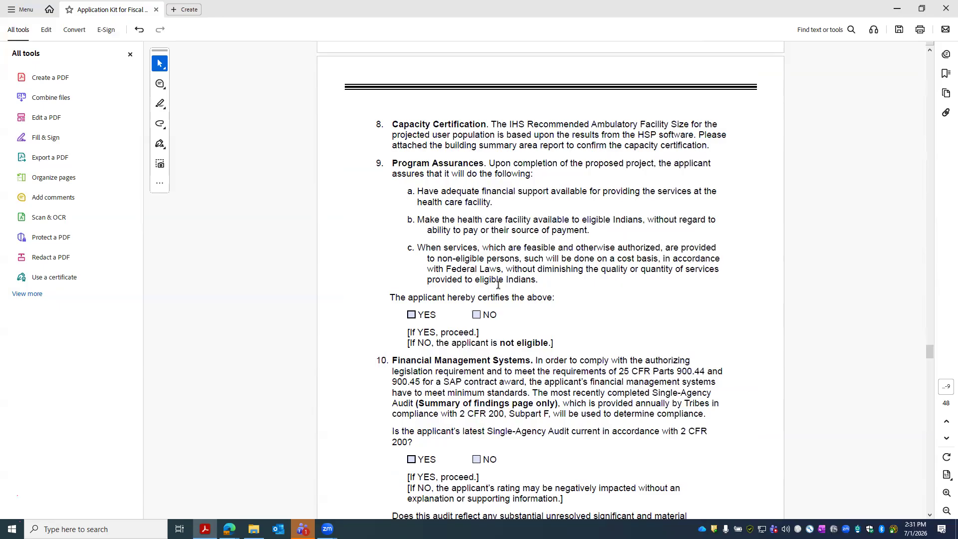
- Certify item 9's Program Assurances with YES
scroll(566, 272, down, 1)
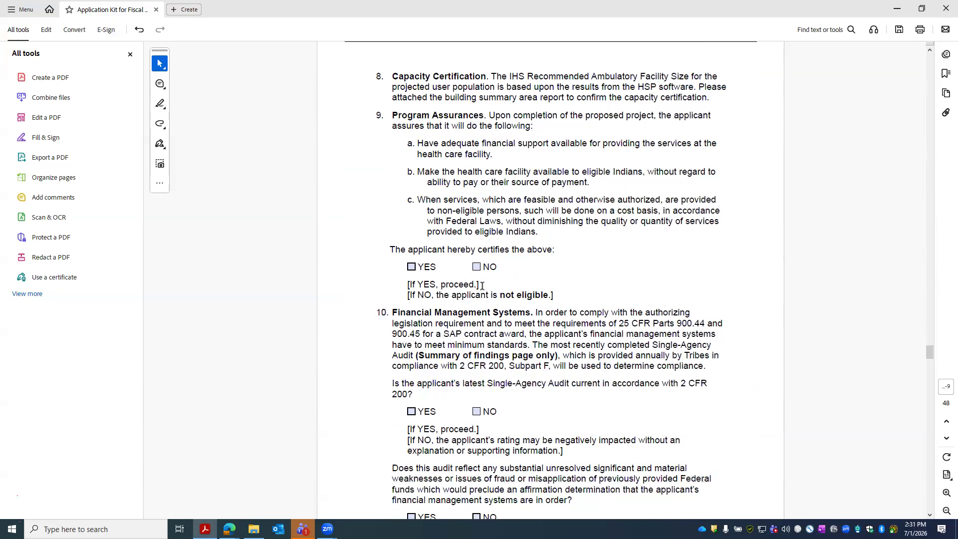
click(412, 267)
scroll(607, 283, down, 2)
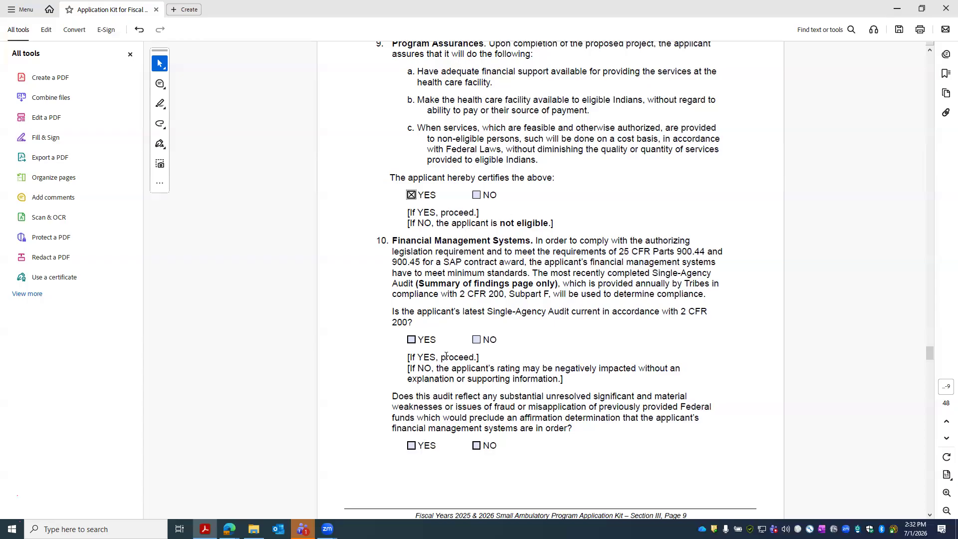
- Mark YES that the Single-Agency Audit is current
click(424, 352)
click(476, 340)
click(411, 340)
click(476, 340)
click(411, 340)
- Answer NO to the audit weaknesses question
scroll(478, 332, down, 1)
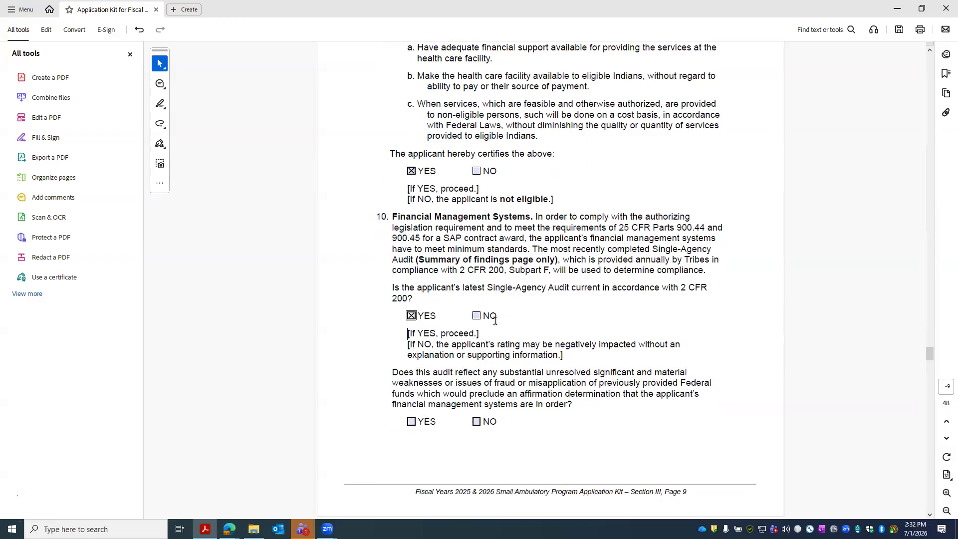
scroll(495, 320, down, 6)
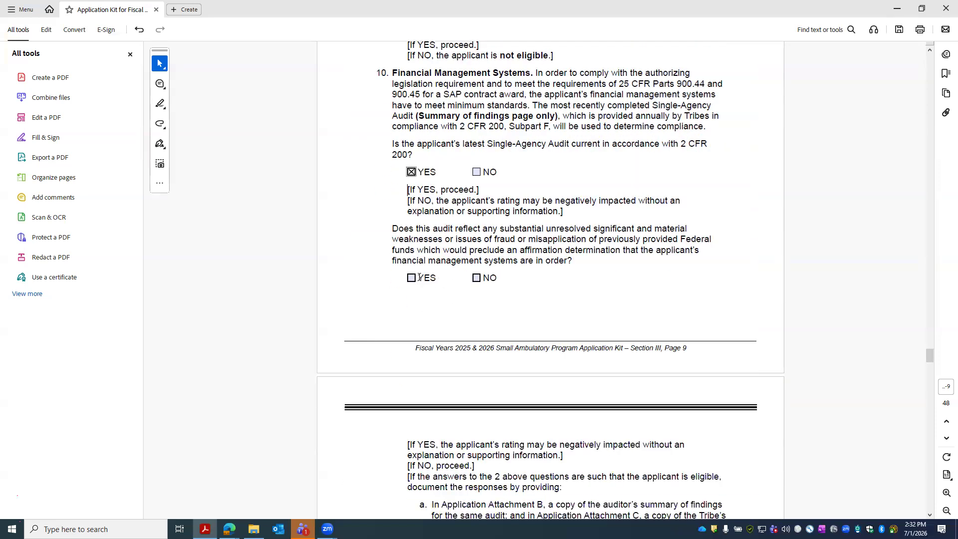
drag(393, 230, 574, 239)
click(477, 278)
scroll(537, 249, down, 5)
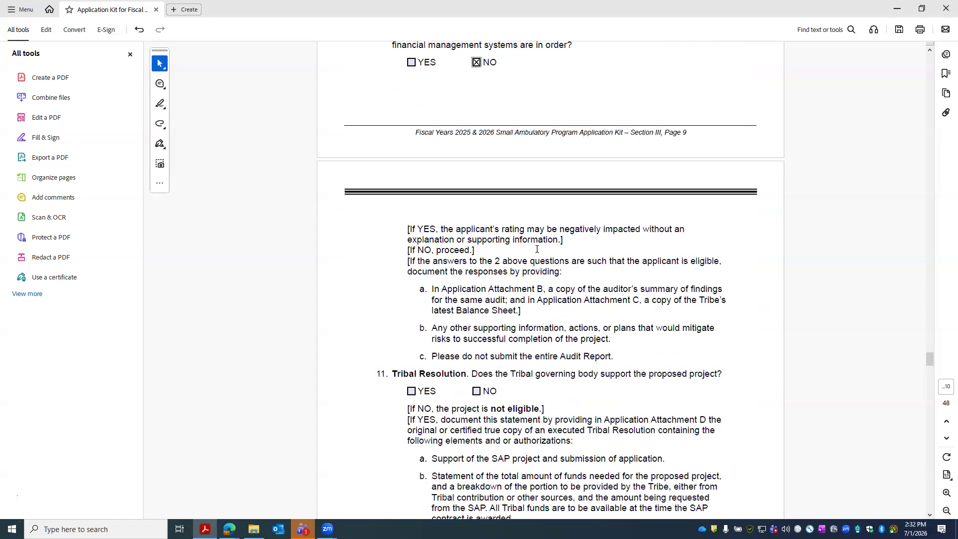
scroll(537, 249, down, 3)
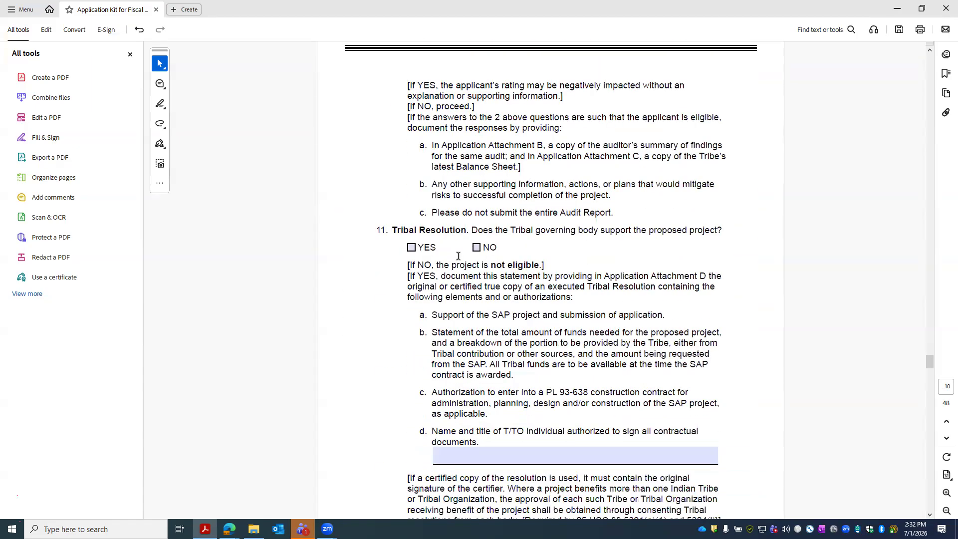
- Read Tribal Resolution items a–d and answer YES to item 11's Tribal Resolution question
scroll(458, 256, down, 1)
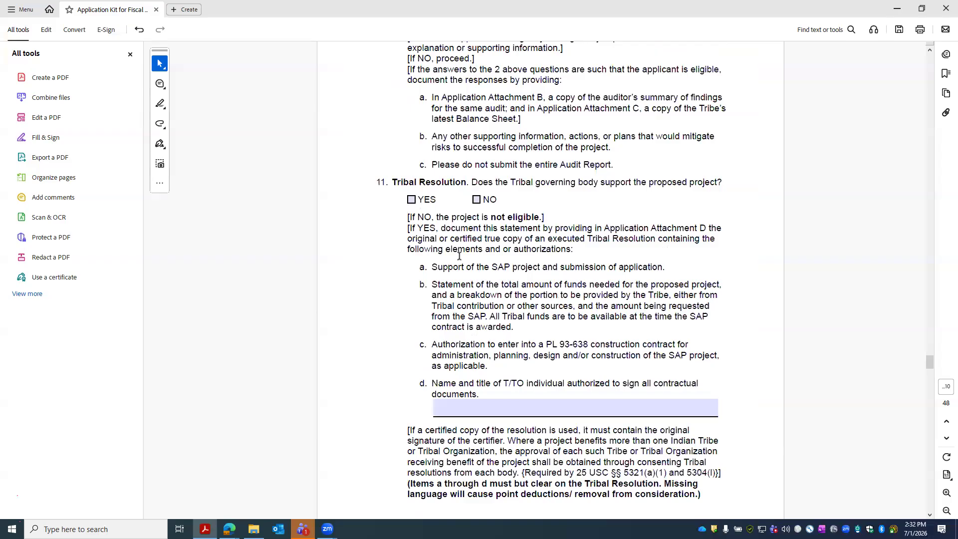
drag(433, 265, 561, 392)
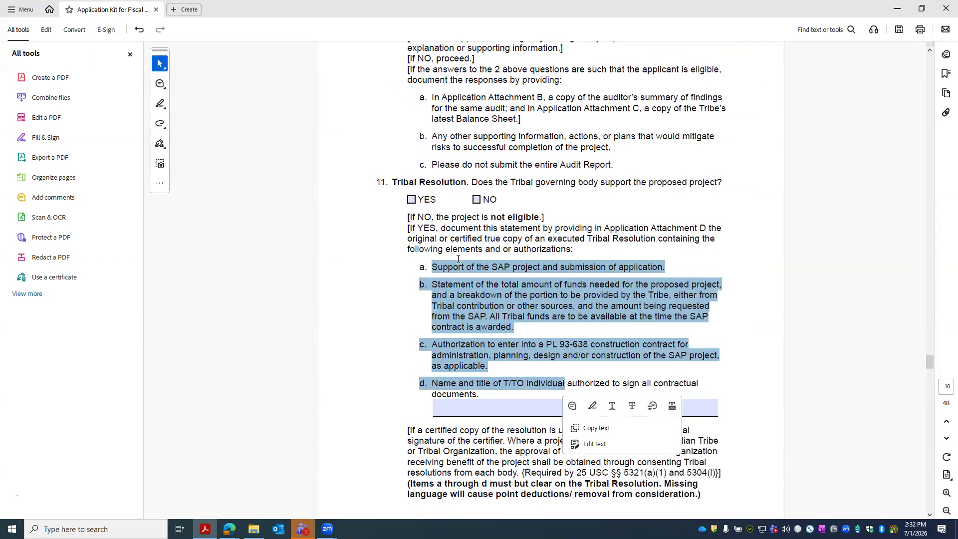
scroll(459, 259, down, 5)
scroll(455, 260, up, 4)
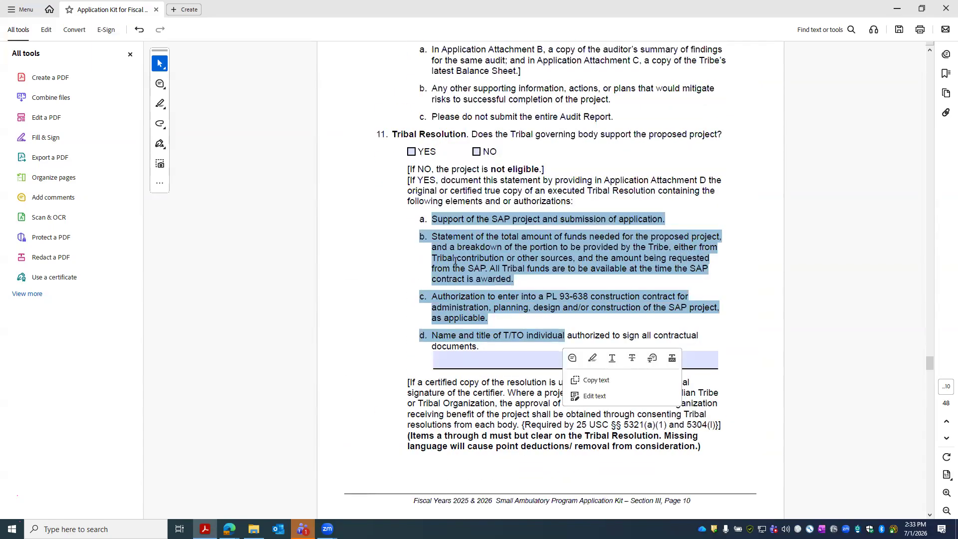
scroll(455, 260, up, 2)
click(418, 290)
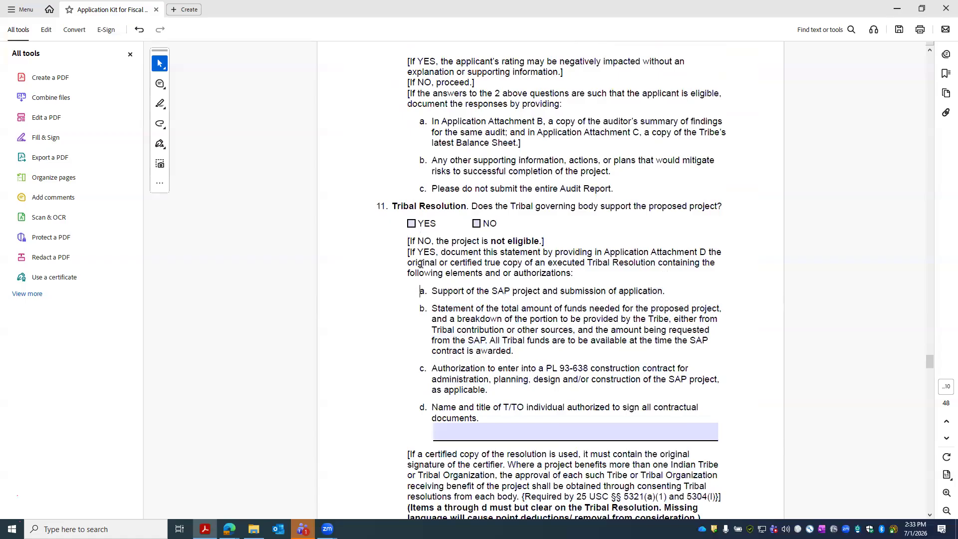
drag(420, 292, 512, 408)
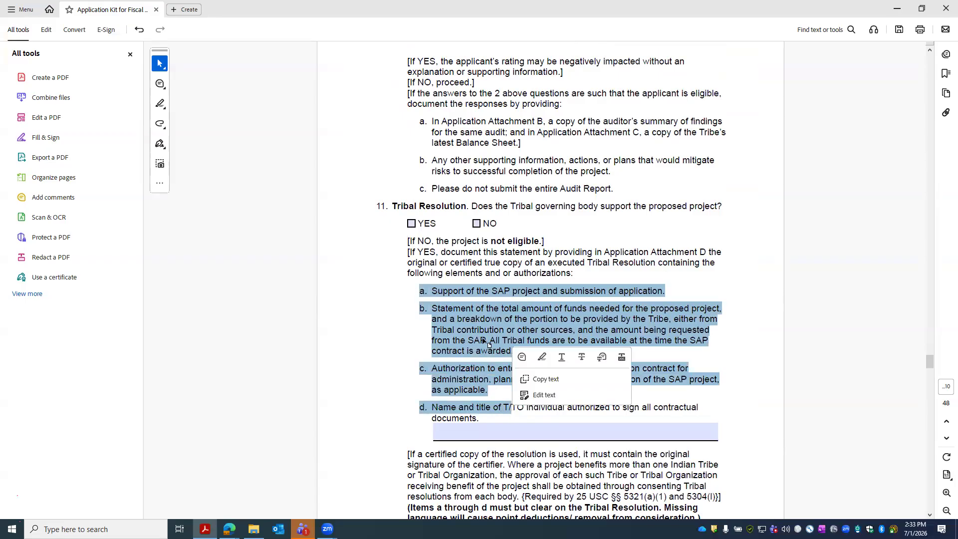
click(476, 307)
drag(432, 291, 666, 292)
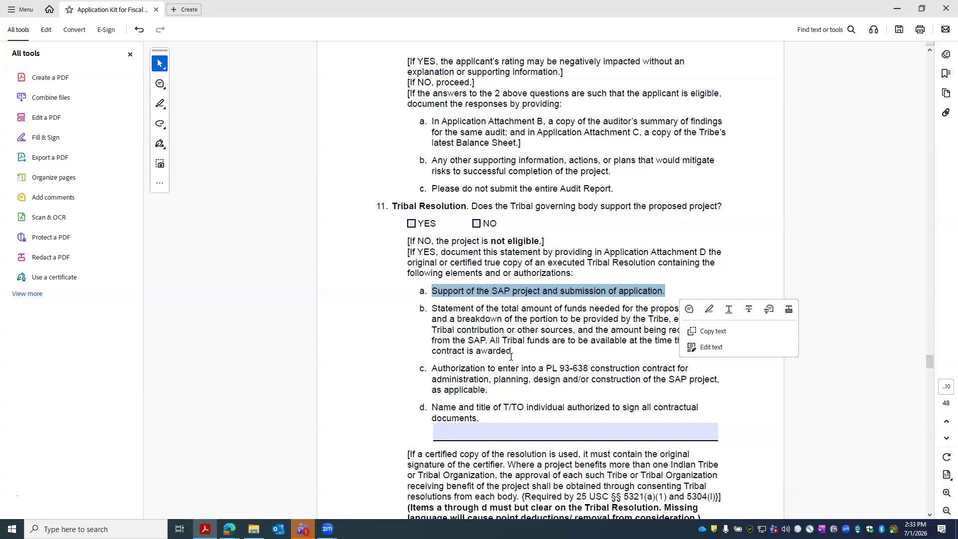
click(412, 224)
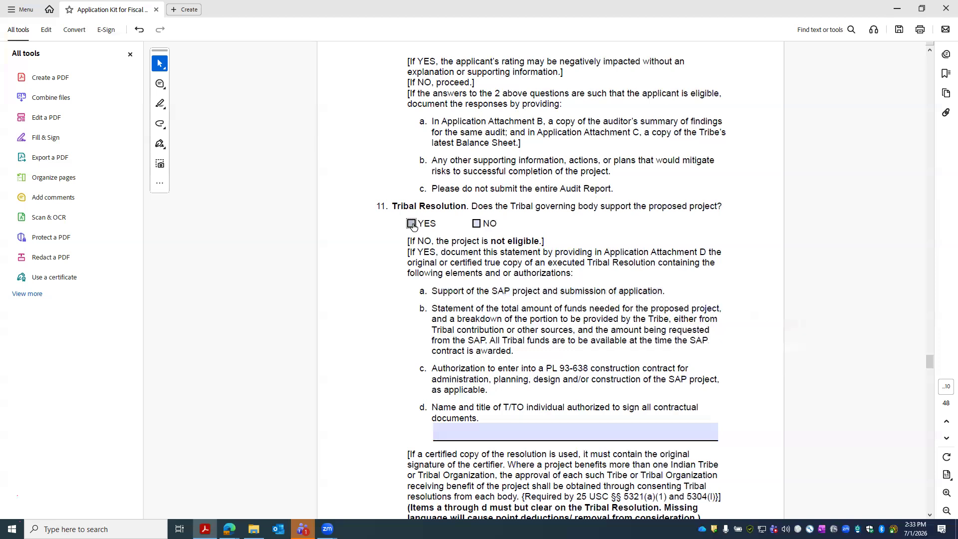
- Enter the name of the individual authorized to sign contracts in the item d field
click(500, 428)
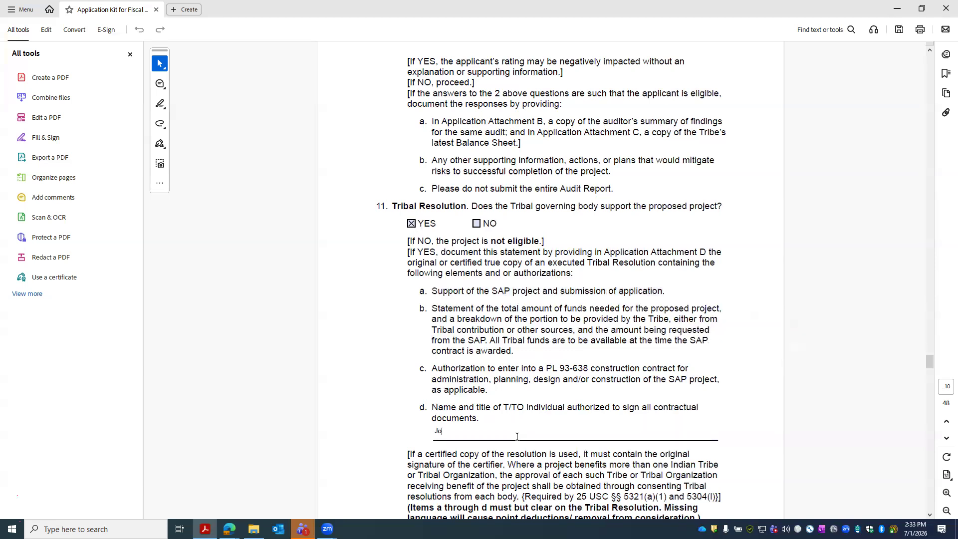
click(563, 400)
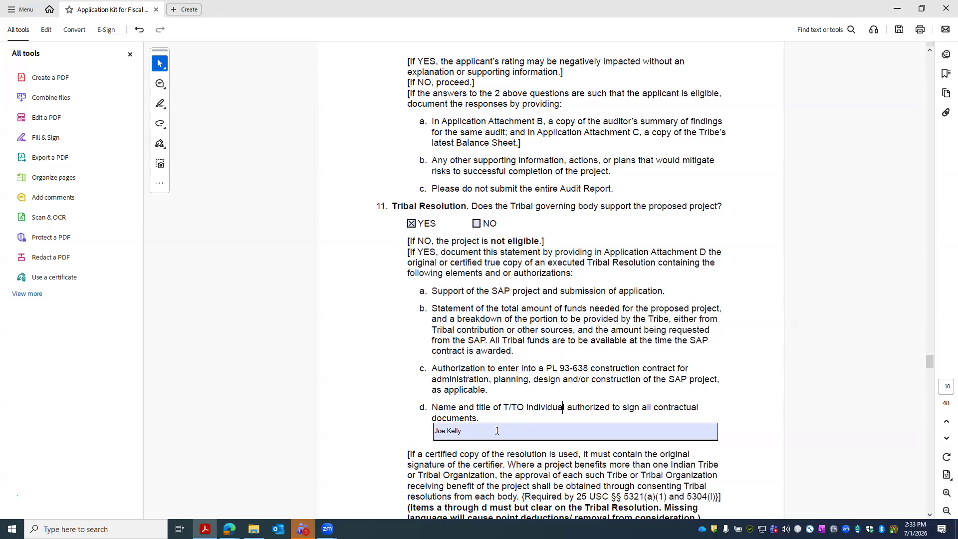
- Review the Need for Project table and highlight the item 11 Signature requirement text
scroll(501, 419, down, 4)
scroll(497, 354, down, 2)
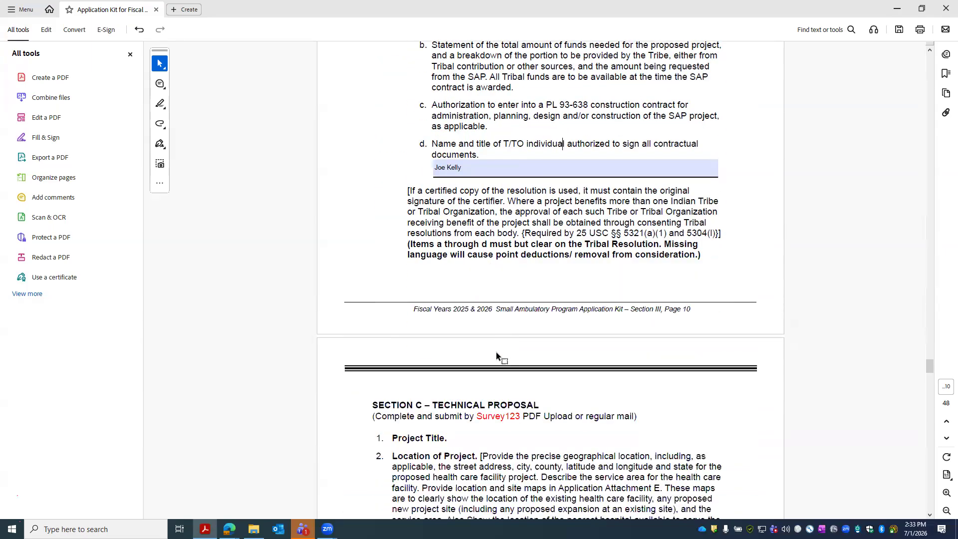
scroll(496, 352, up, 1)
scroll(497, 352, down, 8)
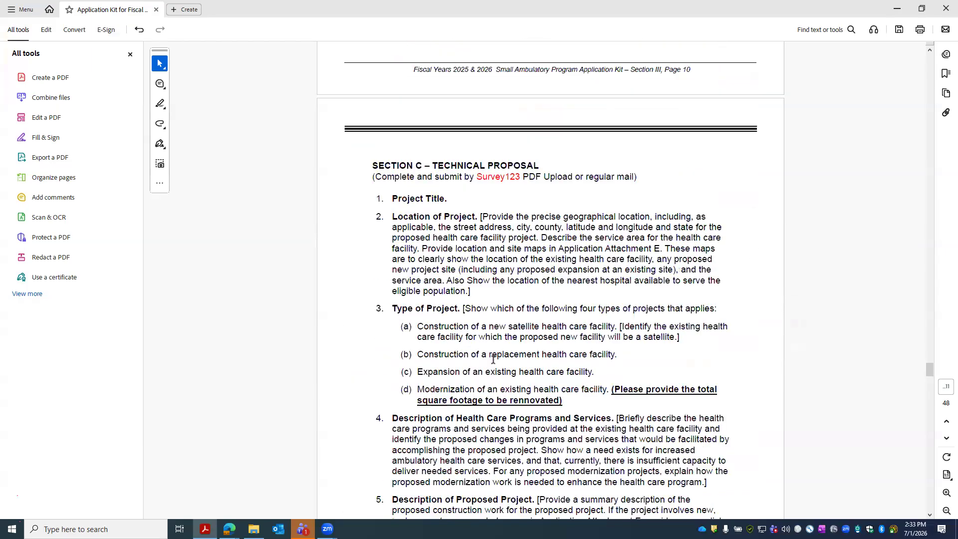
scroll(474, 339, down, 14)
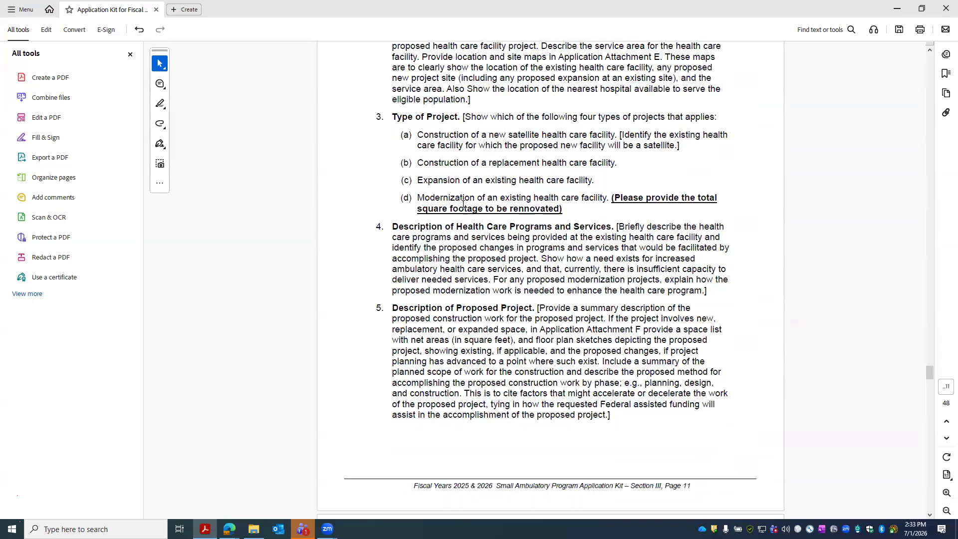
scroll(474, 339, down, 20)
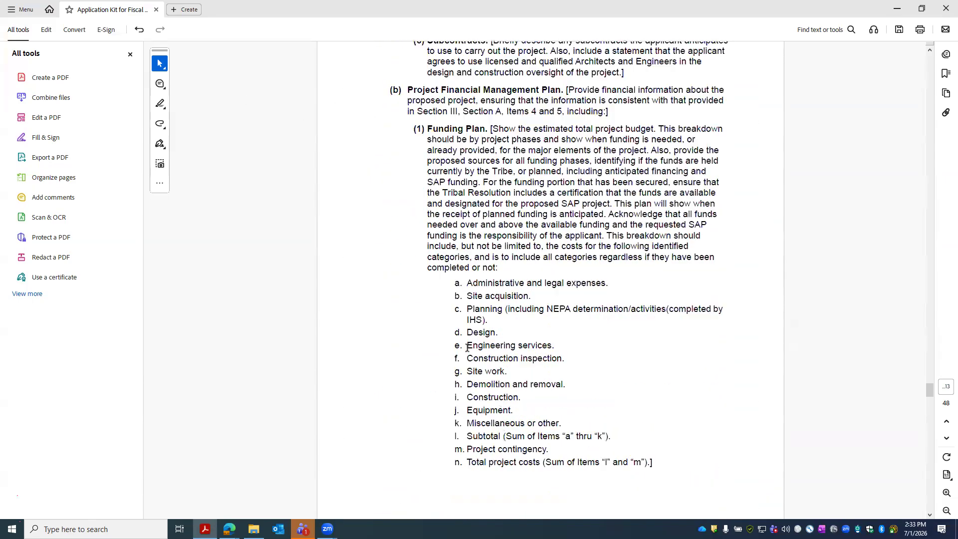
scroll(485, 378, down, 10)
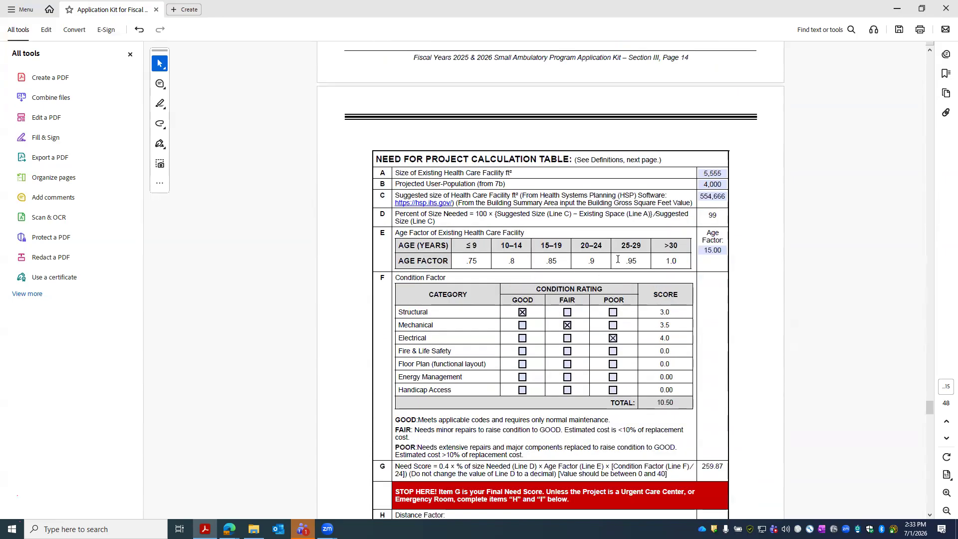
scroll(618, 263, down, 2)
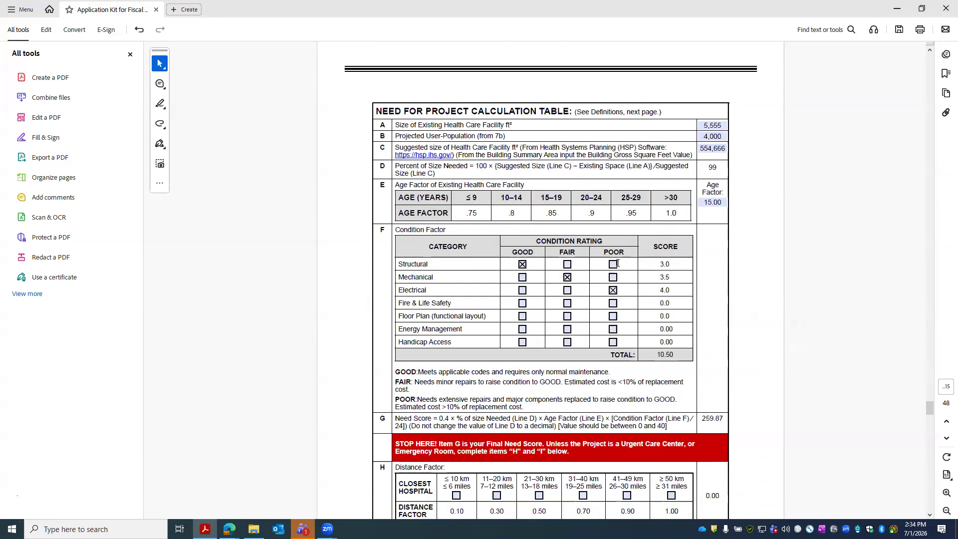
scroll(618, 263, down, 15)
scroll(632, 324, down, 20)
scroll(629, 343, up, 2)
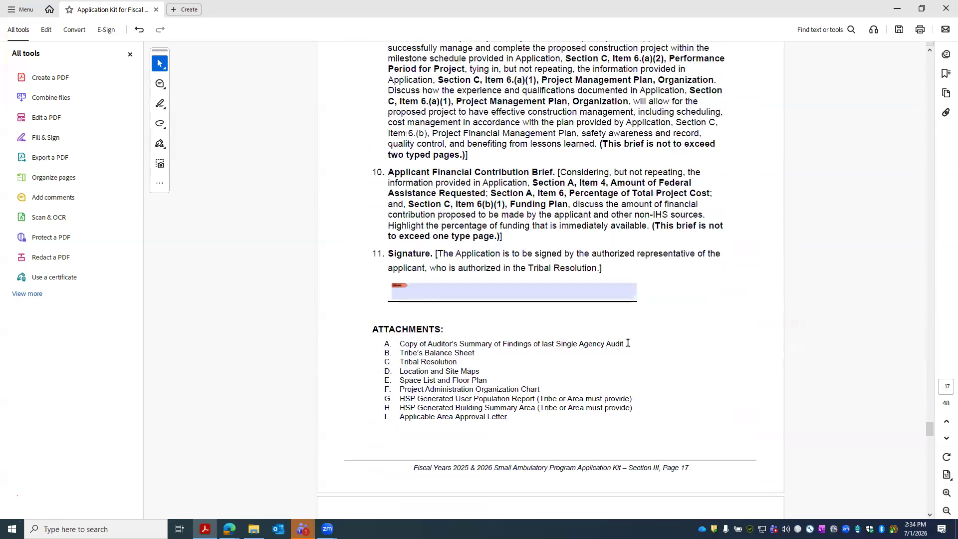
drag(388, 253, 608, 266)
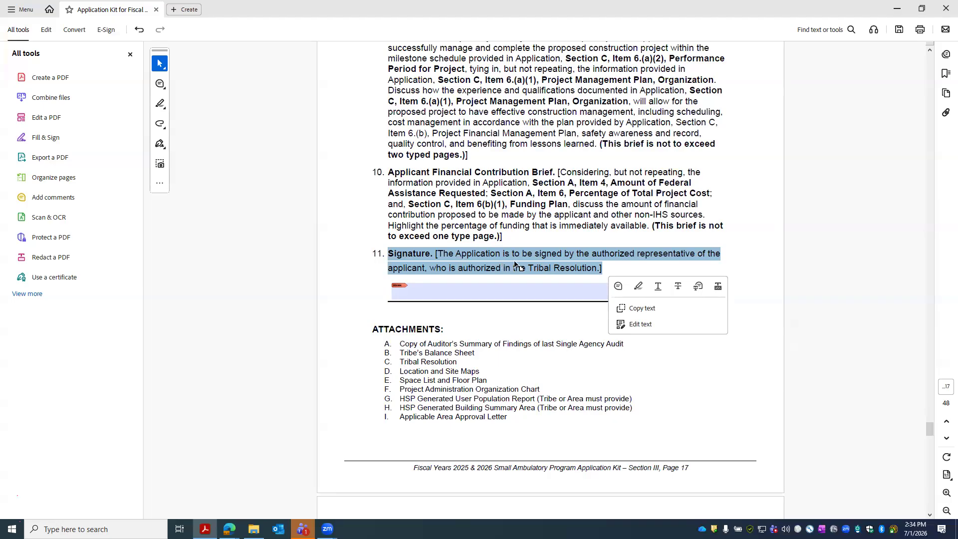
drag(429, 268, 630, 276)
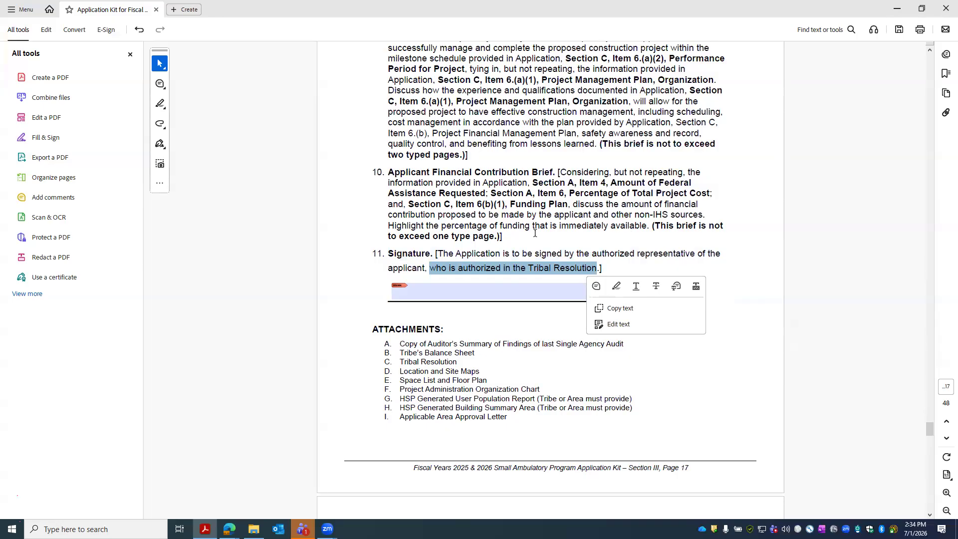
- Scroll back up to Section III item 6, the Project Business Plan
scroll(624, 284, up, 5)
scroll(650, 289, up, 15)
scroll(646, 285, up, 20)
scroll(646, 288, up, 20)
scroll(645, 289, up, 10)
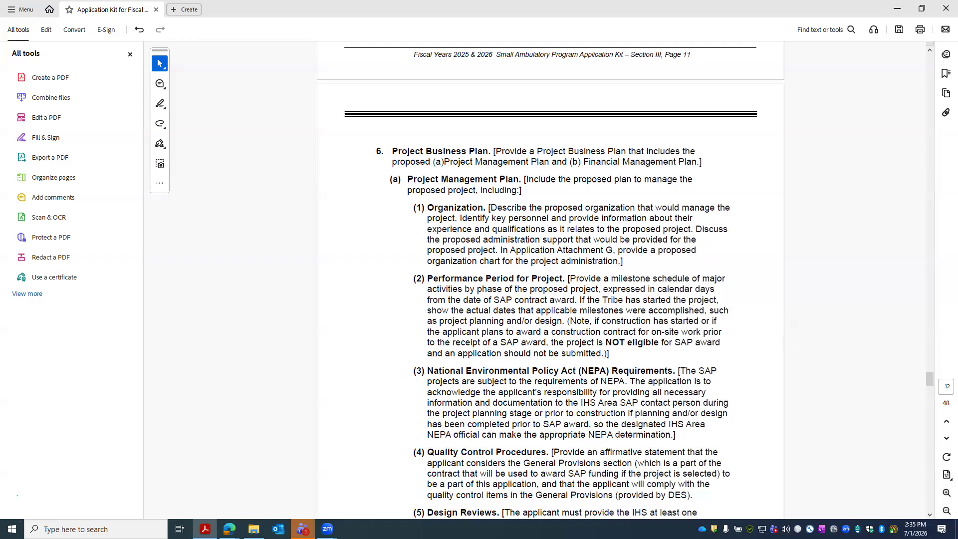
- Look through the kit's Need for Project calculation table and certification items
scroll(506, 311, down, 3)
scroll(506, 311, down, 8)
scroll(506, 317, up, 7)
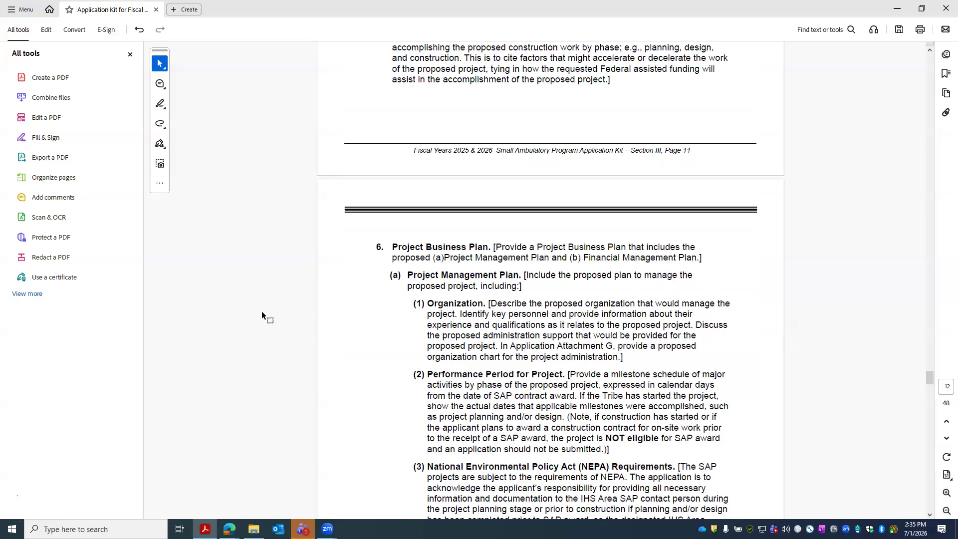
scroll(328, 319, up, 15)
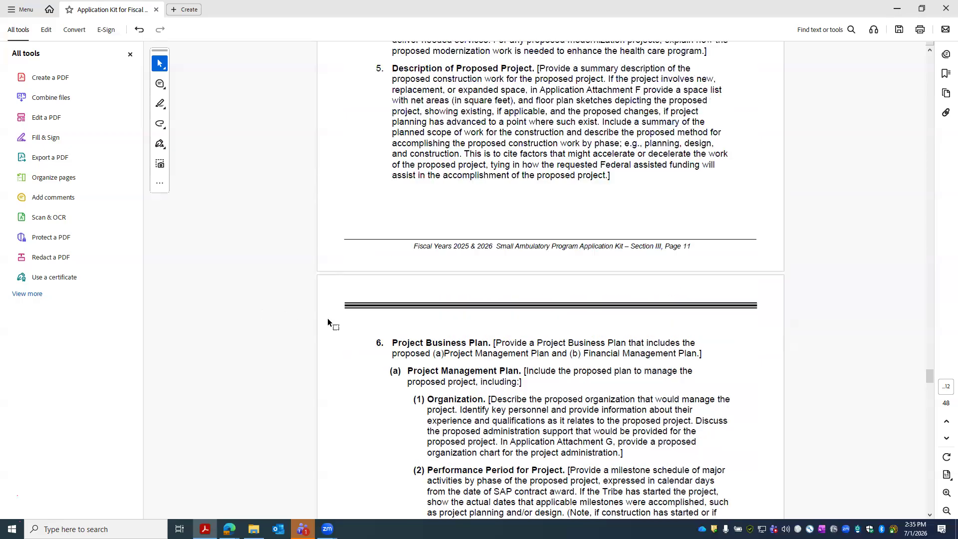
scroll(328, 319, up, 12)
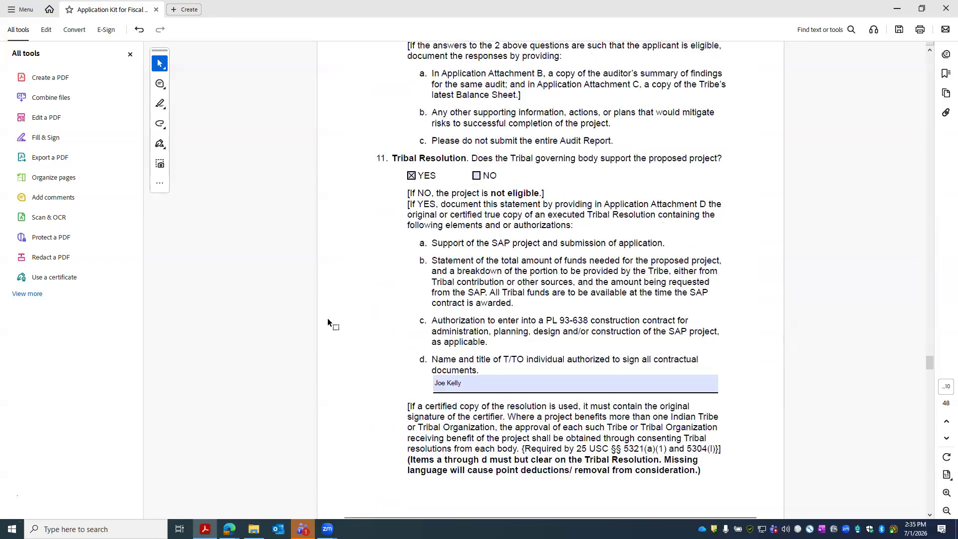
scroll(328, 322, up, 12)
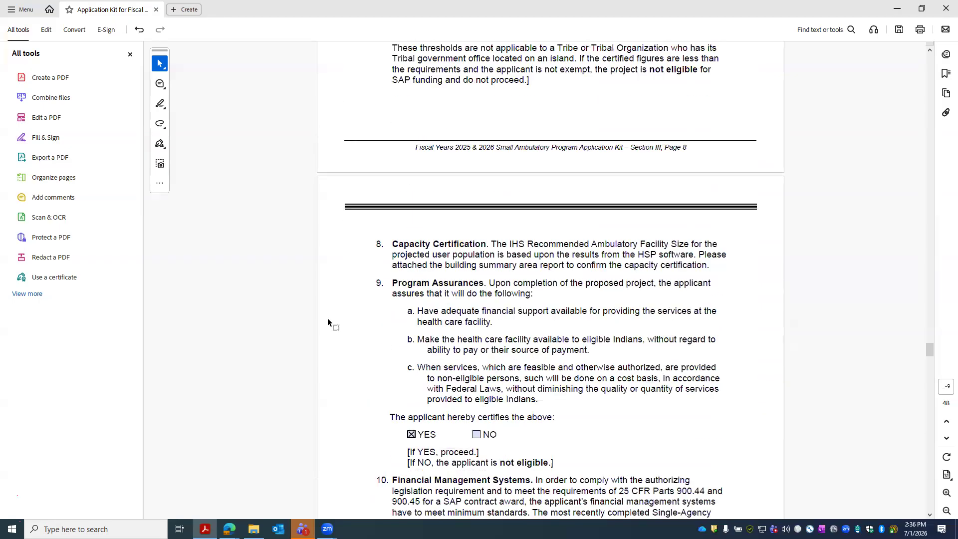
scroll(333, 329, down, 8)
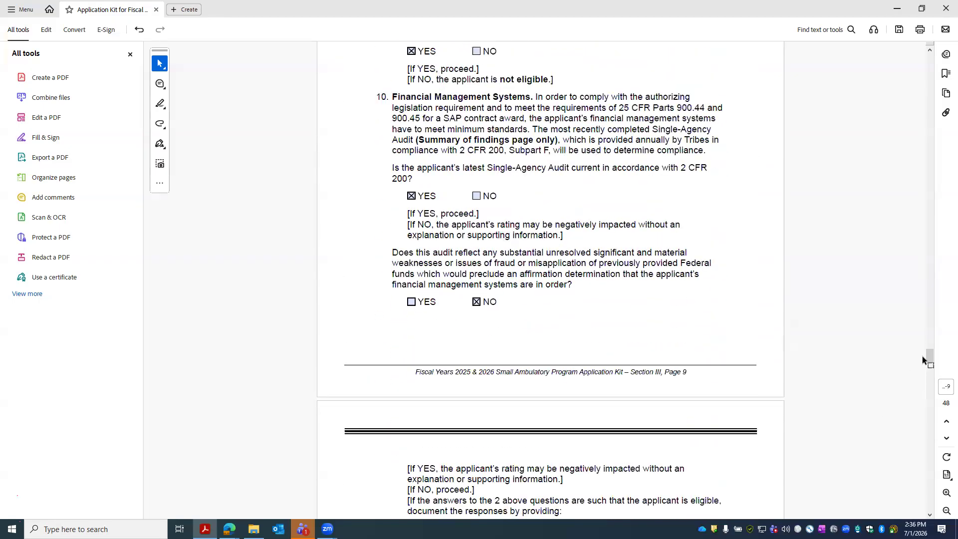
drag(929, 360, 929, 408)
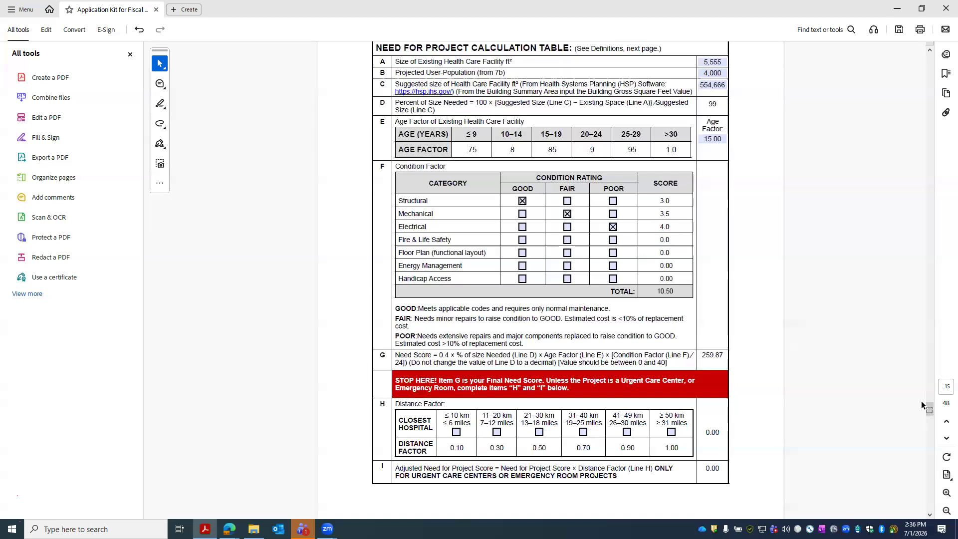
- Return to item 7, Population Certifications, then switch to the HSP welcome page in Edge
scroll(889, 363, up, 2)
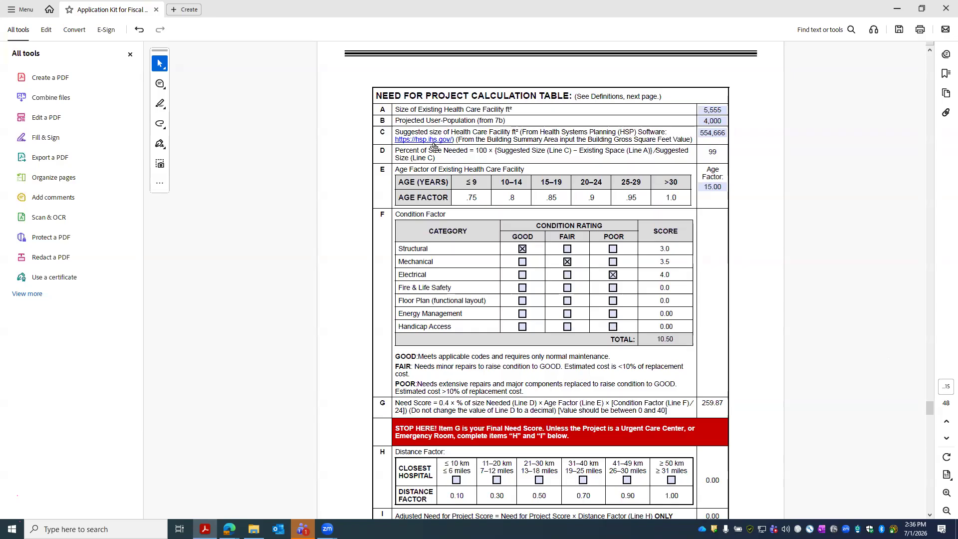
scroll(782, 214, up, 15)
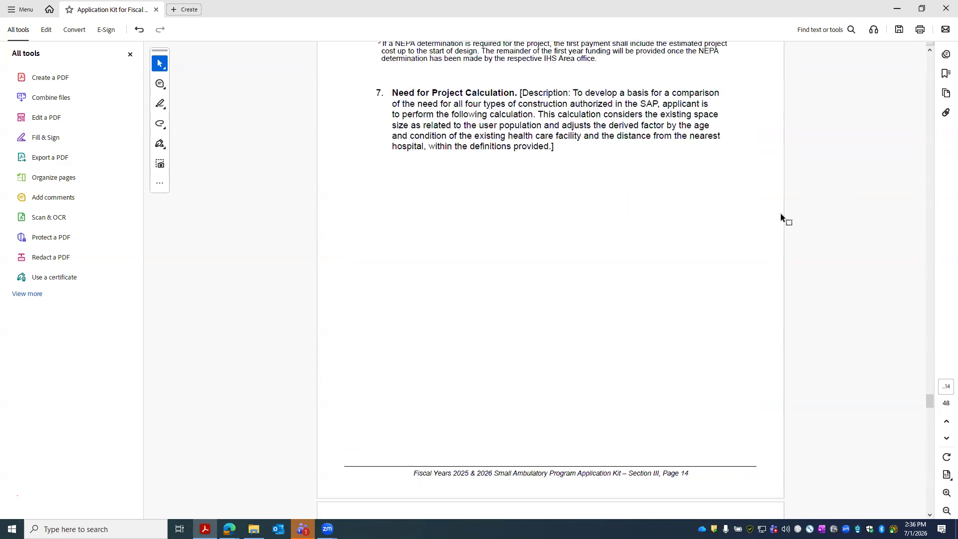
scroll(781, 214, up, 15)
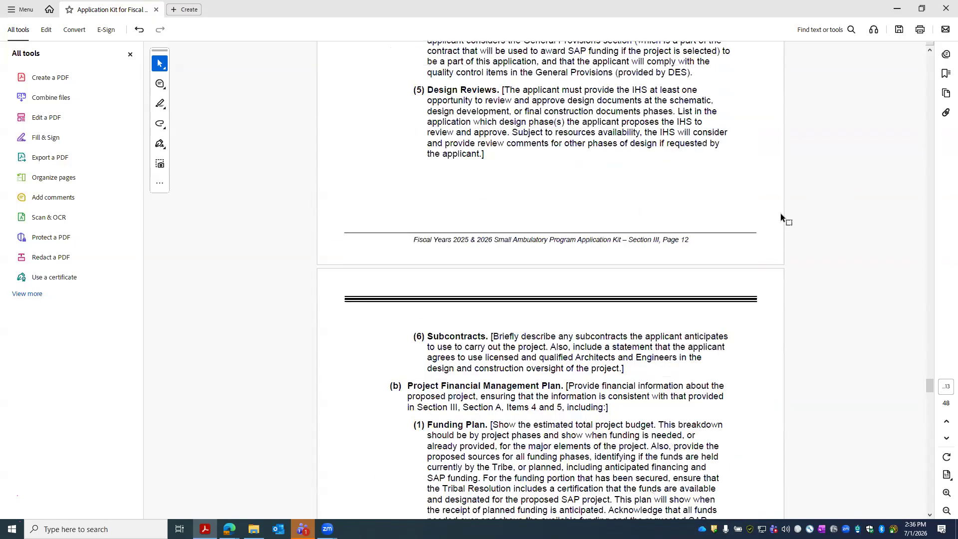
scroll(773, 214, up, 15)
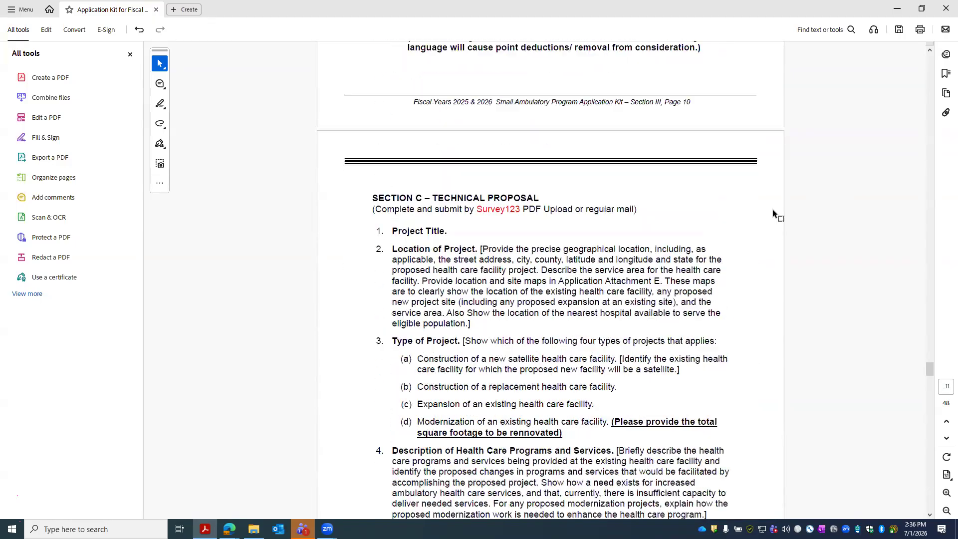
scroll(771, 209, up, 15)
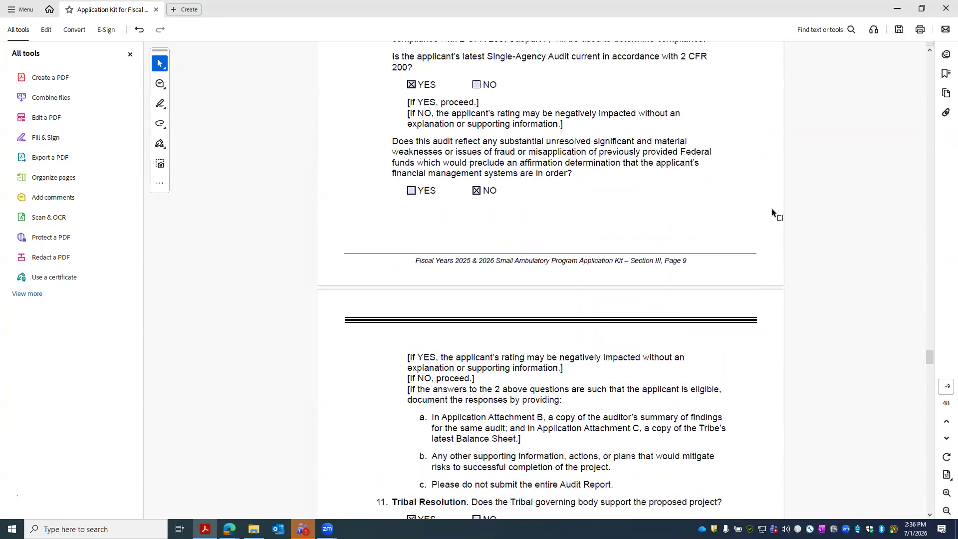
scroll(772, 210, up, 5)
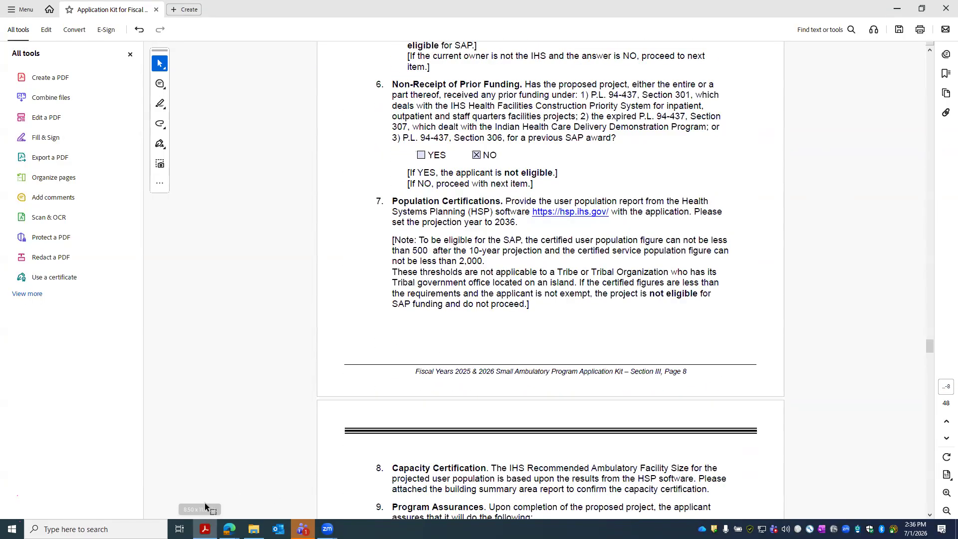
mouse_move(229, 529)
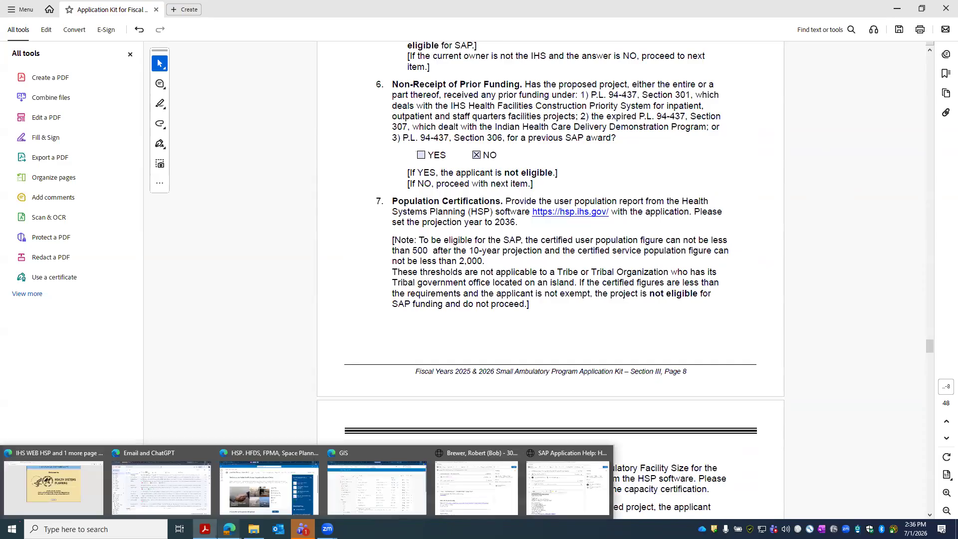
click(54, 486)
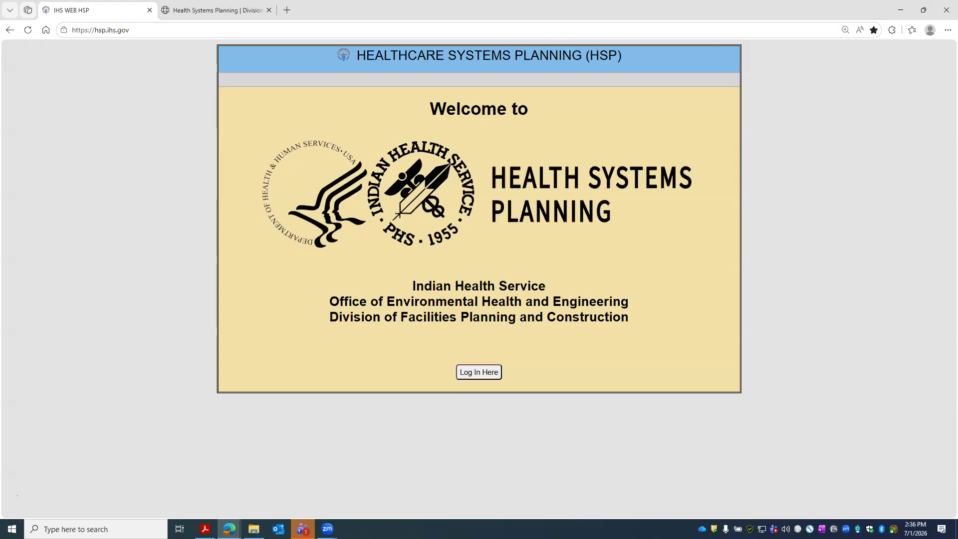
- Go to the HSP login page, view the New Login Request form, and close it
click(469, 374)
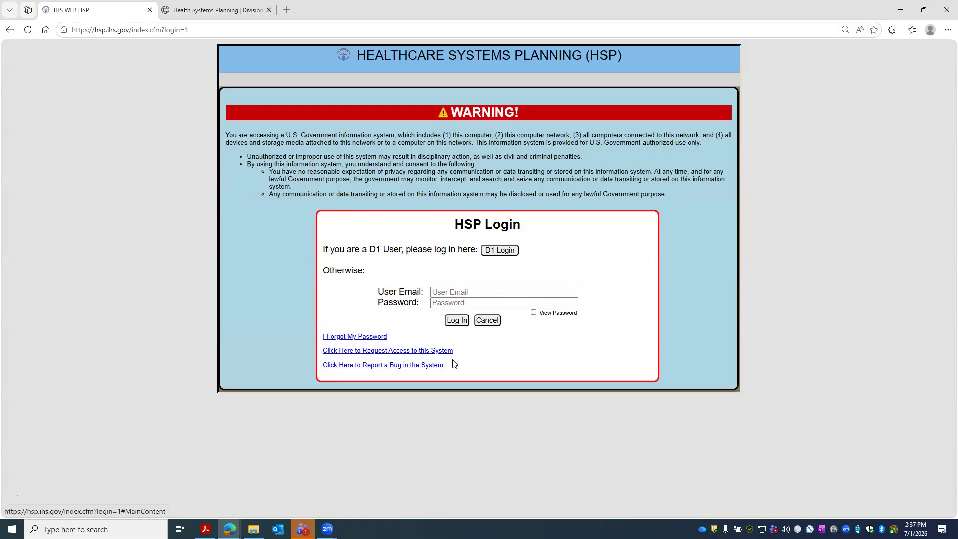
click(405, 351)
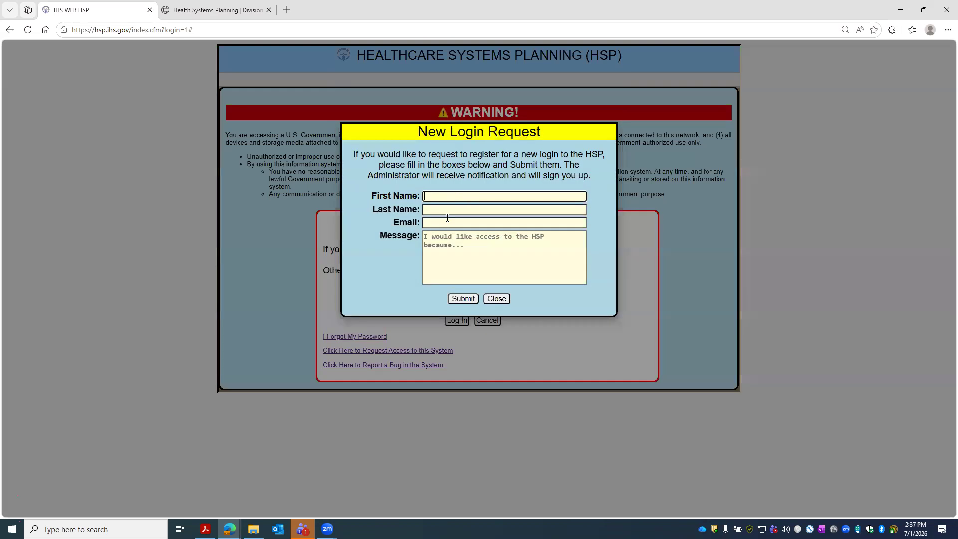
click(472, 257)
click(498, 299)
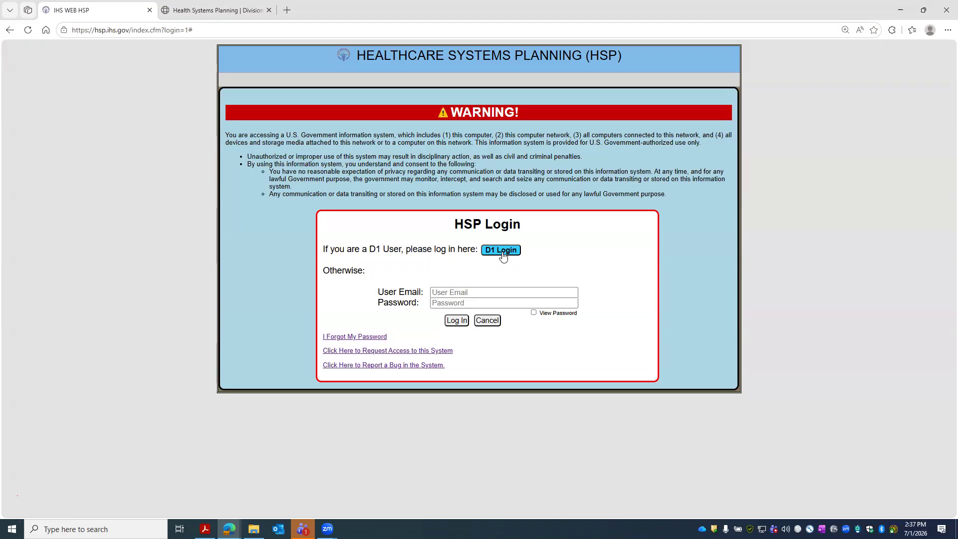
- Sign in through D1 Login, entering the smart-card PIN in the ActivClient prompt
click(463, 301)
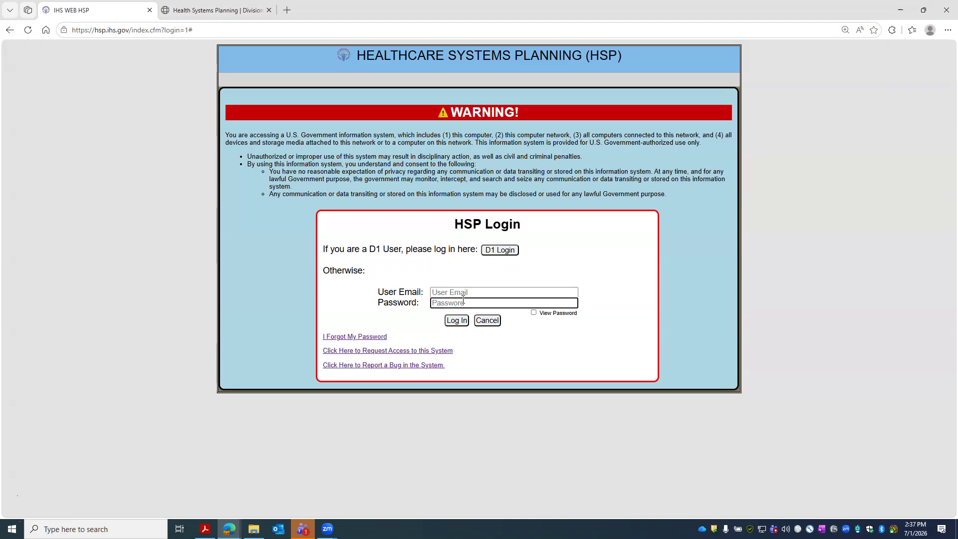
key(shift+Tab)
click(469, 303)
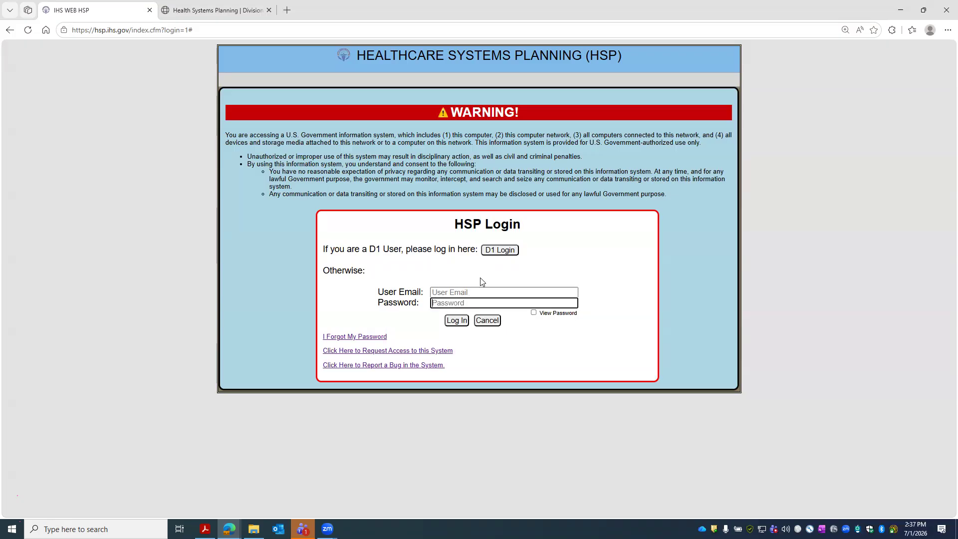
click(499, 253)
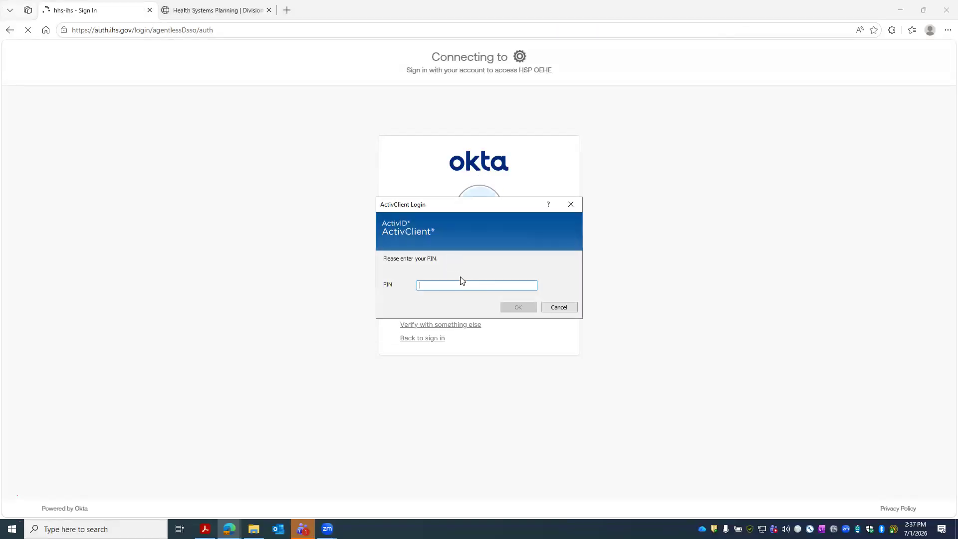
text(••••••)
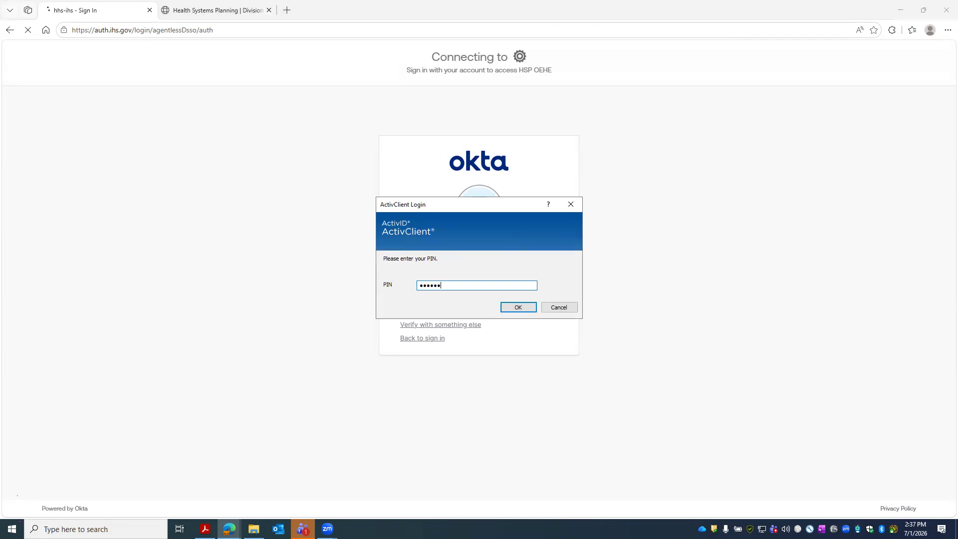
key(Return)
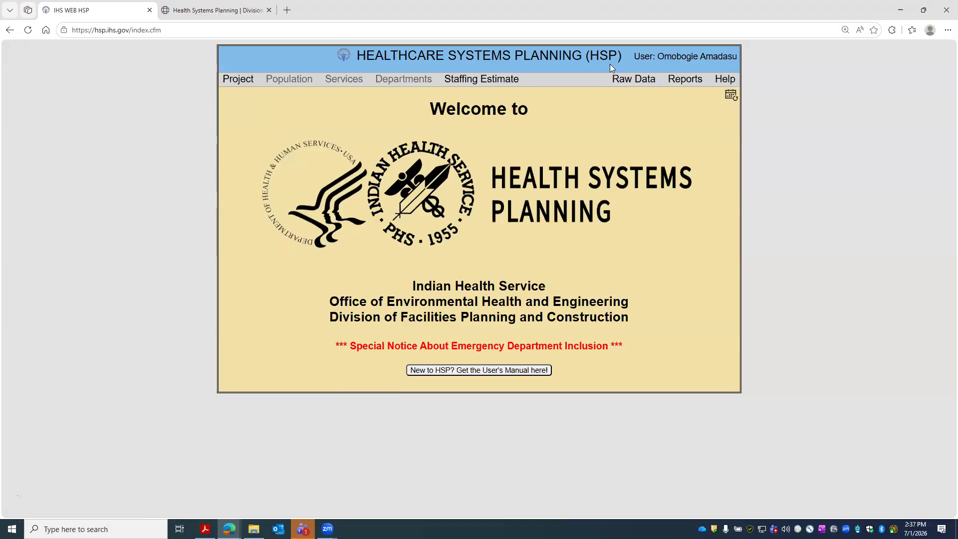
- Look up Raw Data service populations with the Area set to Portland
click(632, 81)
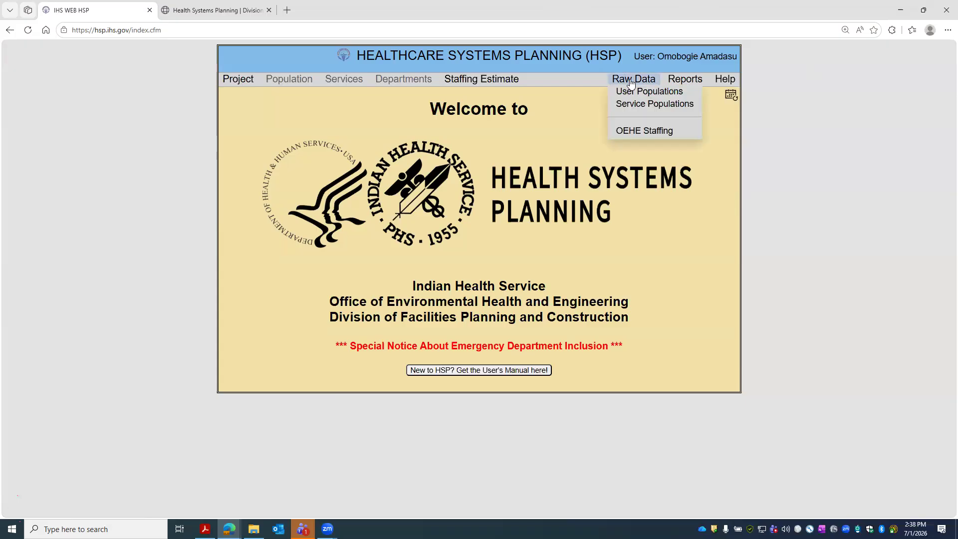
click(662, 104)
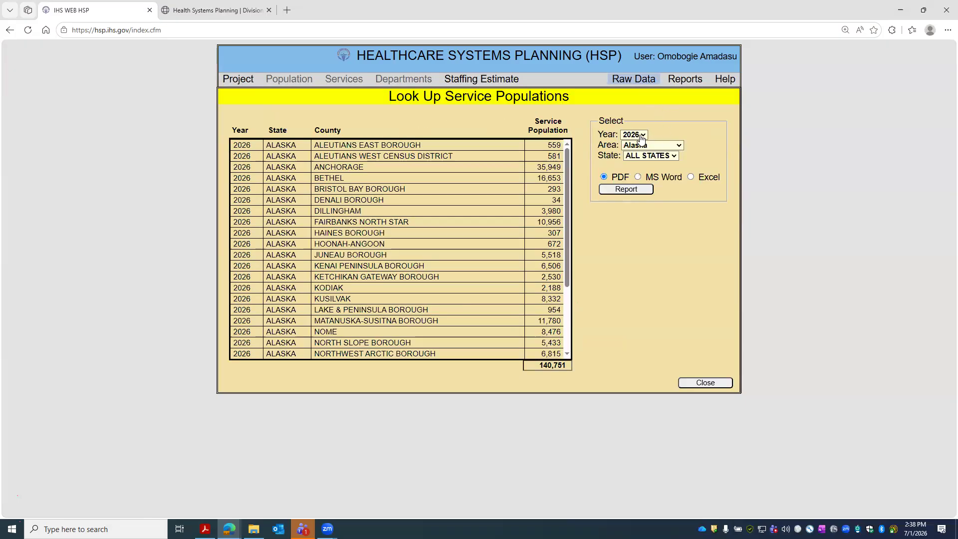
click(664, 146)
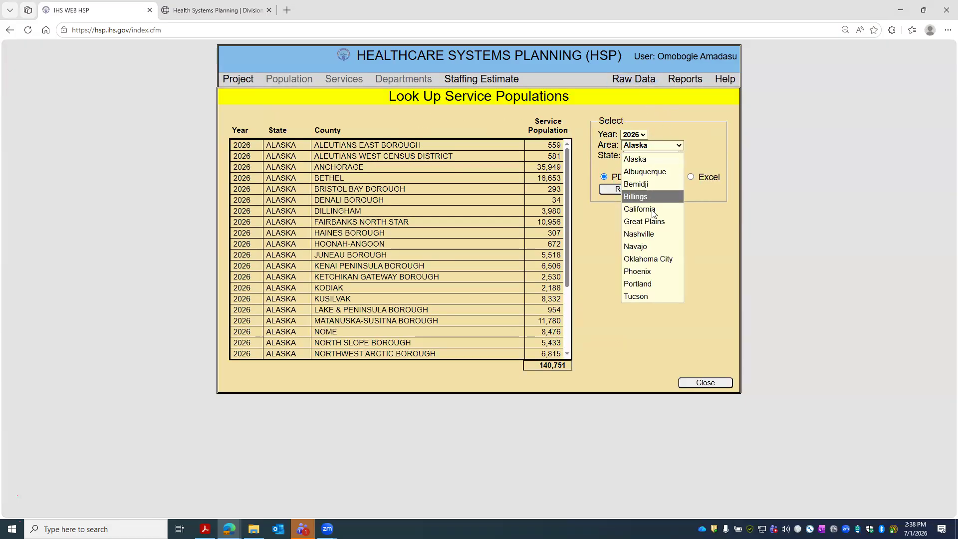
click(664, 283)
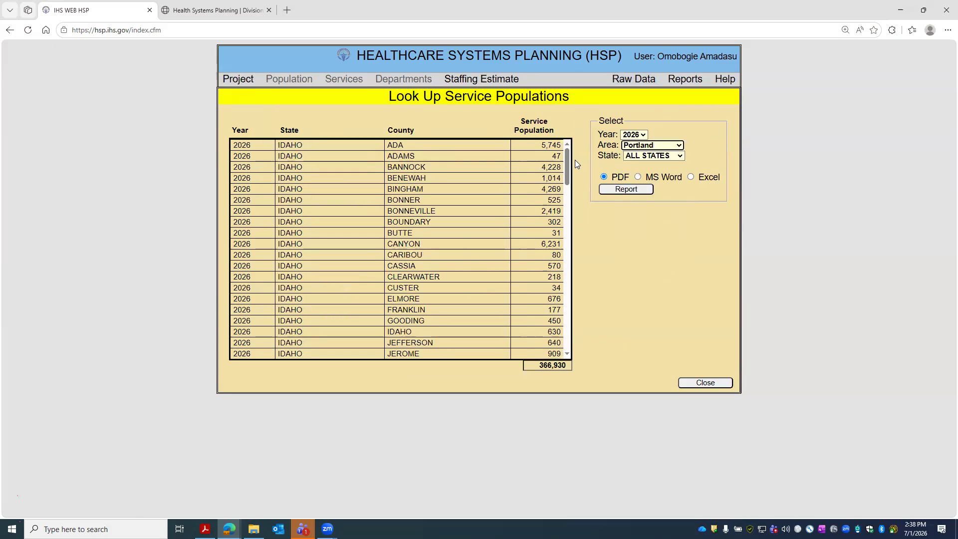
- Review the Oregon county rows, MULTNOMAH through WHEELER, in the Portland 366,930 table
drag(566, 164, 568, 228)
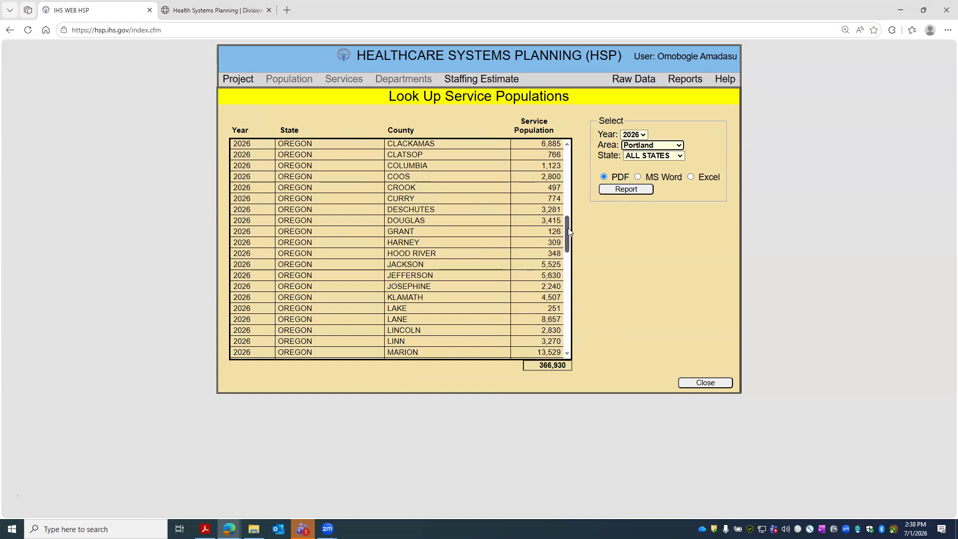
scroll(404, 228, down, 2)
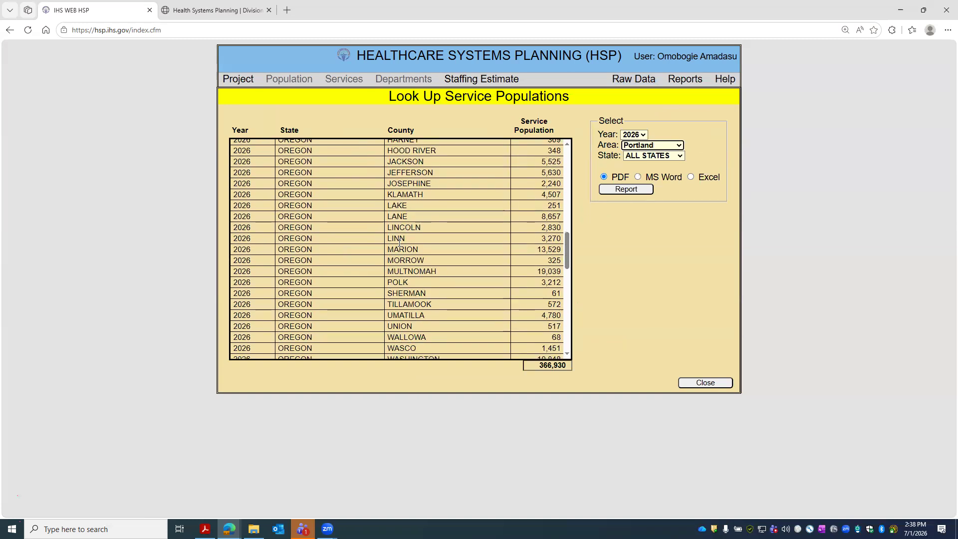
scroll(397, 251, down, 1)
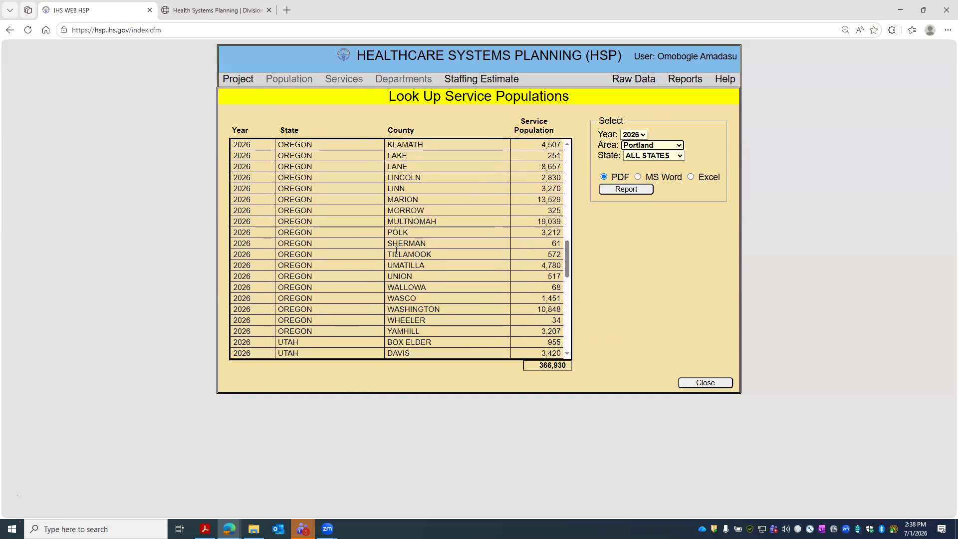
drag(315, 309, 515, 317)
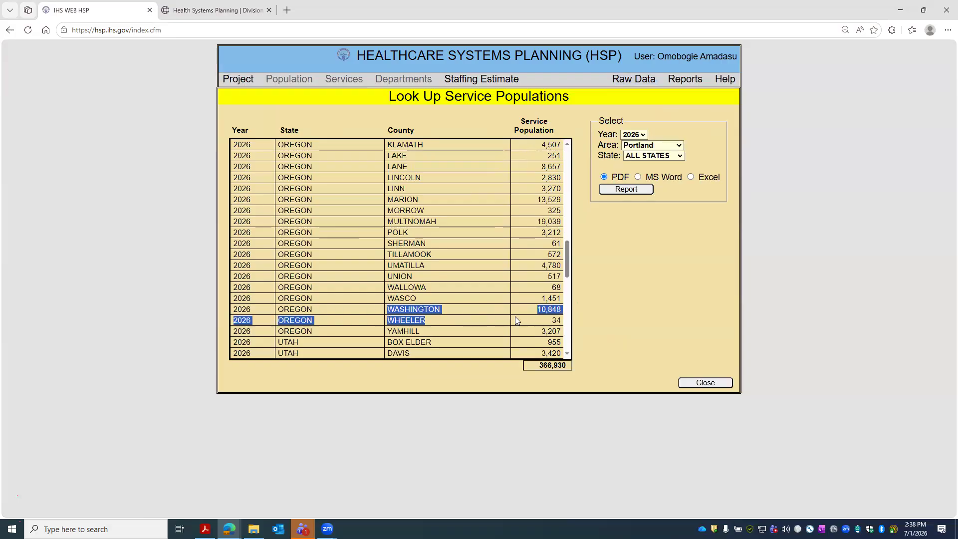
click(527, 297)
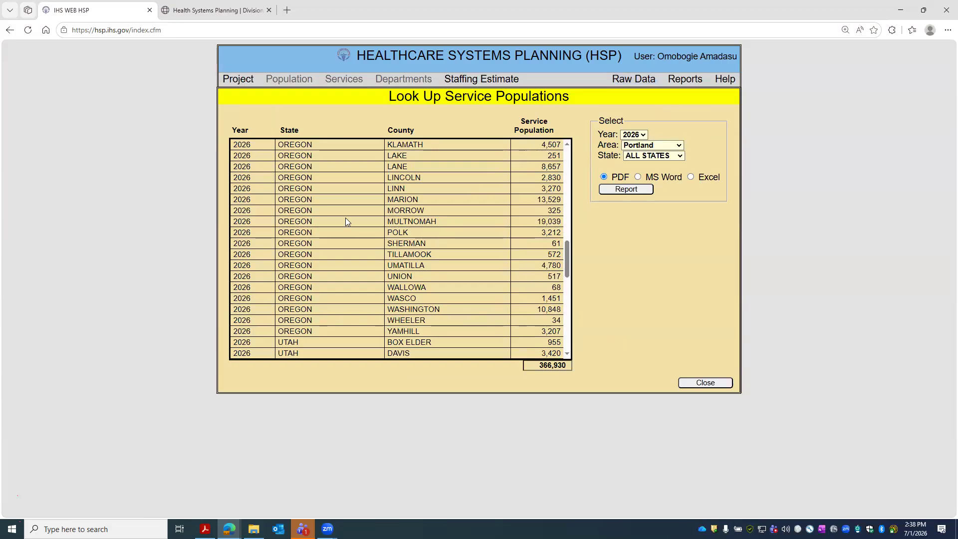
drag(346, 217, 451, 227)
click(522, 255)
scroll(539, 274, down, 2)
scroll(539, 283, up, 2)
scroll(537, 270, up, 2)
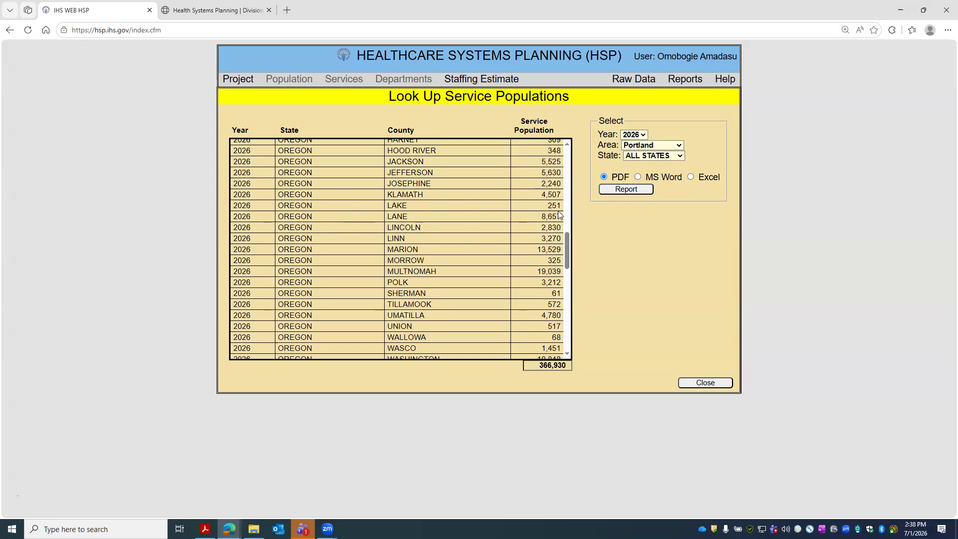
scroll(553, 170, up, 2)
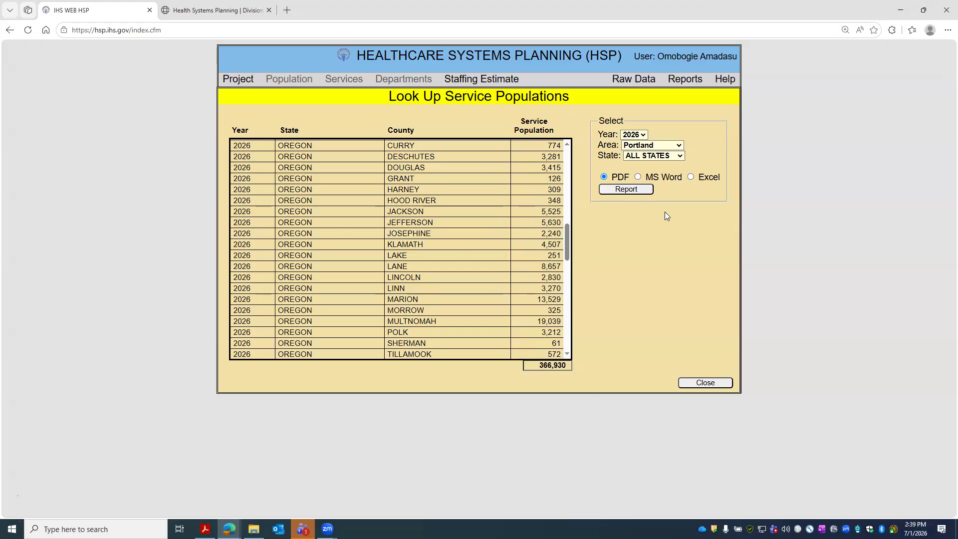
- Generate the Portland service population PDF and highlight the BONNEVILLE 2,419 row in yellow
click(630, 190)
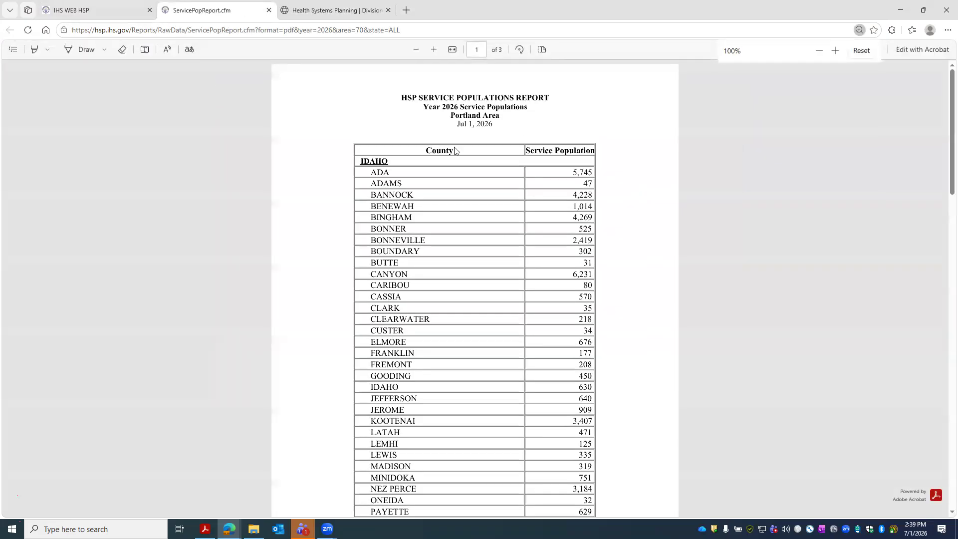
scroll(423, 186, down, 2)
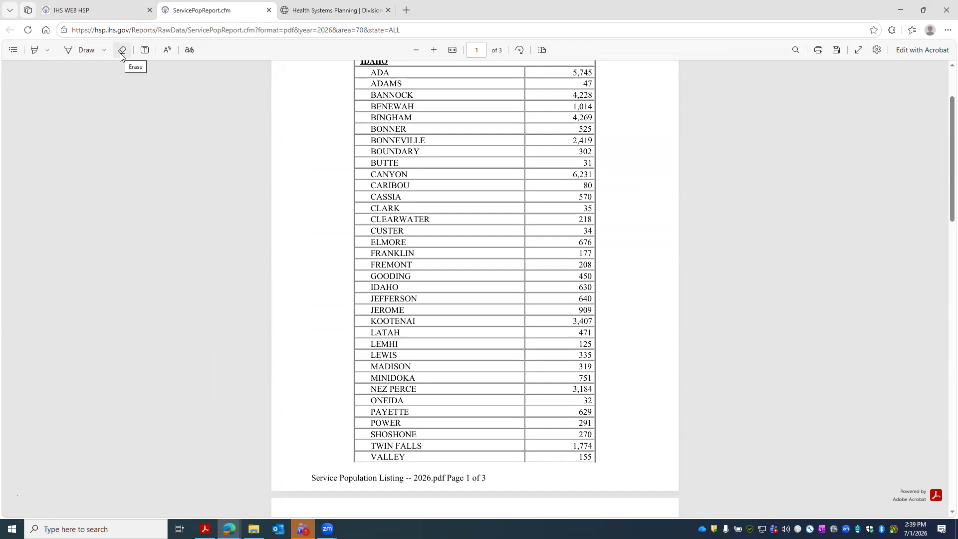
mouse_move(372, 140)
mouse_down()
mouse_move(599, 143)
mouse_move(373, 140)
mouse_up()
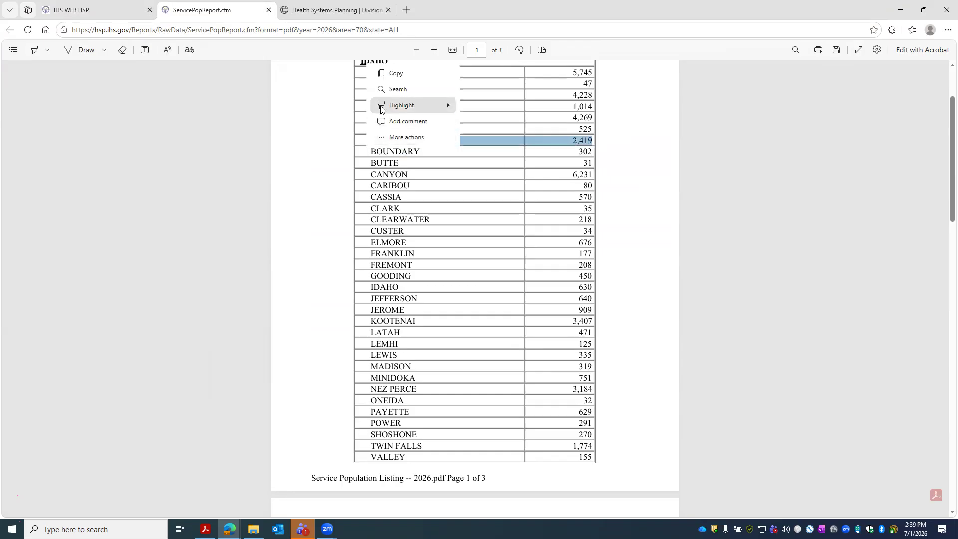
mouse_move(400, 103)
click(482, 104)
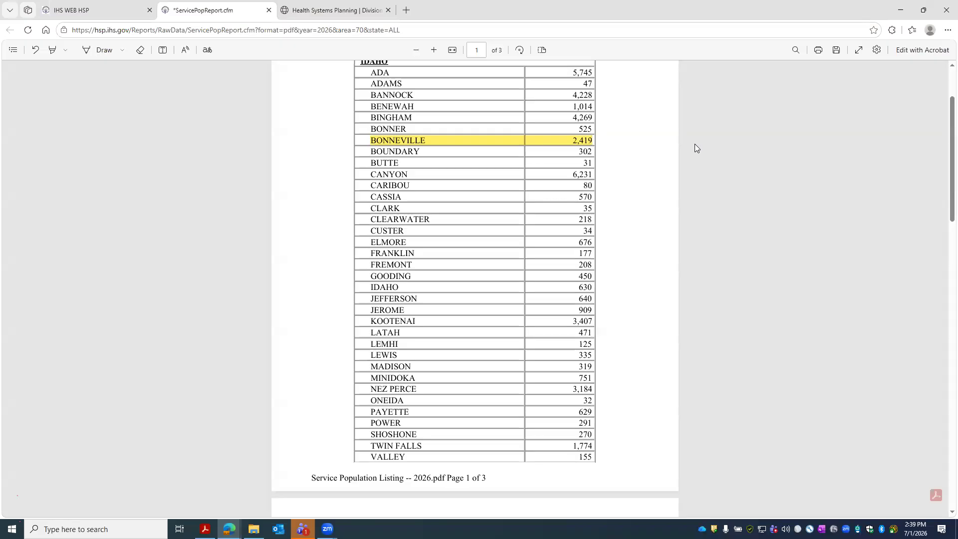
- Close the service population report without saving and start a new HSP project
click(95, 10)
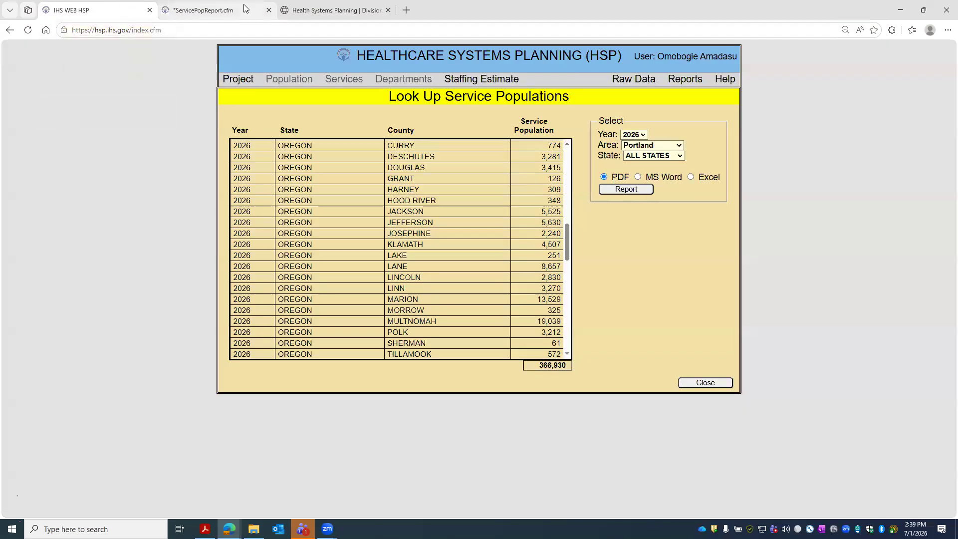
click(633, 82)
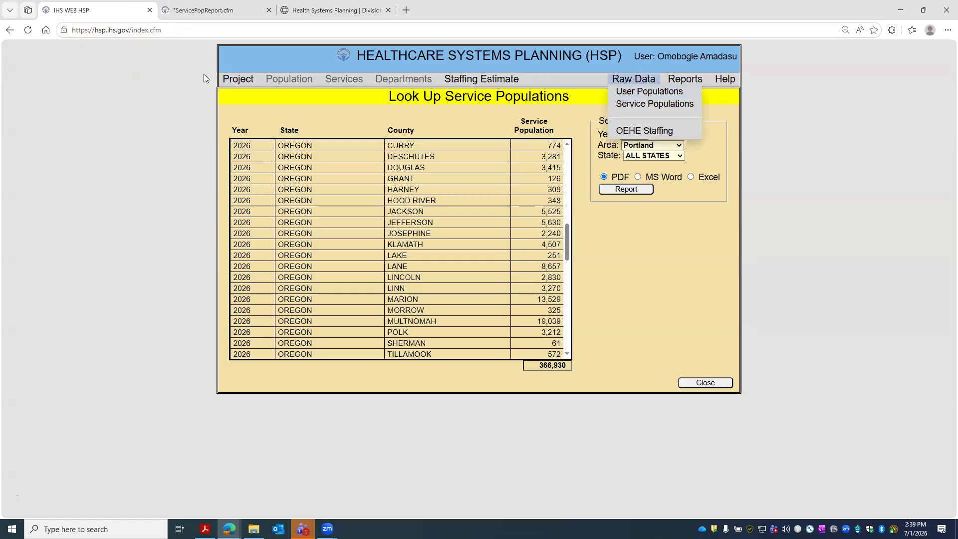
click(232, 11)
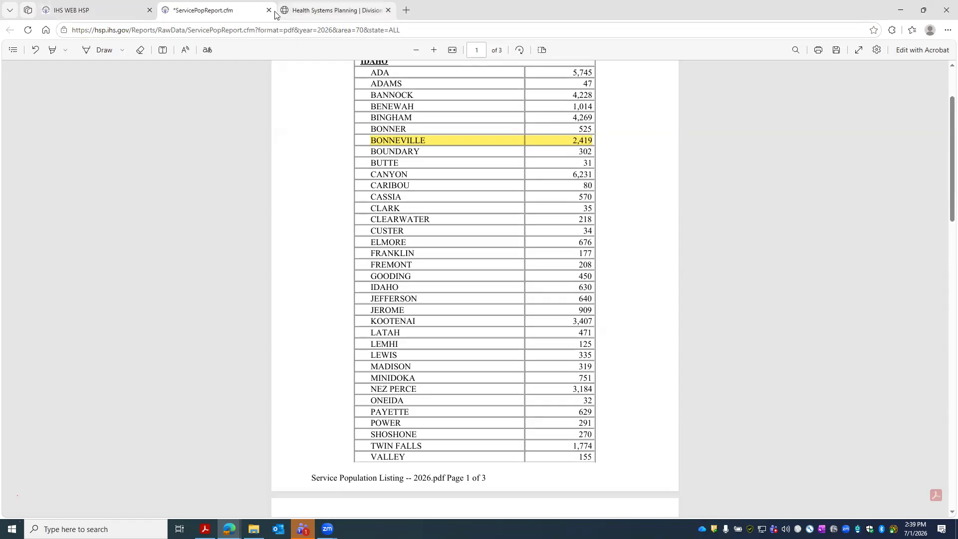
click(269, 10)
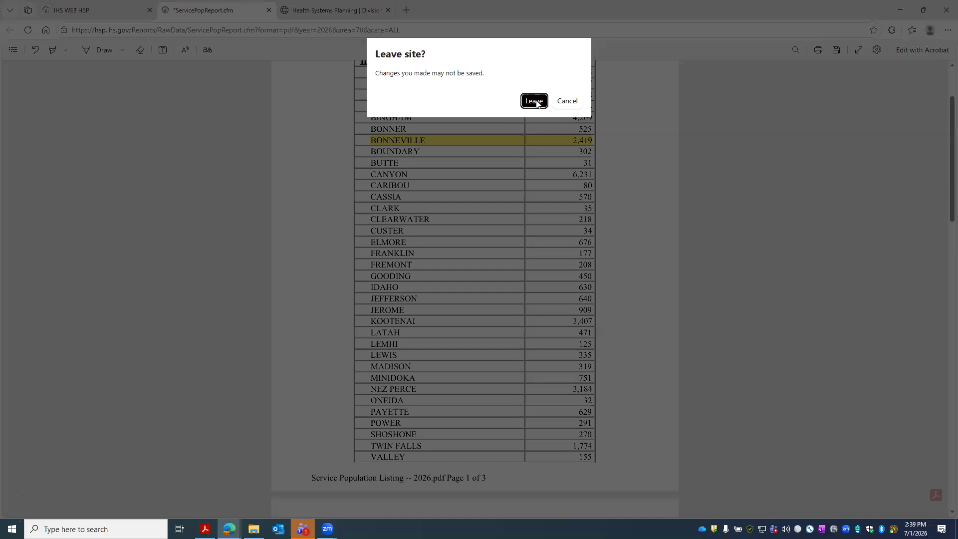
click(534, 102)
click(248, 81)
click(282, 92)
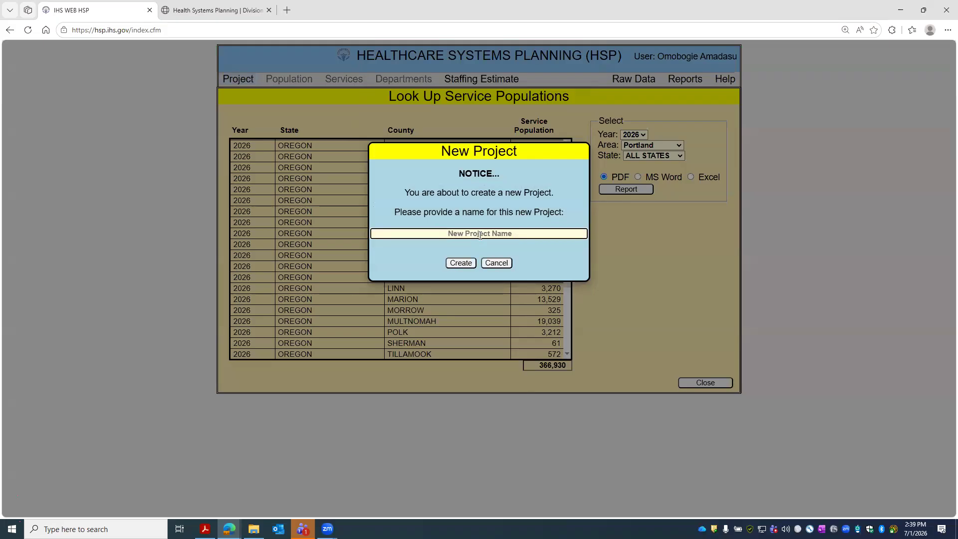
- Create the project named 'Portland New Clinic (SAP Example)'
click(480, 235)
text(Portland New Clinic (SAP Example))
click(467, 264)
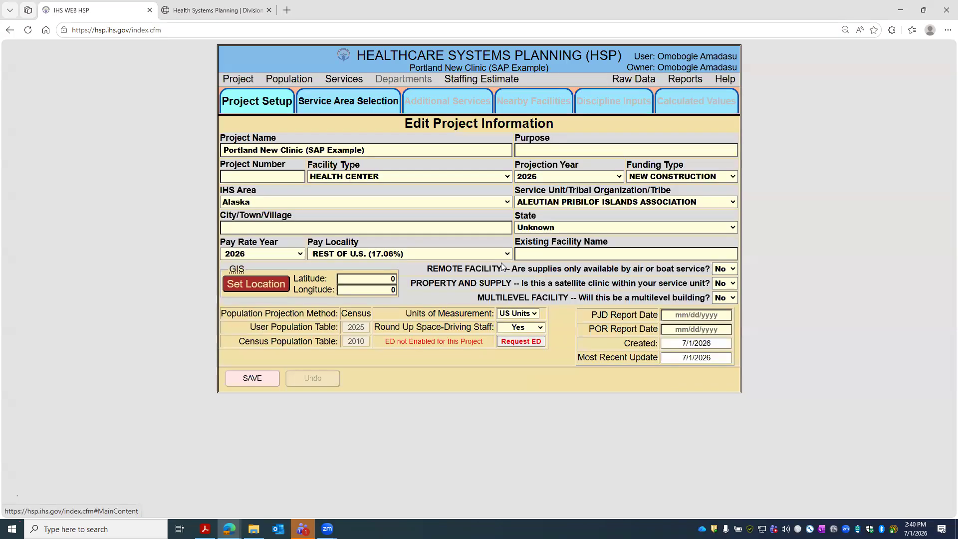
- Set the project purpose to 'SAP Application' and project number 3387
click(587, 149)
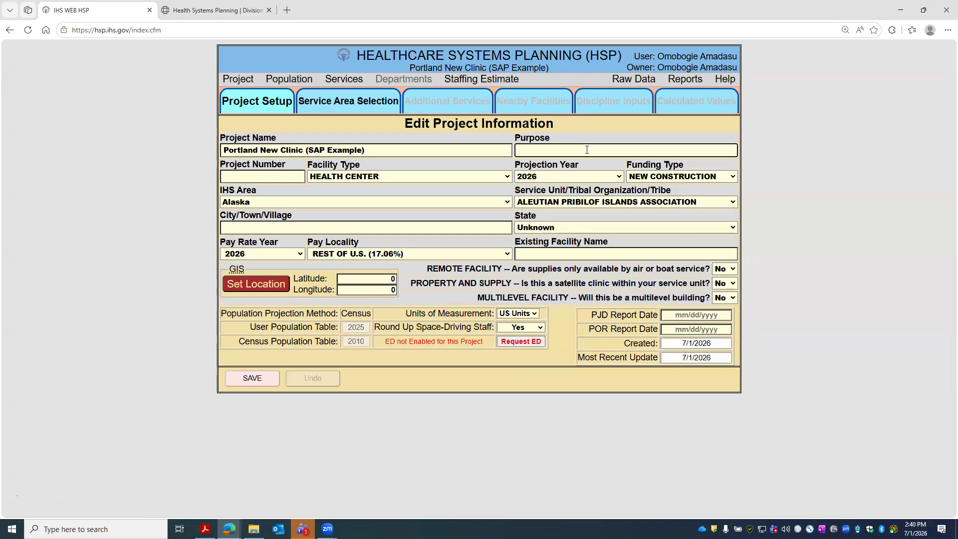
text(SAP Application)
click(274, 175)
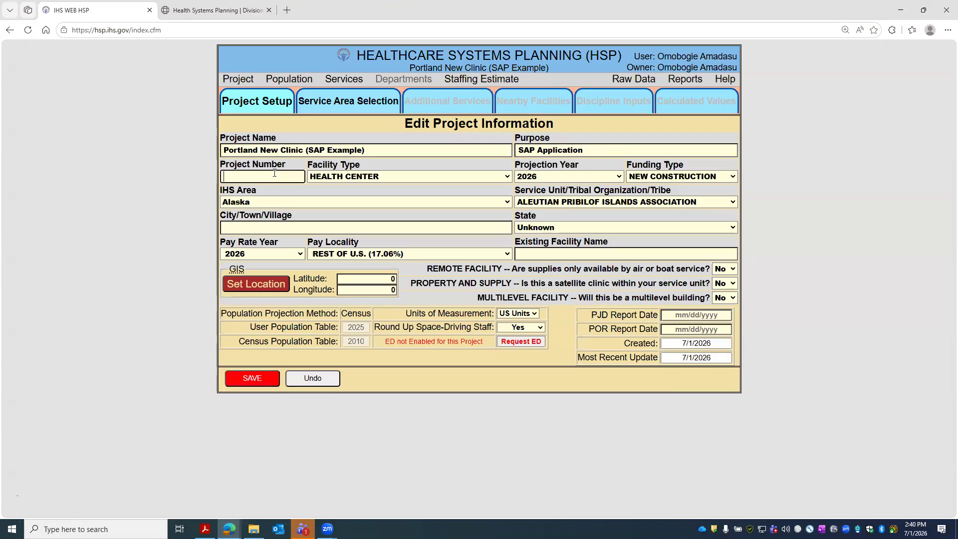
text(3387)
- Keep HEALTH CENTER facility type, projection year 2036, and funding type SMALL AMBULATORY PROGRAM
click(333, 179)
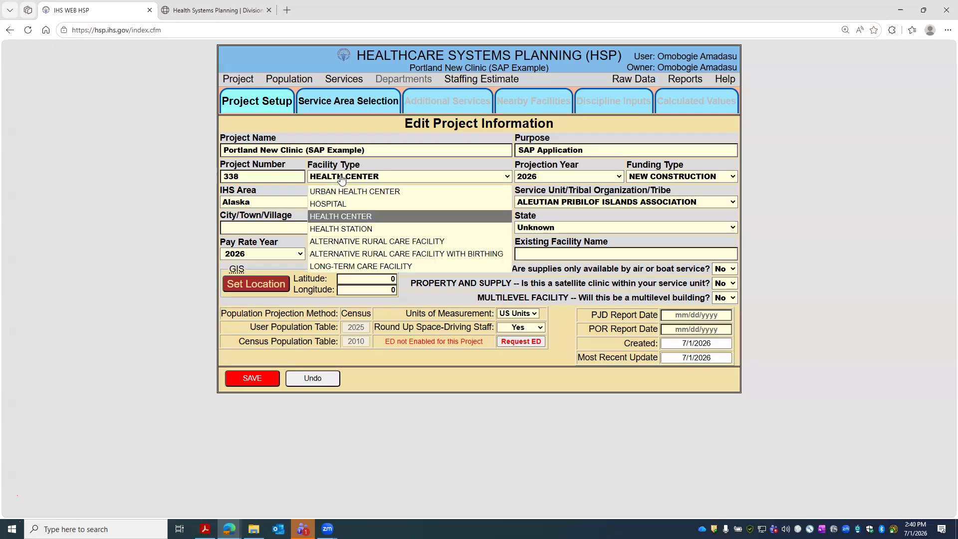
click(349, 222)
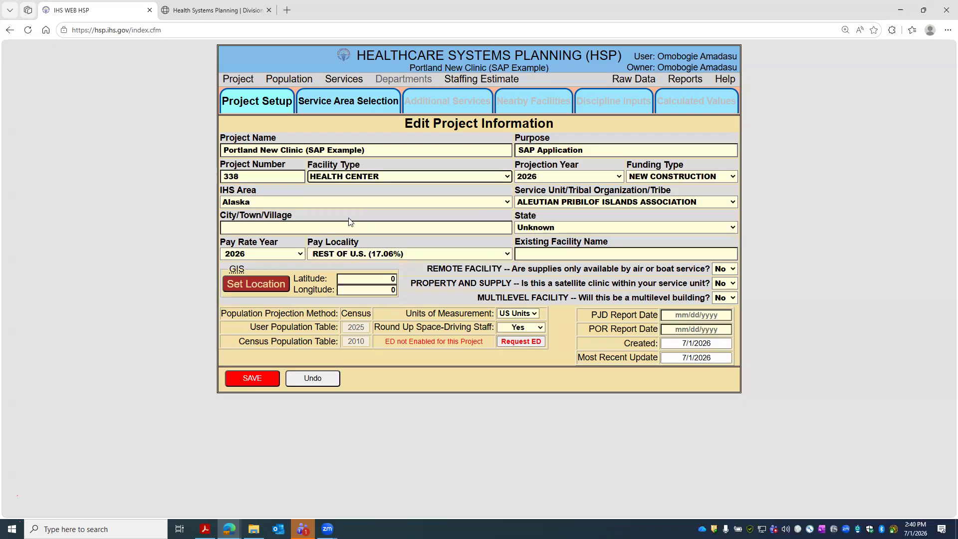
click(380, 179)
click(374, 217)
click(607, 178)
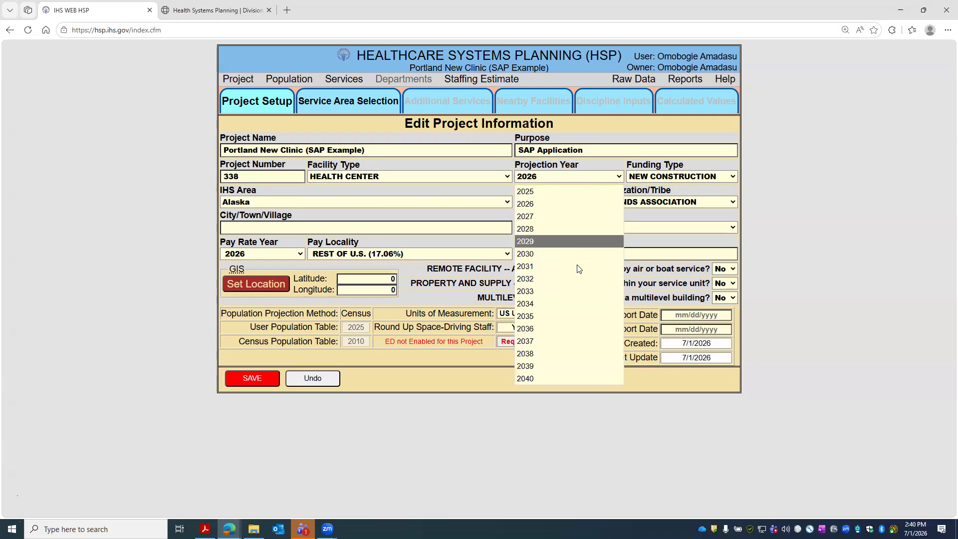
click(568, 327)
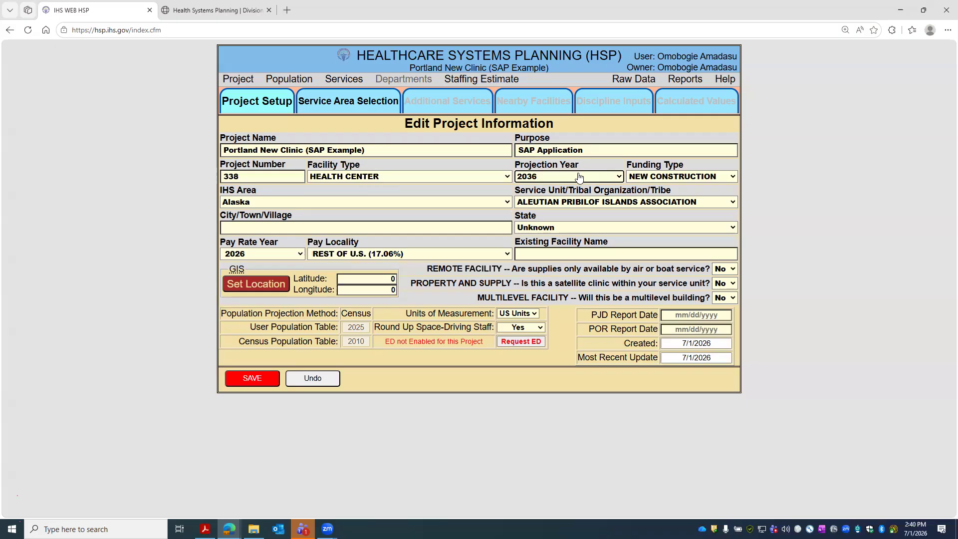
click(711, 179)
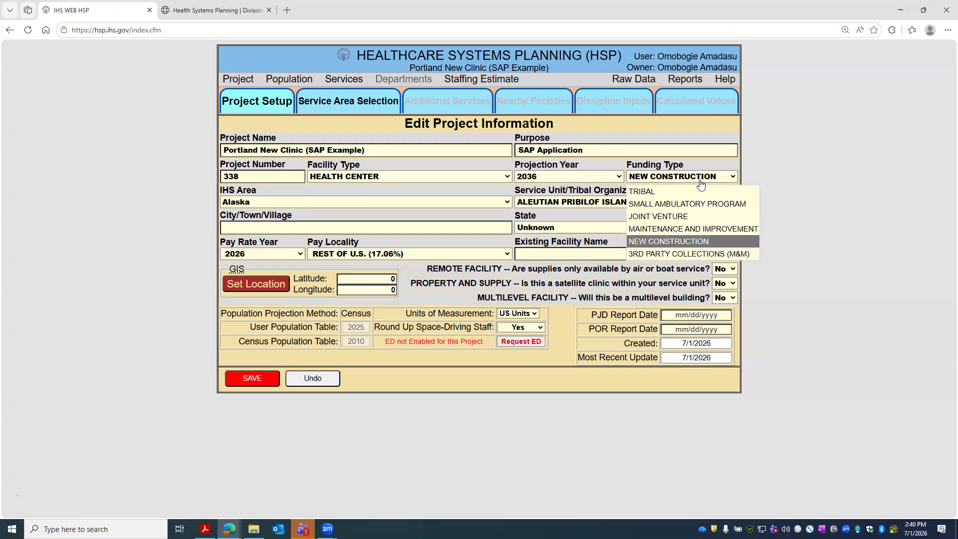
click(679, 204)
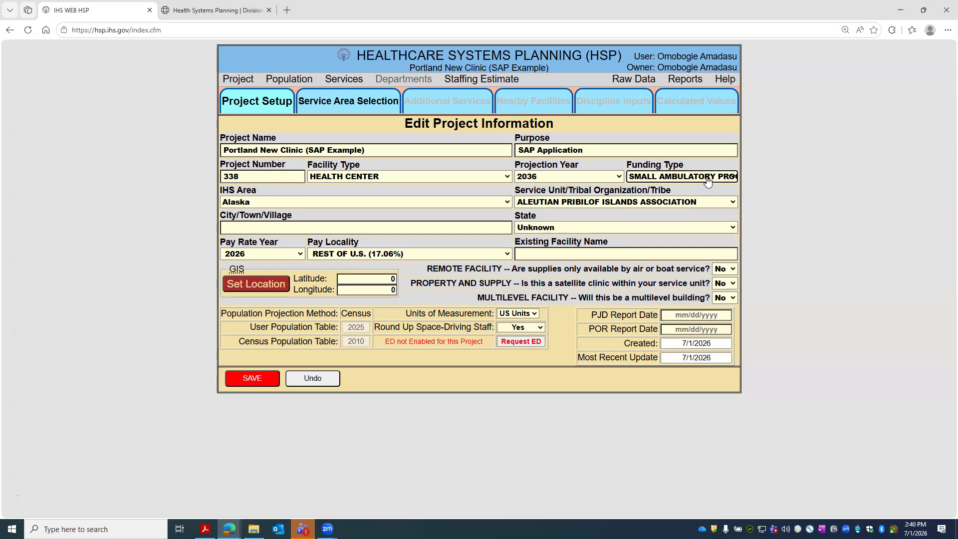
- Set IHS area Portland, service unit WESTERN OREGON, city Portland, and state Oregon
click(389, 206)
click(254, 342)
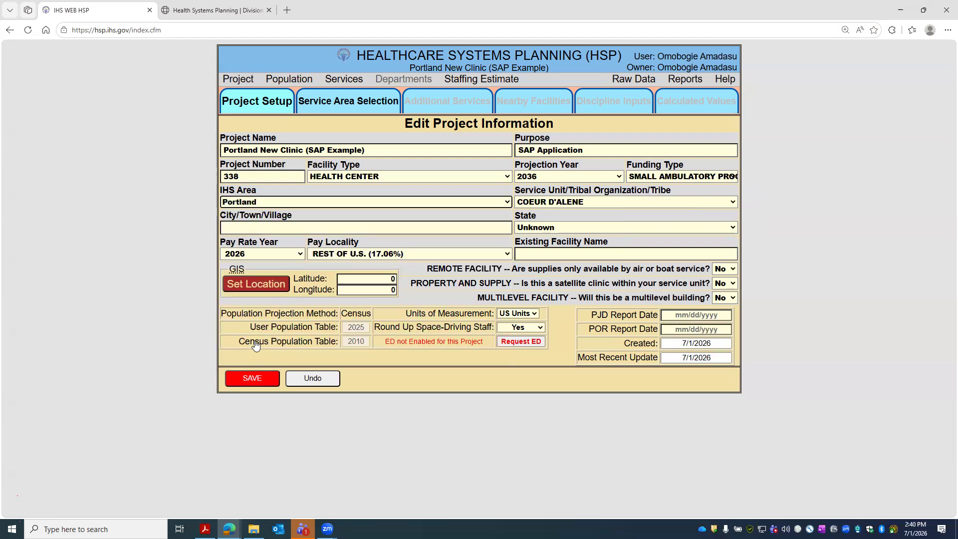
click(580, 202)
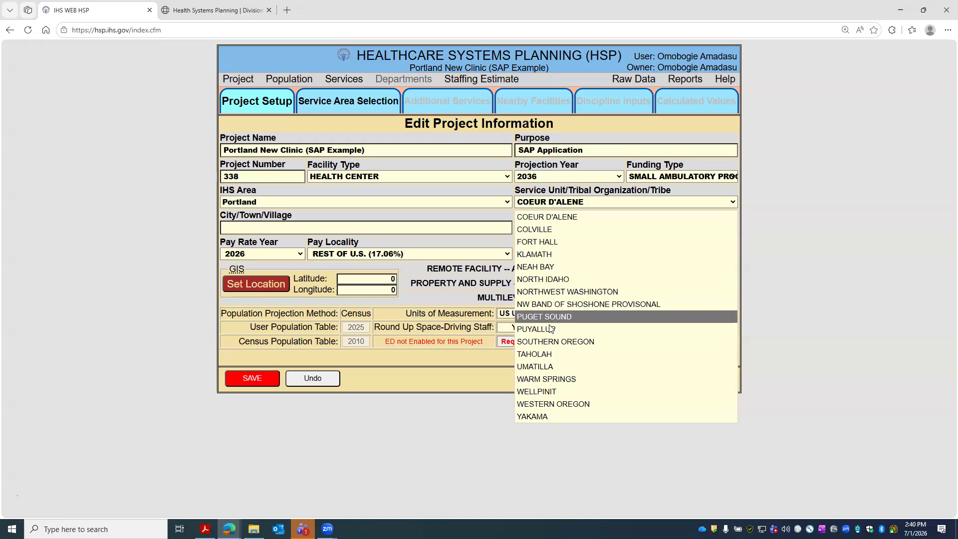
click(563, 404)
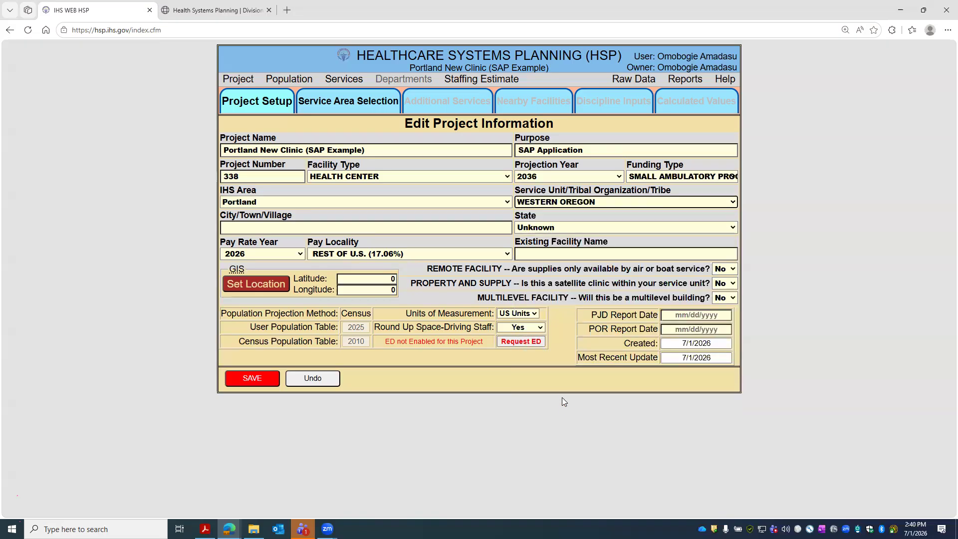
click(408, 227)
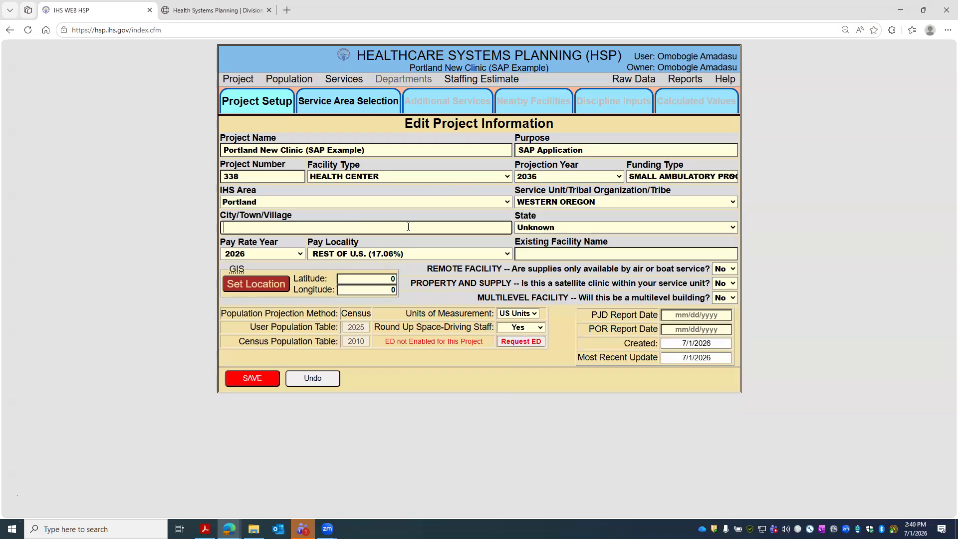
text(Portland)
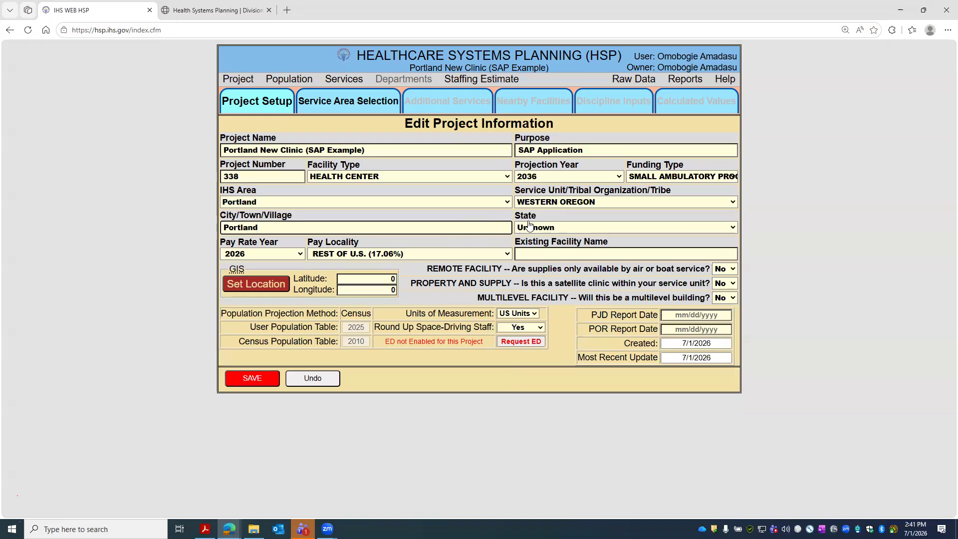
click(584, 228)
scroll(564, 397, down, 7)
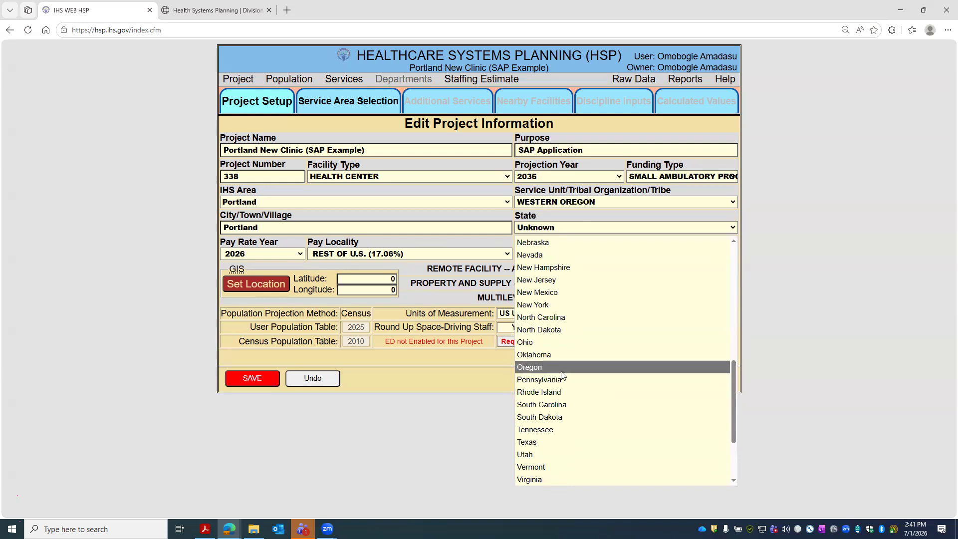
scroll(557, 384, down, 3)
scroll(552, 403, up, 1)
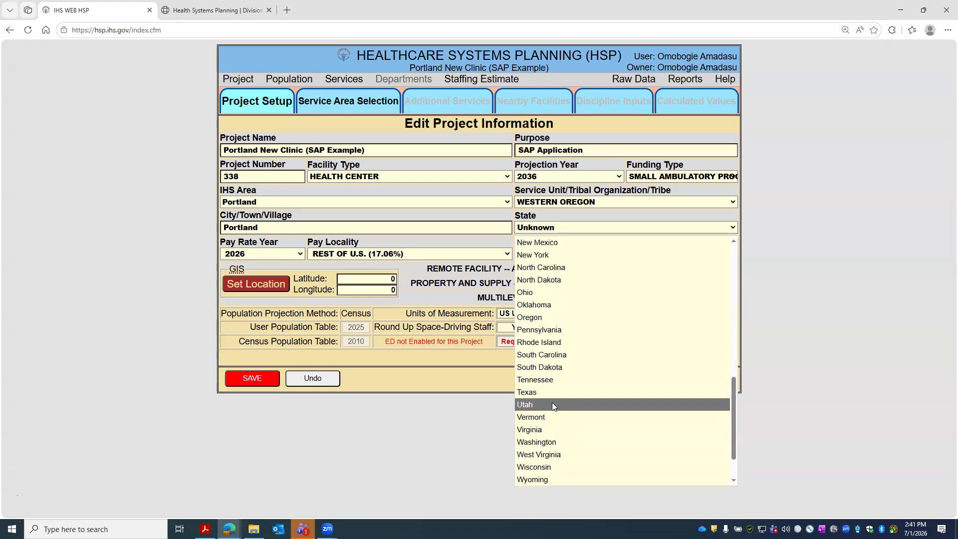
click(547, 318)
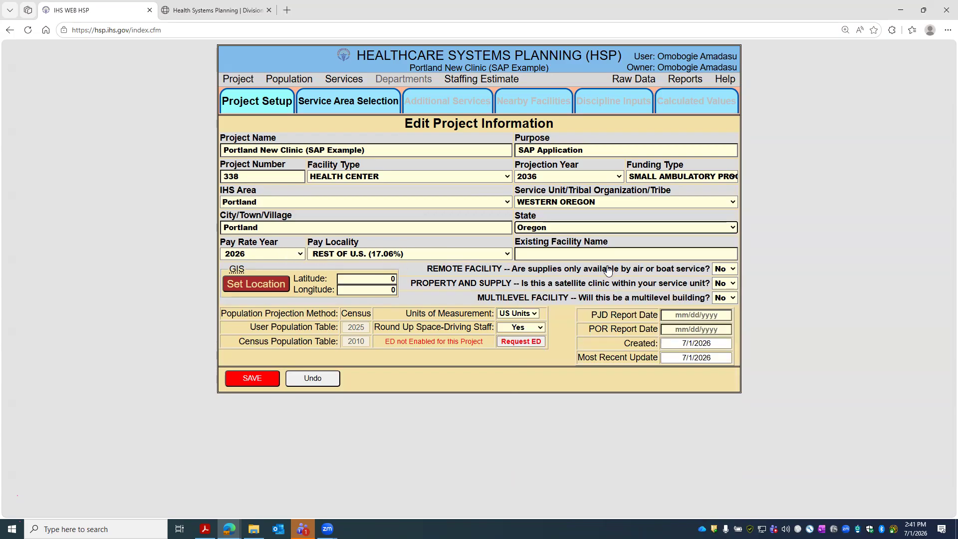
- Enter N/A as the existing facility name and open the facility location map
click(579, 251)
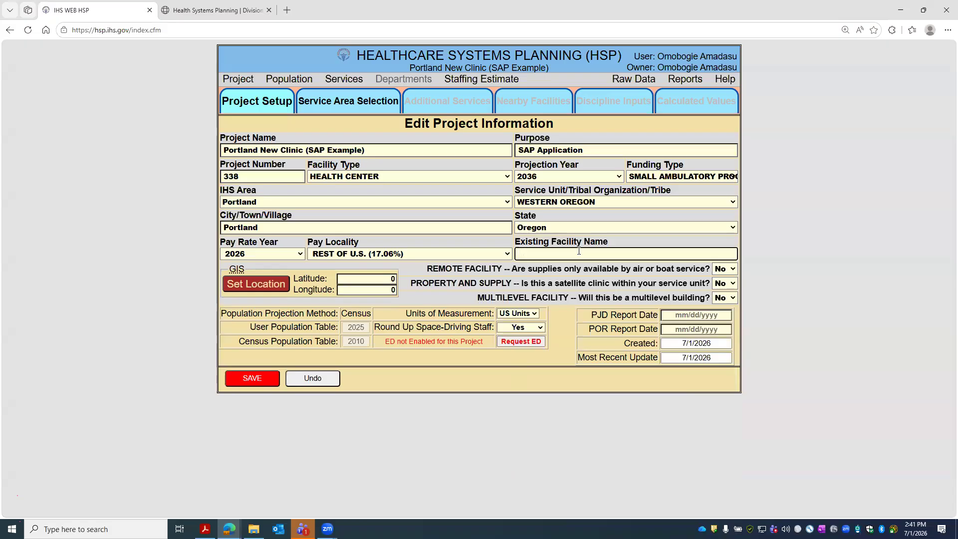
text(N?A)
text(A)
click(274, 288)
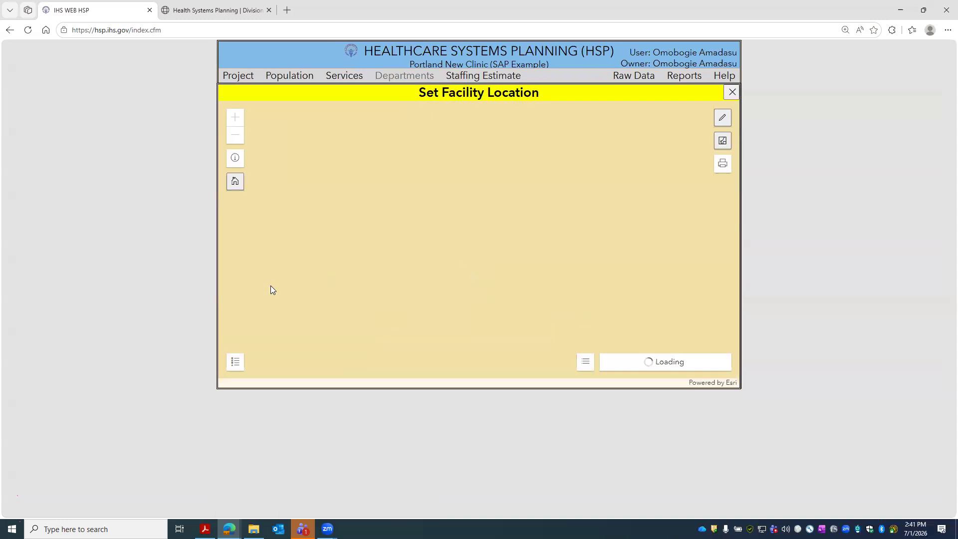
- Search the map for Portland, OR, fixing the misspelling, and zoom to Portland
click(620, 367)
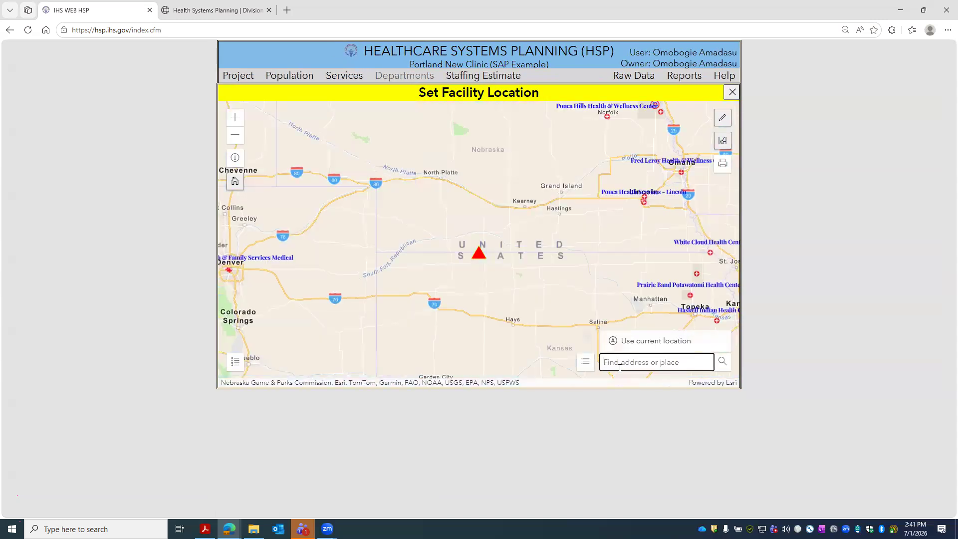
text(P)
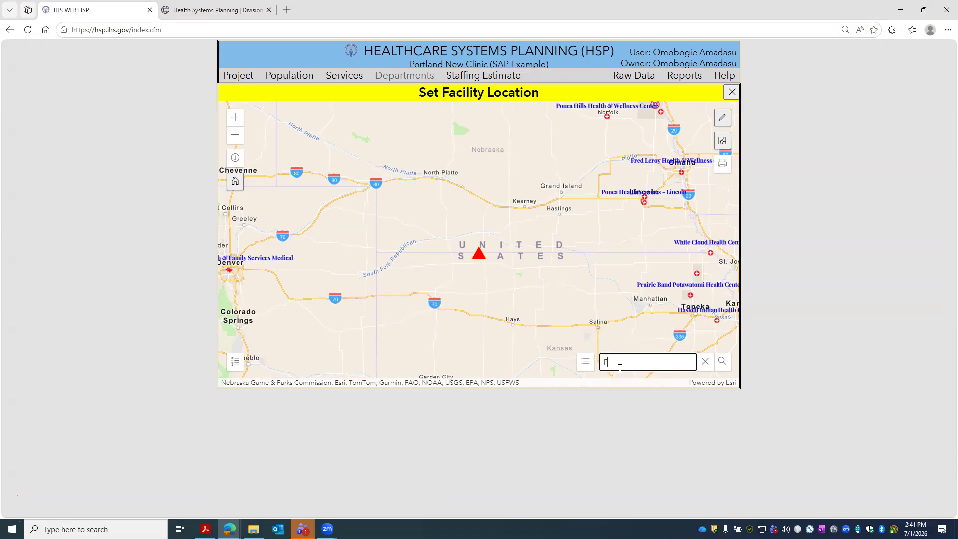
text(otland, OR)
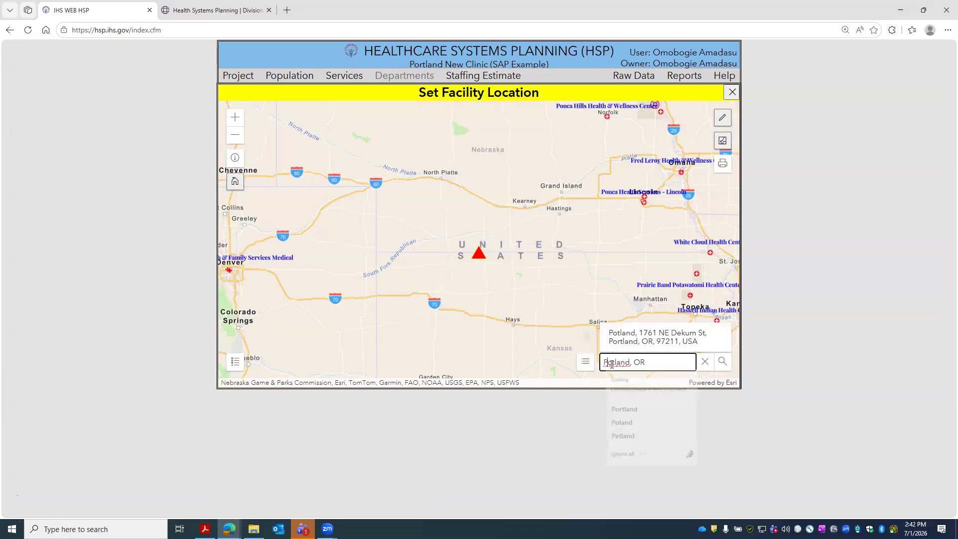
right_click(616, 363)
click(624, 409)
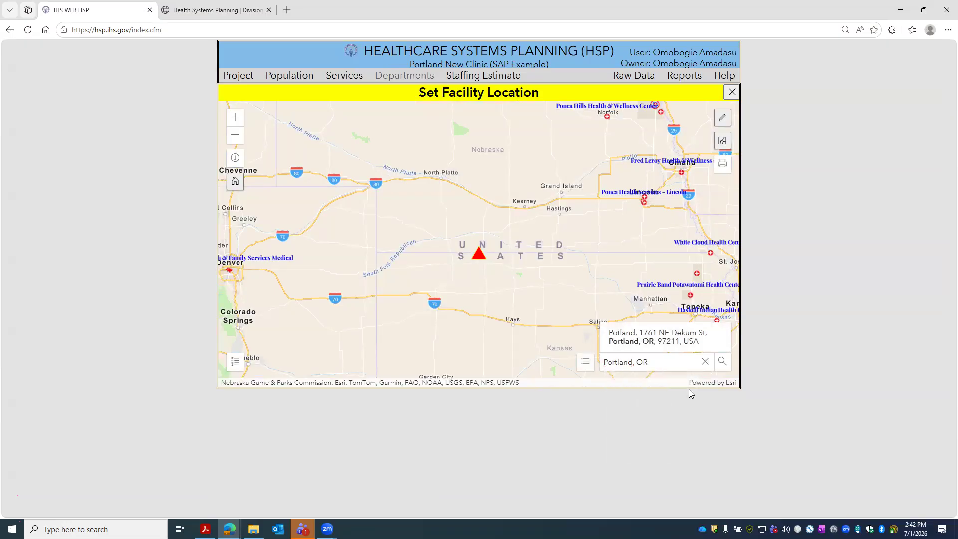
click(634, 223)
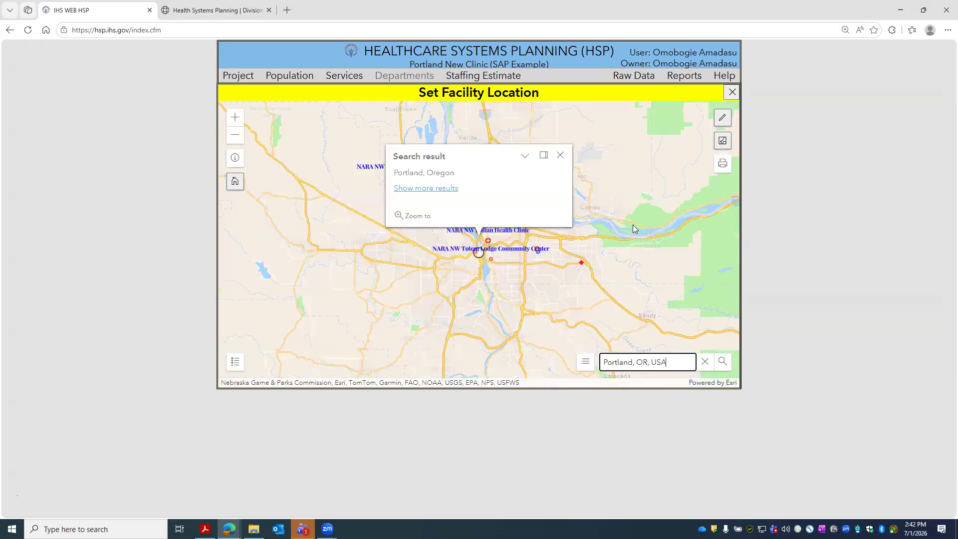
scroll(452, 241, up, 2)
scroll(459, 251, down, 2)
drag(481, 259, 465, 312)
scroll(438, 306, up, 2)
scroll(476, 309, down, 2)
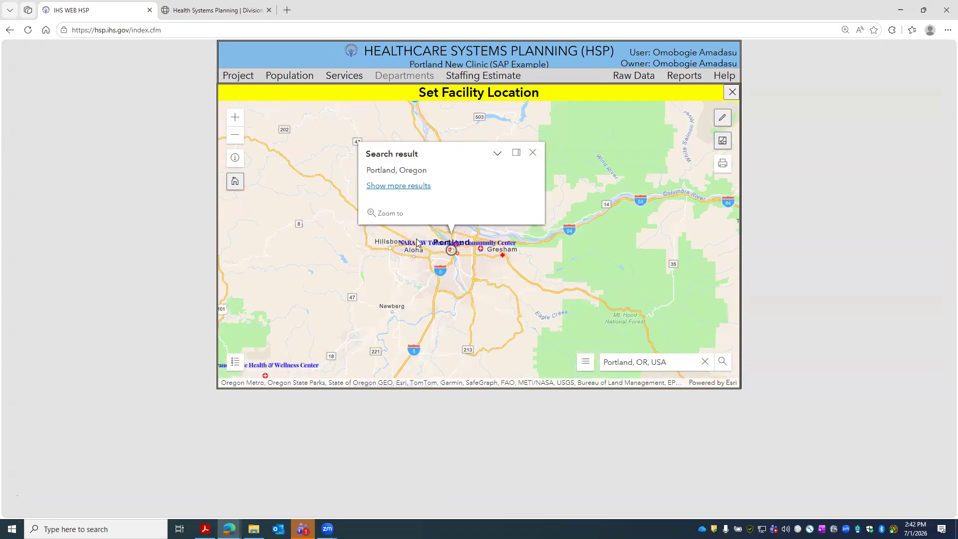
click(538, 153)
scroll(458, 158, up, 4)
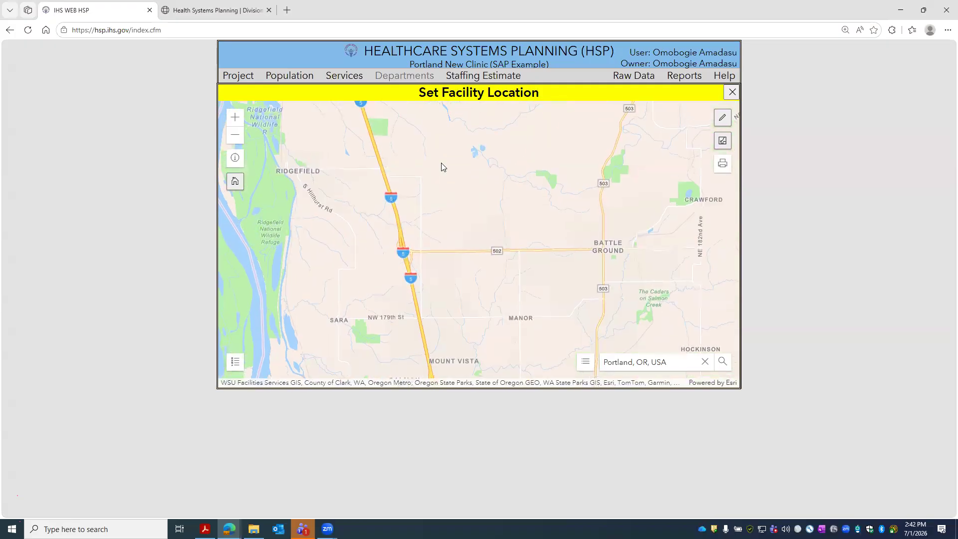
- Drop the facility marker near Ridgefield, save the facility location, and close the map
click(723, 118)
click(406, 171)
click(673, 141)
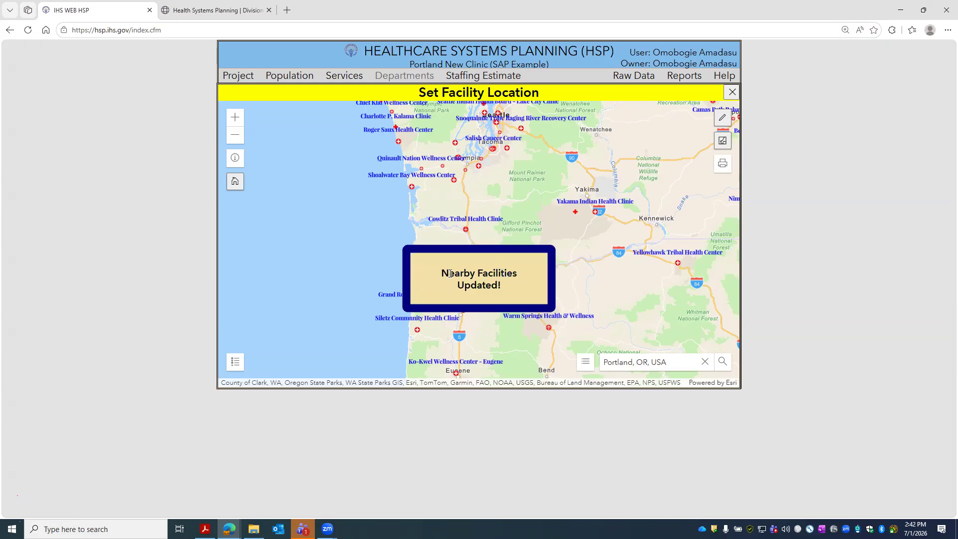
click(732, 93)
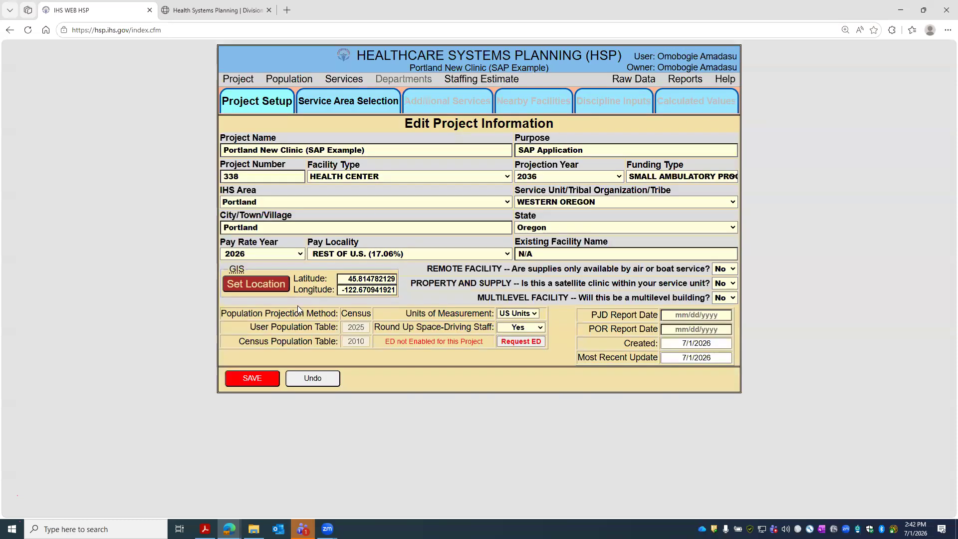
- Keep WESTERN OREGON as the service unit, save the project information, and go to Service Area Selection
click(726, 203)
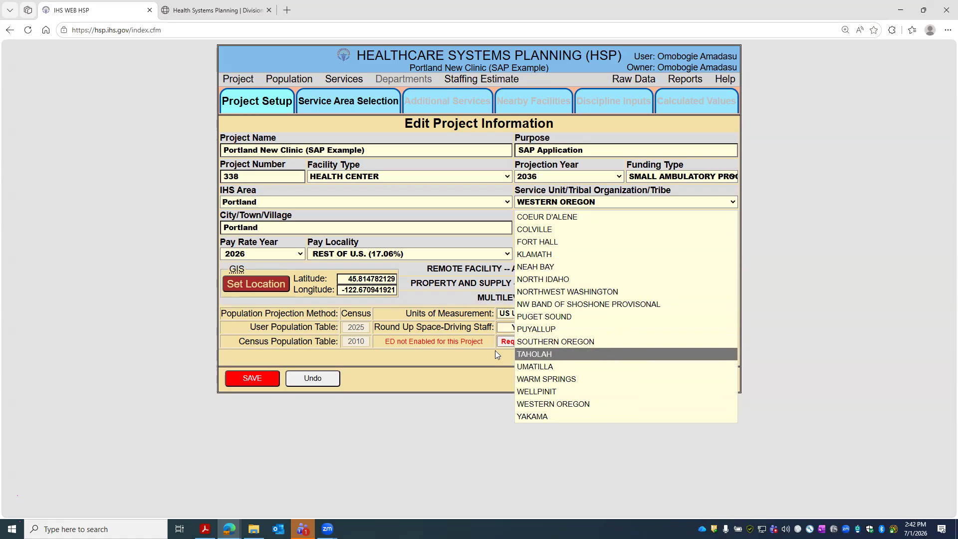
click(453, 244)
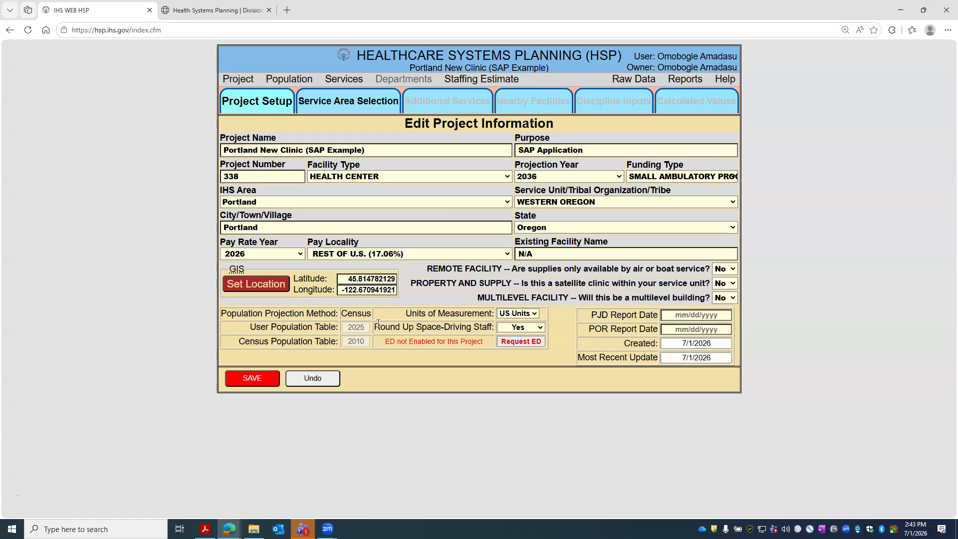
drag(350, 328, 361, 328)
click(364, 330)
mouse_move(357, 333)
click(269, 380)
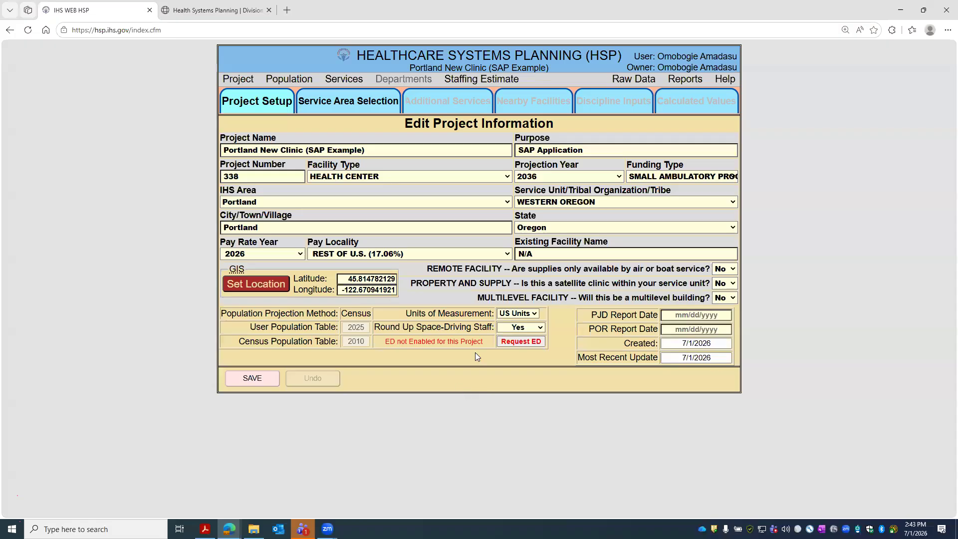
click(343, 105)
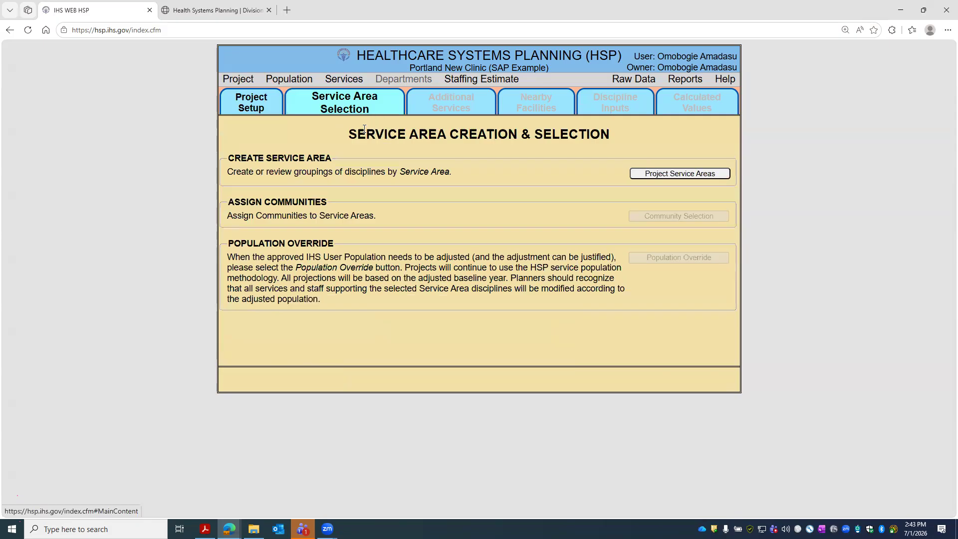
- Add a new project service area named PSA
click(657, 177)
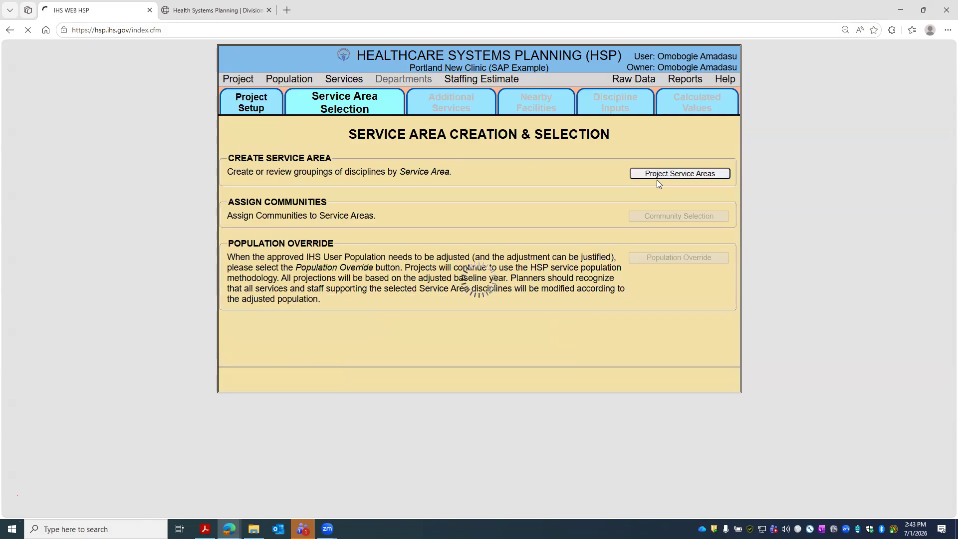
click(240, 139)
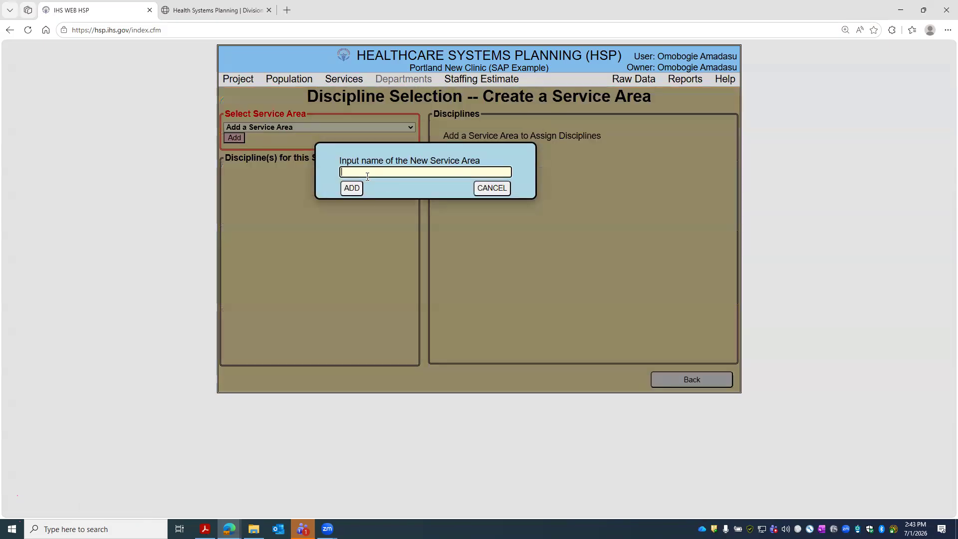
text(PSA)
click(352, 188)
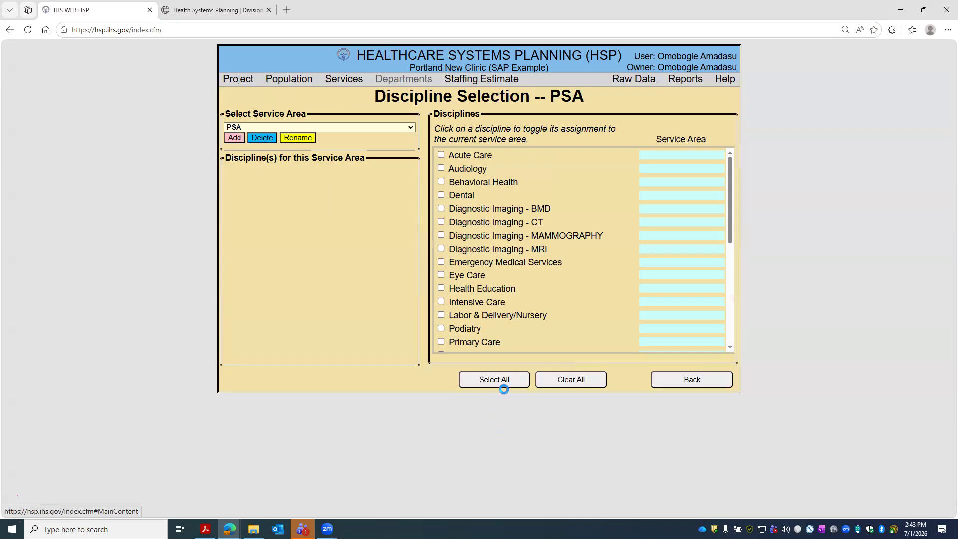
- Assign all 33 disciplines to PSA, save, and return to open Community Selection
click(500, 384)
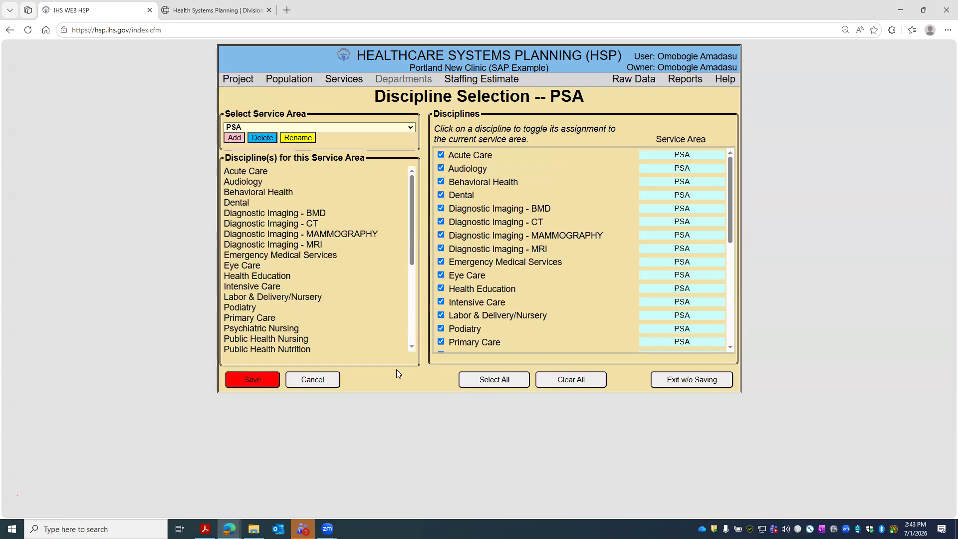
click(249, 380)
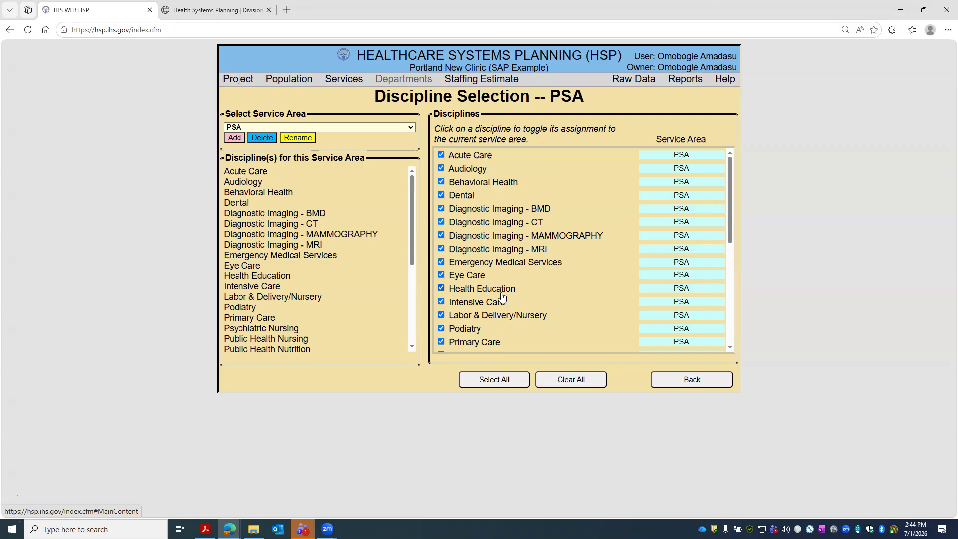
click(689, 380)
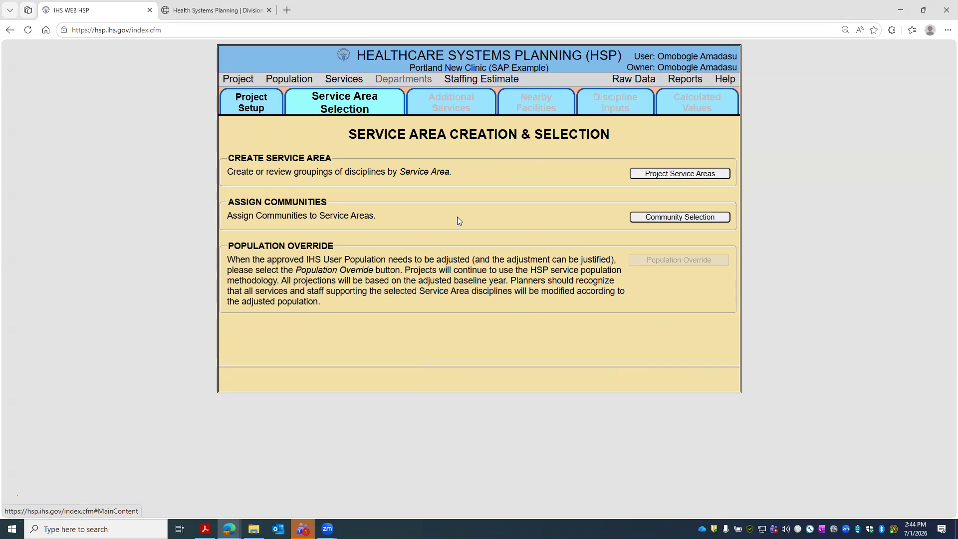
click(631, 222)
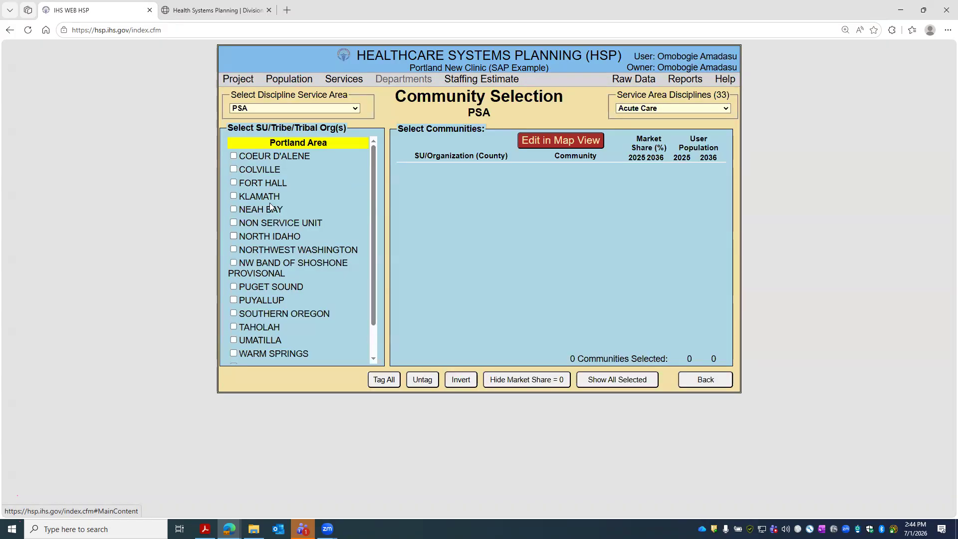
- Tick the service units from COEUR D'ALENE through PUYALLUP in the PSA community selection
scroll(298, 218, down, 2)
scroll(299, 218, up, 2)
click(233, 156)
click(234, 183)
click(234, 196)
click(233, 210)
click(233, 223)
click(234, 236)
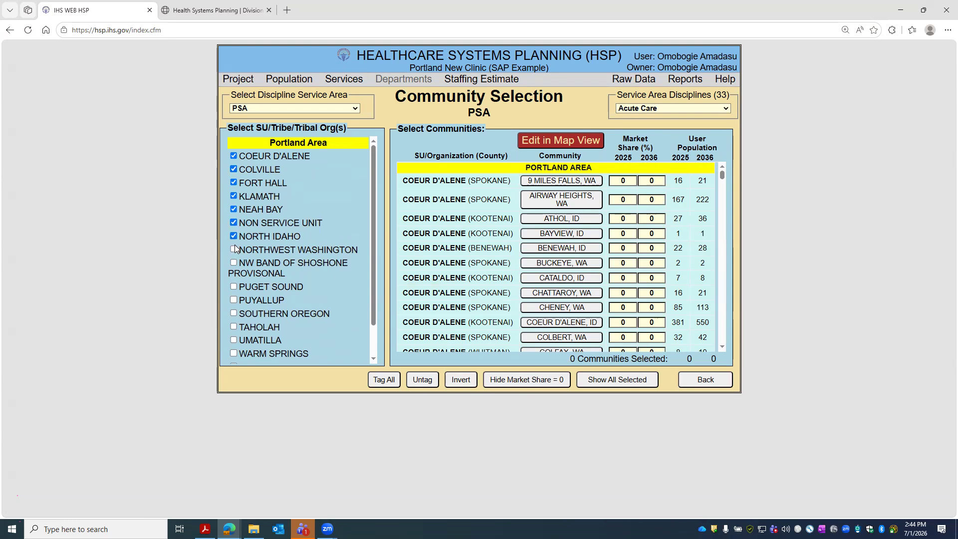
click(233, 250)
click(233, 262)
click(234, 286)
click(233, 300)
- Tick SOUTHERN OREGON through YAKAMA, leaving WESTERN OREGON unchecked
scroll(234, 283, down, 1)
click(234, 277)
click(234, 290)
click(233, 303)
click(233, 316)
click(233, 330)
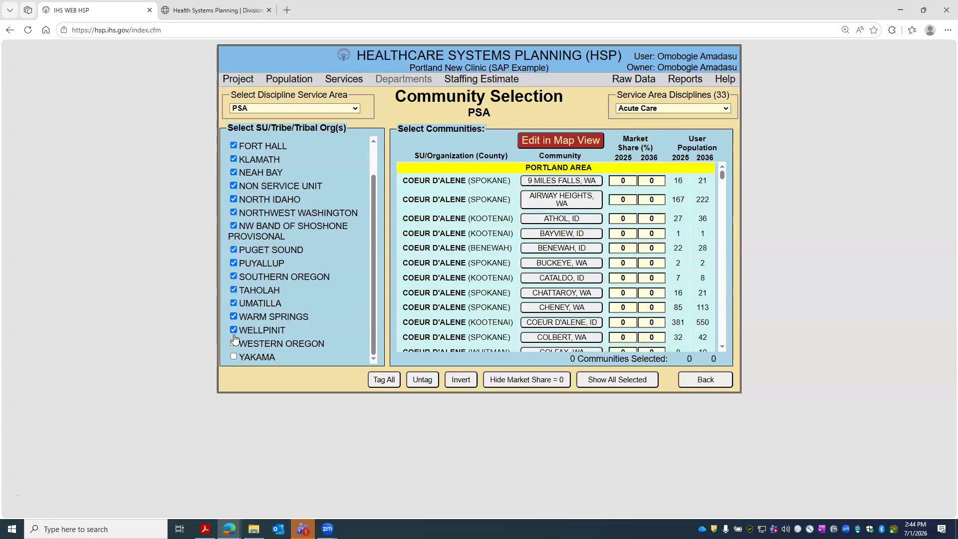
click(233, 356)
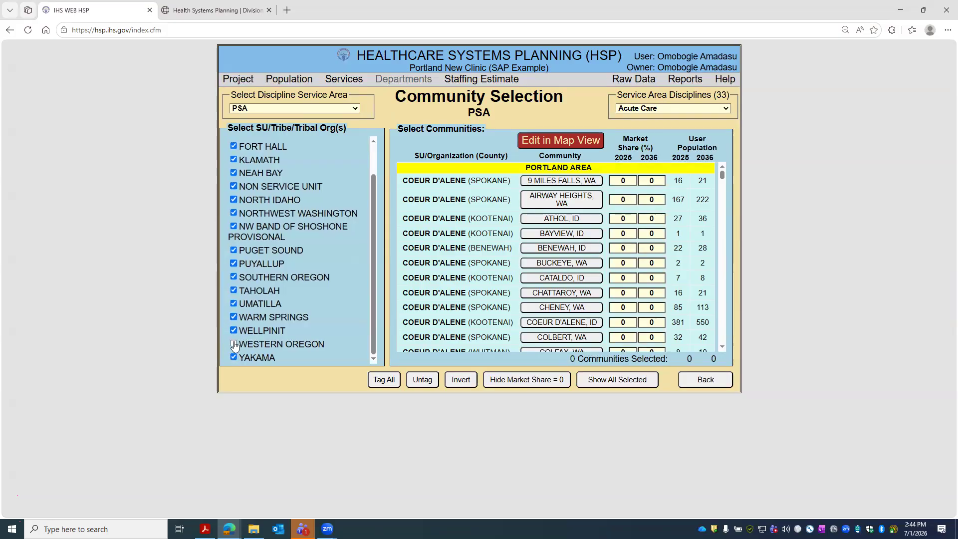
scroll(315, 312, up, 2)
scroll(299, 325, down, 2)
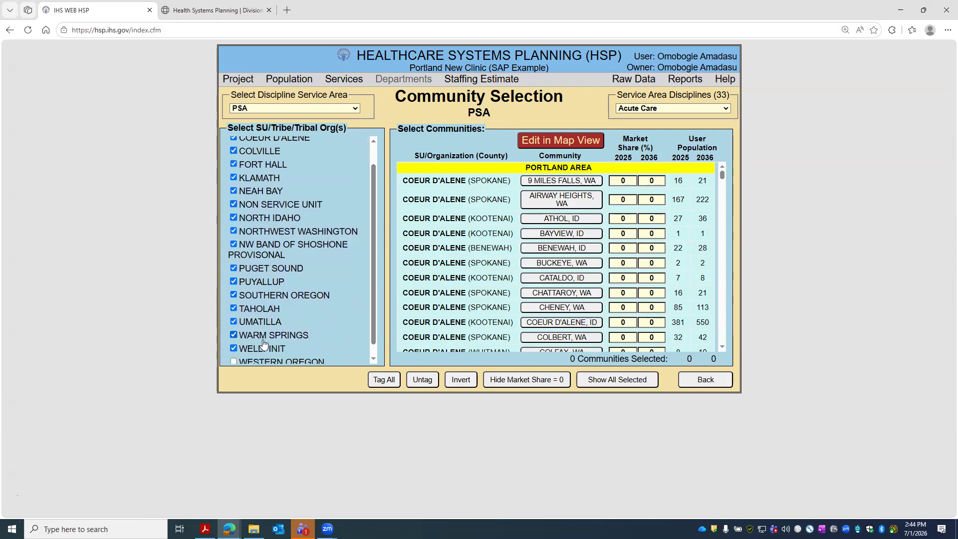
scroll(349, 259, up, 2)
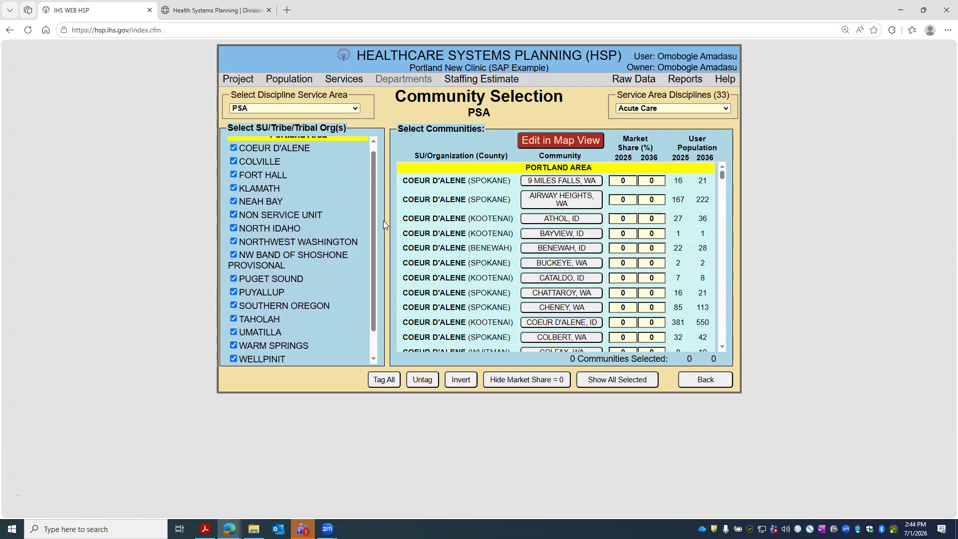
- Open the PSA map, centre it on Ridgefield, and check Brush Prairie, Ridgefield and La Center details
click(563, 144)
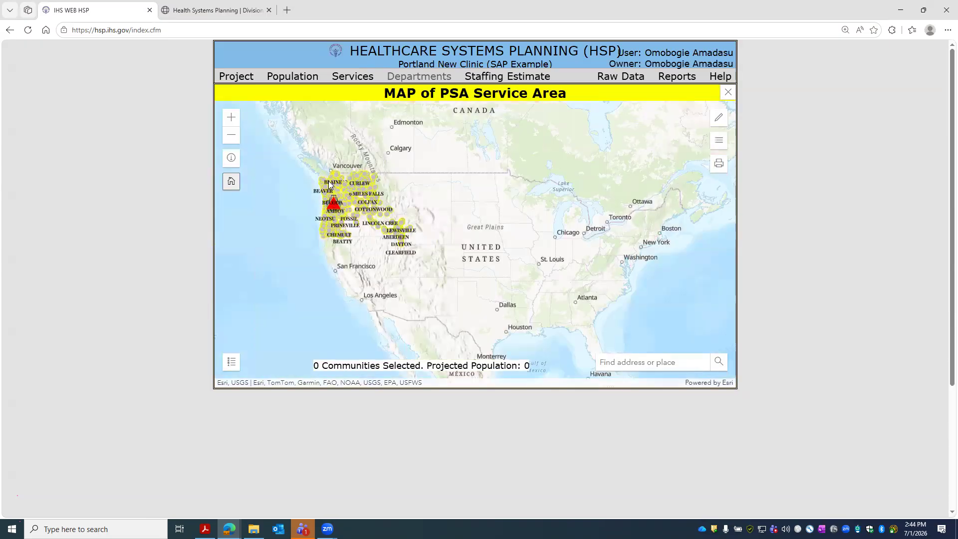
scroll(349, 193, up, 5)
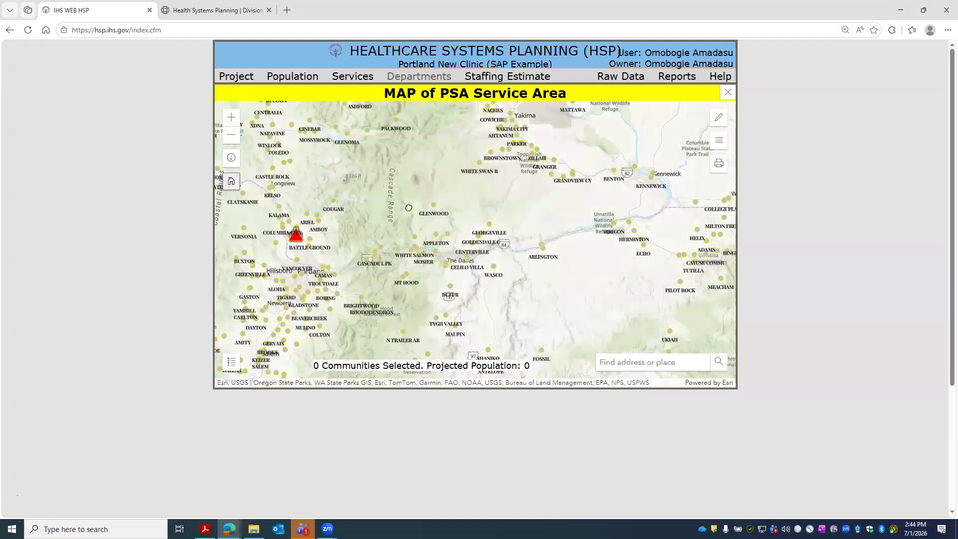
scroll(380, 210, up, 4)
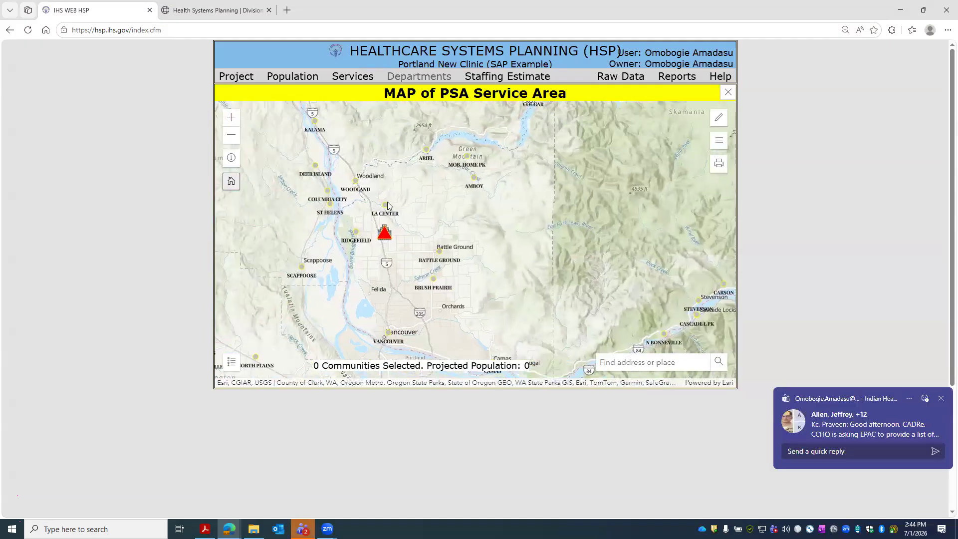
click(941, 400)
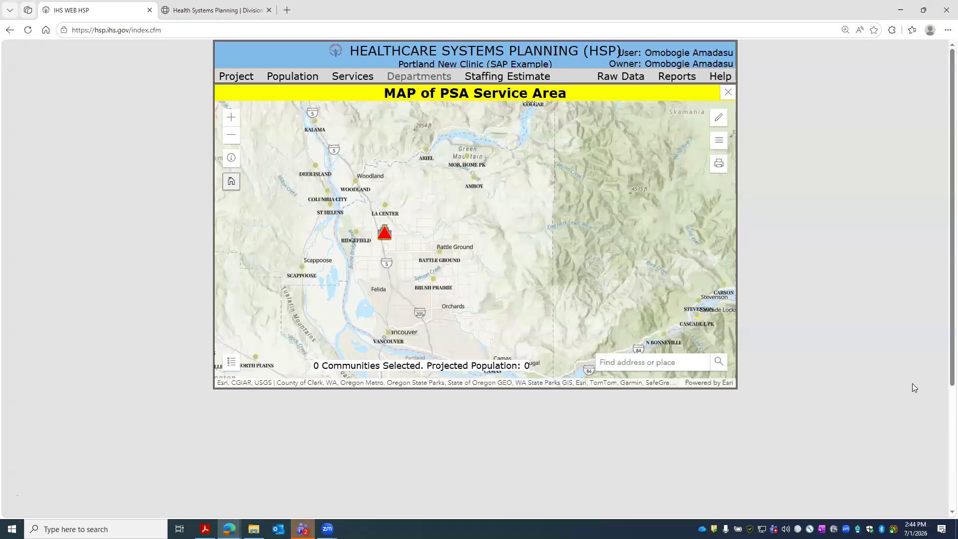
scroll(388, 208, up, 2)
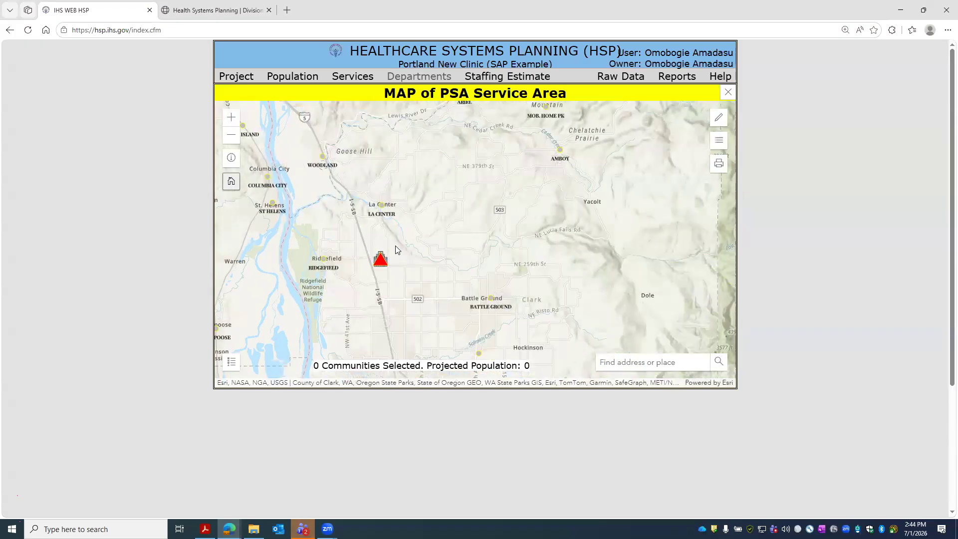
drag(343, 267, 472, 201)
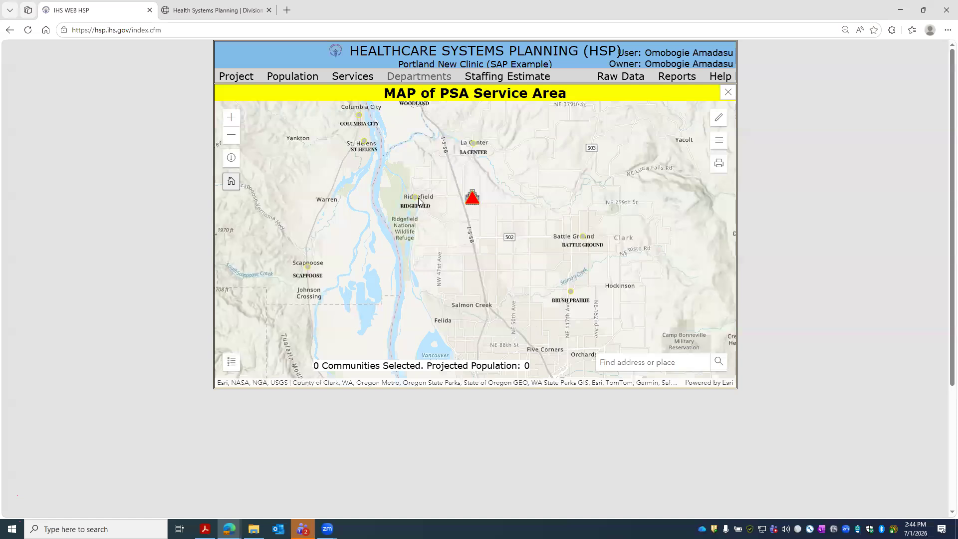
click(572, 294)
click(435, 208)
click(415, 198)
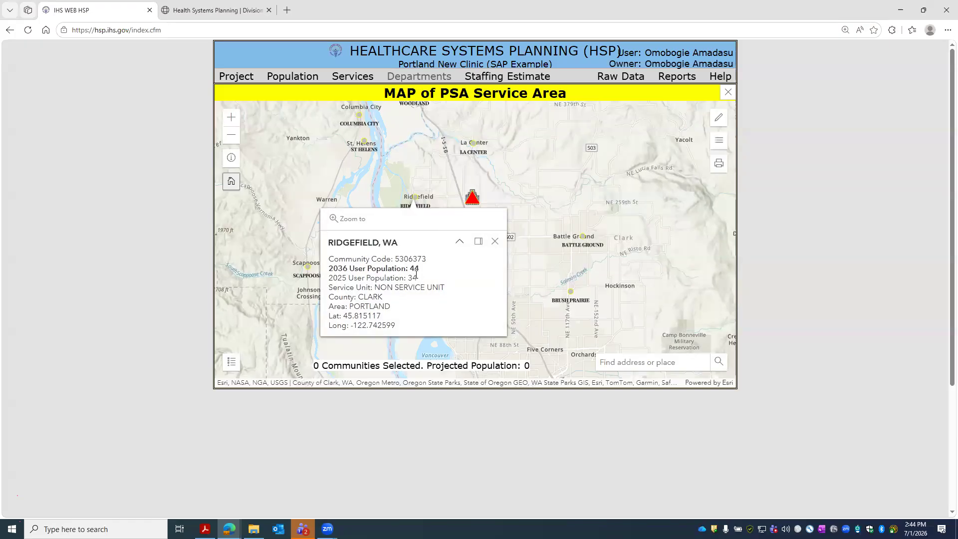
click(474, 145)
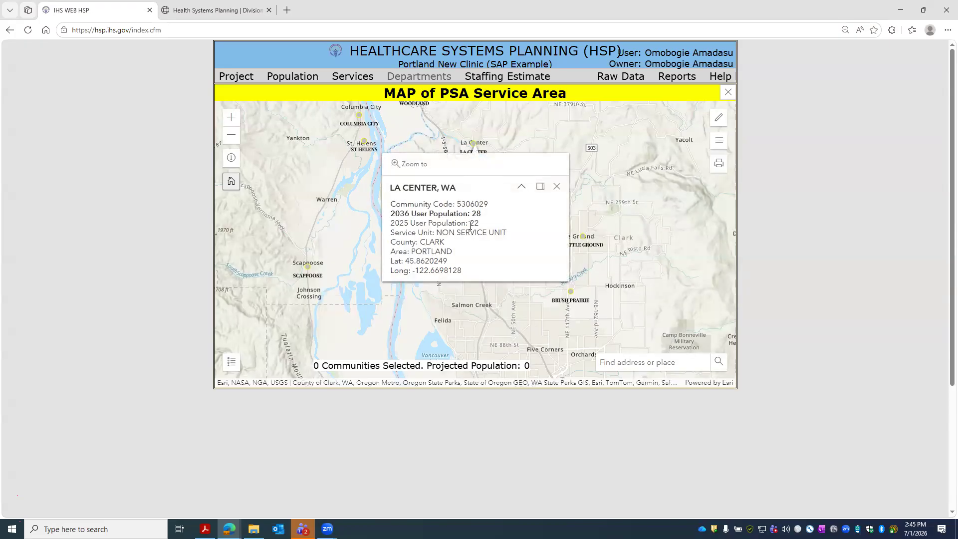
- Show a 30-mile radius around the facility, pick the circle tool, and collapse the toolbar and layer list
click(719, 120)
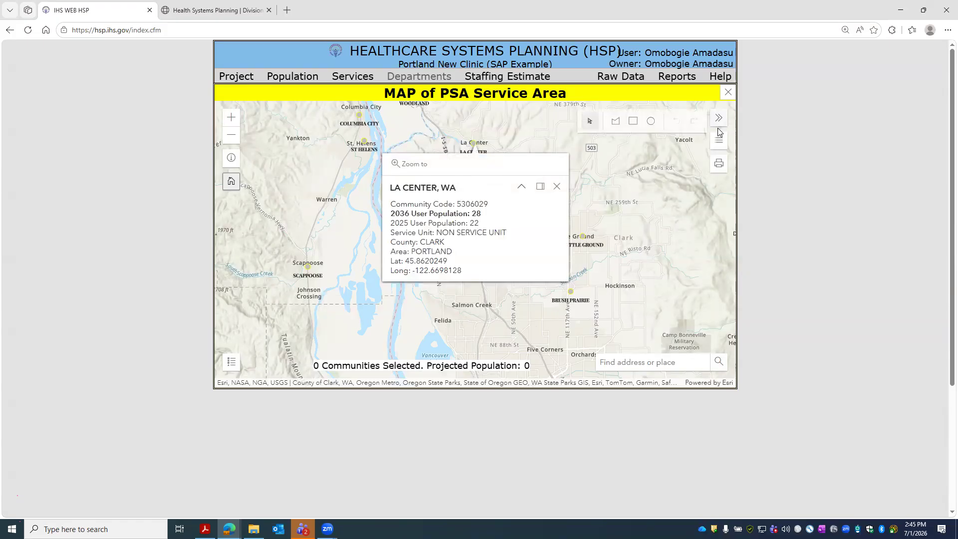
click(557, 186)
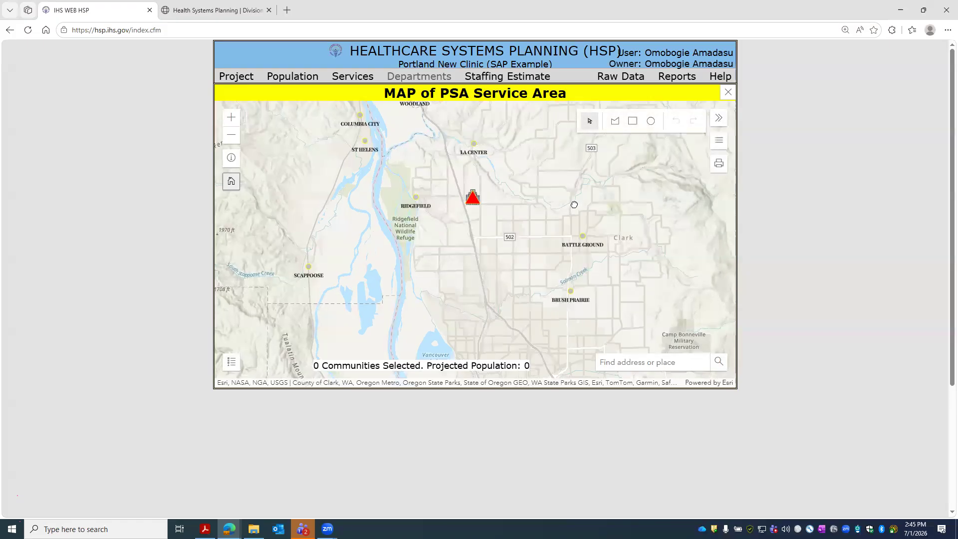
scroll(574, 204, down, 1)
click(719, 140)
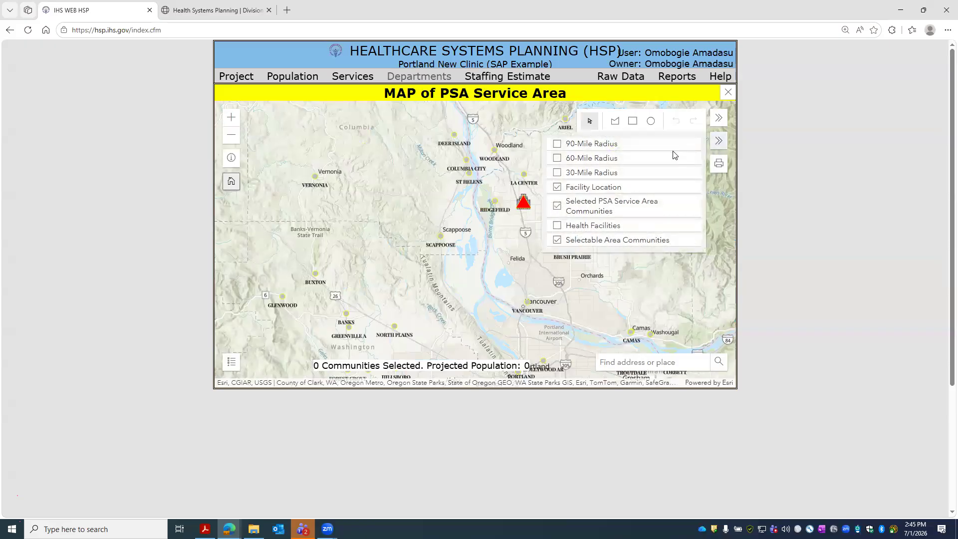
click(557, 174)
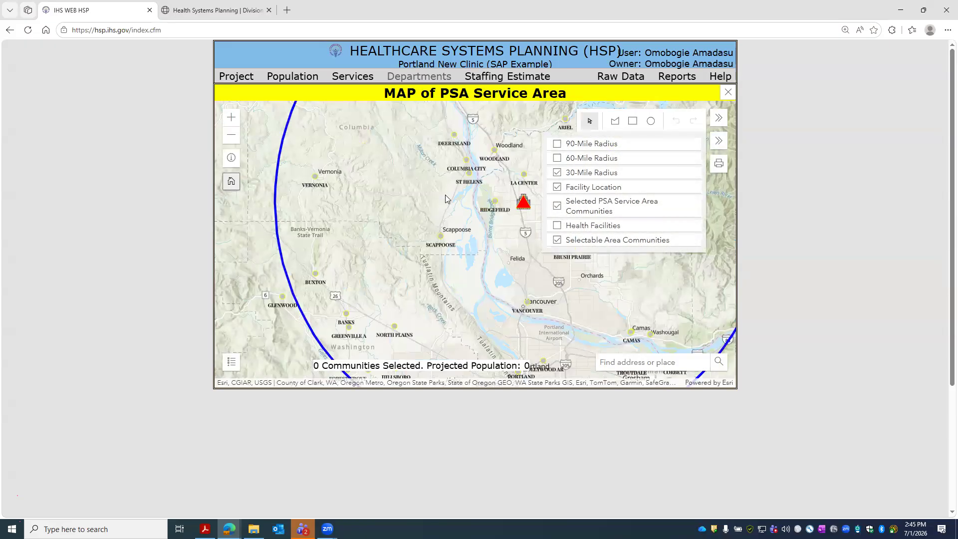
click(651, 121)
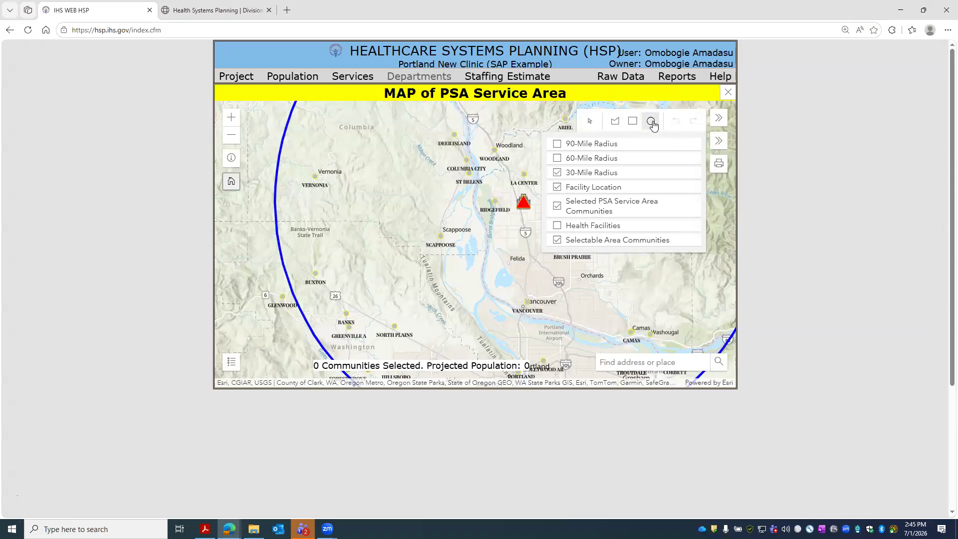
click(719, 118)
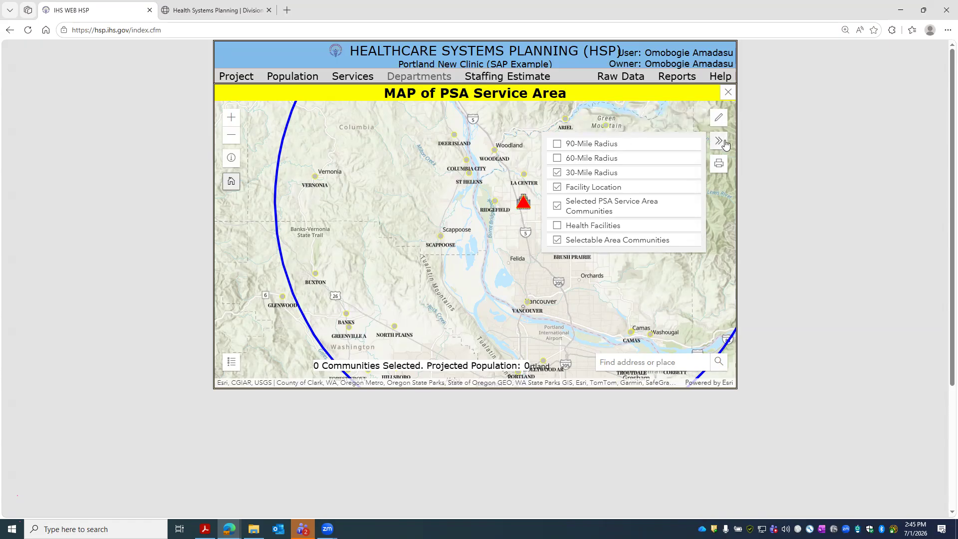
click(724, 144)
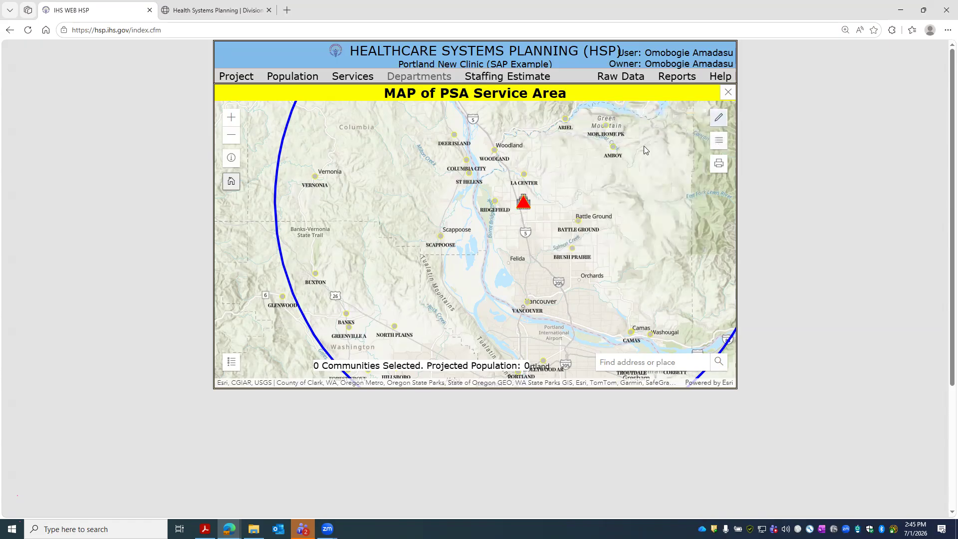
scroll(567, 200, down, 1)
click(718, 118)
- Draw a circle around the Ridgefield facility and add its 44 communities, projected population 3,743
click(651, 121)
drag(543, 207, 594, 313)
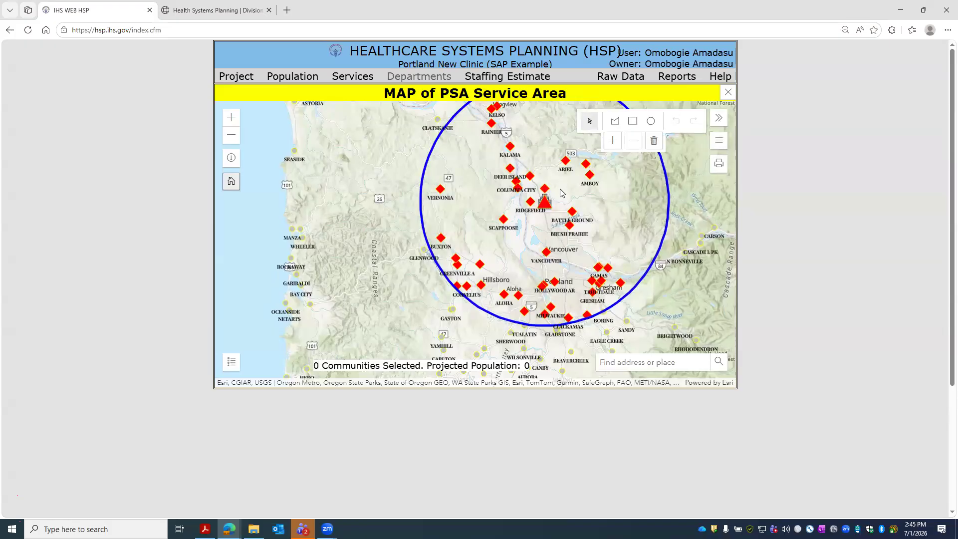
scroll(560, 188, up, 1)
scroll(551, 211, up, 1)
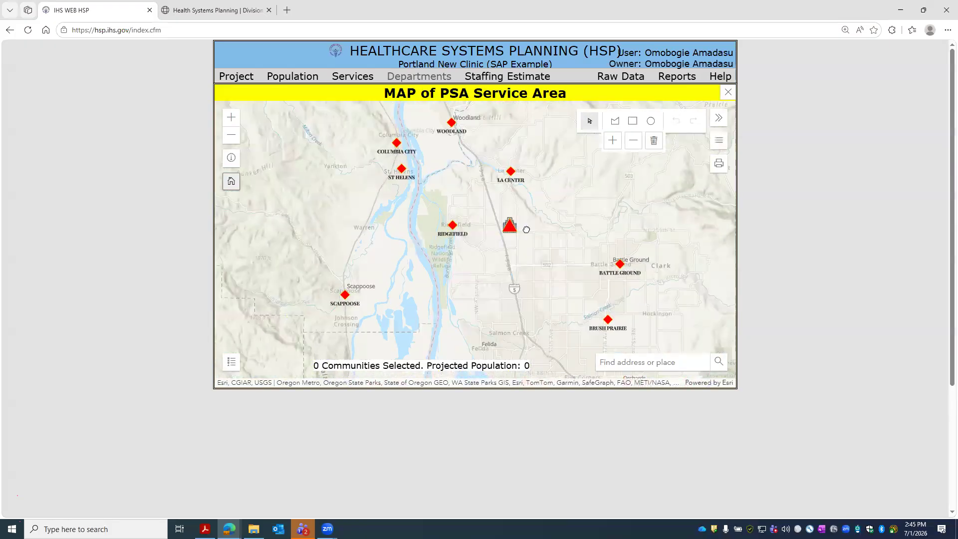
scroll(521, 222, down, 2)
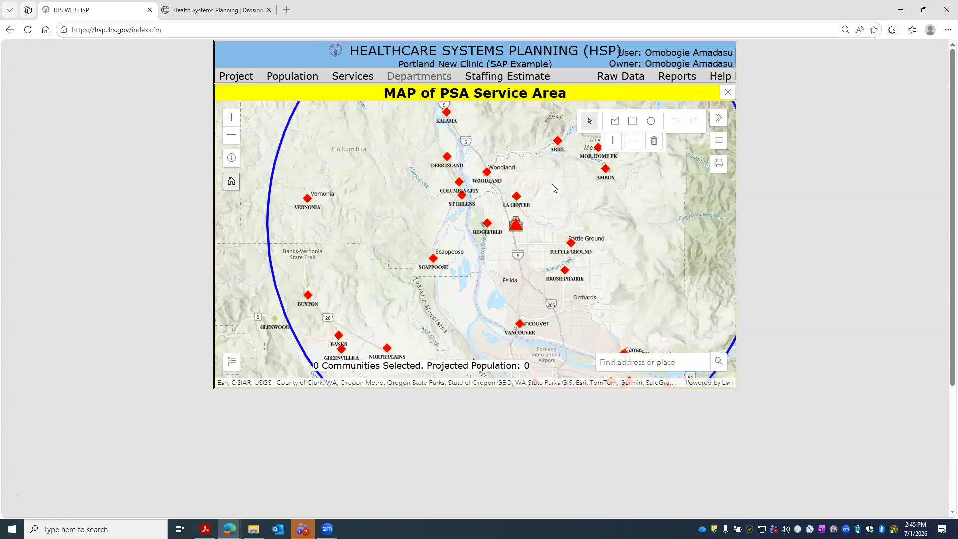
scroll(499, 175, down, 1)
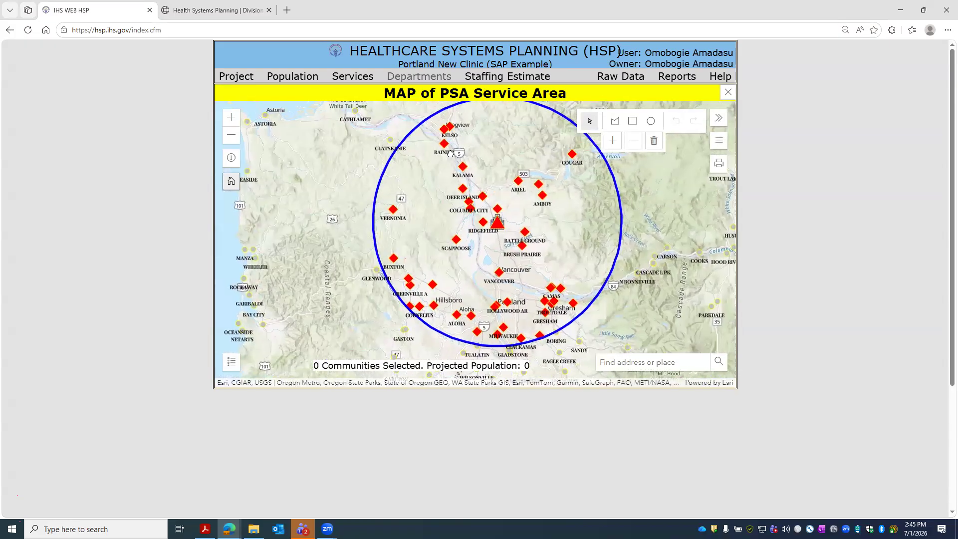
click(612, 142)
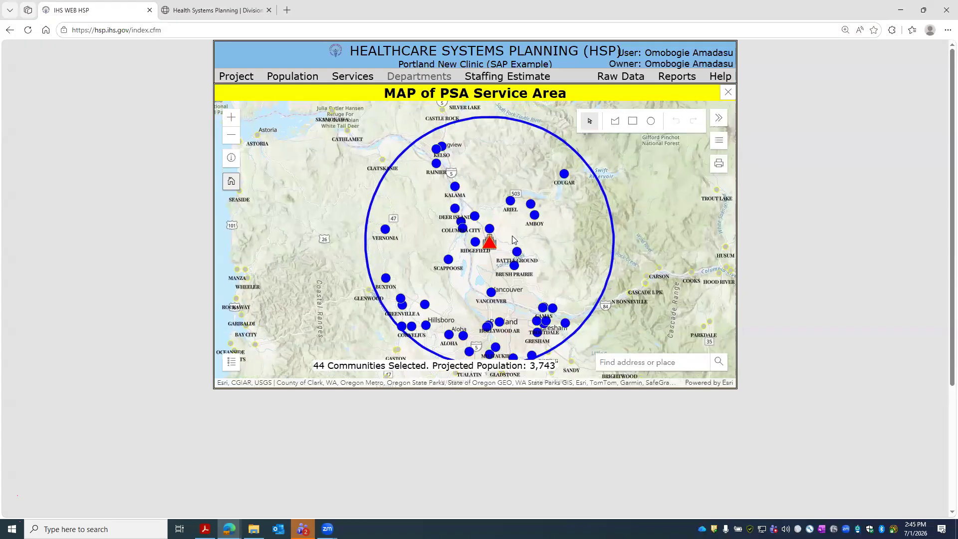
drag(512, 236, 497, 178)
drag(428, 132, 426, 180)
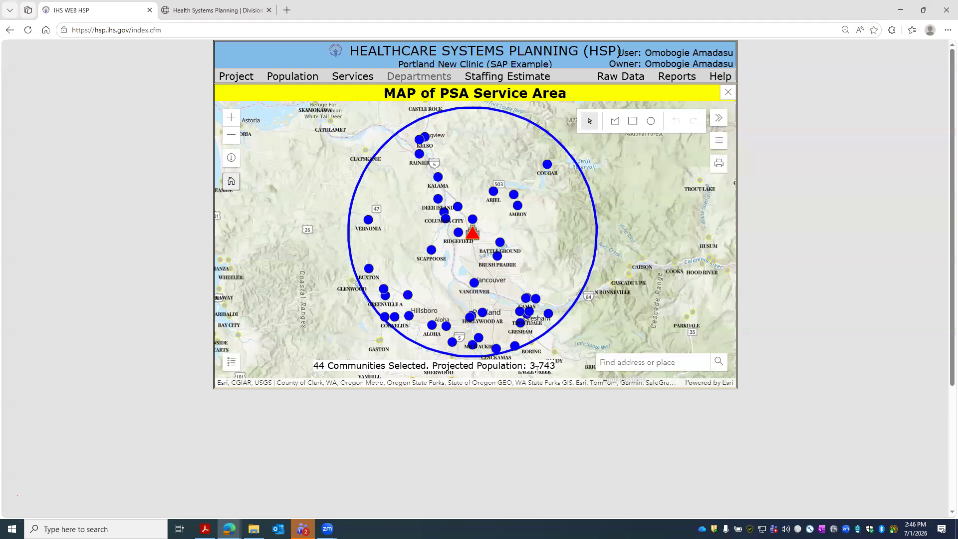
- Close the map and review the 44 selected communities totalling 2,832 (2025) and 3,743 (2036)
click(728, 93)
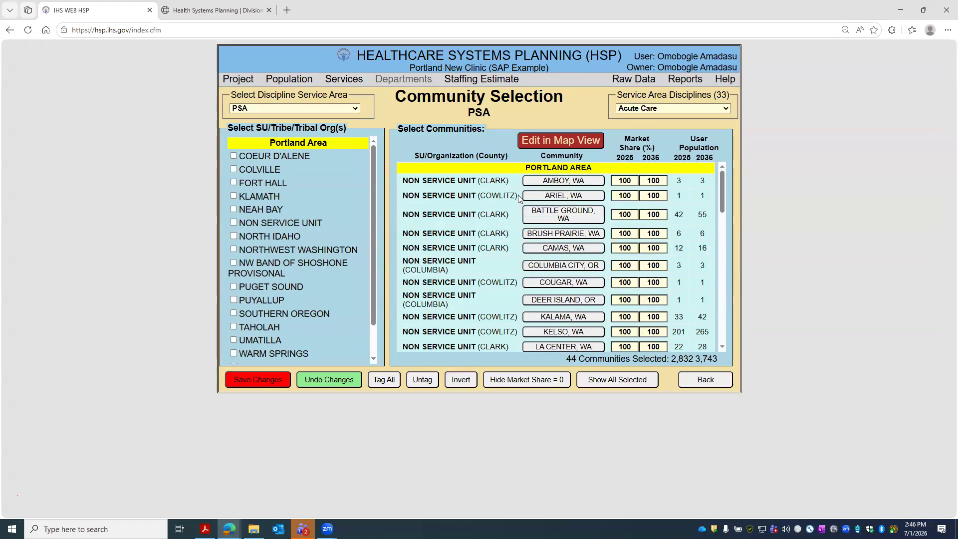
scroll(484, 190, down, 15)
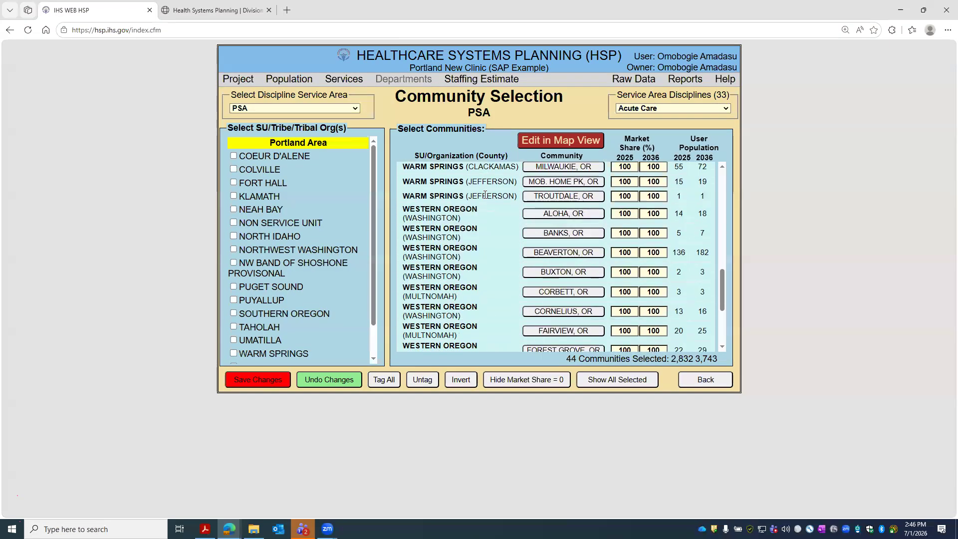
scroll(483, 196, up, 1)
scroll(487, 251, down, 1)
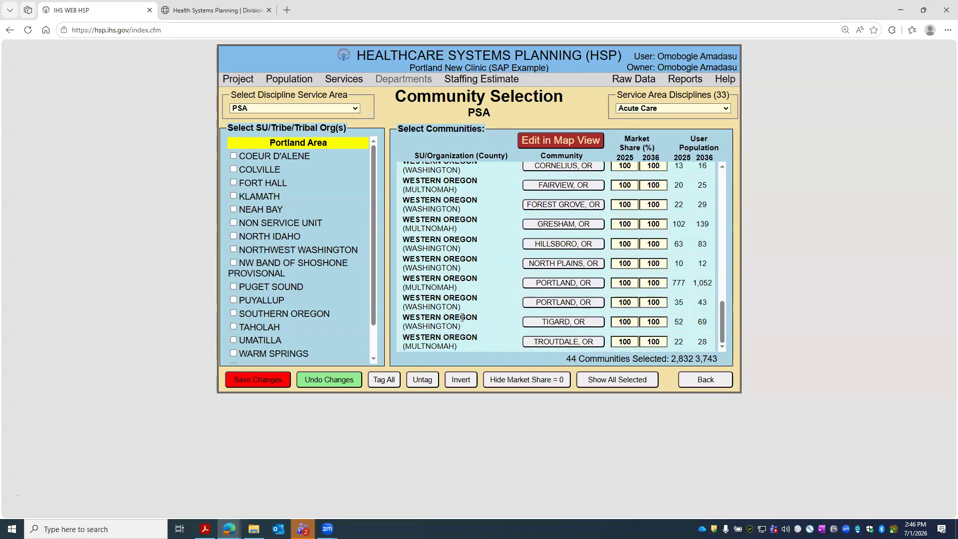
scroll(456, 280, up, 6)
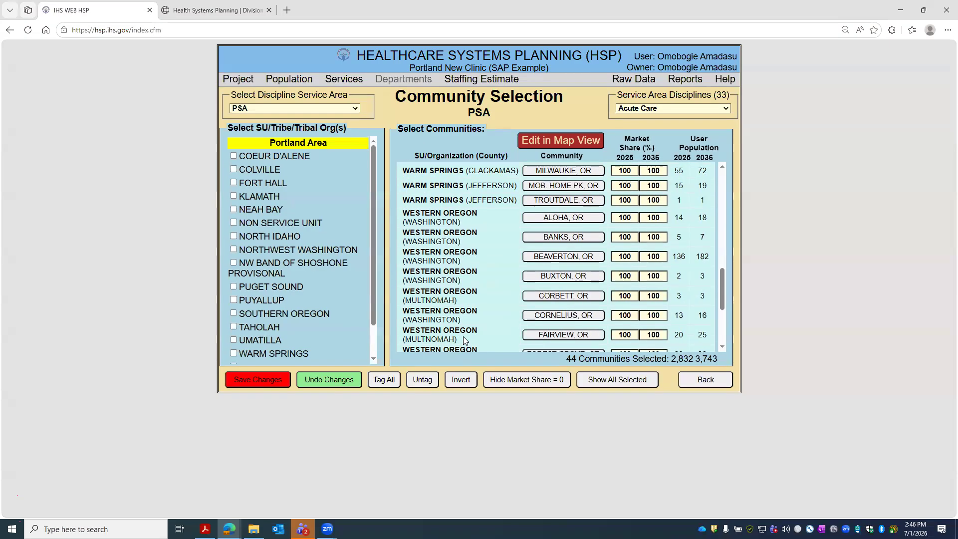
scroll(454, 238, down, 6)
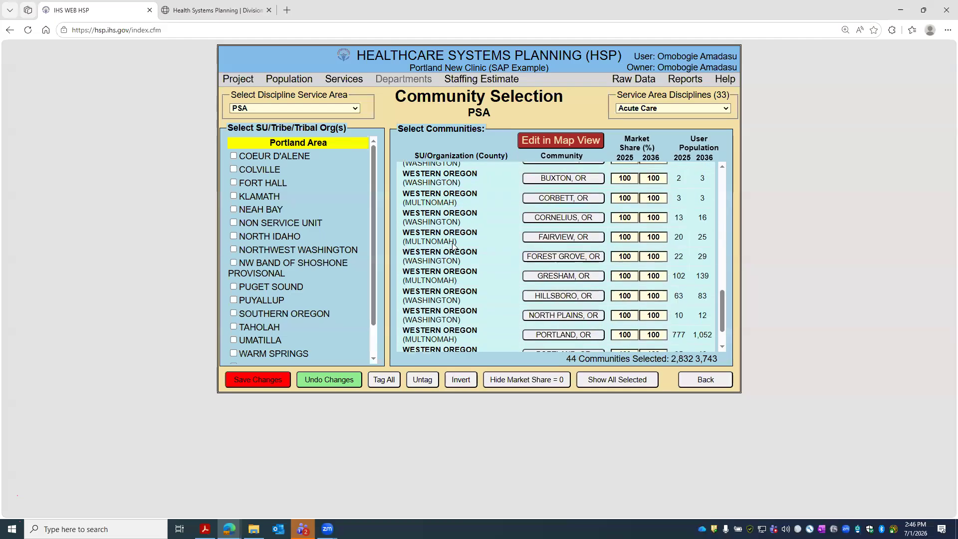
scroll(456, 341, up, 8)
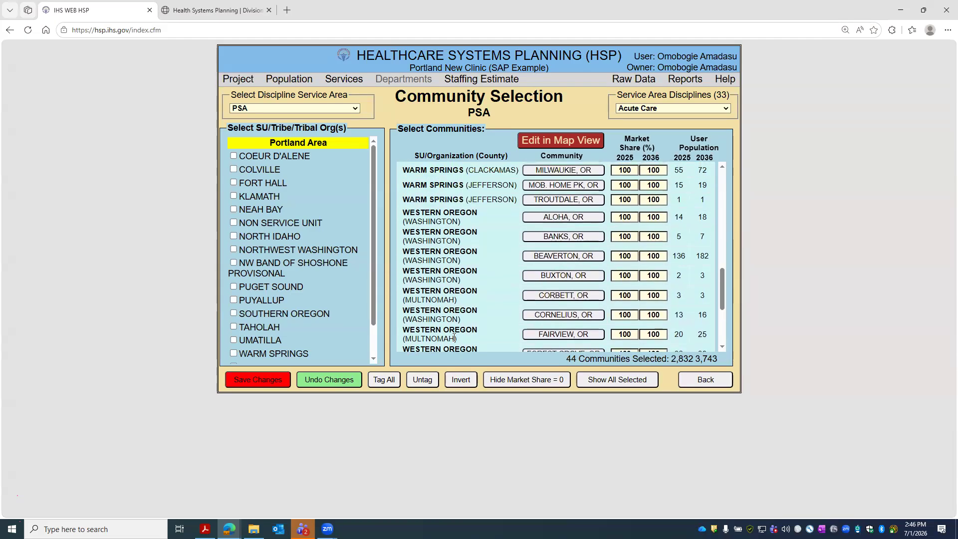
scroll(452, 249, up, 2)
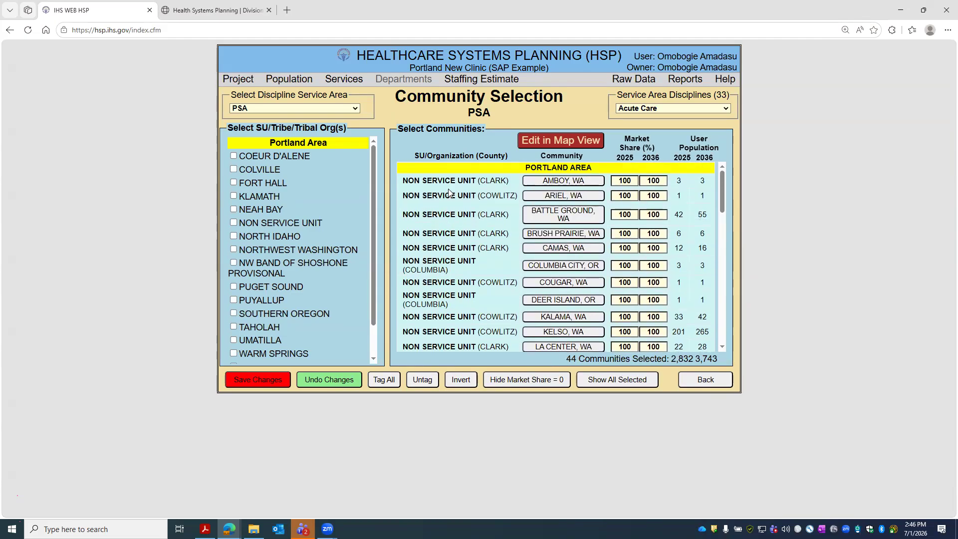
scroll(452, 191, down, 3)
scroll(549, 191, up, 3)
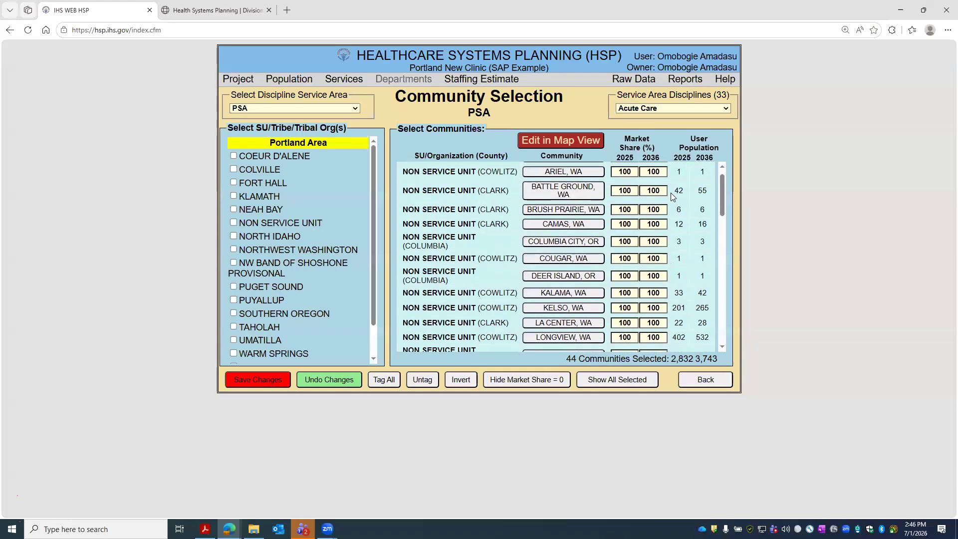
scroll(658, 191, down, 10)
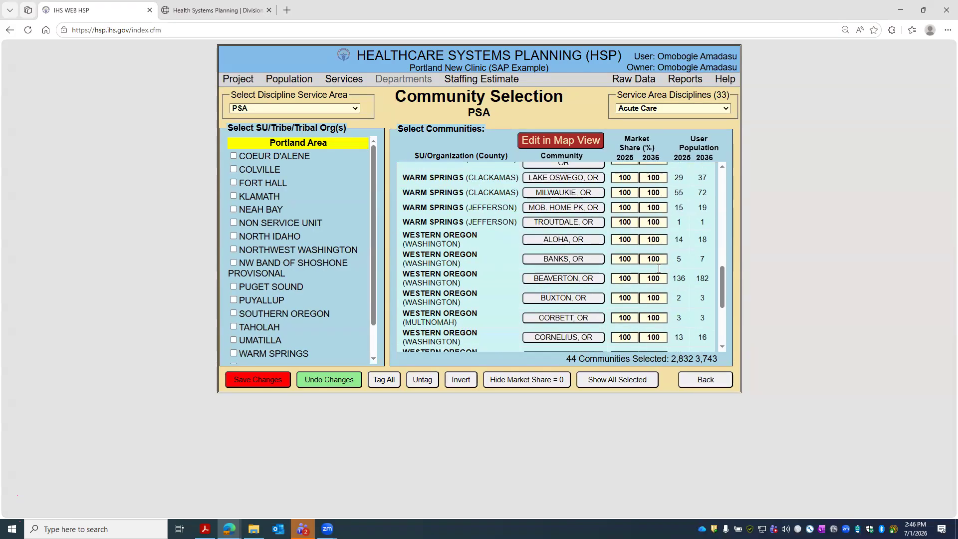
scroll(663, 280, up, 10)
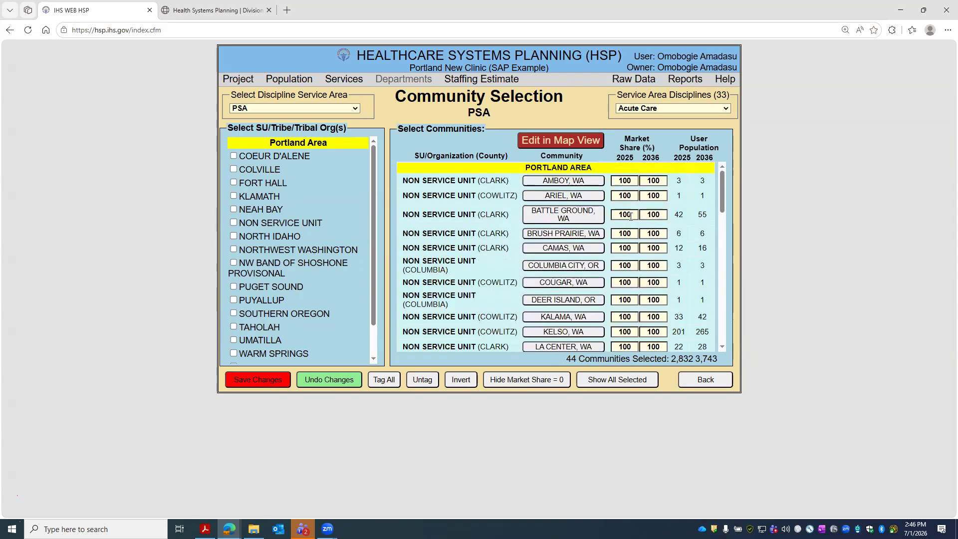
- Set Amboy's 2025 and 2036 market share to 0 and untag Ariel and Battle Ground
double_click(617, 182)
text(0)
key(Tab)
text(0)
click(649, 196)
click(597, 195)
click(598, 215)
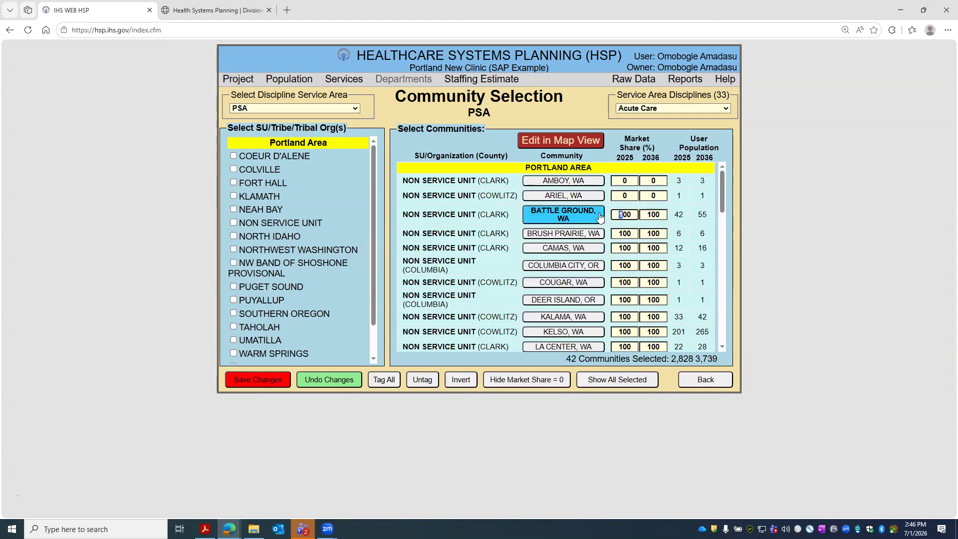
- Zero the 2025 and 2036 market shares for Brush Prairie, Camas and Columbia City
double_click(632, 233)
text(0)
key(Tab)
text(0)
key(Tab)
text(0)
key(Tab)
text(0)
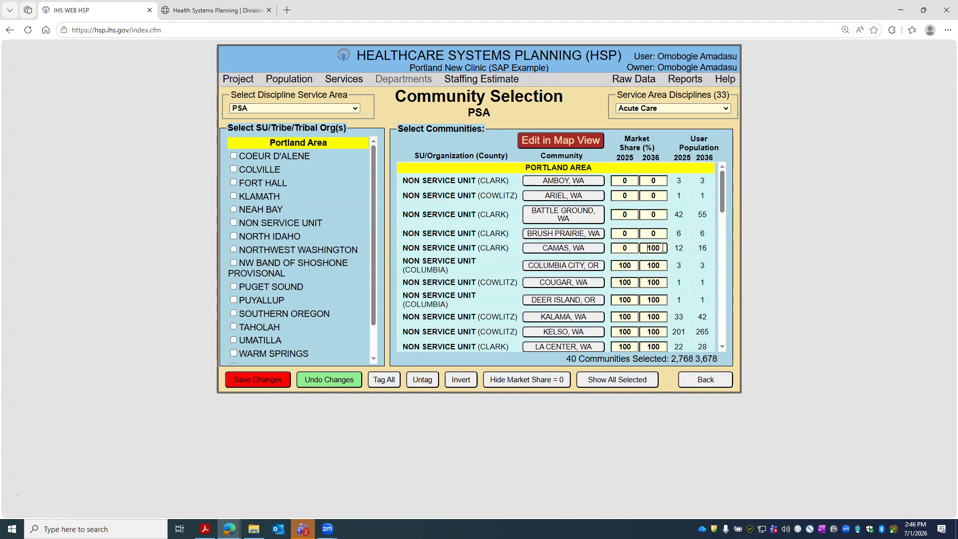
scroll(658, 263, down, 2)
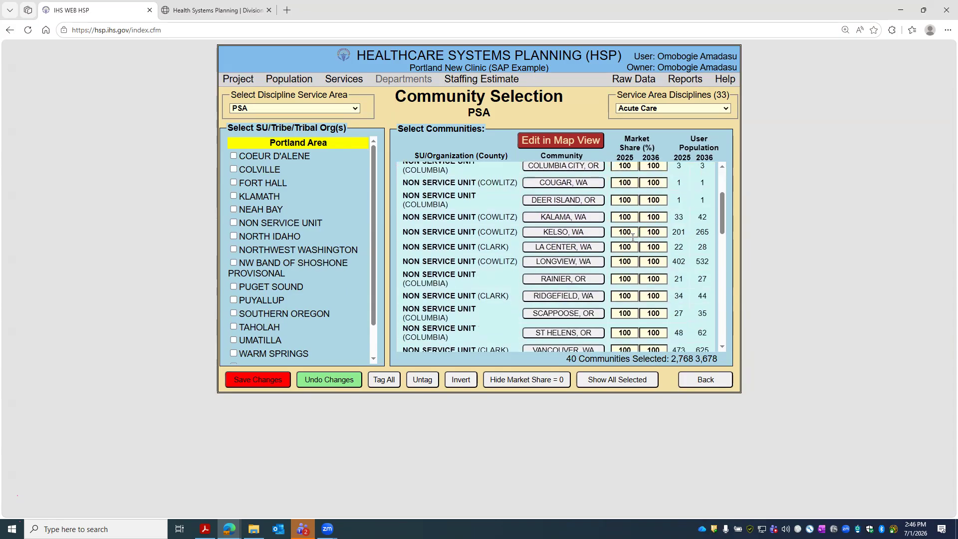
key(Tab)
text(0)
key(Tab)
text(0)
click(639, 277)
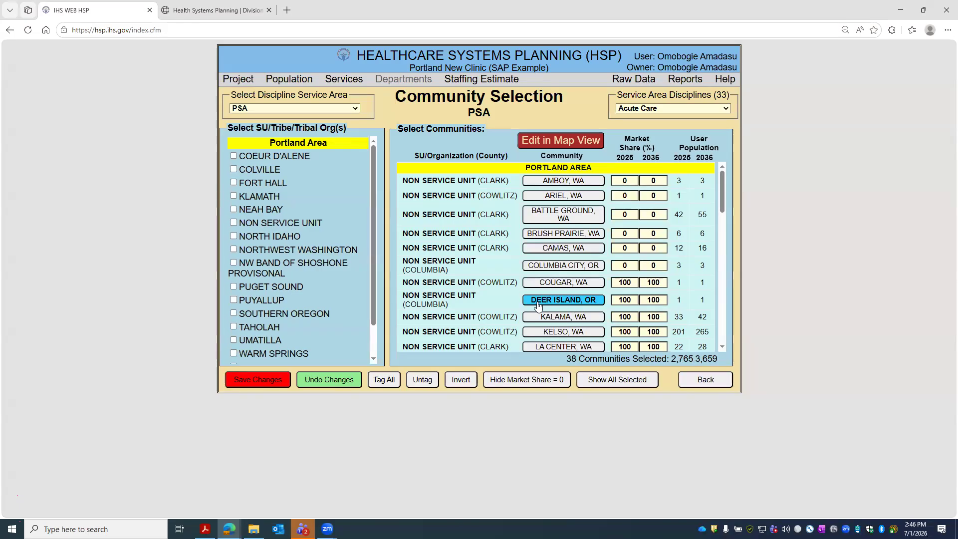
- Save the community selection, leaving 38 PSA communities, and review the updated list
click(268, 380)
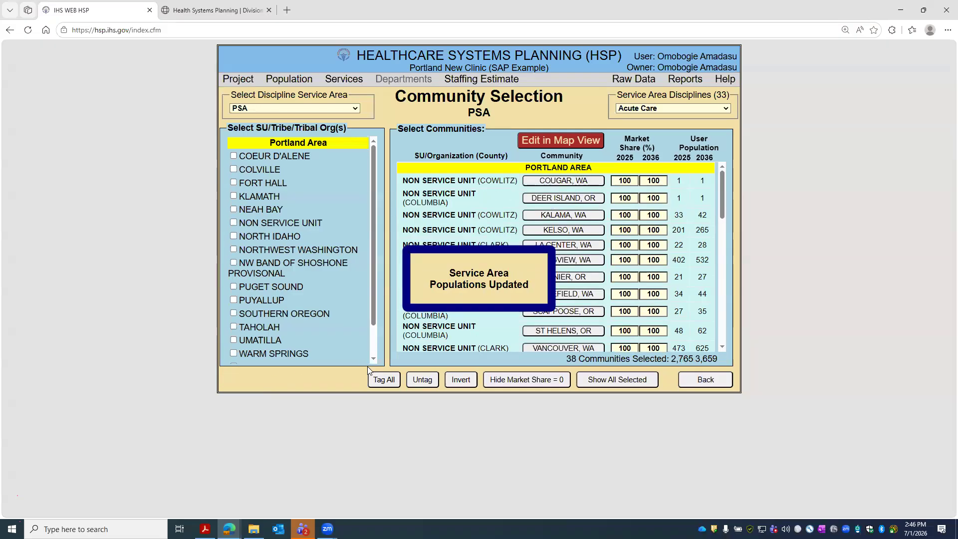
scroll(659, 297, down, 10)
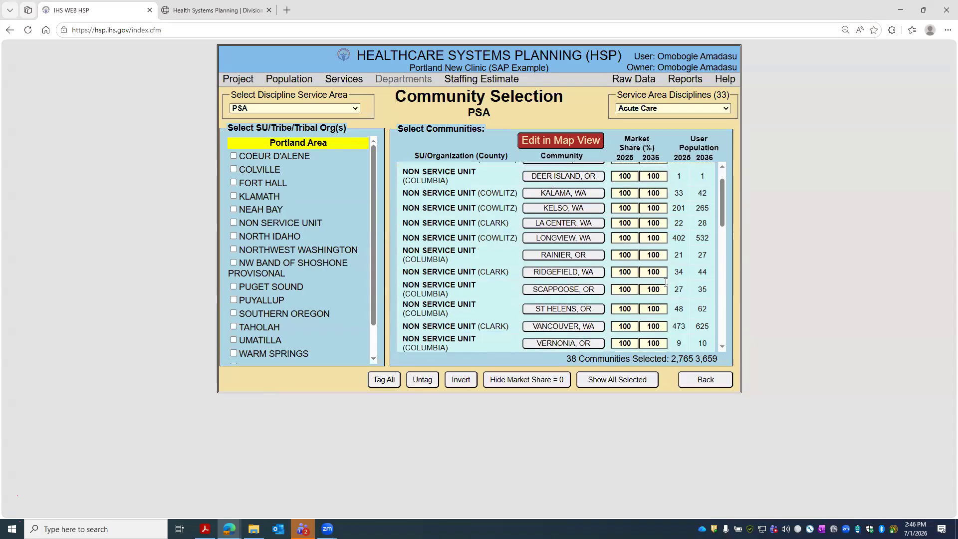
scroll(624, 294, down, 2)
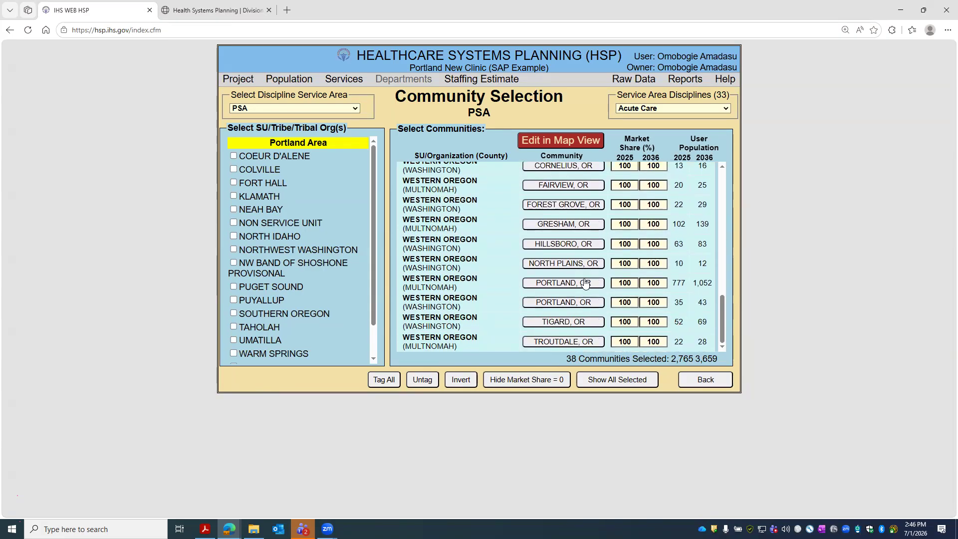
scroll(574, 291, up, 2)
scroll(561, 290, up, 2)
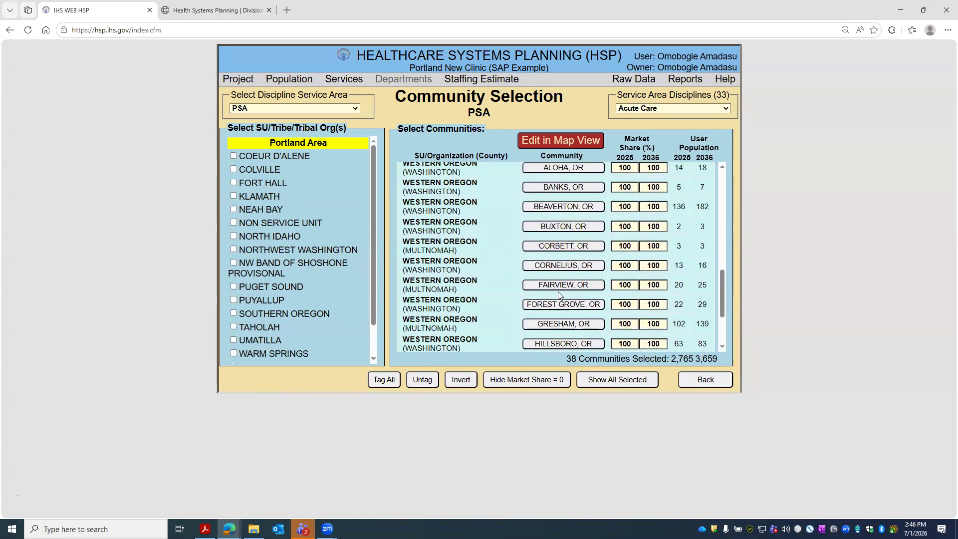
scroll(476, 251, up, 2)
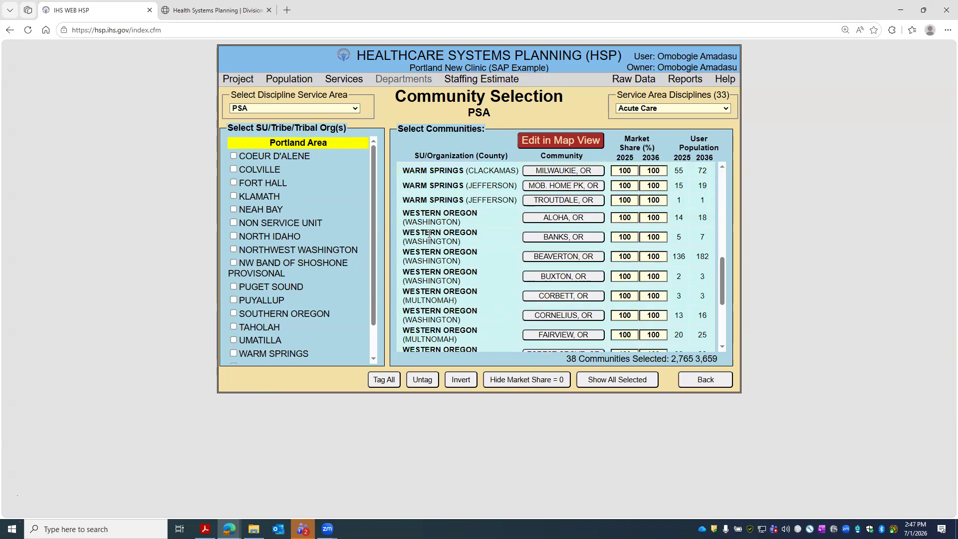
drag(410, 233, 471, 233)
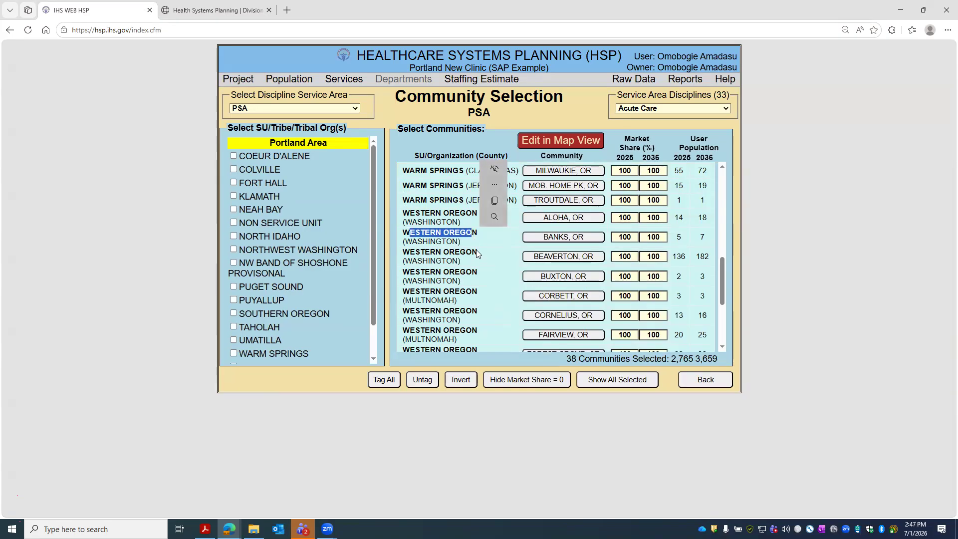
click(477, 255)
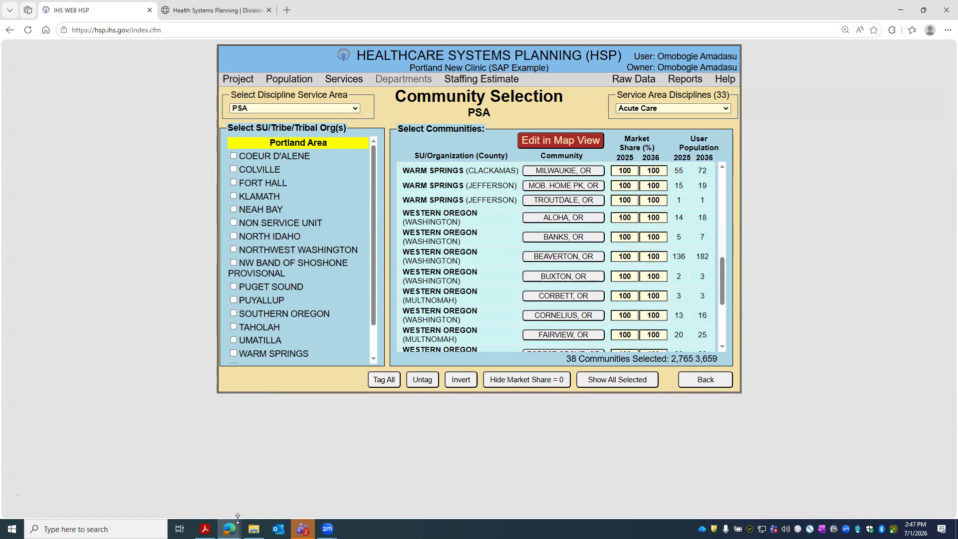
click(204, 529)
- In the Acrobat form's item 11, enter Western Oregon as SU and change Class to Large
scroll(551, 310, up, 15)
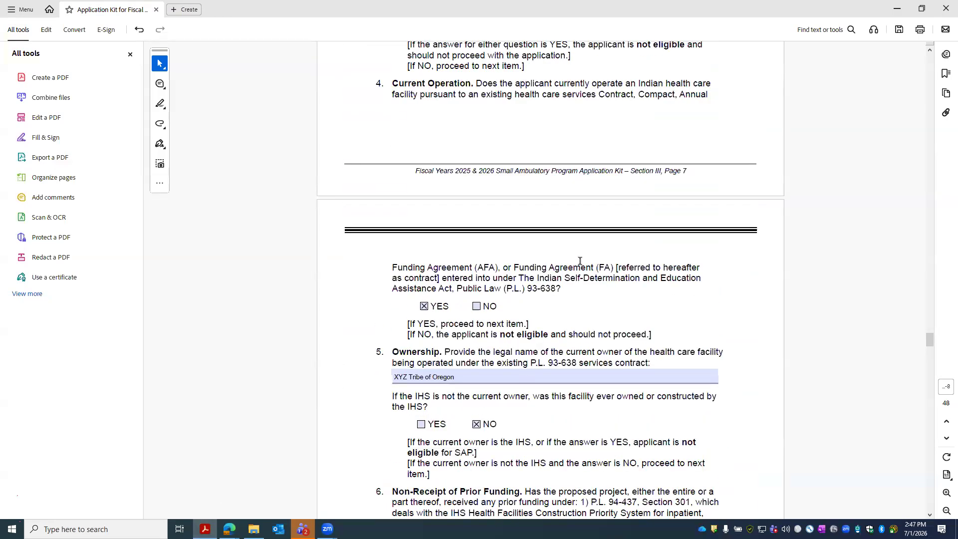
scroll(554, 248, up, 15)
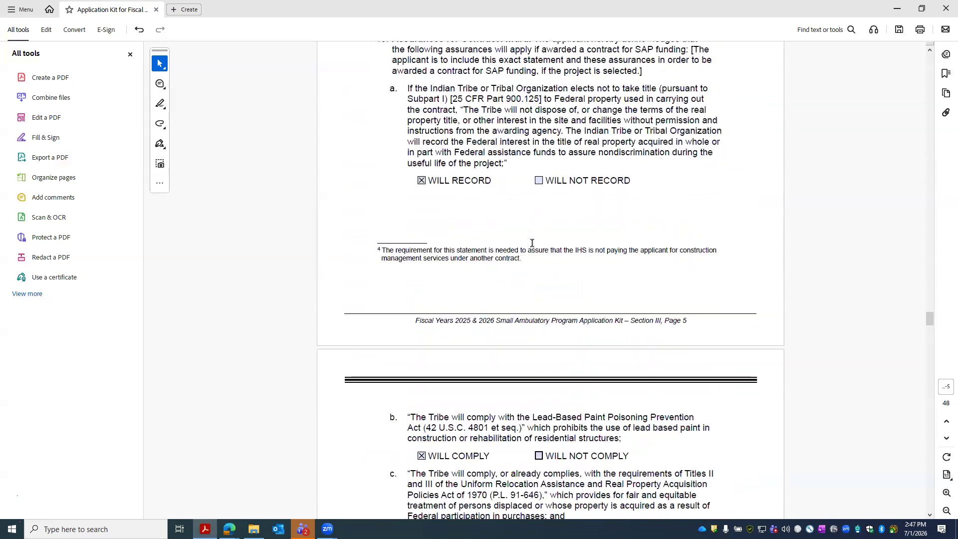
scroll(500, 236, up, 10)
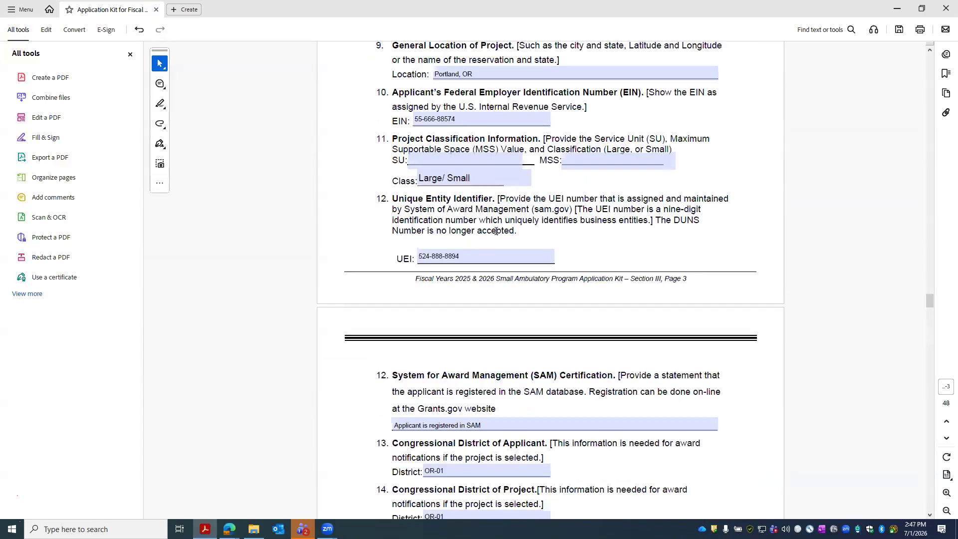
click(456, 304)
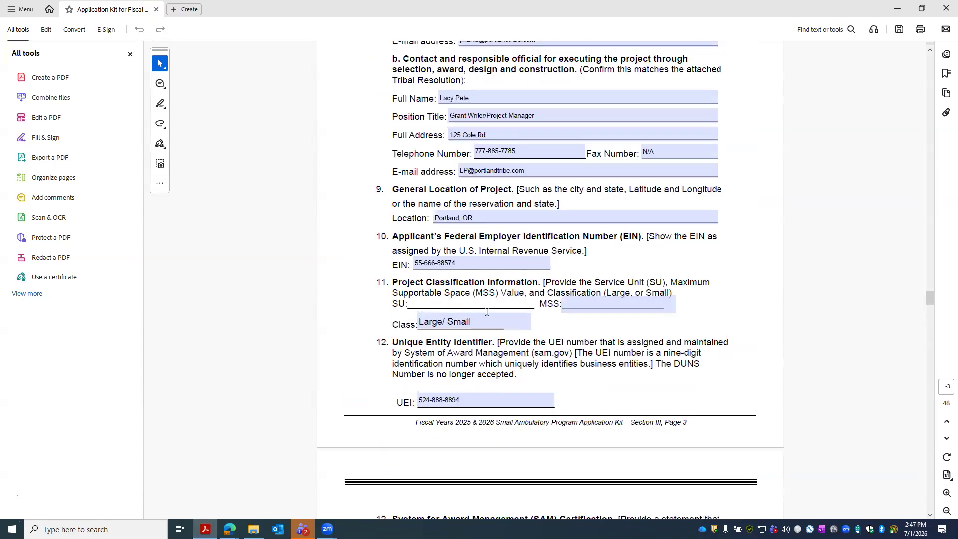
text(Western Organ)
click(490, 322)
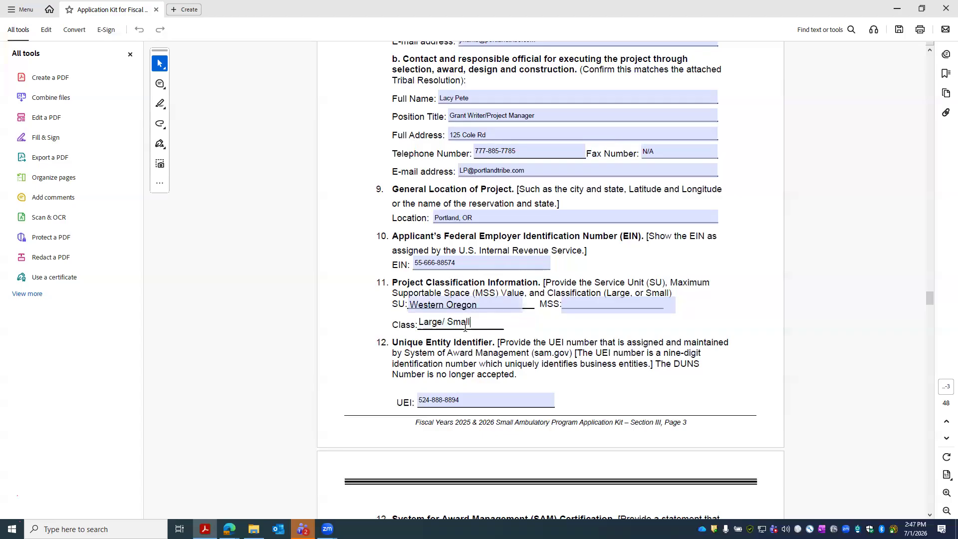
key(BackSpace)
key(BackSpace)
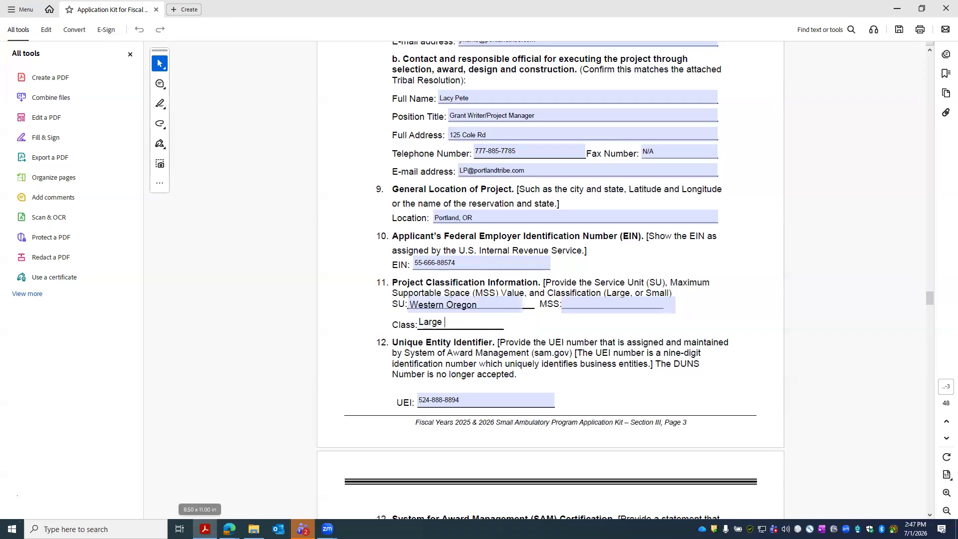
click(254, 529)
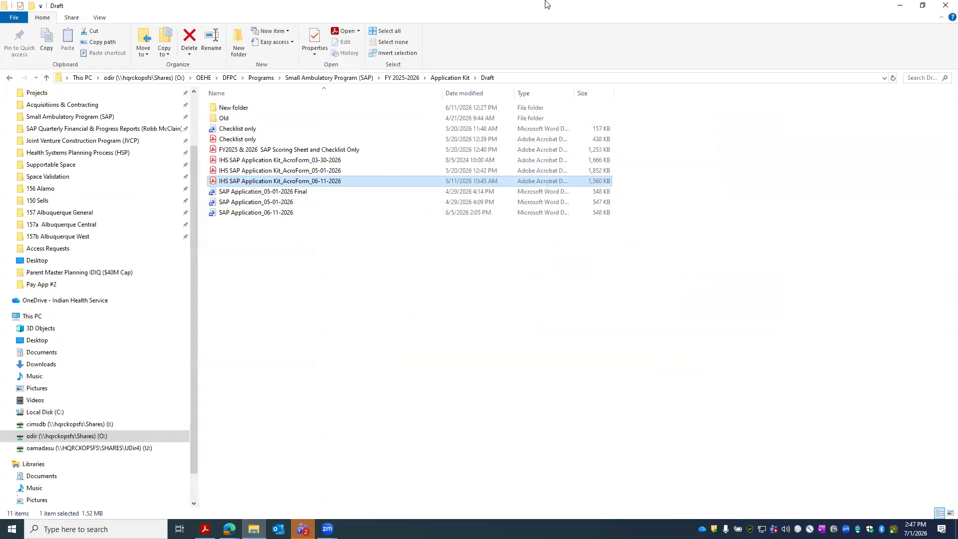
- Move File Explorer aside so the 07-28-2020 DFPC MSS memo shows in Acrobat
drag(542, 8, 0, 40)
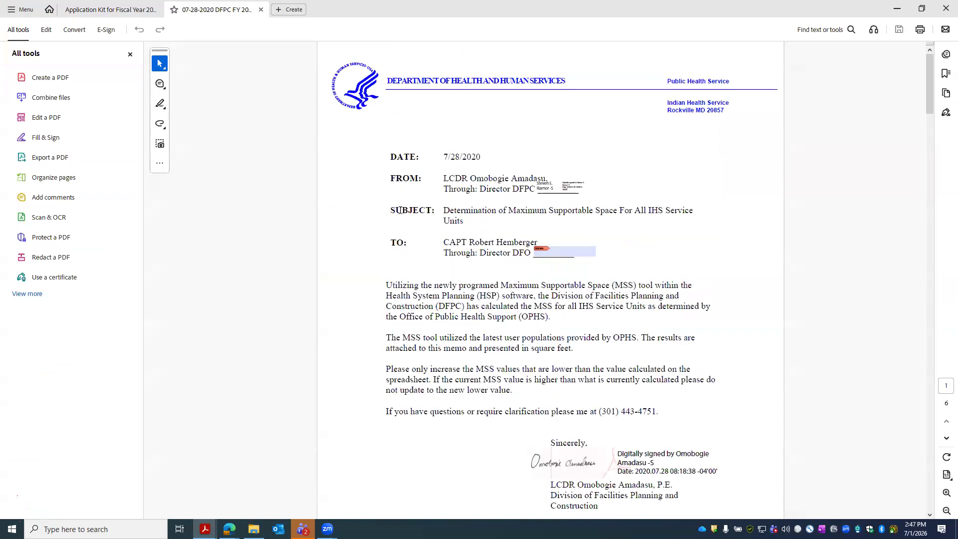
- Find the Portland Area's Western Oregon row in the memo table, showing 195,004 sq ft maximum supportable space
scroll(795, 250, down, 10)
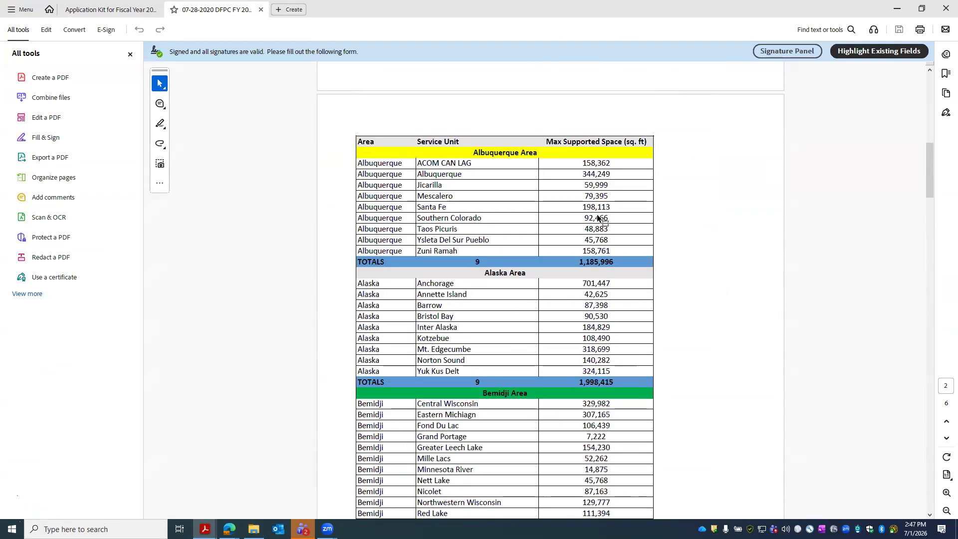
scroll(566, 238, down, 8)
scroll(566, 239, down, 15)
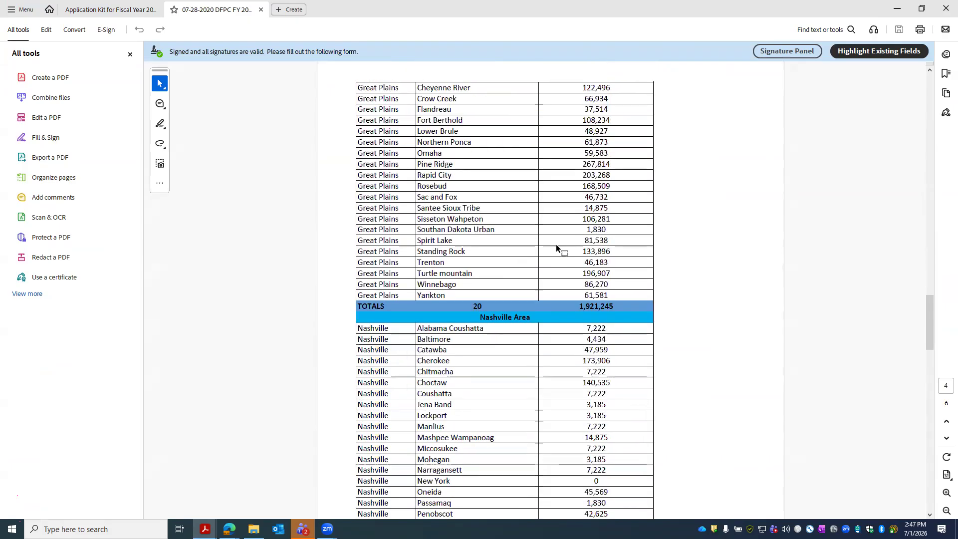
scroll(555, 245, down, 15)
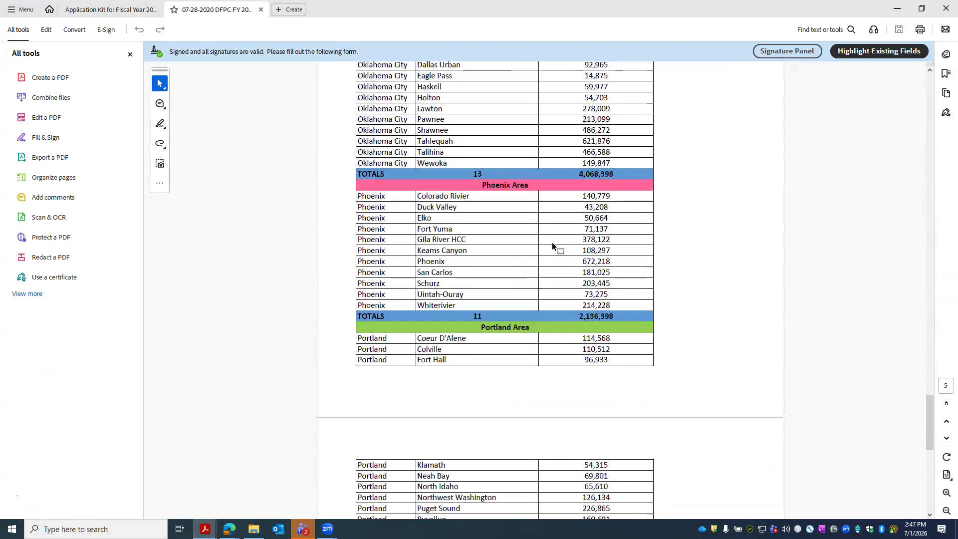
drag(613, 419, 574, 418)
click(418, 419)
drag(417, 419, 618, 416)
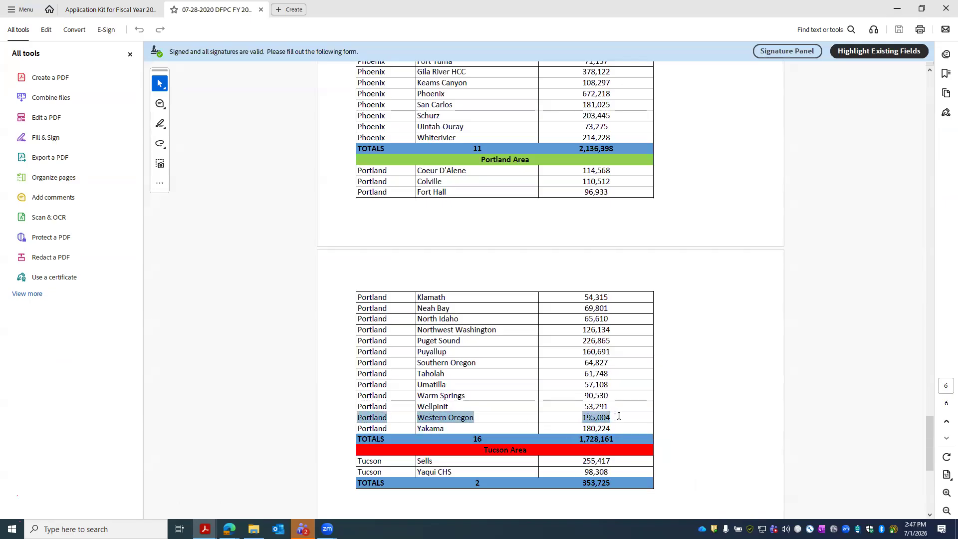
click(591, 420)
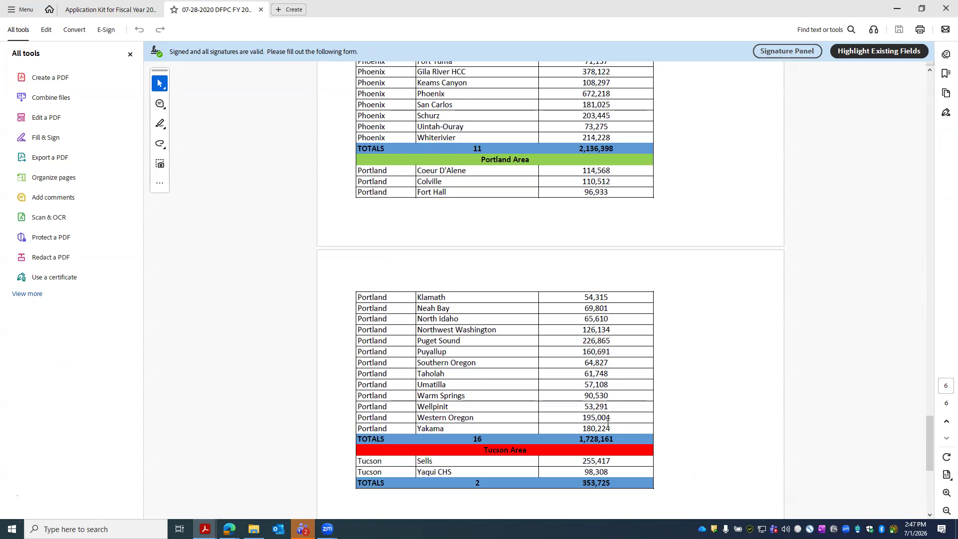
click(891, 12)
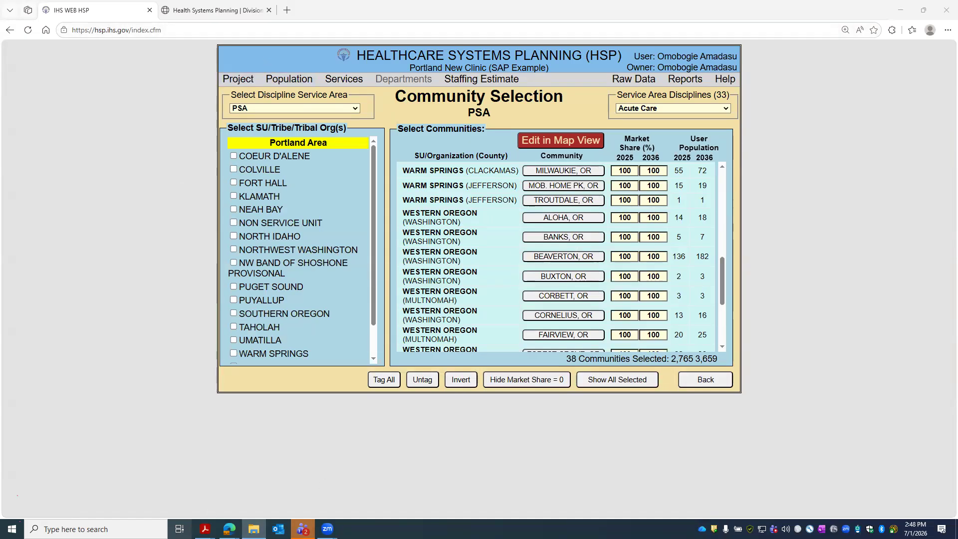
- Start the MSS entry in the application form and recheck Western Oregon's value in the memo table
key(alt+Tab)
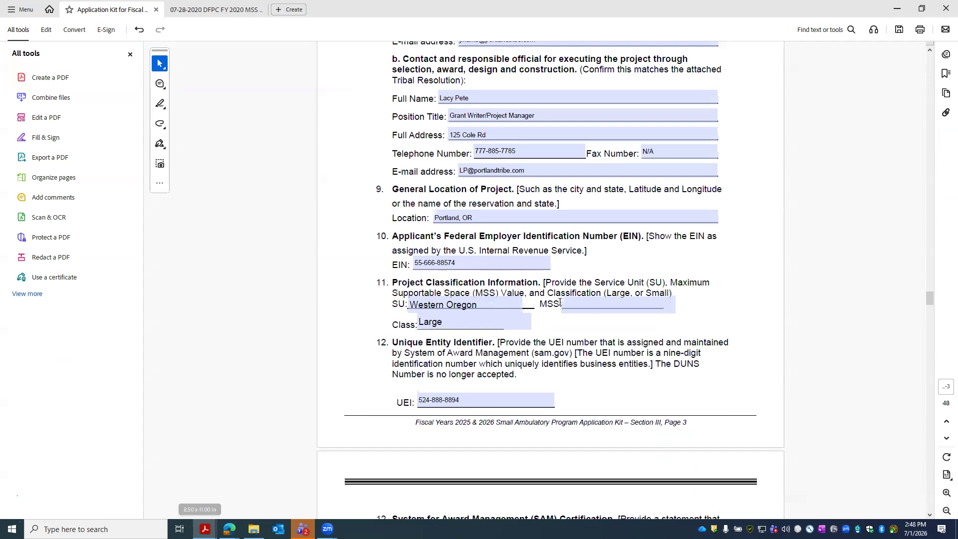
click(595, 306)
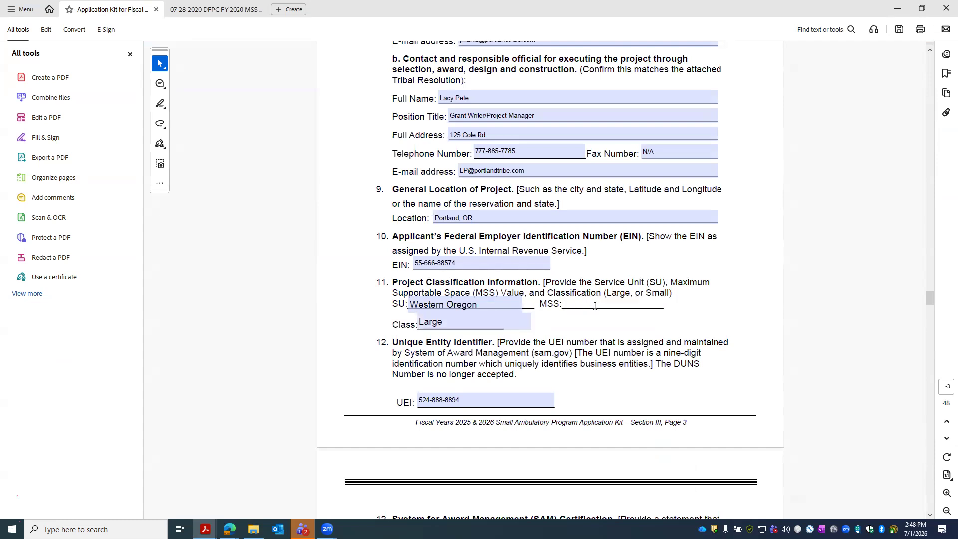
text(1)
mouse_move(205, 528)
click(227, 501)
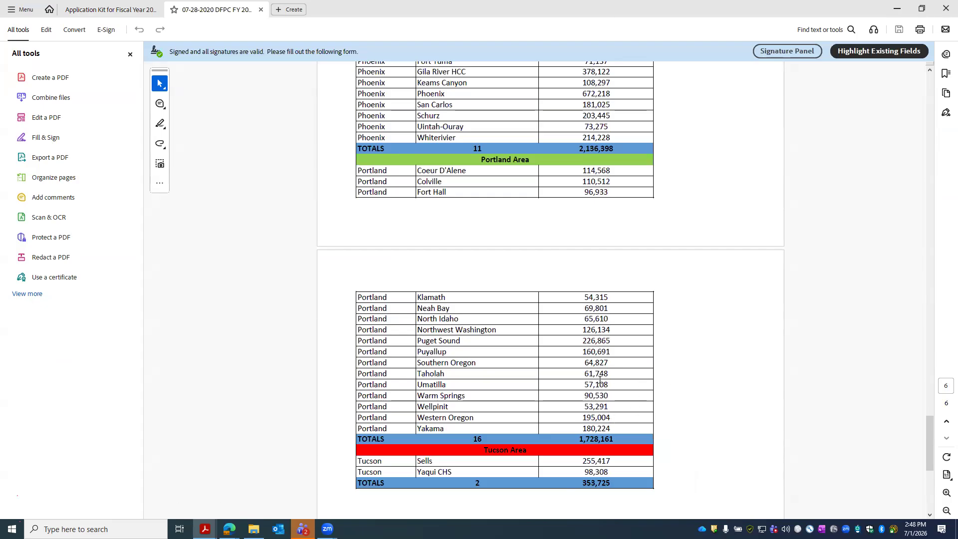
scroll(563, 312, up, 1)
scroll(499, 241, down, 2)
scroll(531, 250, up, 3)
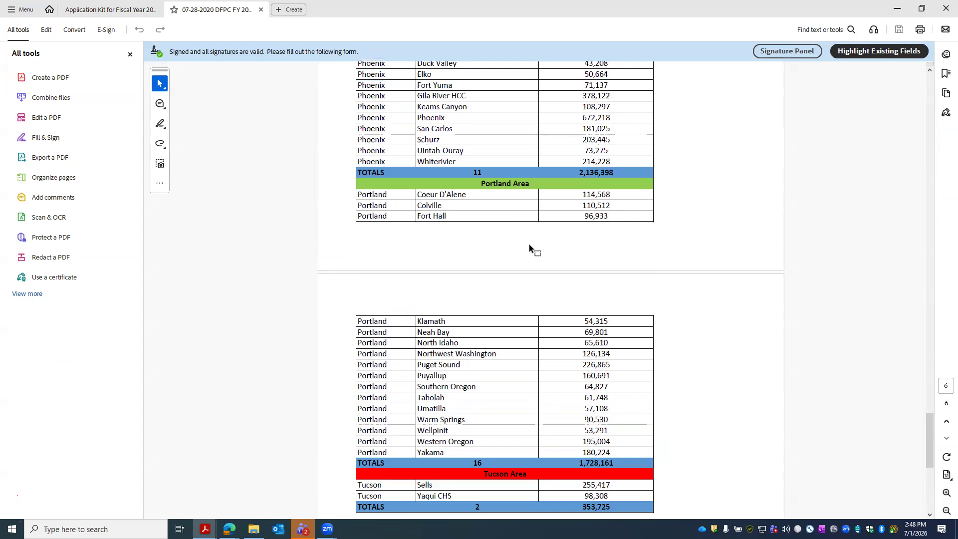
scroll(531, 352, down, 1)
drag(611, 477, 582, 464)
click(897, 9)
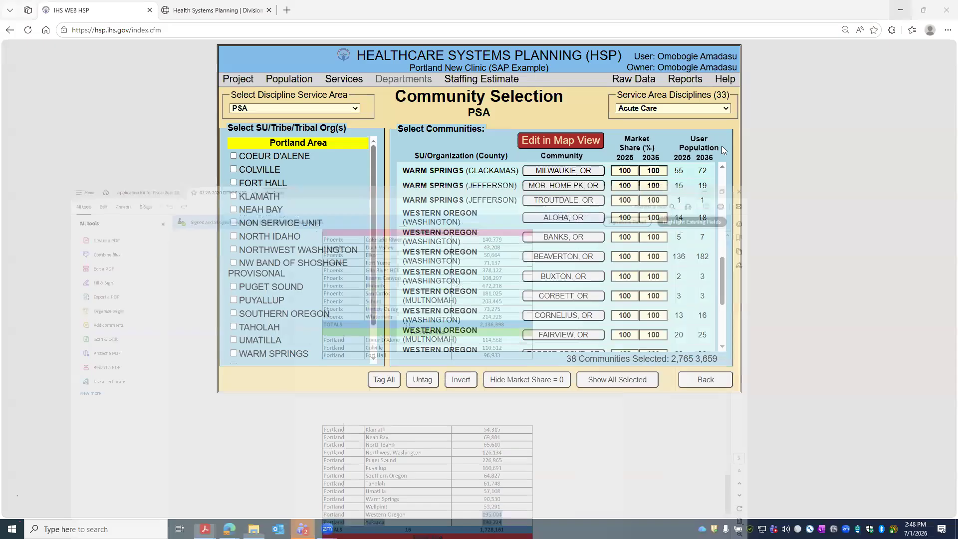
- Complete the MSS value as 195,004 in the application form, then return to HSP
mouse_move(204, 529)
click(175, 492)
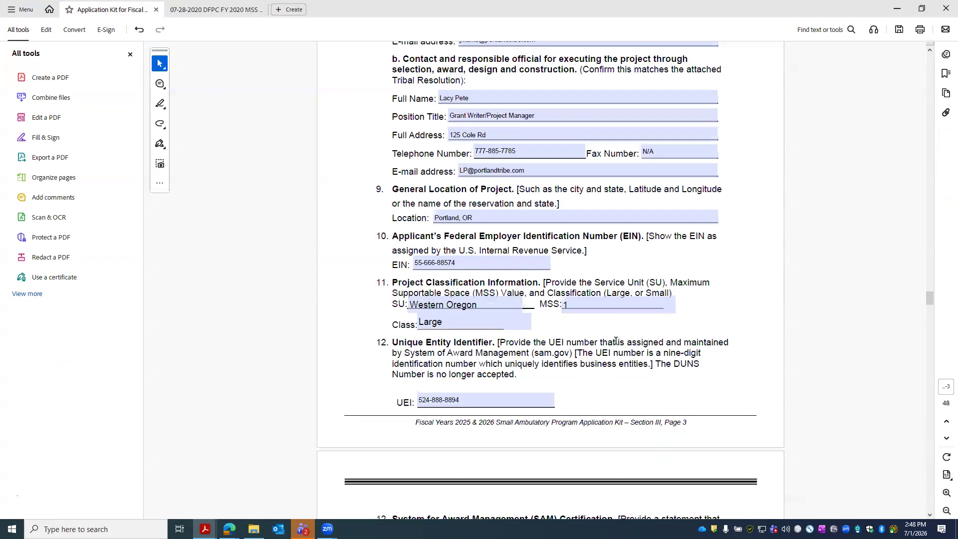
click(590, 307)
text(95)
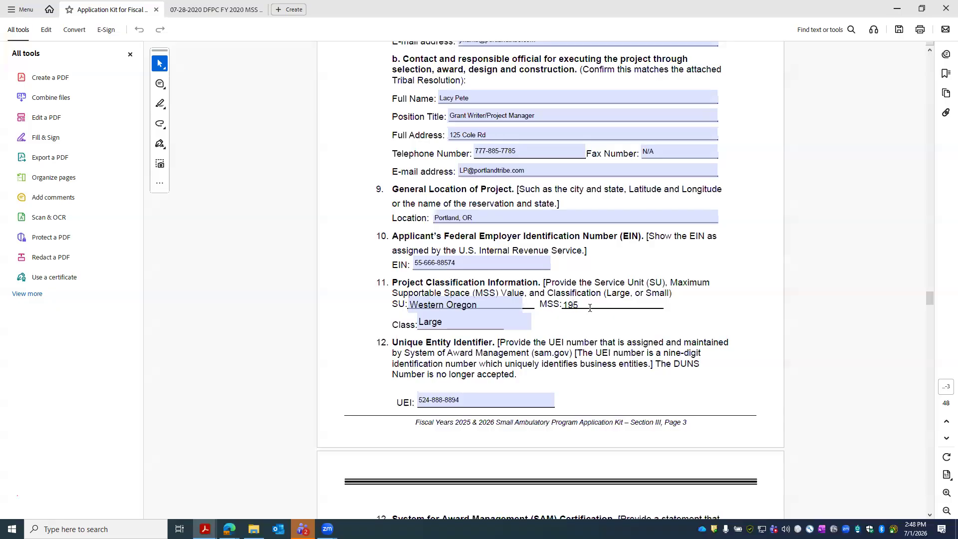
text(000)
click(559, 335)
click(462, 326)
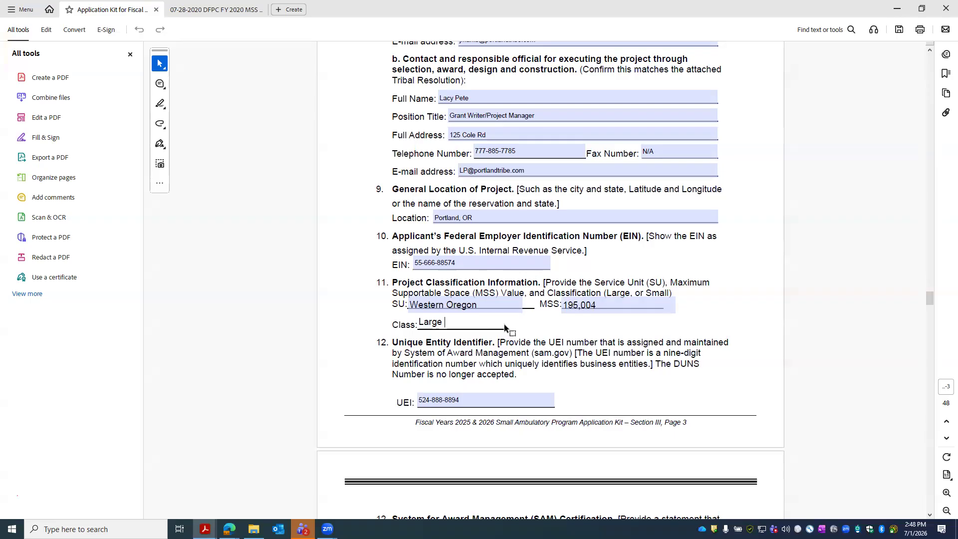
click(556, 341)
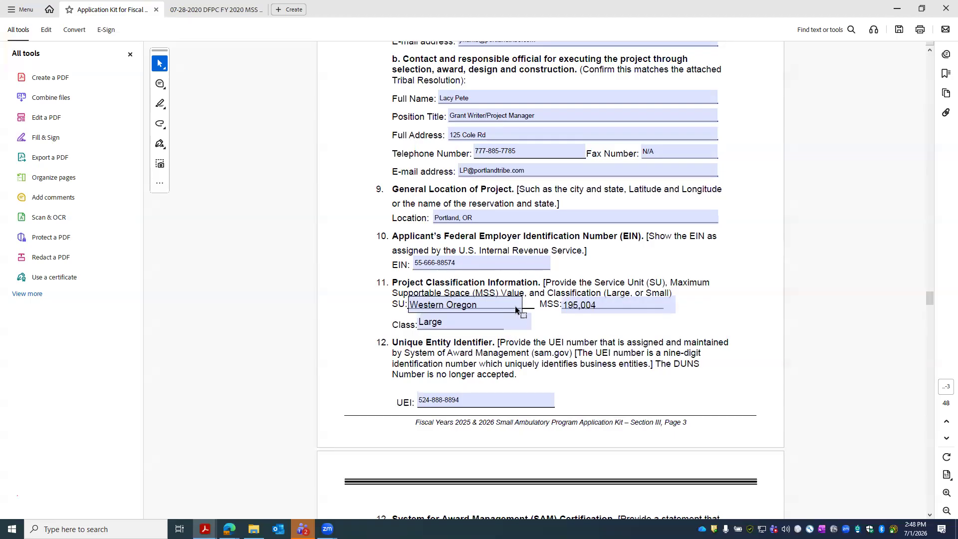
scroll(518, 309, down, 1)
scroll(519, 316, down, 7)
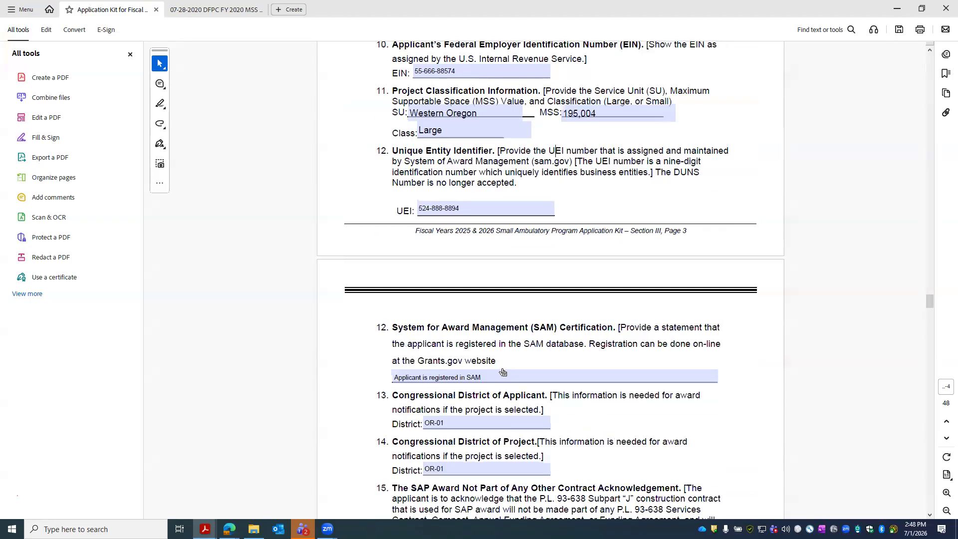
scroll(503, 372, down, 20)
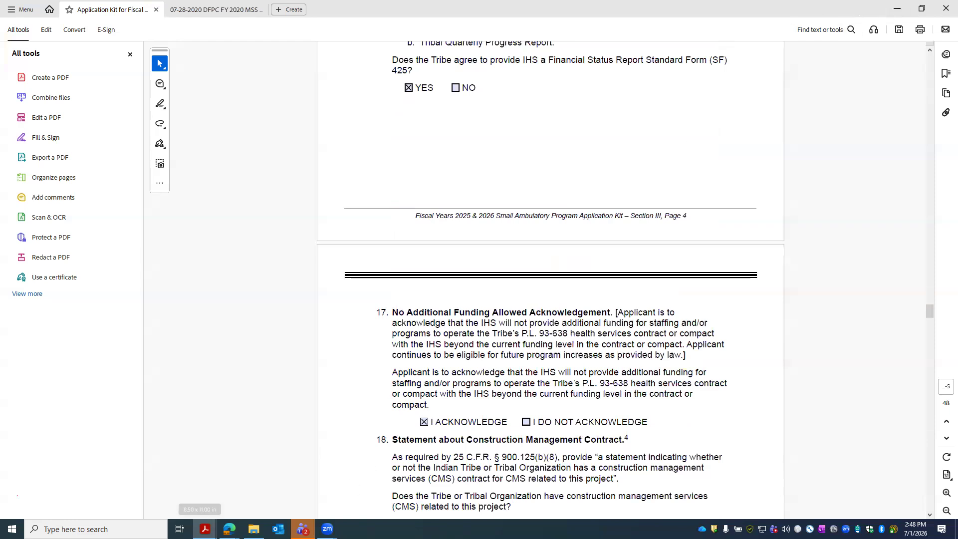
mouse_move(229, 529)
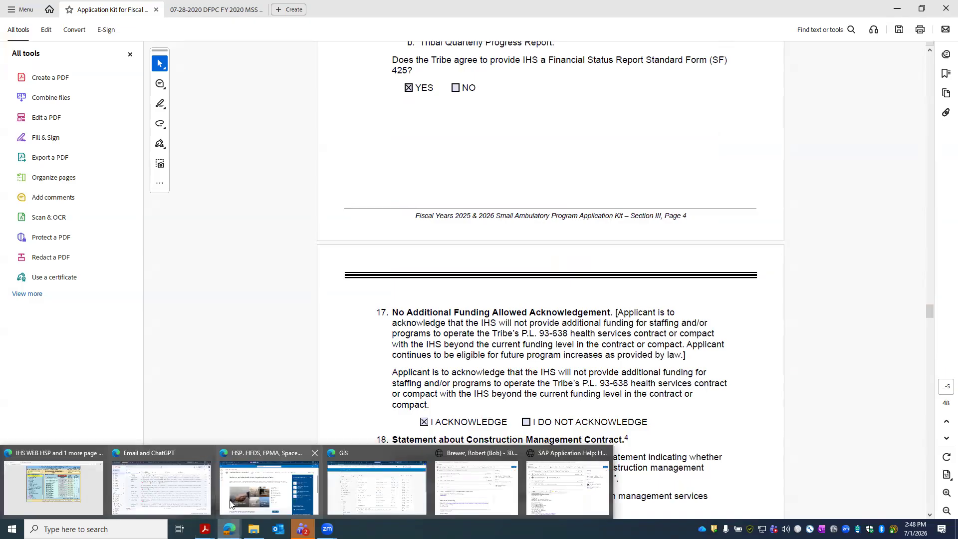
click(70, 497)
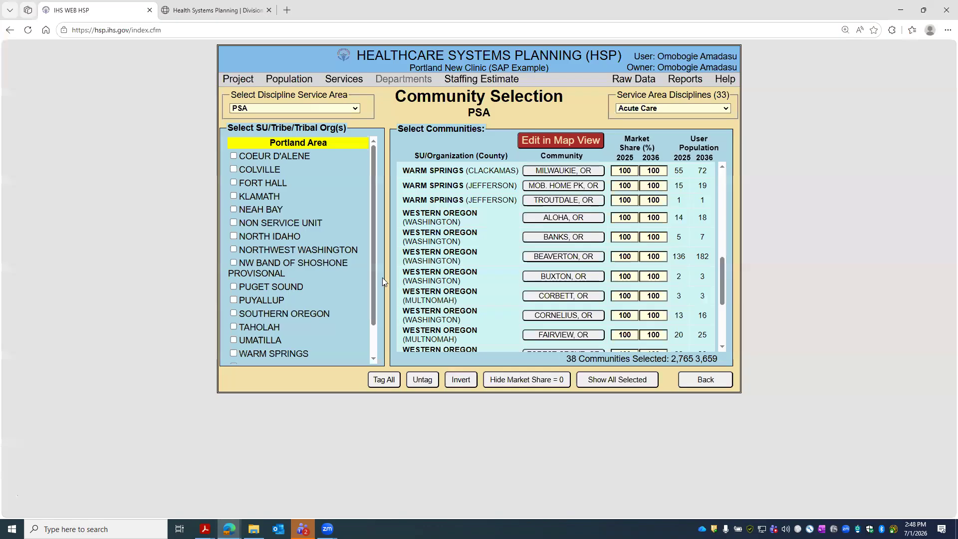
- Go back from Community Selection and open the User Population Override page, showing 3,659 for 2036
scroll(527, 280, down, 1)
scroll(527, 279, down, 3)
click(706, 379)
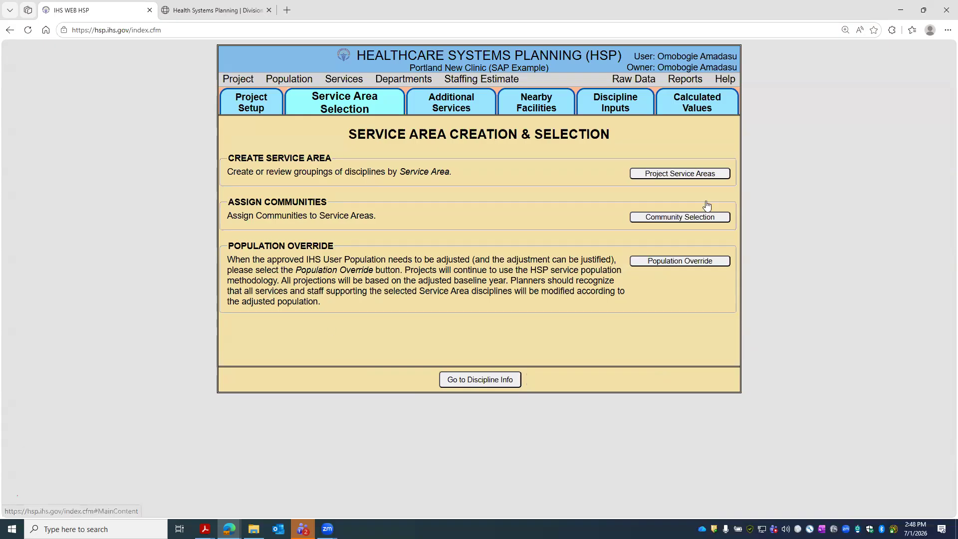
click(702, 260)
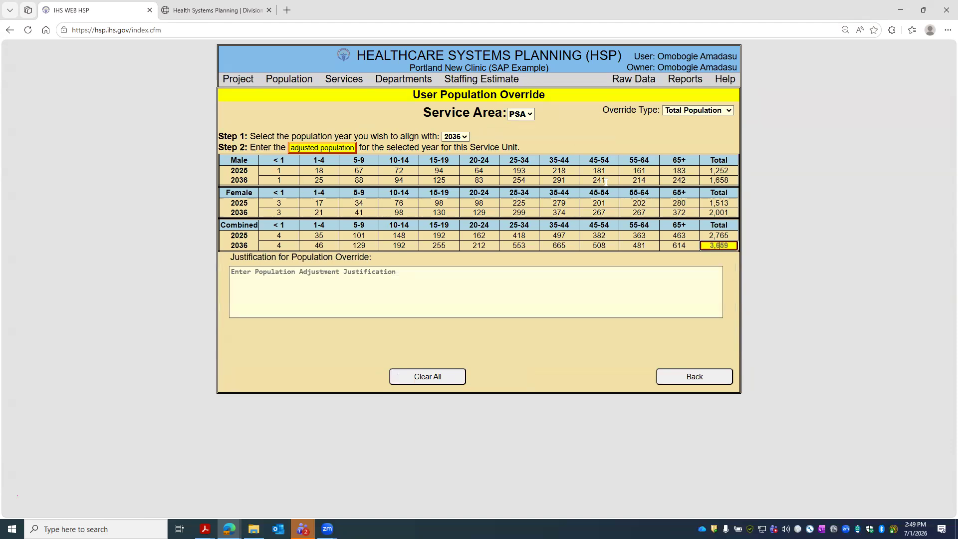
- Review the population override figures, dismiss a chat popup, and go back without entering any adjustment
drag(713, 173, 718, 248)
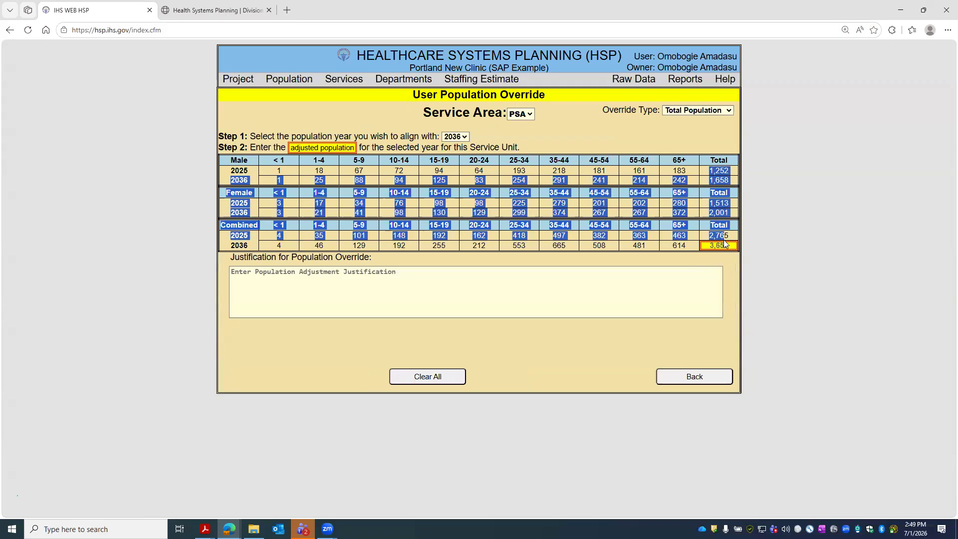
click(657, 271)
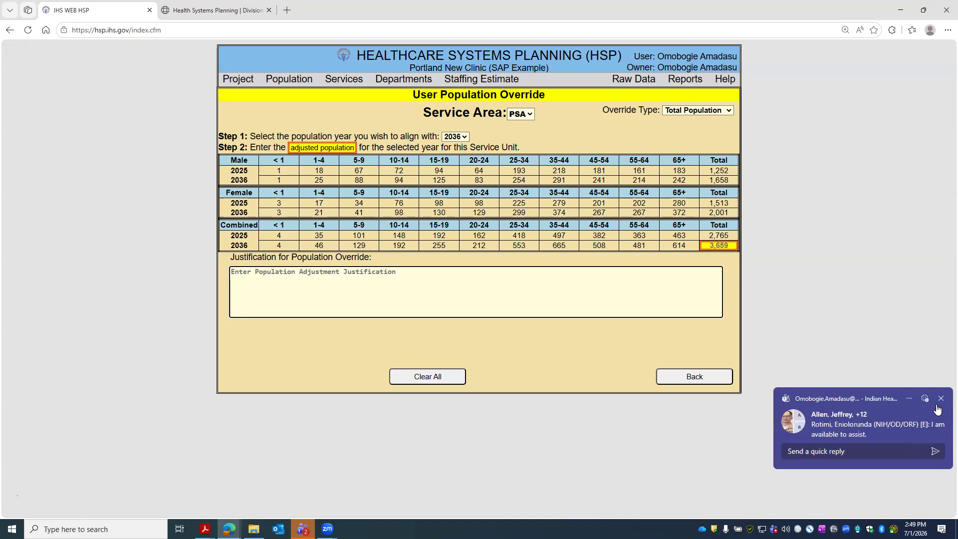
click(941, 399)
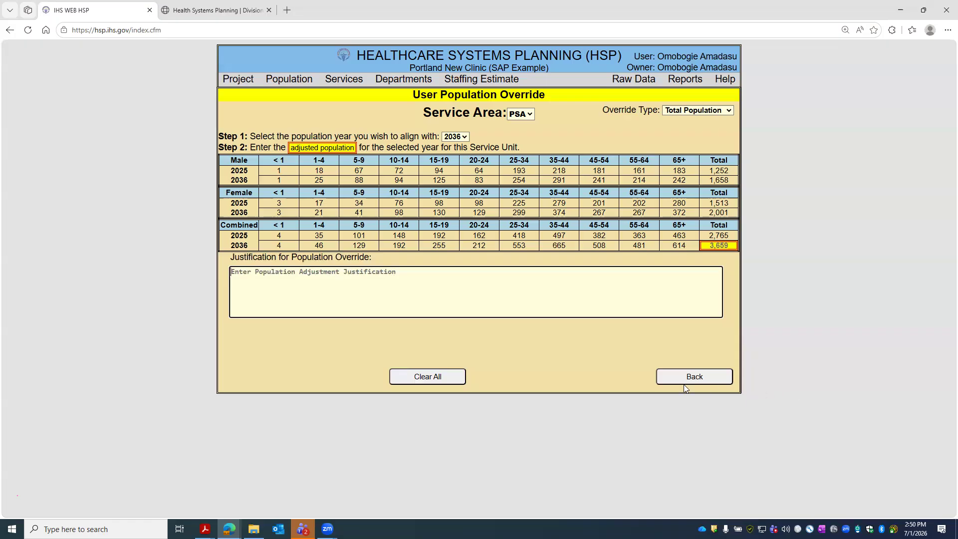
click(719, 381)
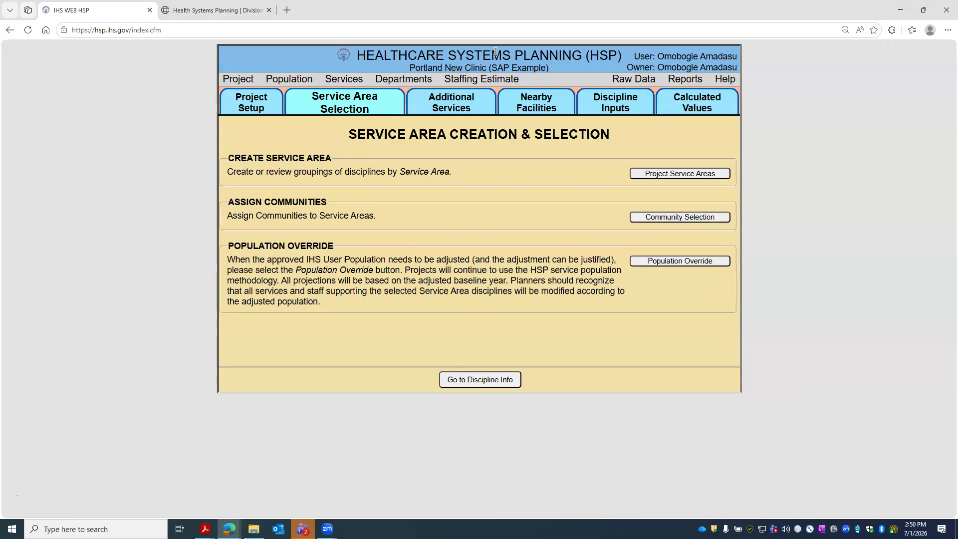
- Run the User Population Report as a PDF with Include Full Community Data (Large)
click(692, 86)
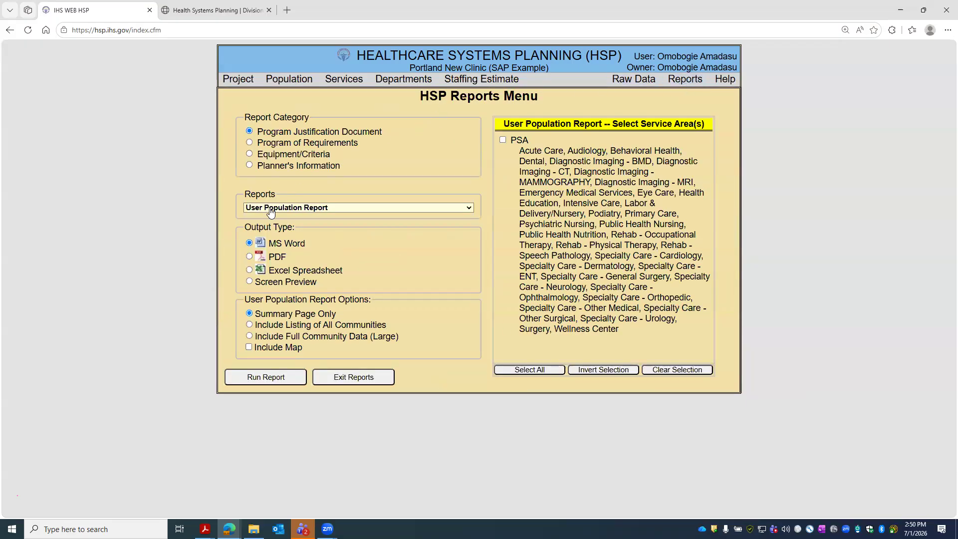
click(248, 336)
click(254, 257)
click(276, 382)
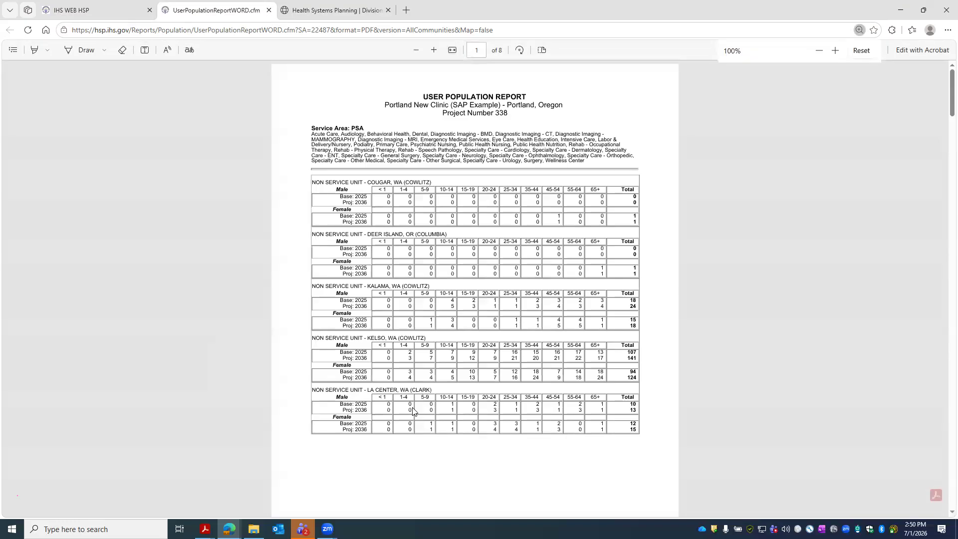
- Scroll to the report's page 8 and highlight the combined 2036 projected total of 3,659
scroll(391, 177, down, 10)
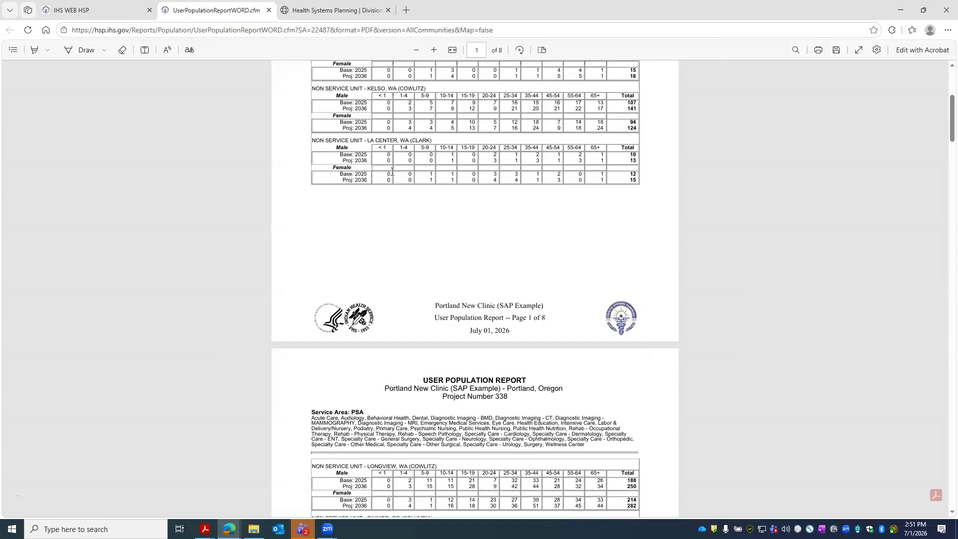
scroll(393, 185, down, 3)
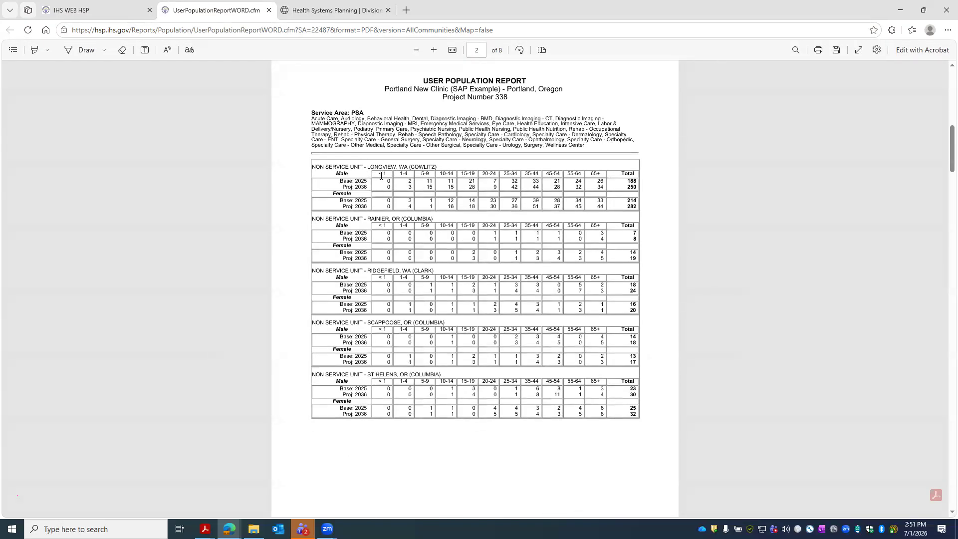
scroll(372, 177, down, 3)
scroll(383, 182, down, 3)
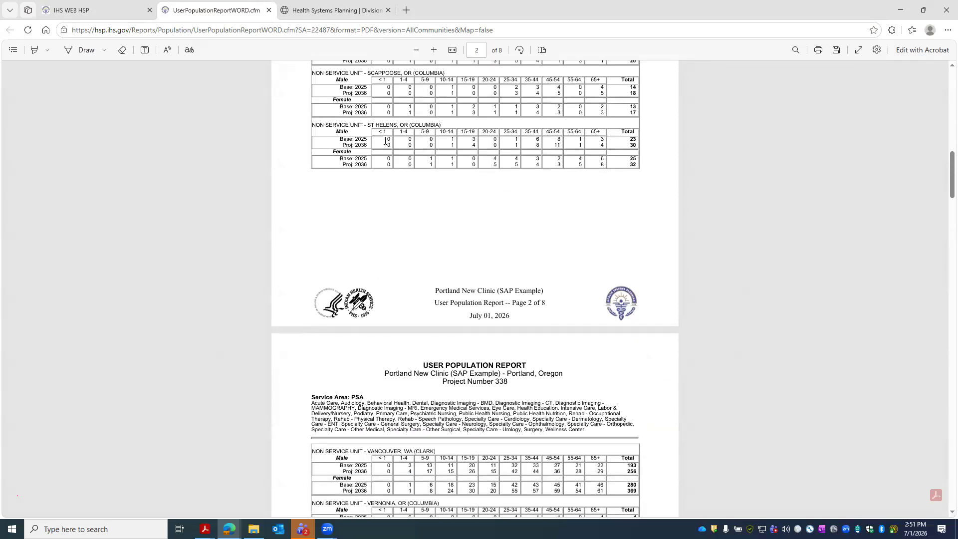
scroll(386, 141, up, 4)
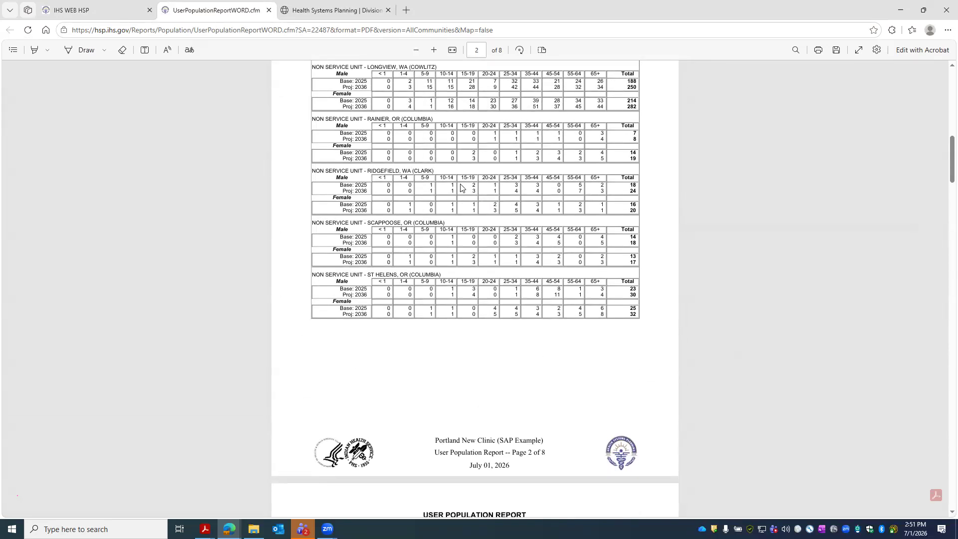
scroll(394, 165, down, 8)
scroll(374, 155, up, 7)
scroll(355, 148, down, 7)
scroll(356, 147, down, 20)
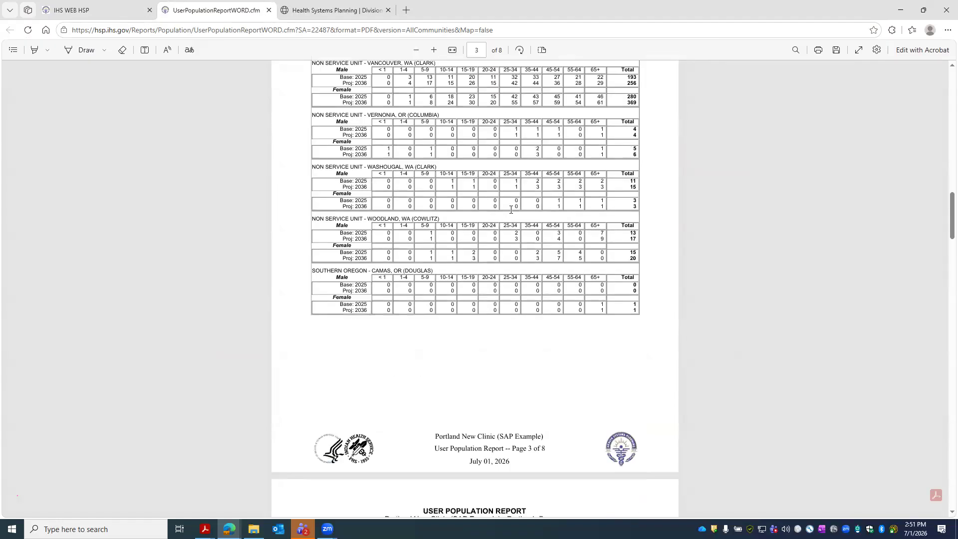
scroll(516, 223, down, 20)
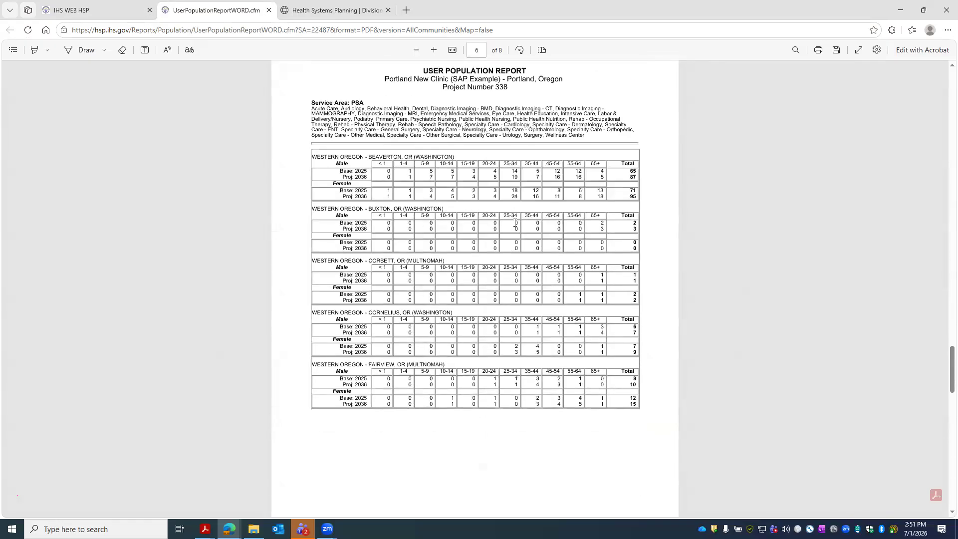
scroll(514, 225, down, 3)
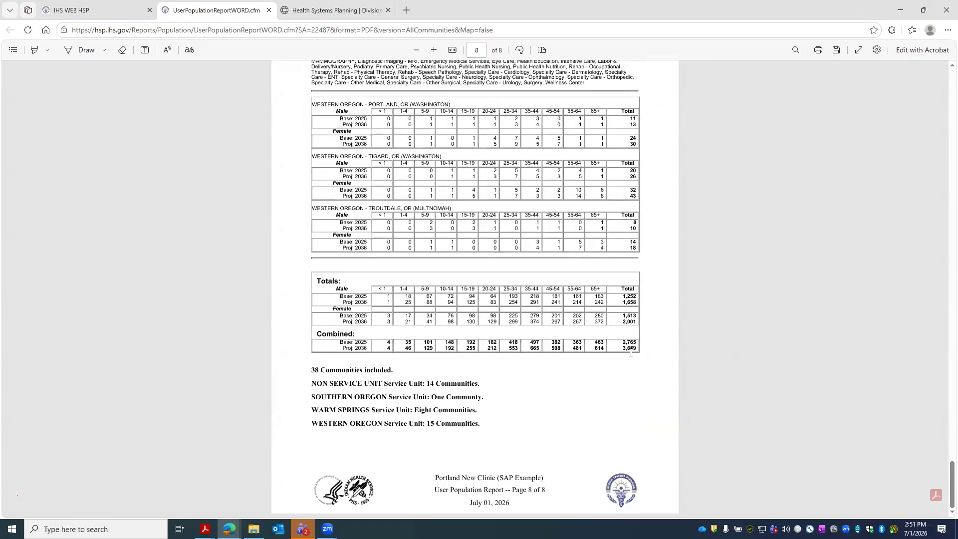
drag(623, 349, 634, 350)
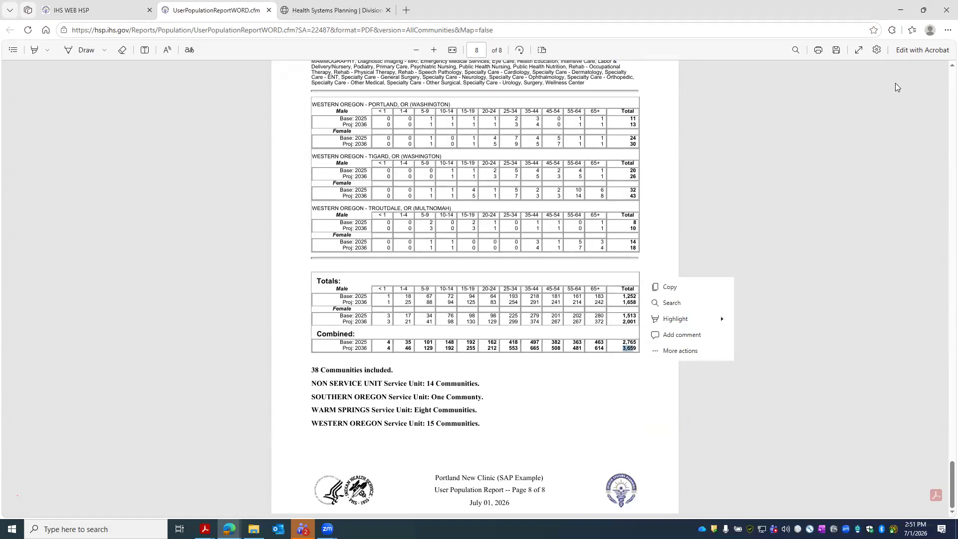
- Zoom in on the Totals table to confirm 38 communities projecting 3,659
click(434, 51)
click(434, 51)
click(434, 51)
scroll(781, 411, down, 3)
scroll(781, 410, down, 5)
scroll(781, 349, up, 1)
click(783, 229)
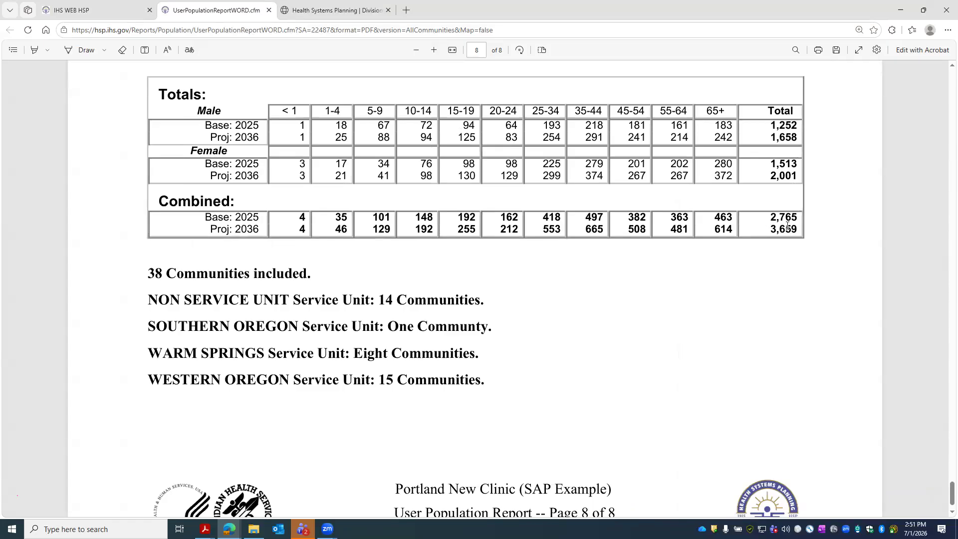
mouse_move(205, 529)
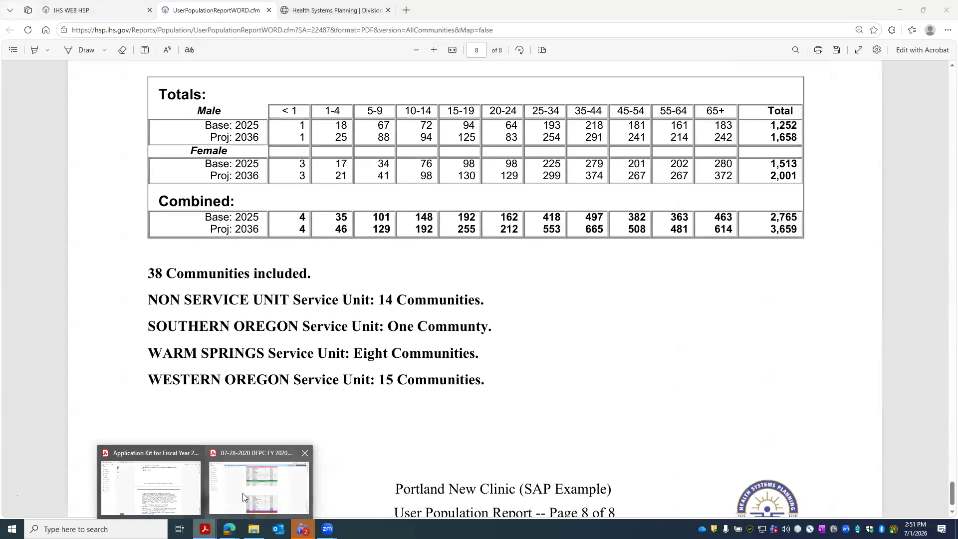
click(189, 492)
- Enter 0 as the existing facility size in line A of the Need for Project table
scroll(676, 236, down, 20)
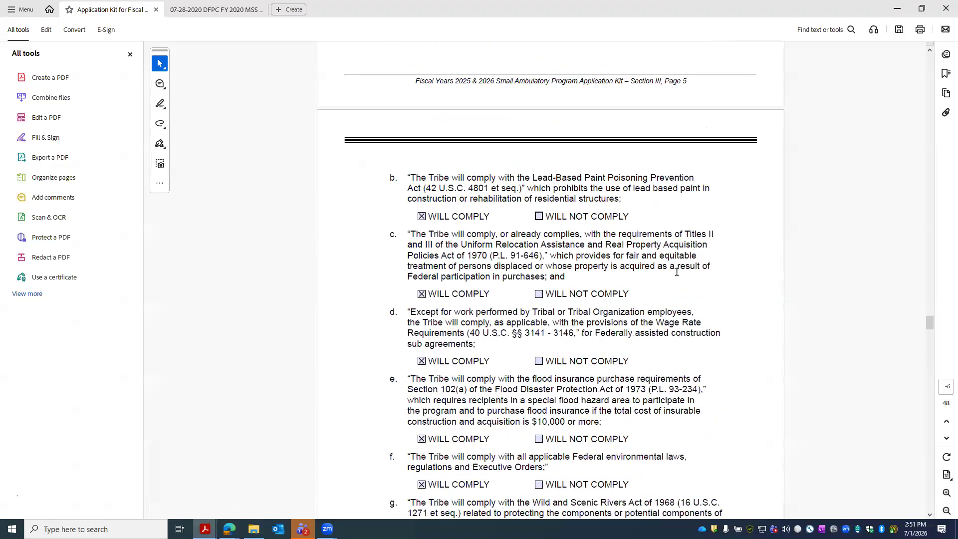
scroll(698, 250, down, 20)
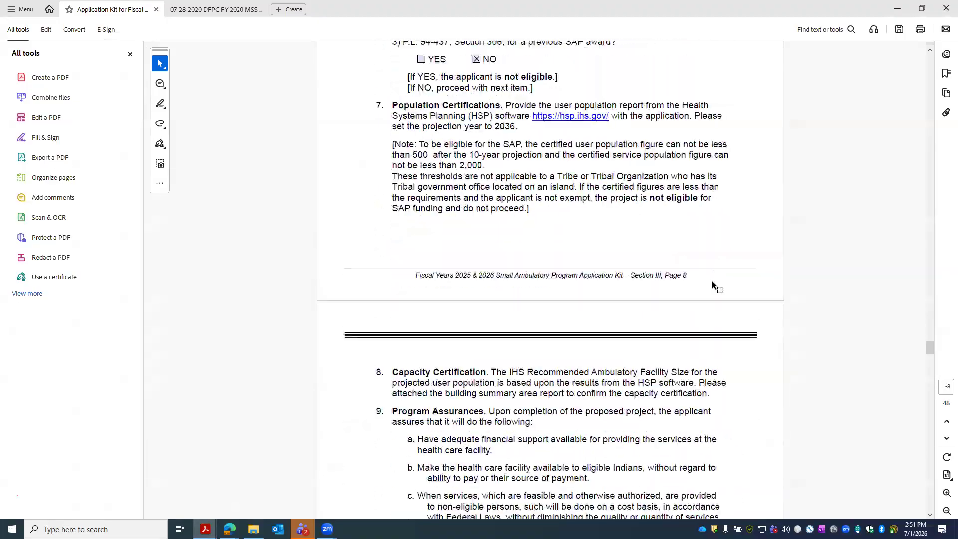
scroll(760, 256, down, 20)
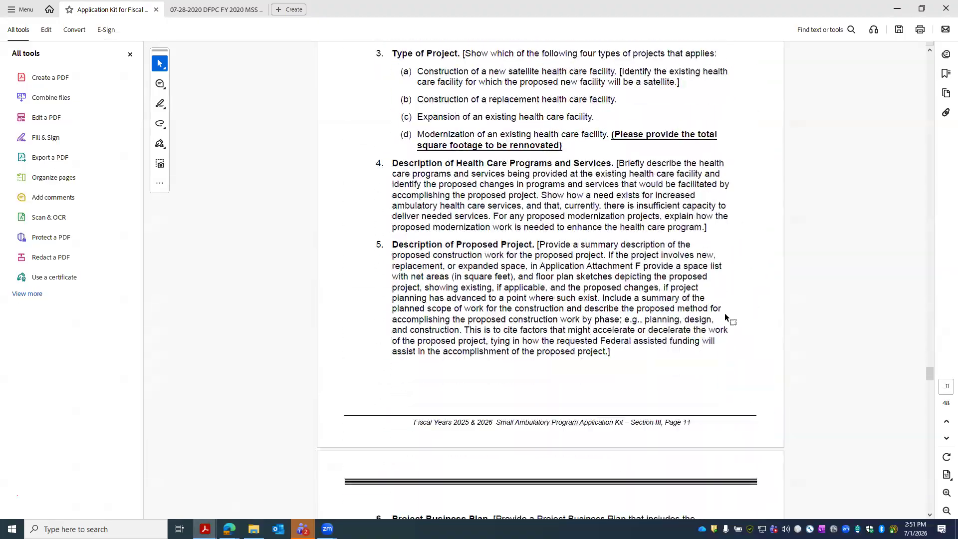
scroll(735, 299, down, 20)
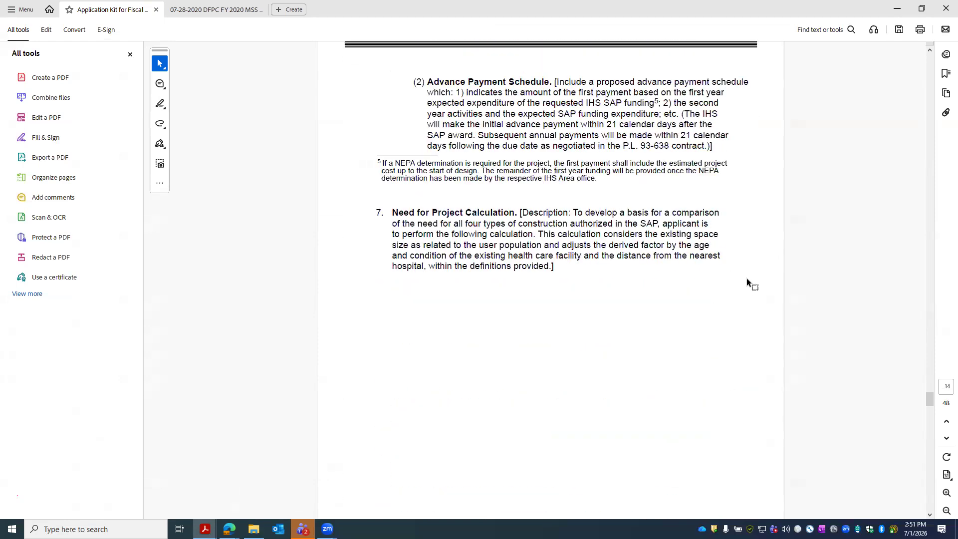
click(719, 253)
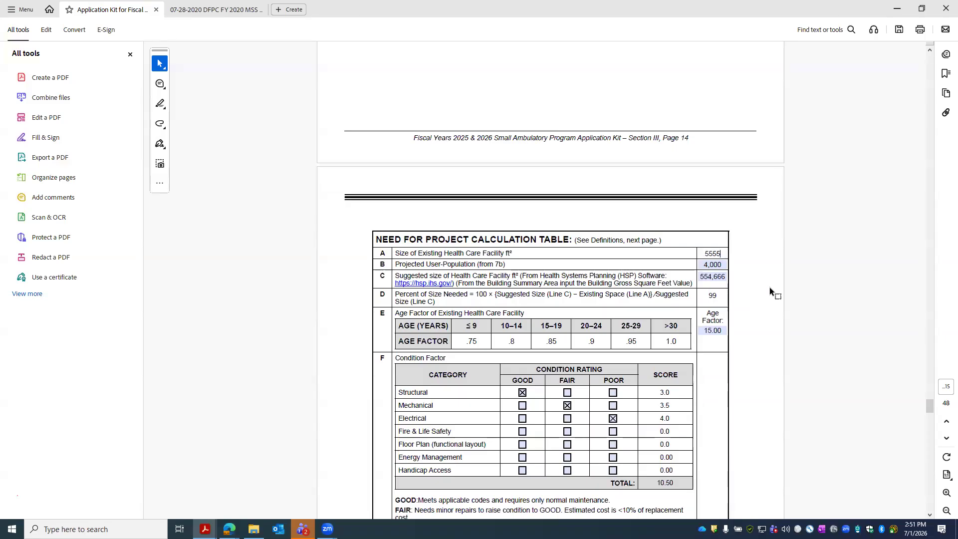
key(BackSpace)
key(BackSpace)
key(BackSpace)
key(BackSpace)
text(0)
click(735, 251)
click(719, 253)
- Replace line B's 4000 with a projected user population of 3,659
click(724, 264)
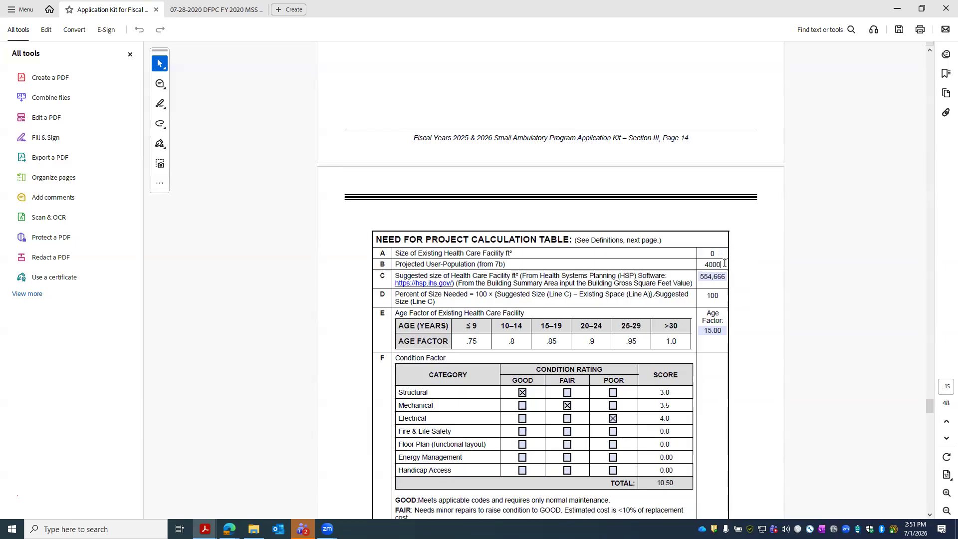
key(Return)
text(3,6)
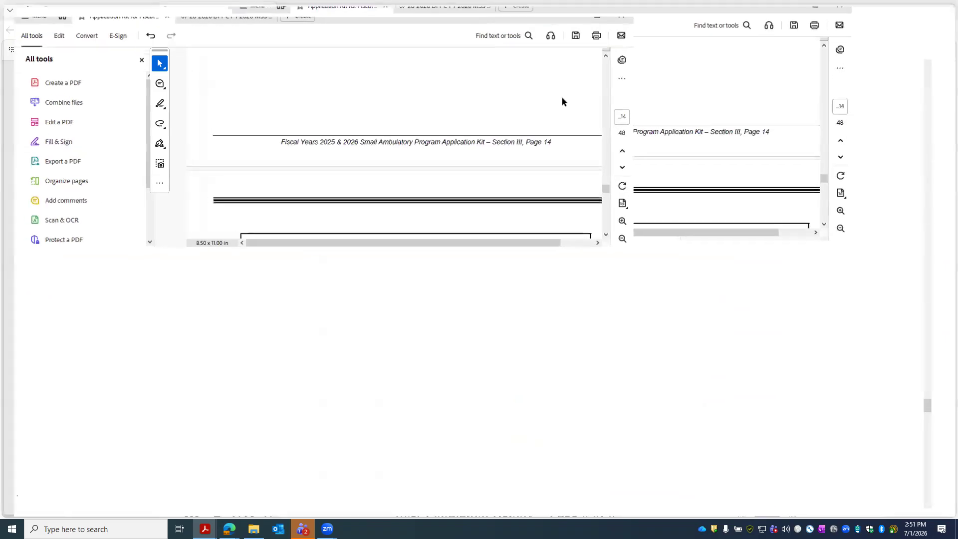
text(59)
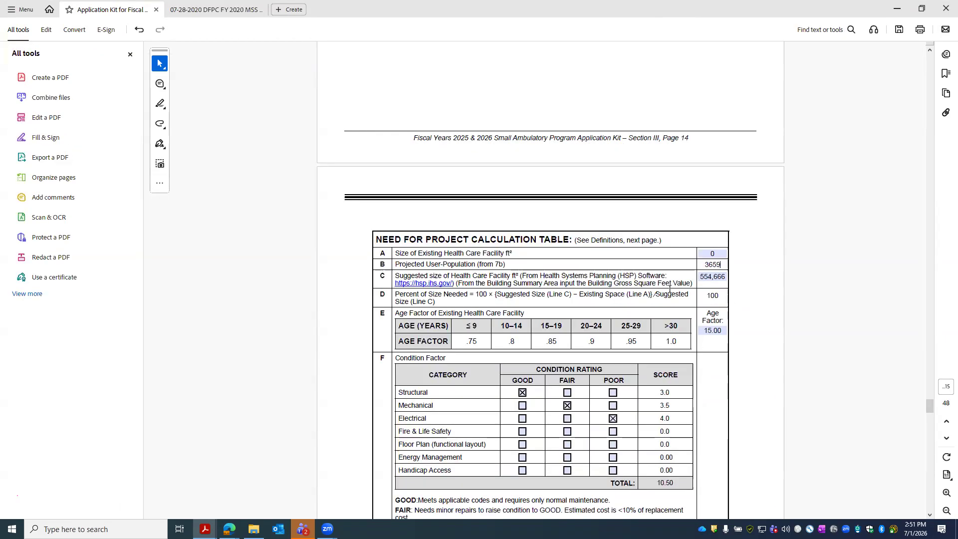
click(712, 281)
- Delete line C's suggested facility size of 554,666, leaving the field empty
double_click(711, 280)
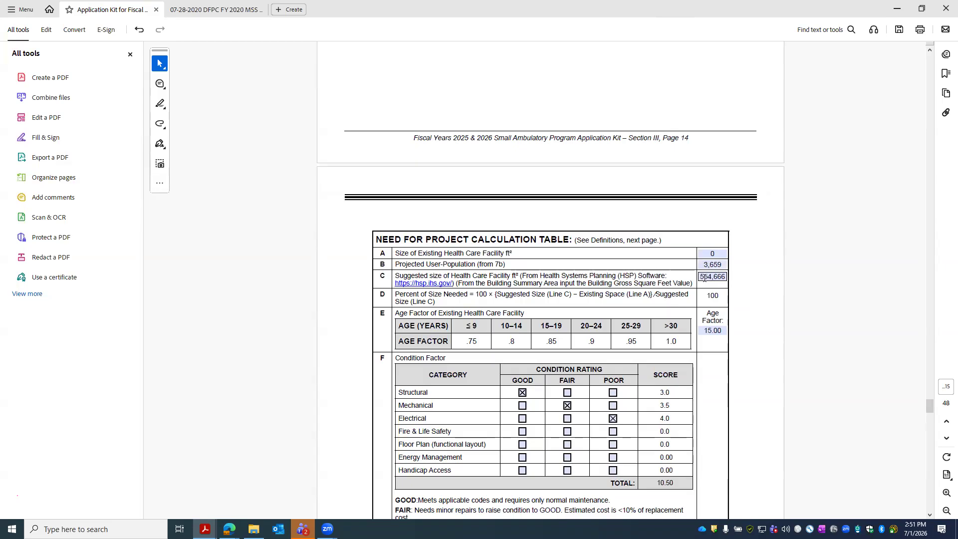
click(706, 278)
drag(702, 278, 751, 292)
key(BackSpace)
click(721, 289)
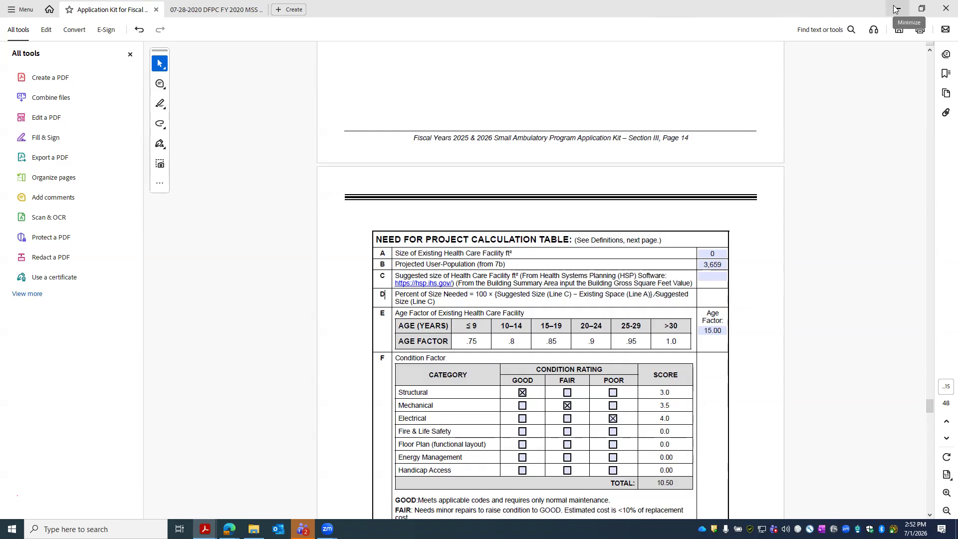
click(728, 253)
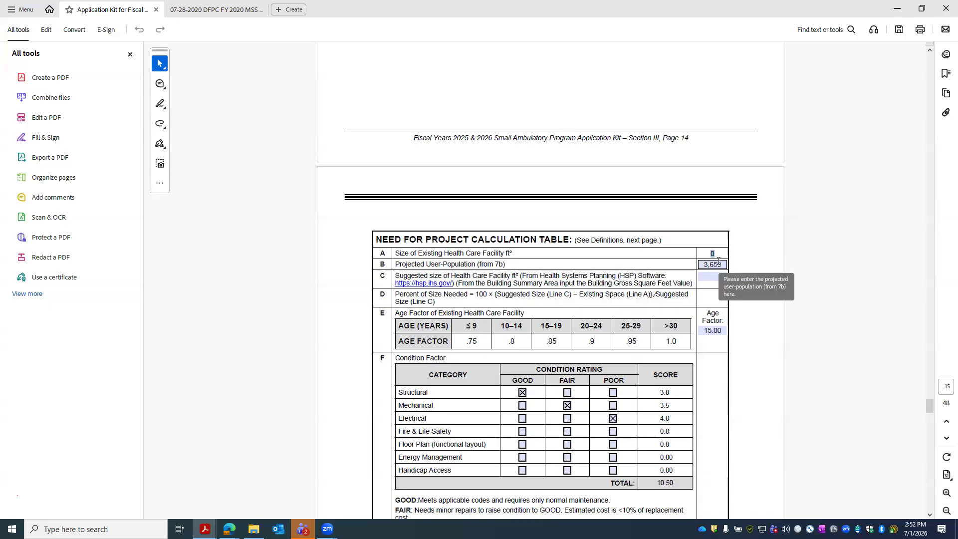
click(716, 254)
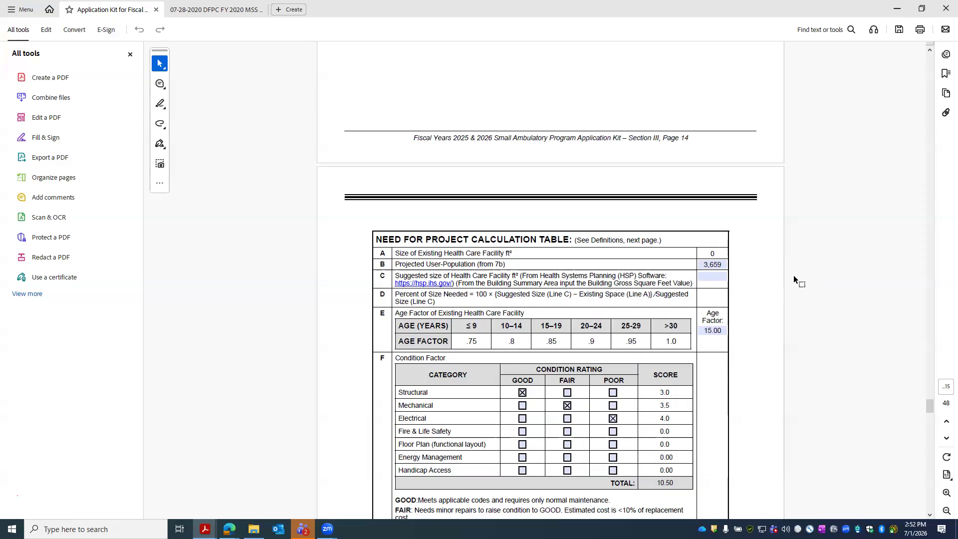
click(709, 279)
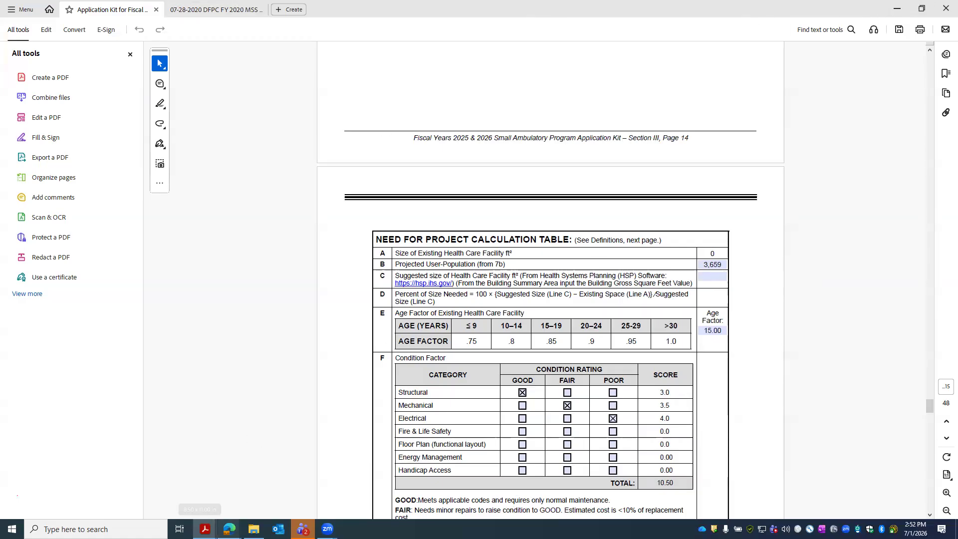
- Generate the Building Area Summary report from the Program of Requirements category in HSP
mouse_move(229, 529)
click(55, 489)
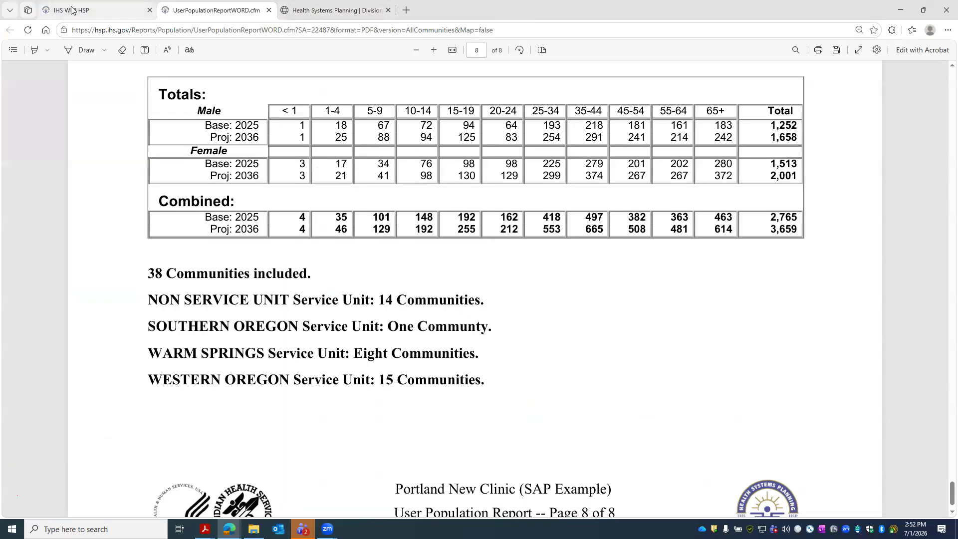
click(73, 10)
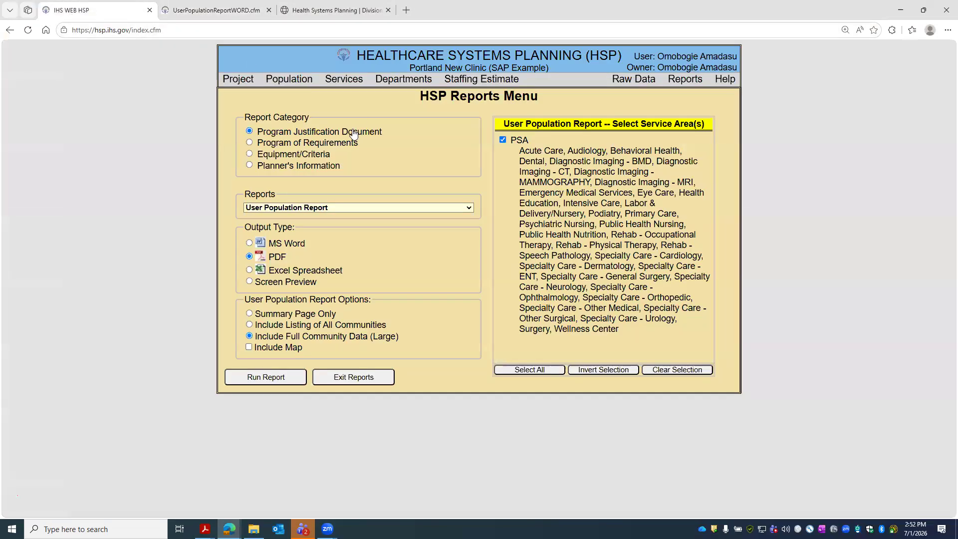
click(282, 144)
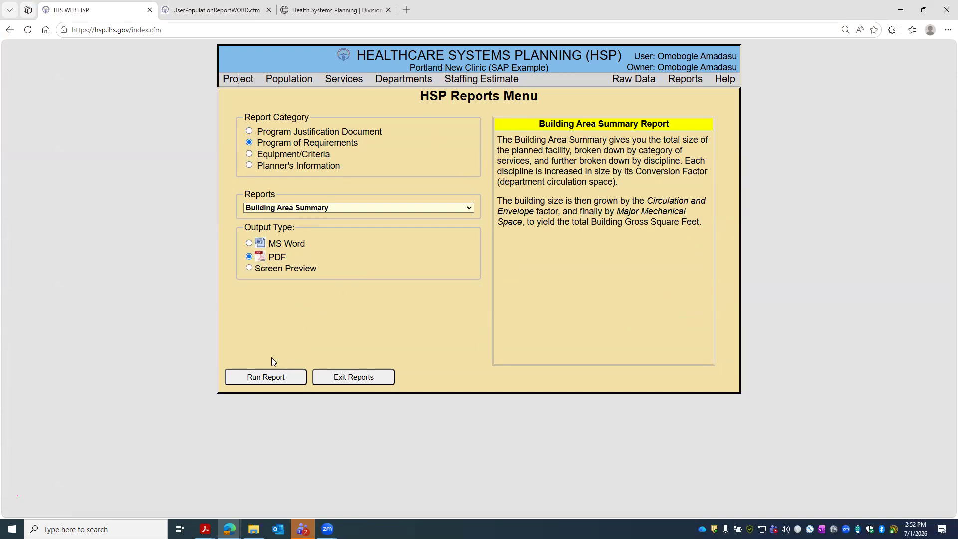
click(274, 377)
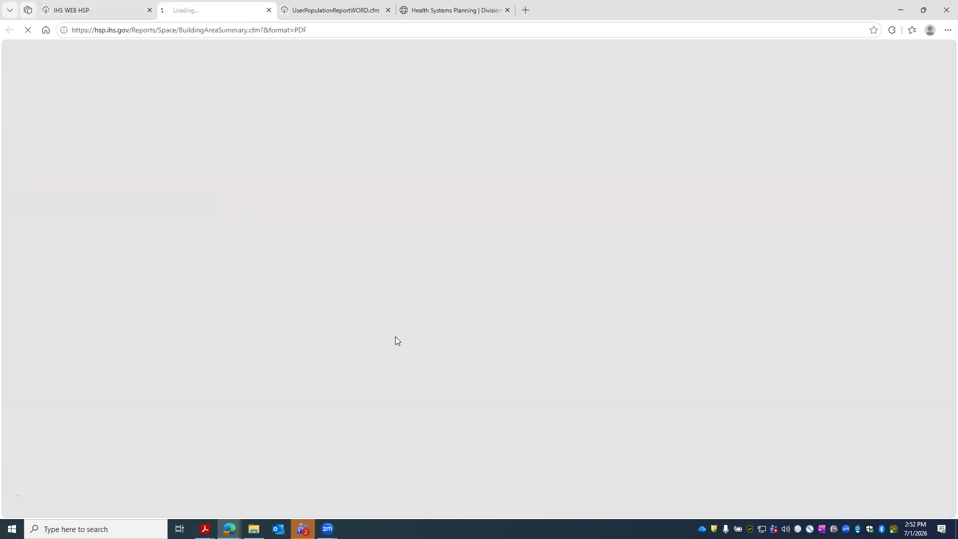
- Zoom into the Building Area Summary to pick out 59,196 building gross square feet
click(309, 11)
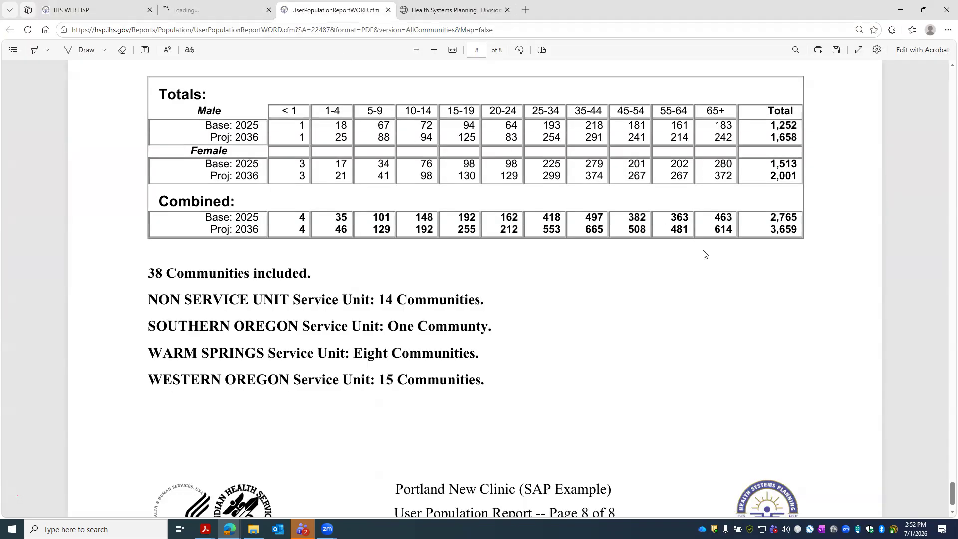
scroll(660, 234, up, 1)
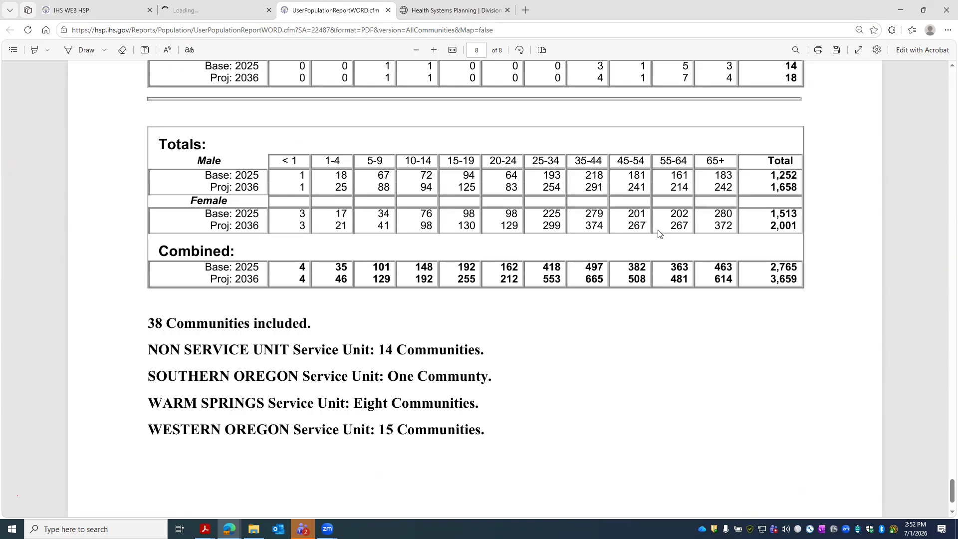
click(203, 11)
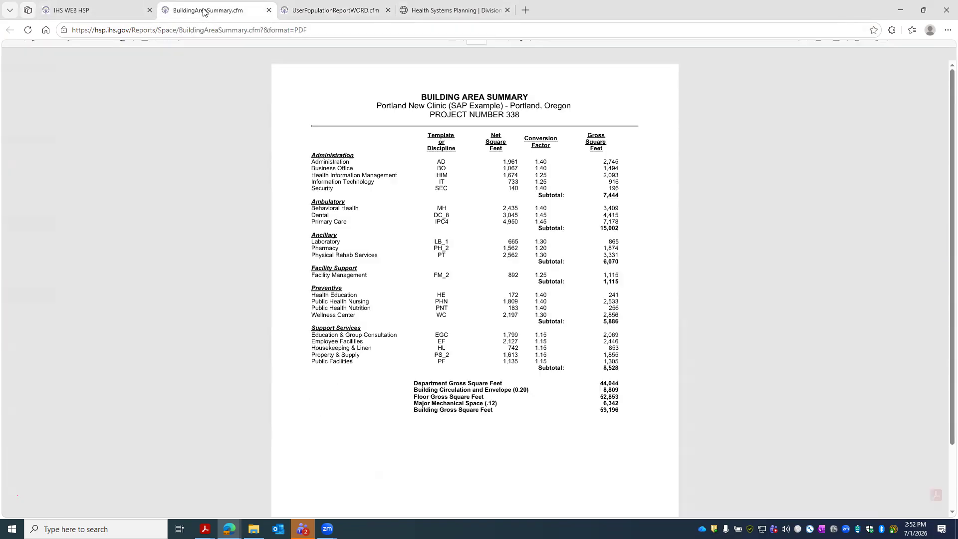
scroll(592, 372, down, 1)
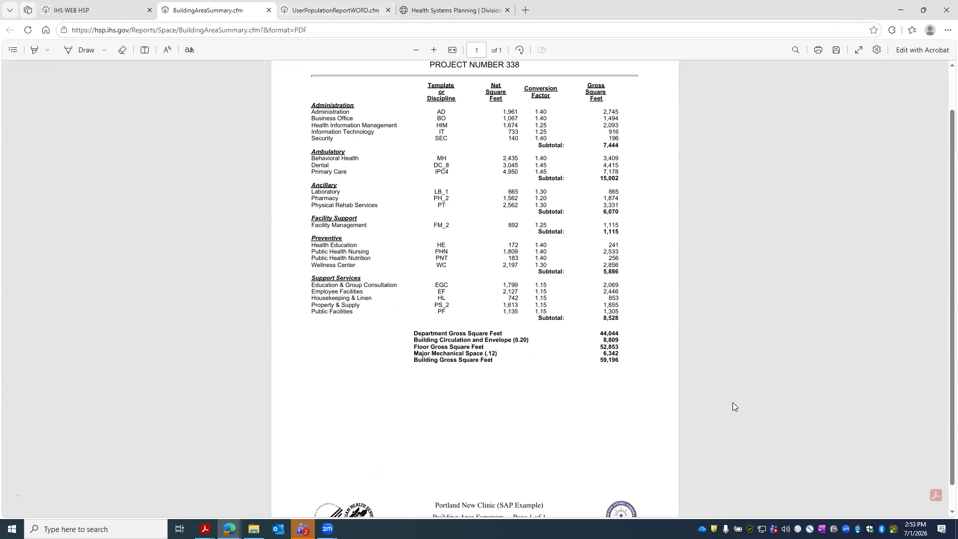
click(433, 51)
click(432, 51)
click(433, 50)
scroll(757, 313, down, 10)
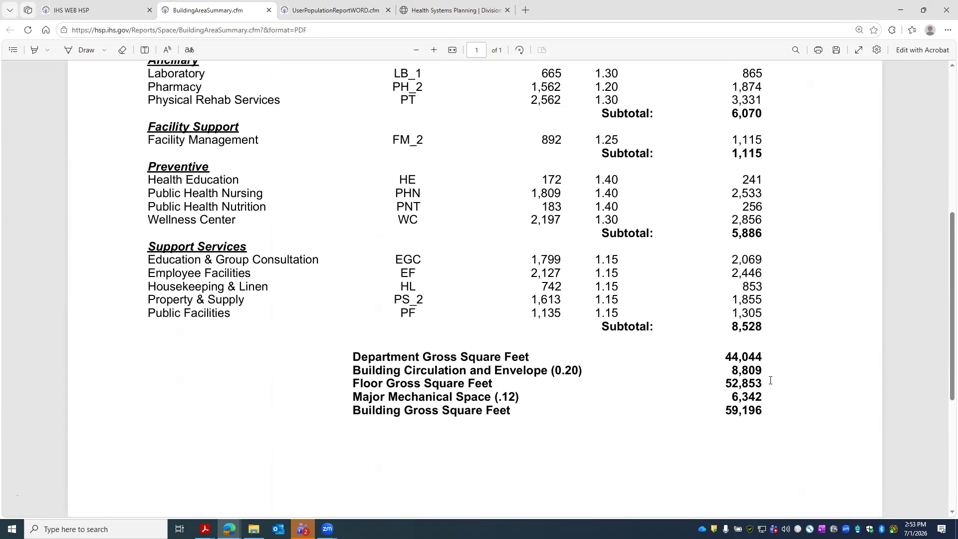
scroll(731, 310, up, 3)
double_click(754, 313)
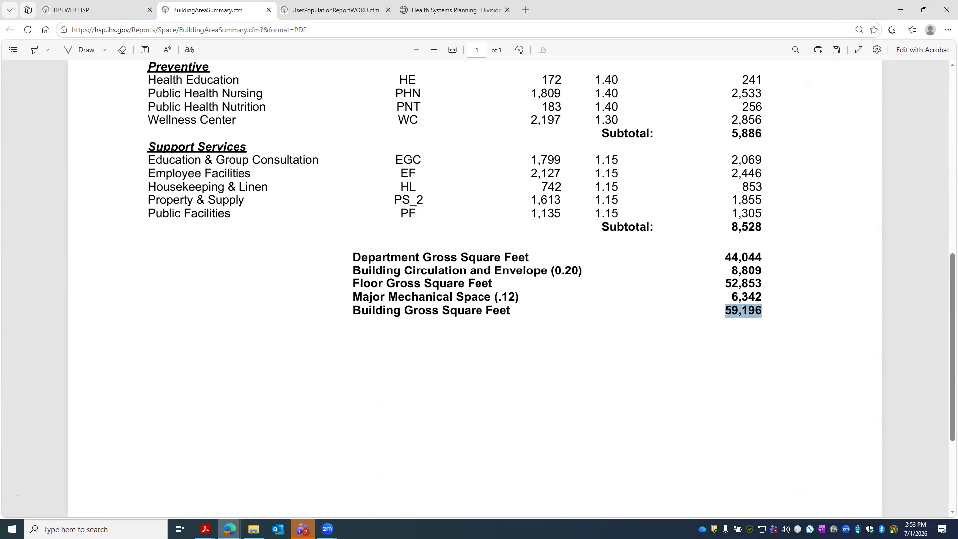
click(205, 529)
click(150, 487)
click(721, 280)
- Enter 59,196 in line C, test 25,000 in line A, then reset line A to 0
text(59)
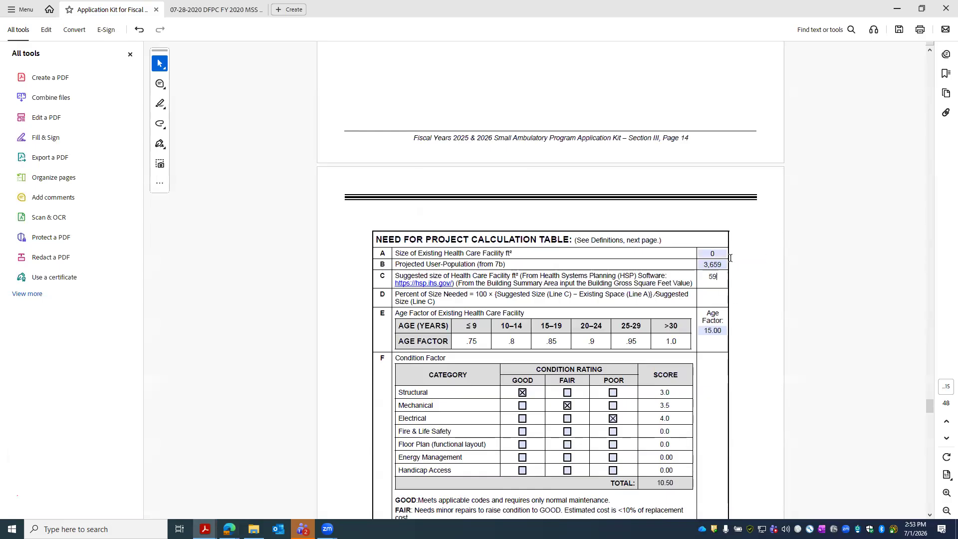
text(,196)
click(670, 304)
click(720, 254)
key(BackSpace)
text(5)
text(25000)
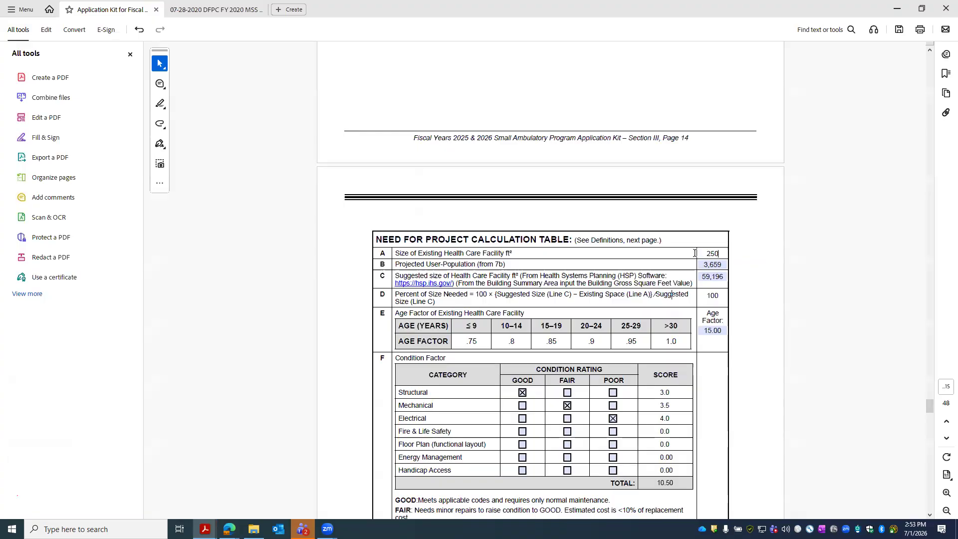
click(760, 289)
click(717, 296)
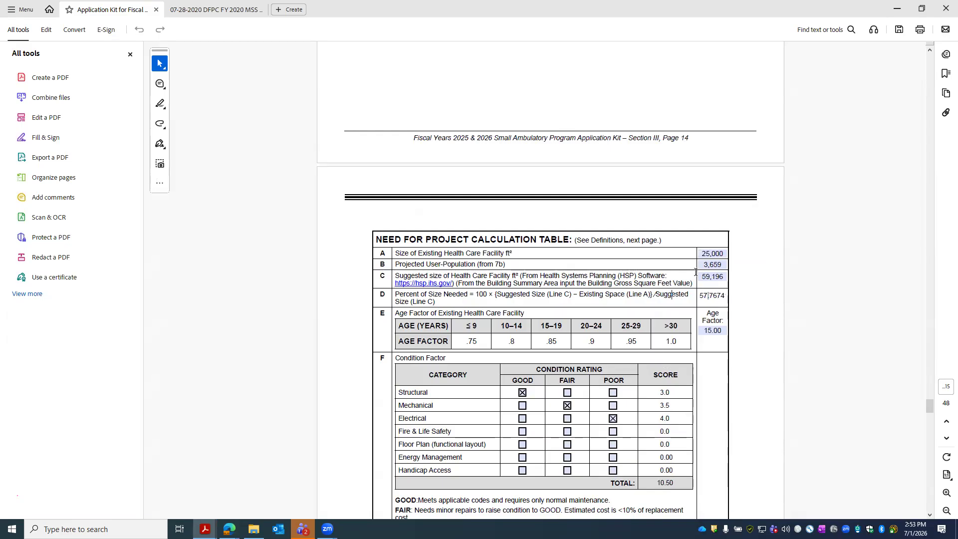
click(724, 254)
double_click(724, 254)
text(0)
key(Return)
- Try age factor values 0.75, 1.0 and 0 in the Age Factor field
click(711, 330)
key(BackSpace)
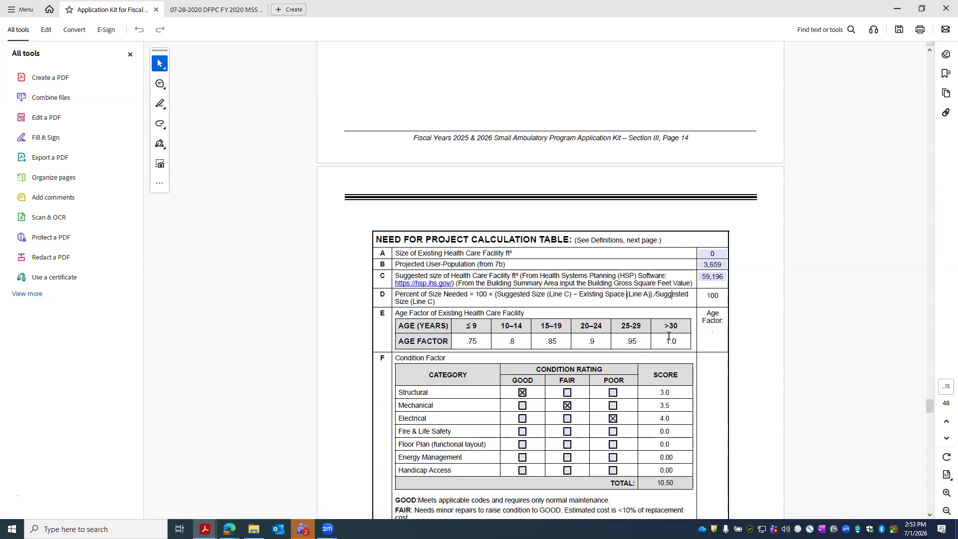
text(.75)
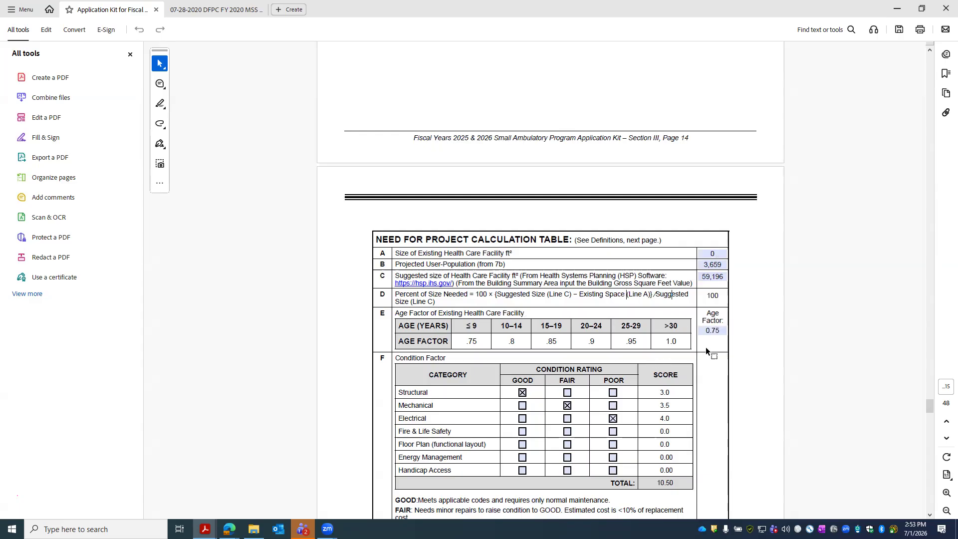
scroll(706, 349, down, 3)
scroll(713, 319, up, 2)
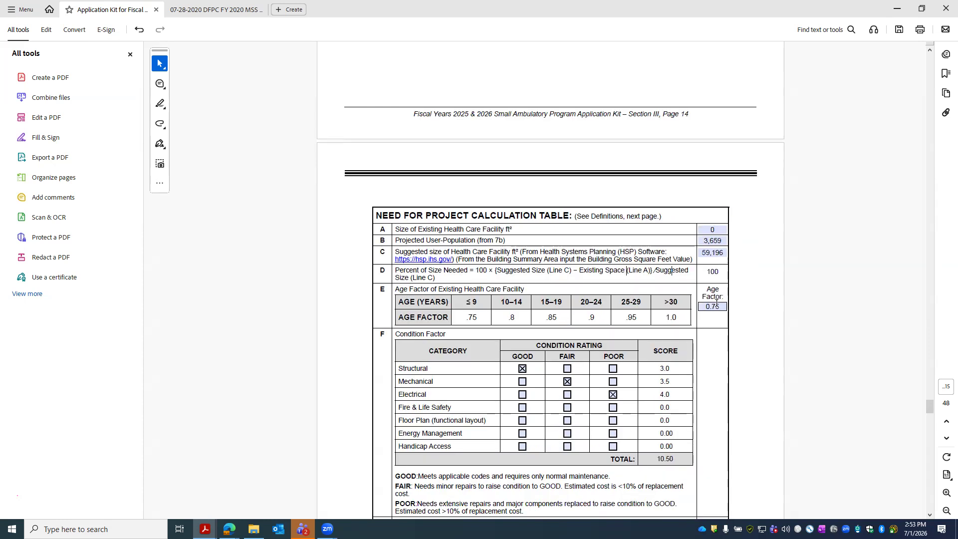
drag(723, 306, 698, 307)
text(1.0)
click(693, 295)
scroll(711, 327, down, 2)
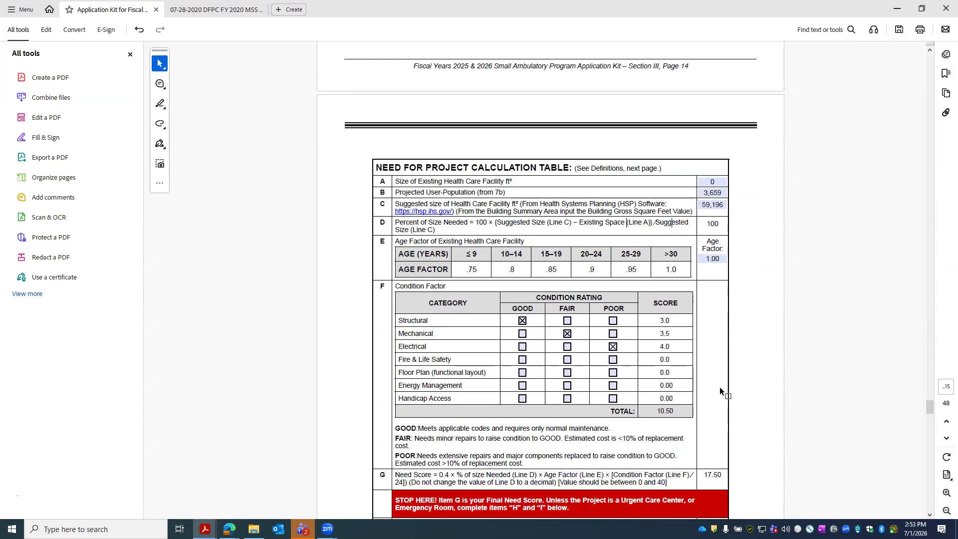
scroll(651, 290, up, 1)
click(710, 281)
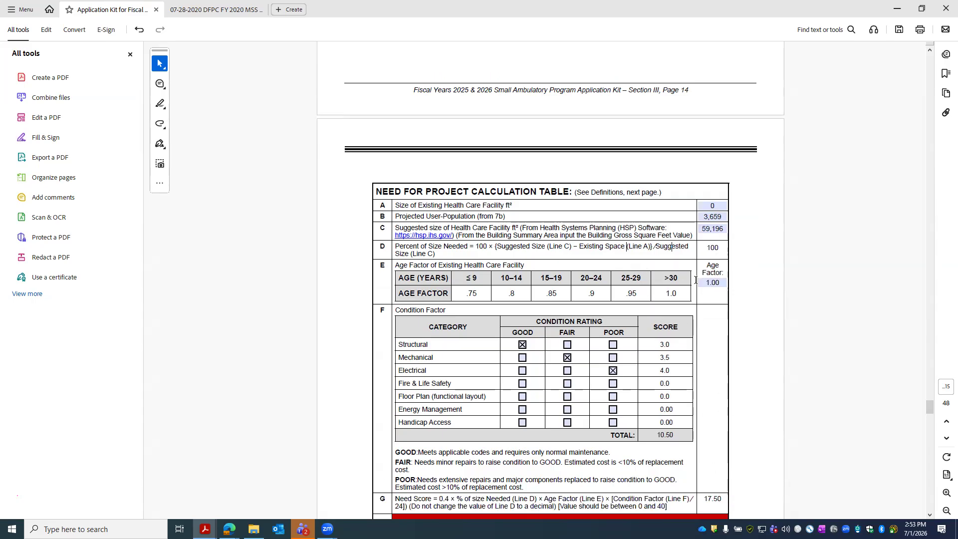
click(700, 281)
text(0)
click(747, 387)
- Test 0.85, then settle the age factor at 1.00, giving a Need Score of 17.50
click(709, 285)
text(1.)
click(715, 348)
drag(725, 286, 684, 285)
text(.85)
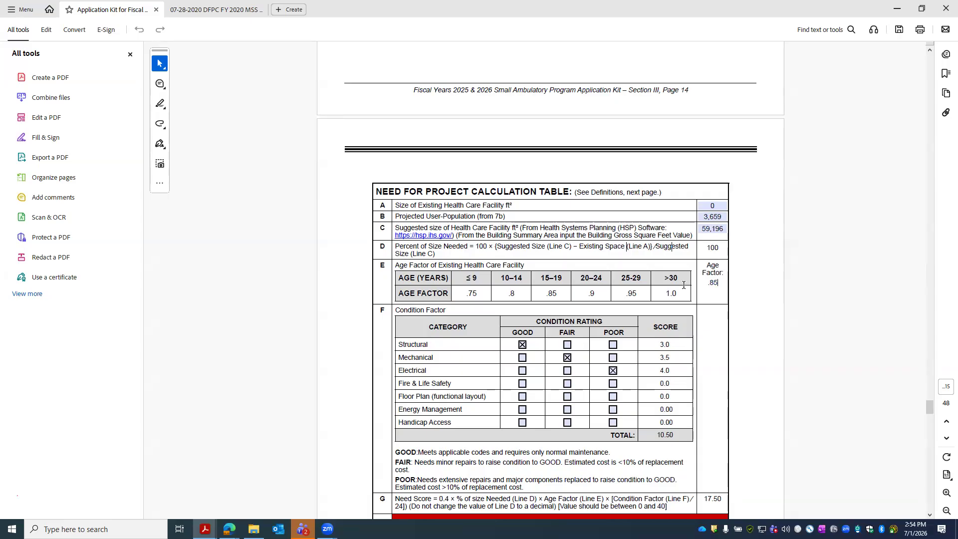
click(705, 337)
double_click(723, 282)
text(1.0)
click(722, 334)
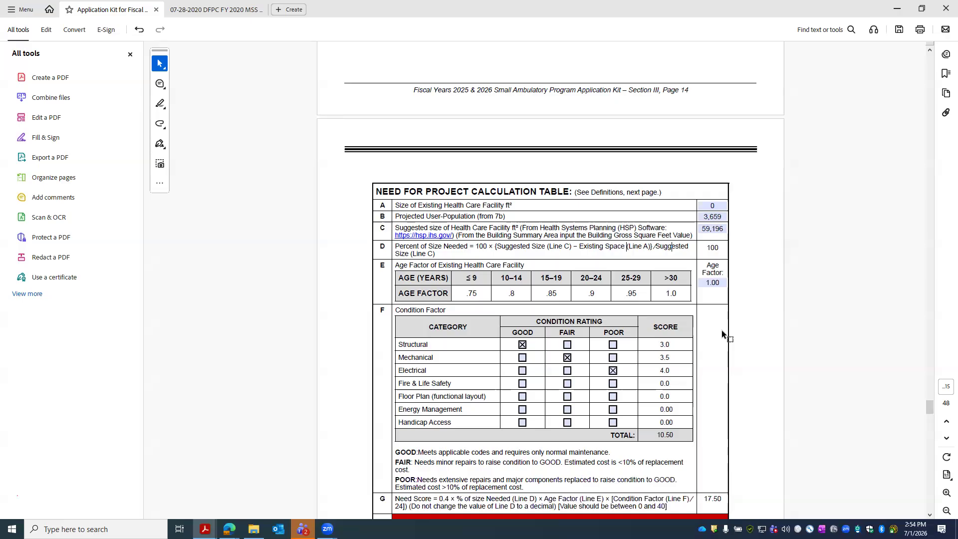
scroll(701, 334, down, 2)
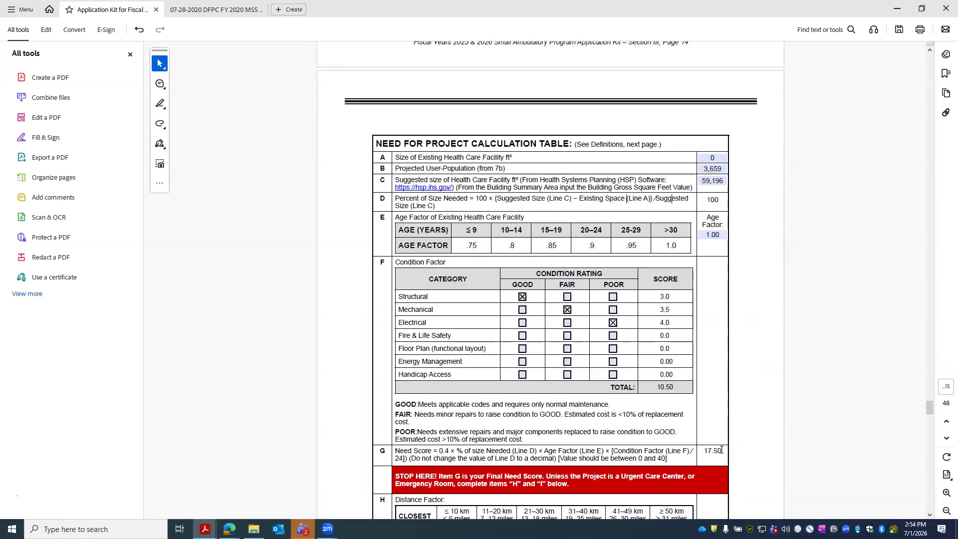
- Clear the existing Structural FAIR, Mechanical FAIR and Electrical POOR condition ratings
click(567, 311)
click(568, 311)
click(567, 297)
click(568, 310)
click(568, 297)
click(614, 323)
- Rate all seven condition factors, Structural through Handicap Access, as POOR
click(613, 297)
click(613, 310)
click(613, 323)
click(613, 335)
click(613, 349)
click(613, 362)
click(613, 375)
scroll(741, 447, down, 1)
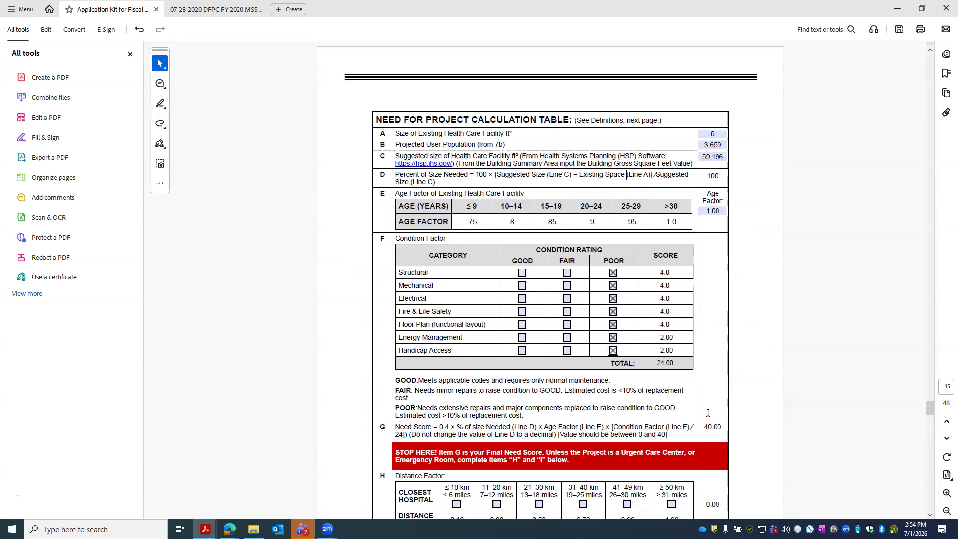
- Rate Structural and Energy FAIR and Mechanical, Electrical, Floor Plan and Handicap GOOD, giving Need Score 32.92
click(568, 272)
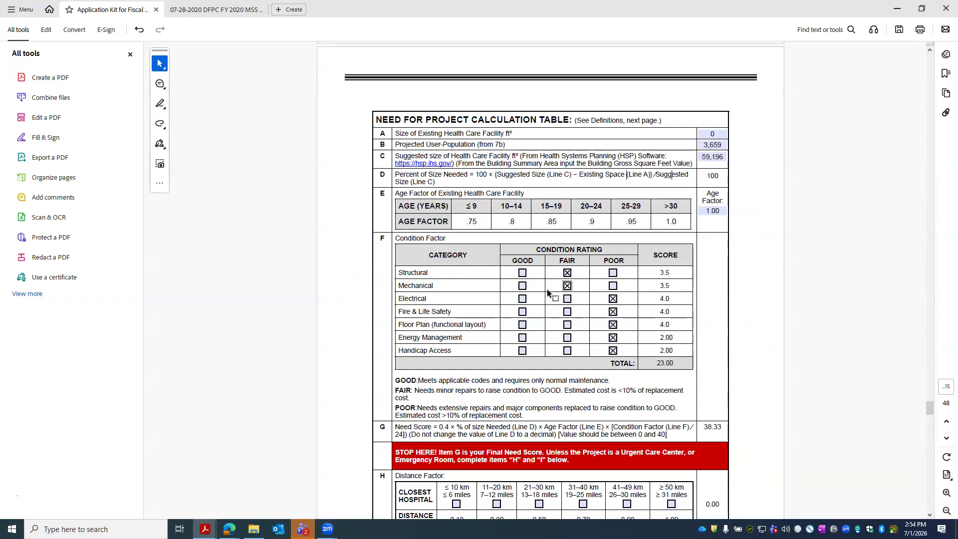
click(523, 286)
click(522, 324)
click(523, 299)
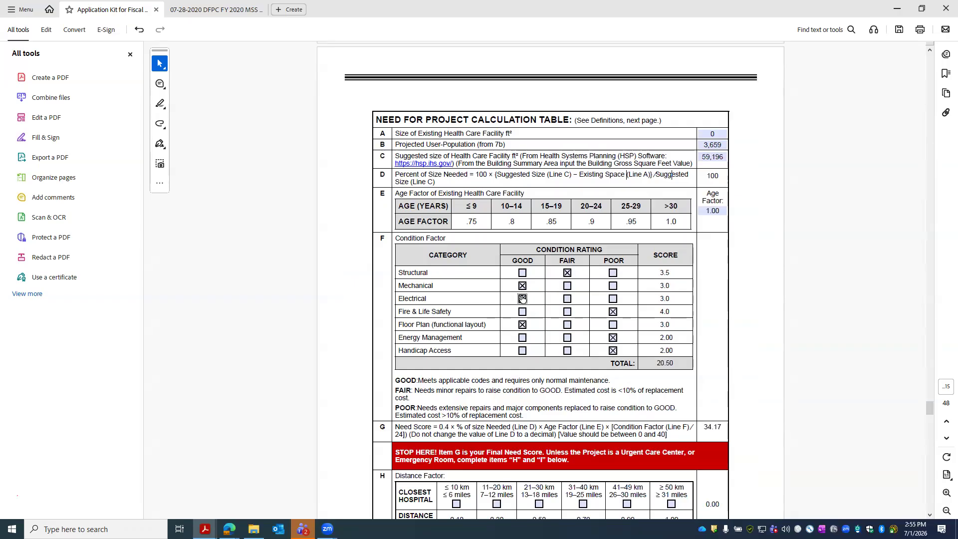
click(568, 337)
click(522, 350)
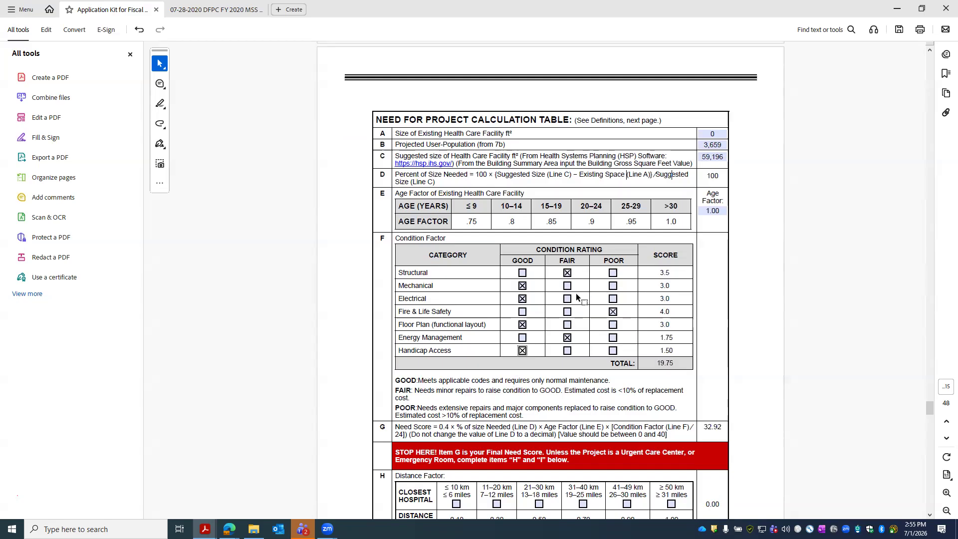
scroll(564, 362, down, 1)
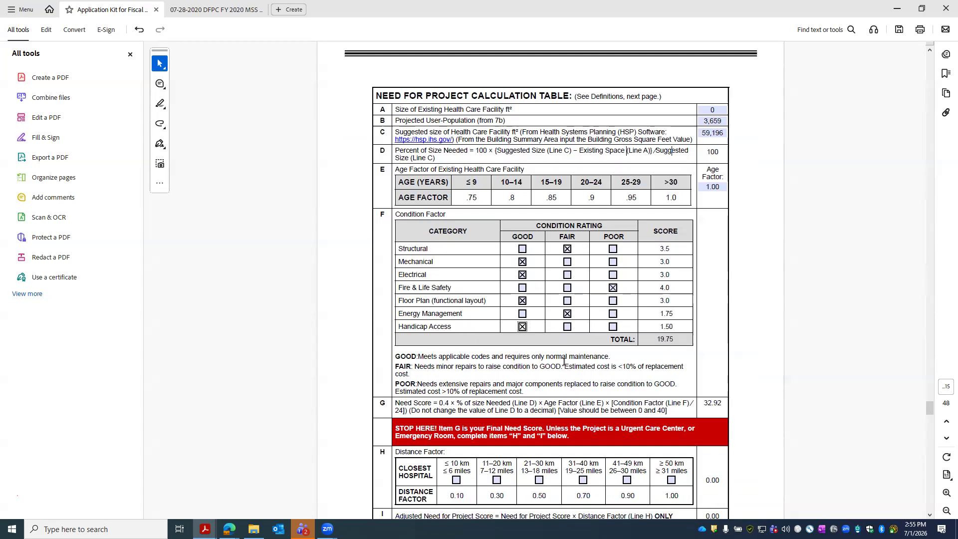
click(713, 405)
scroll(722, 394, down, 4)
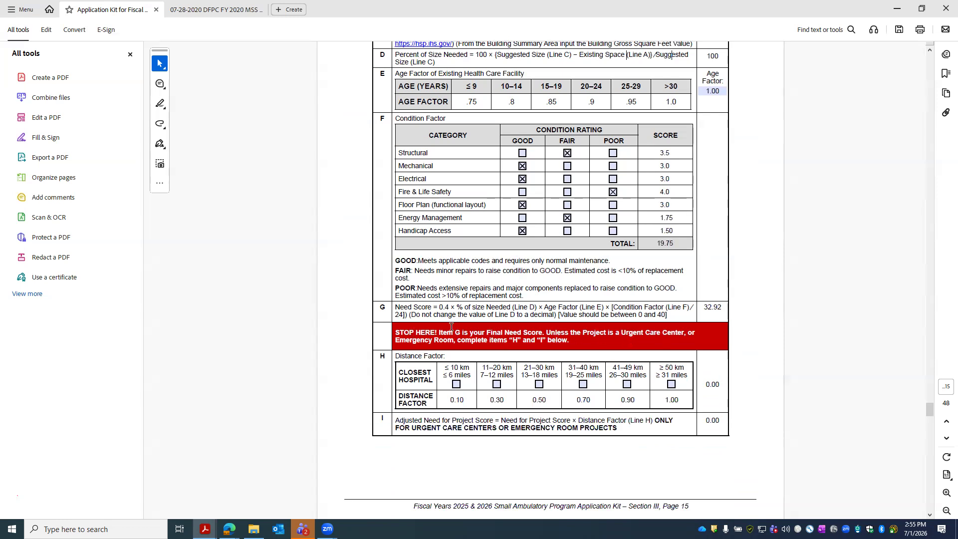
- Try each closest-hospital distance band from under 10 km to 41–49 km, then leave all unchecked
click(457, 384)
click(497, 384)
click(539, 384)
click(583, 384)
click(583, 384)
click(539, 384)
click(497, 384)
click(539, 385)
click(584, 385)
click(628, 384)
click(585, 384)
click(584, 385)
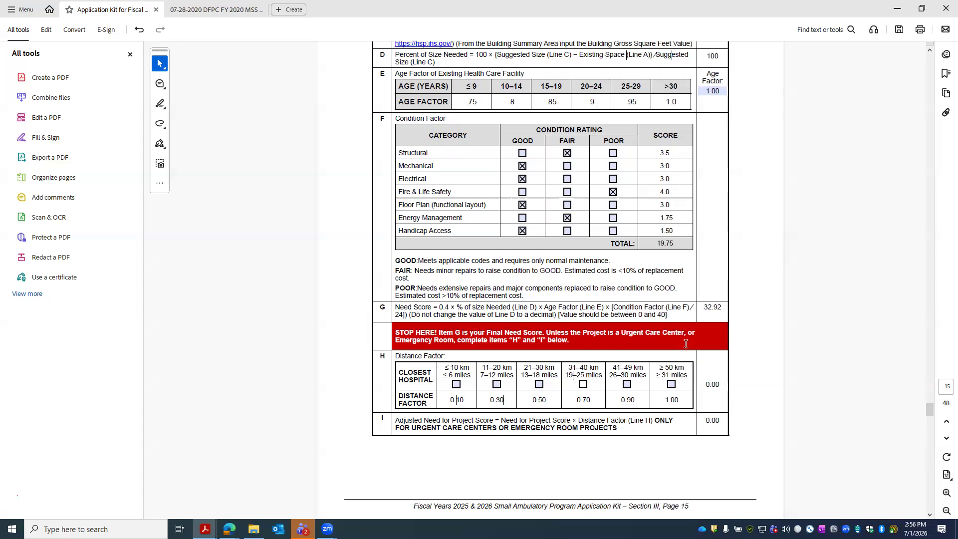
- Inspect line G's full unrounded Need Score, then scroll down to the User Population and Nearest hospital definitions
scroll(719, 341, up, 1)
drag(724, 355, 713, 372)
click(712, 372)
scroll(709, 374, up, 1)
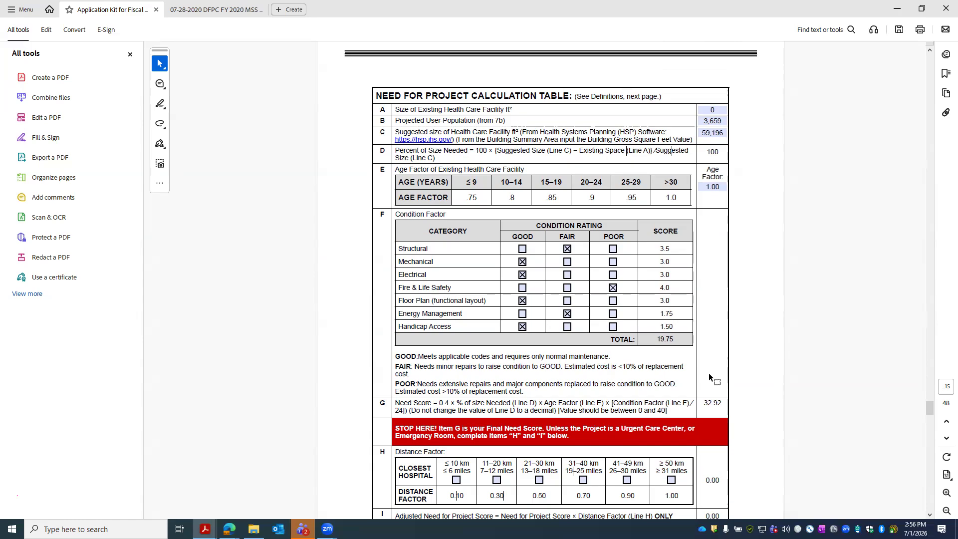
scroll(708, 374, up, 2)
scroll(703, 379, down, 7)
scroll(697, 384, down, 20)
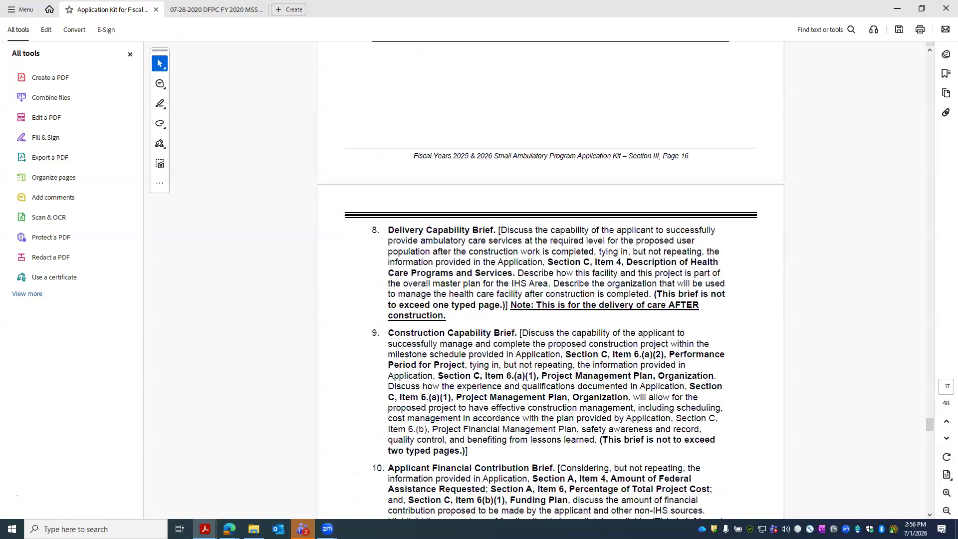
scroll(648, 392, down, 1)
scroll(649, 392, up, 9)
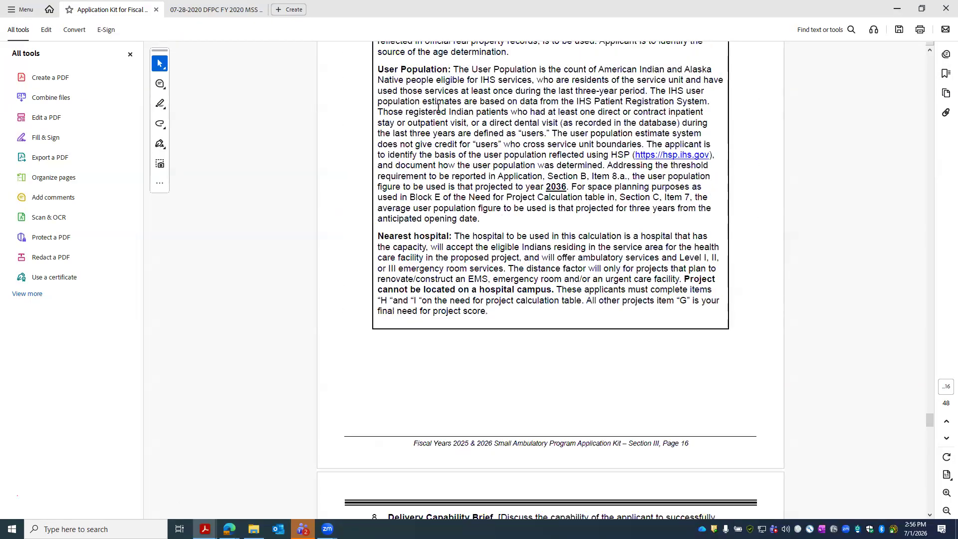
- Minimize Acrobat, return to the HSP Reports Menu, and reselect the Program of Requirements category
click(896, 8)
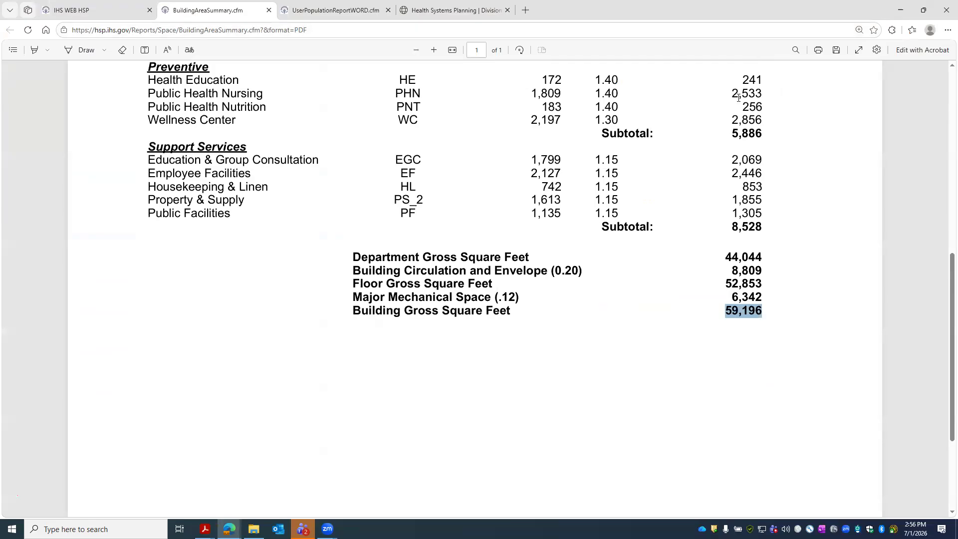
click(342, 6)
click(211, 12)
click(109, 9)
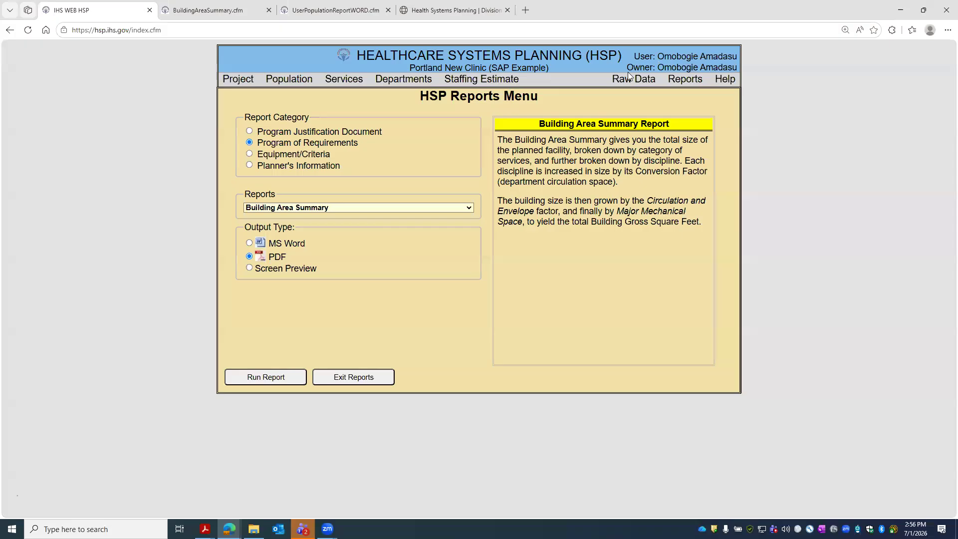
click(249, 131)
click(249, 143)
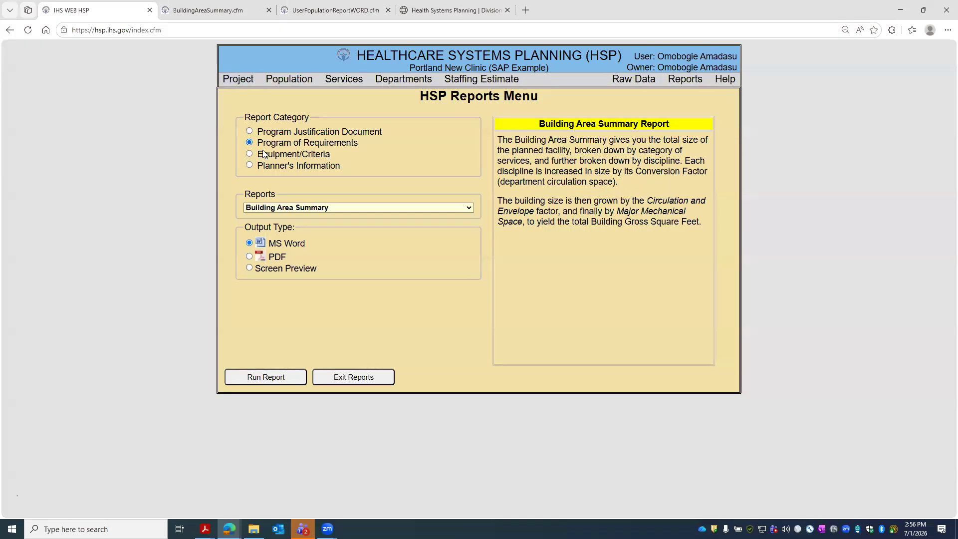
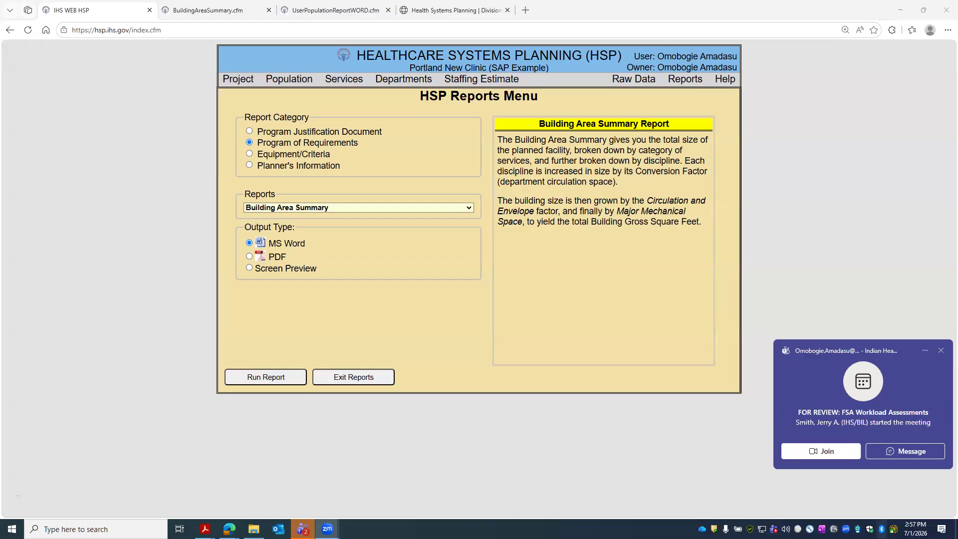
- Dismiss the Teams meeting notification in the lower right corner
click(942, 351)
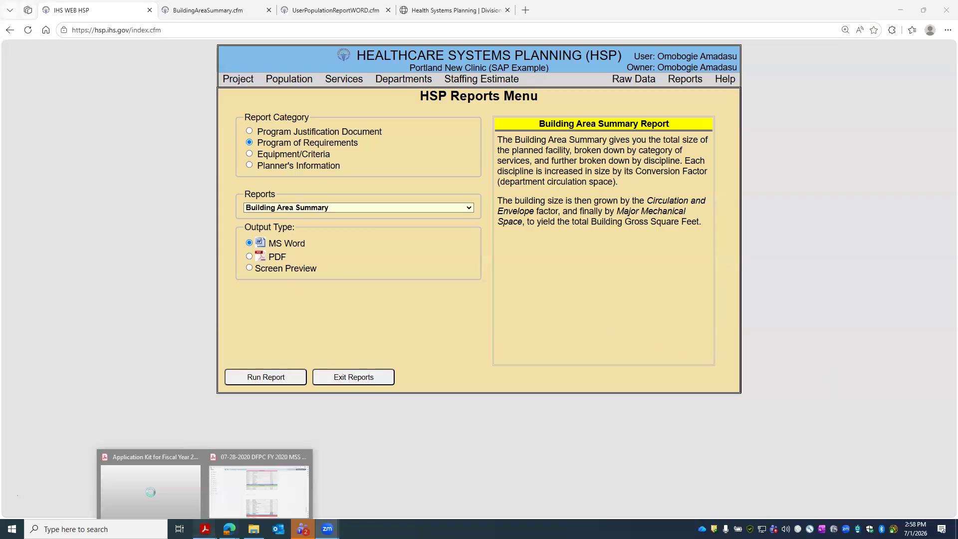
- Open the grant-review-info.com eligibility form linked in Section B on page 7 of the kit
click(205, 529)
scroll(597, 160, up, 10)
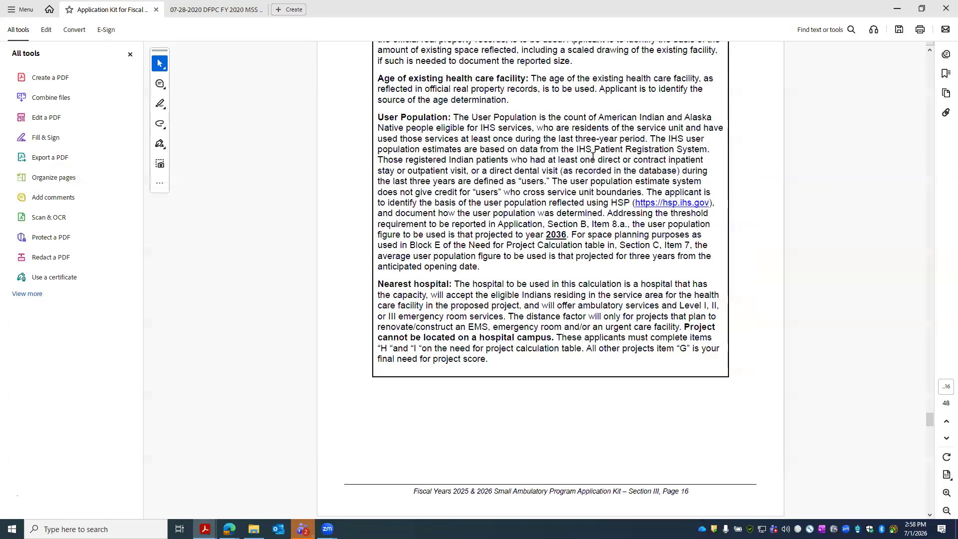
scroll(599, 161, up, 15)
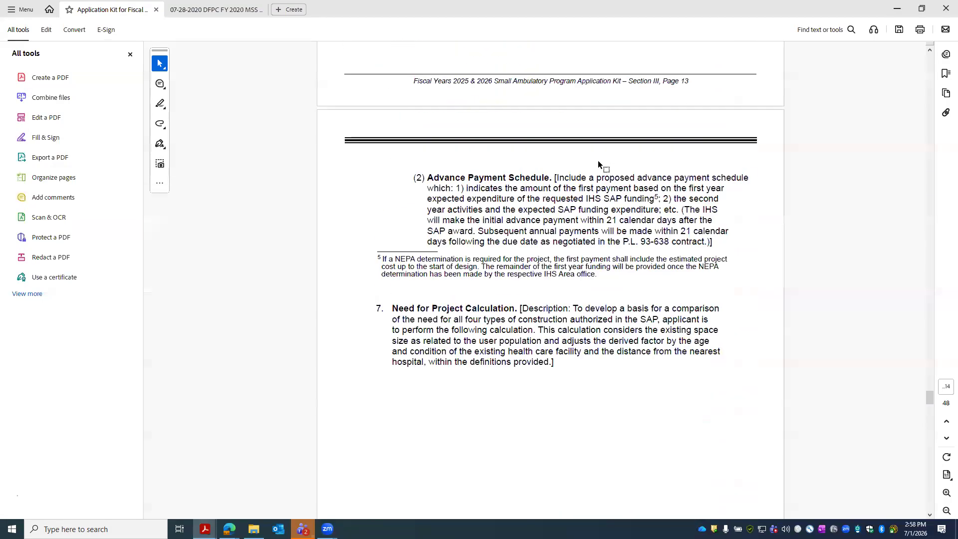
scroll(598, 161, up, 15)
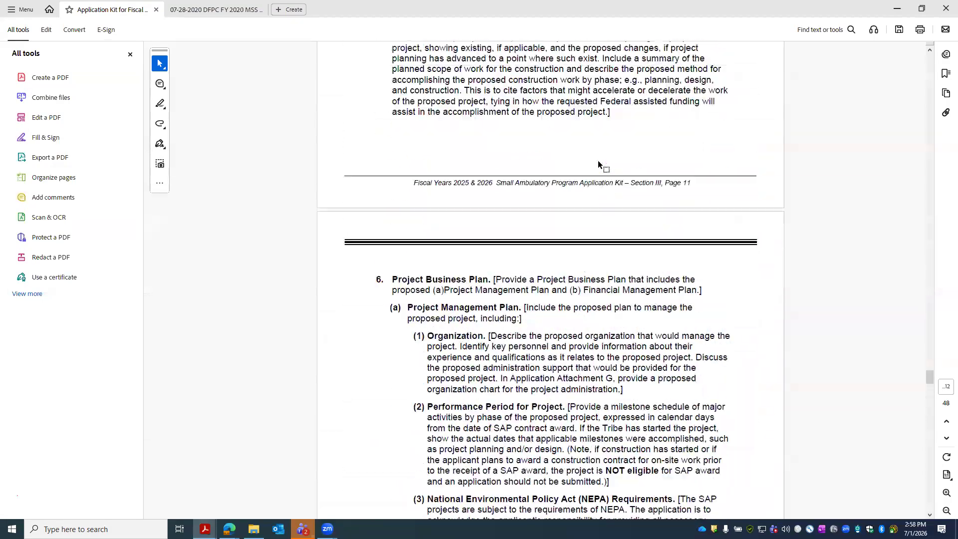
scroll(599, 161, up, 15)
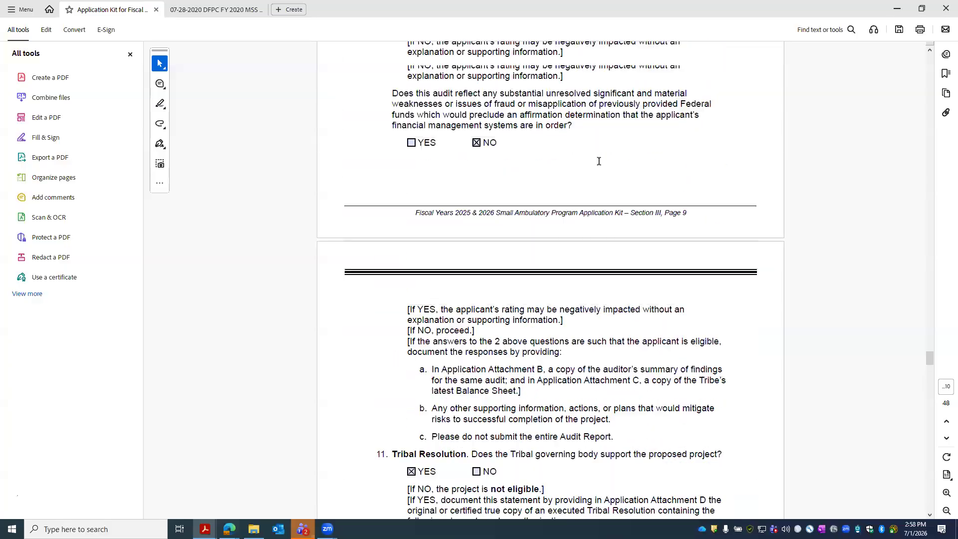
scroll(599, 161, up, 15)
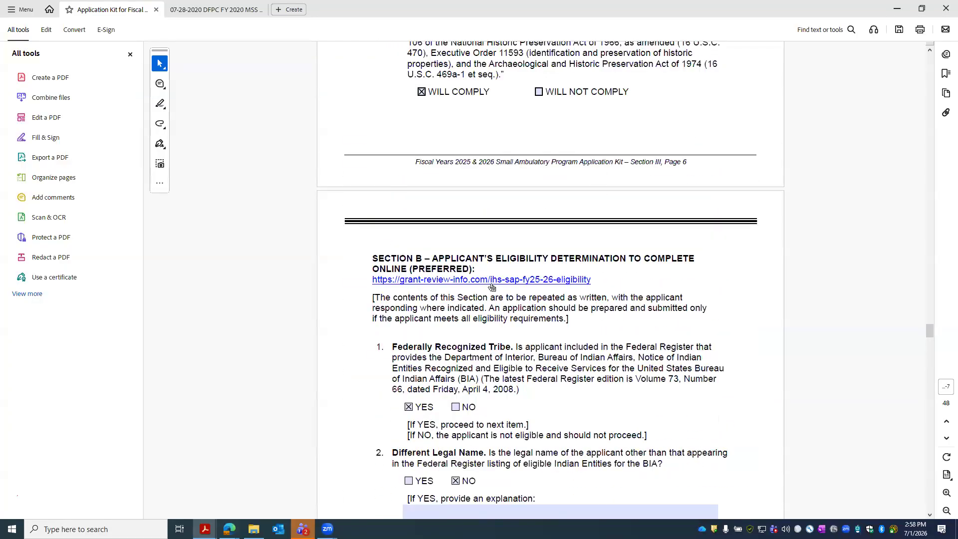
click(496, 284)
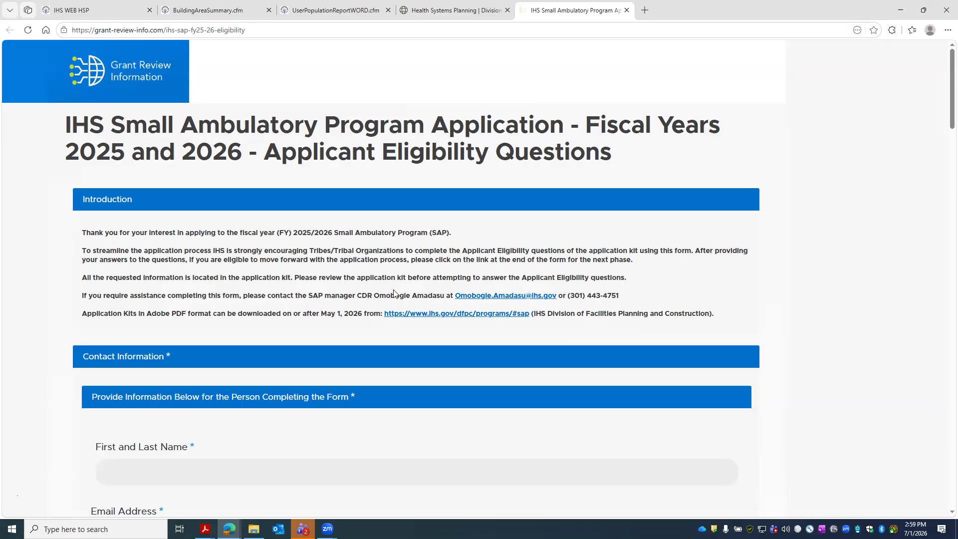
scroll(404, 260, down, 2)
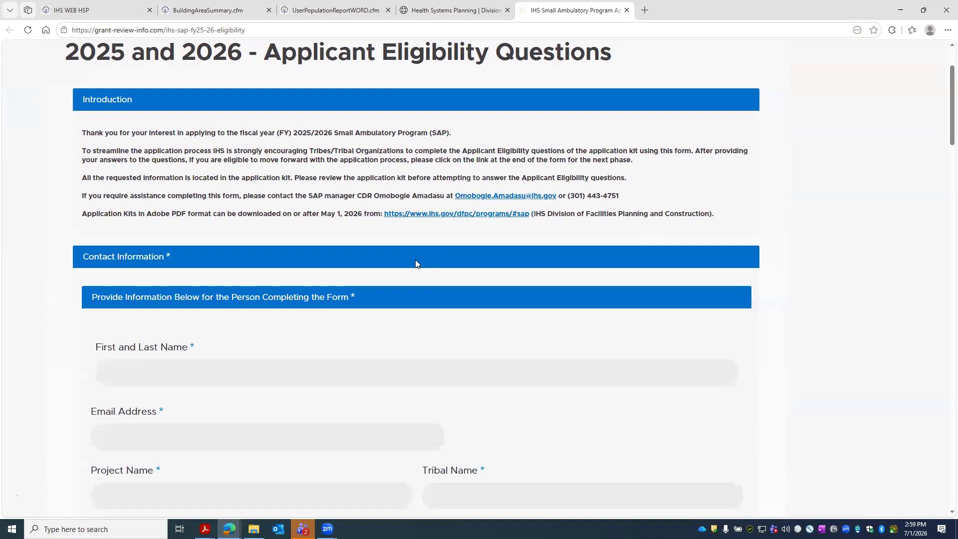
scroll(370, 248, down, 3)
click(169, 219)
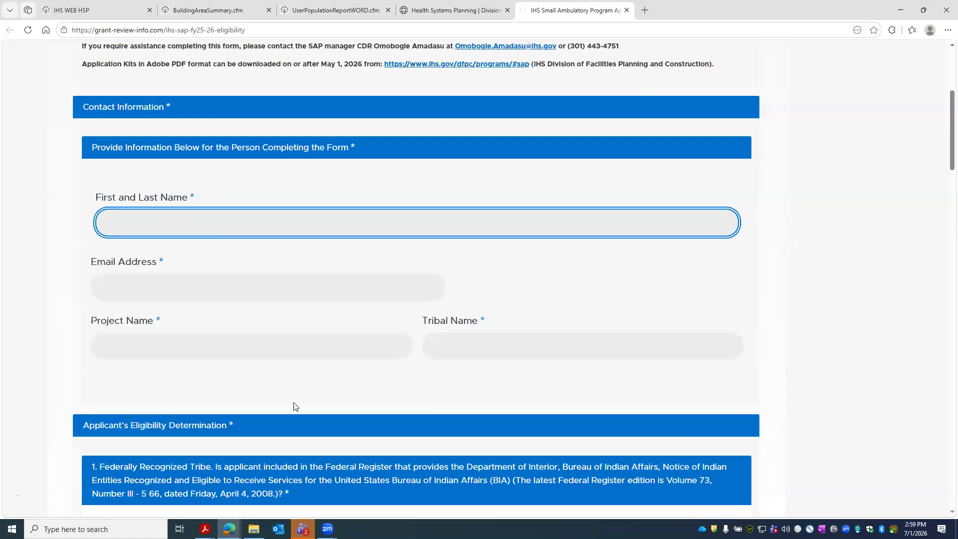
click(205, 529)
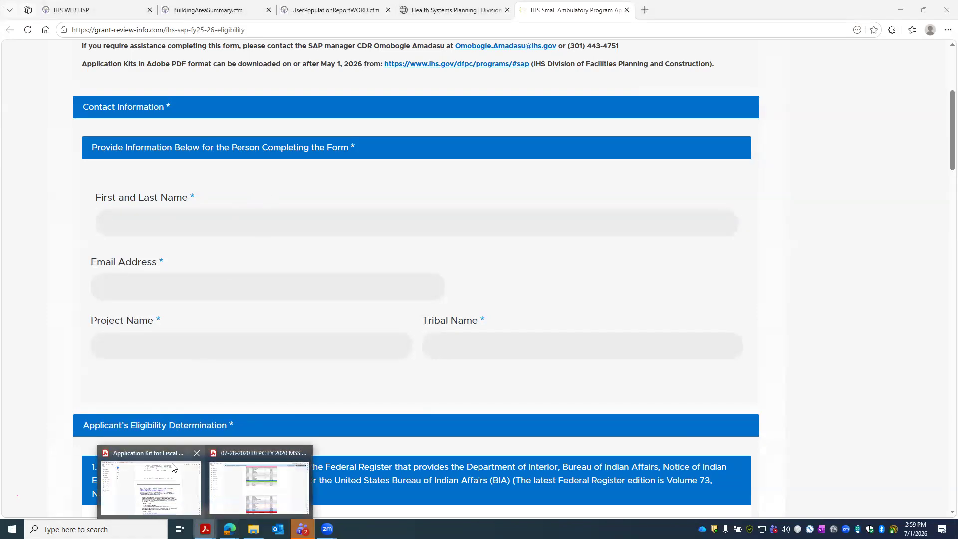
click(173, 467)
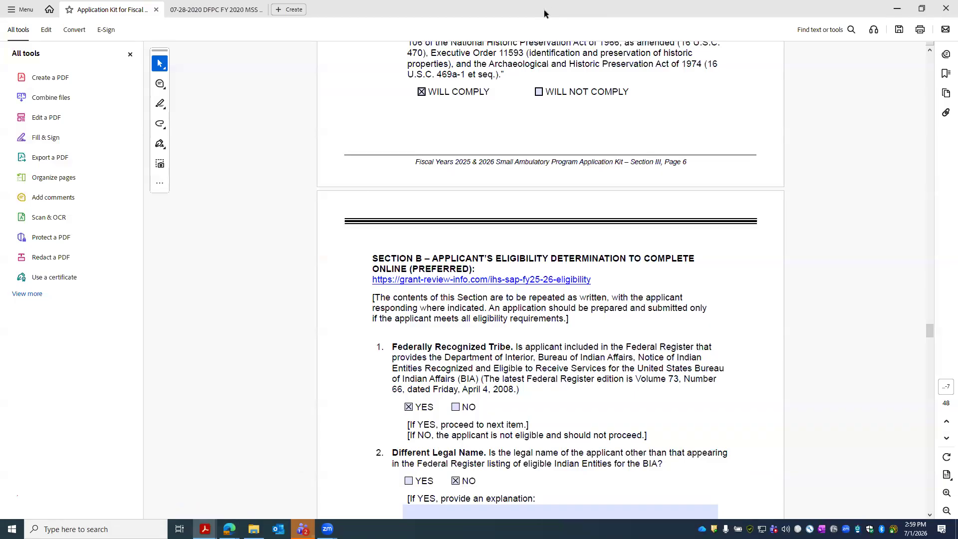
drag(544, 10, 472, 75)
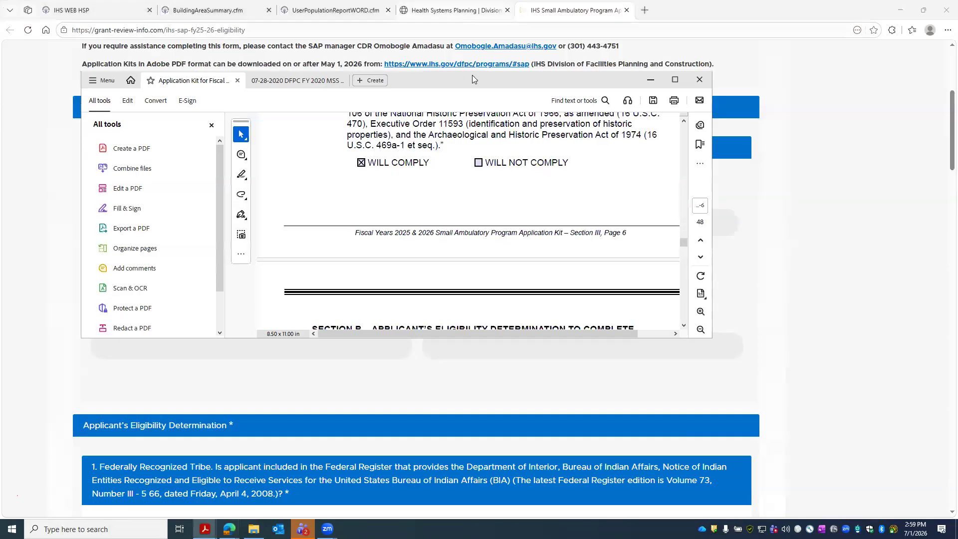
double_click(479, 78)
scroll(582, 269, up, 10)
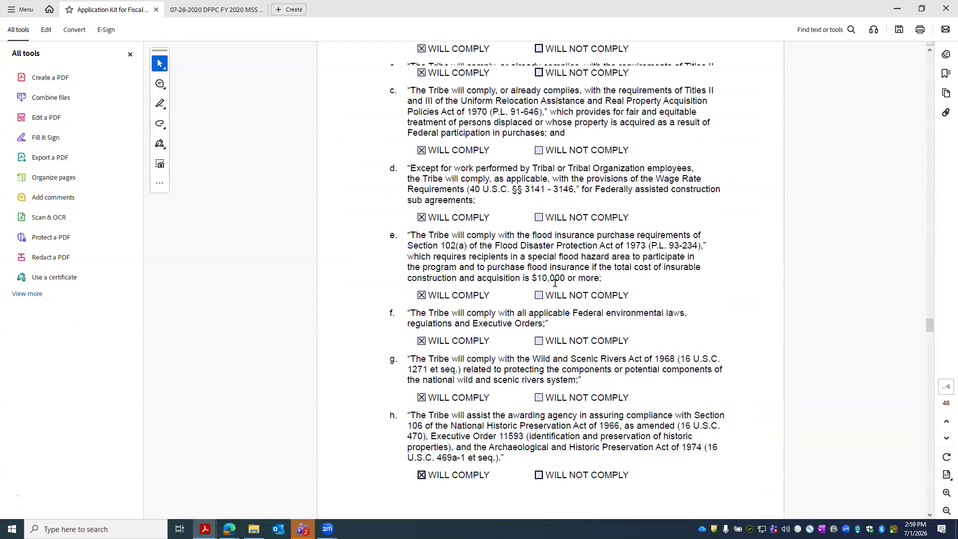
scroll(556, 286, up, 20)
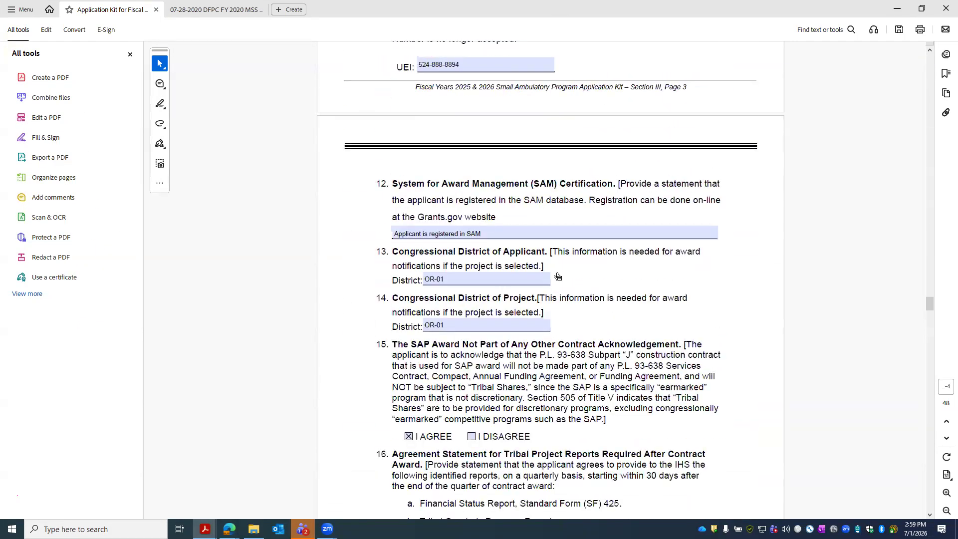
scroll(556, 270, up, 20)
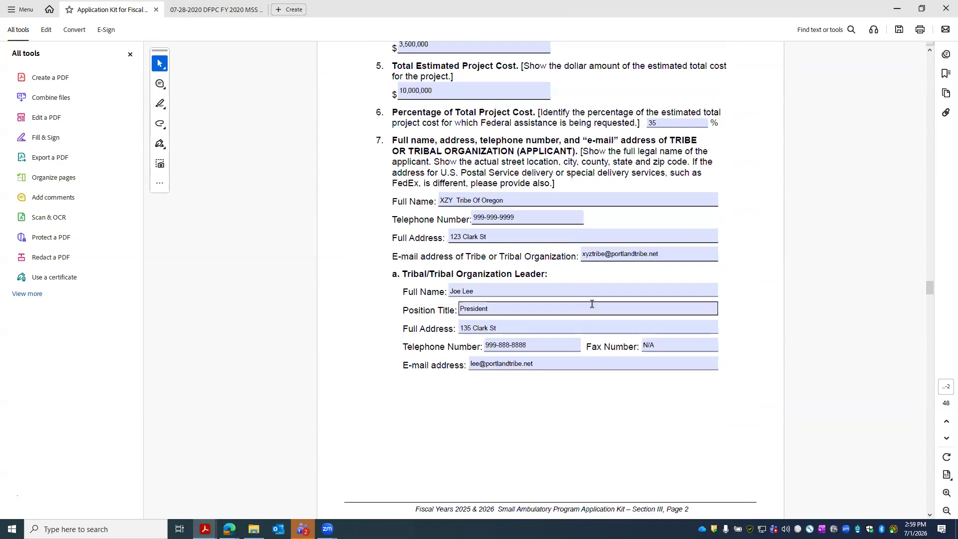
scroll(574, 307, down, 3)
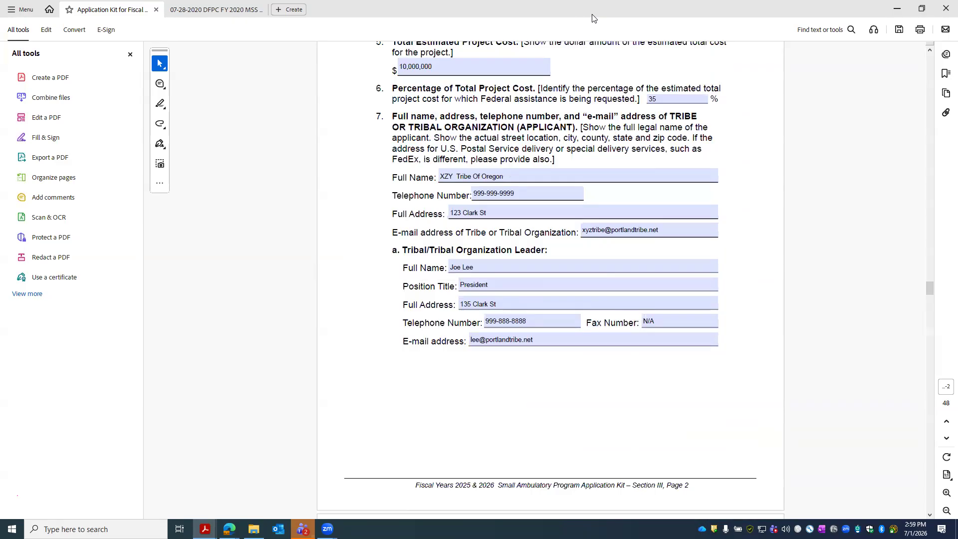
key(alt+Tab)
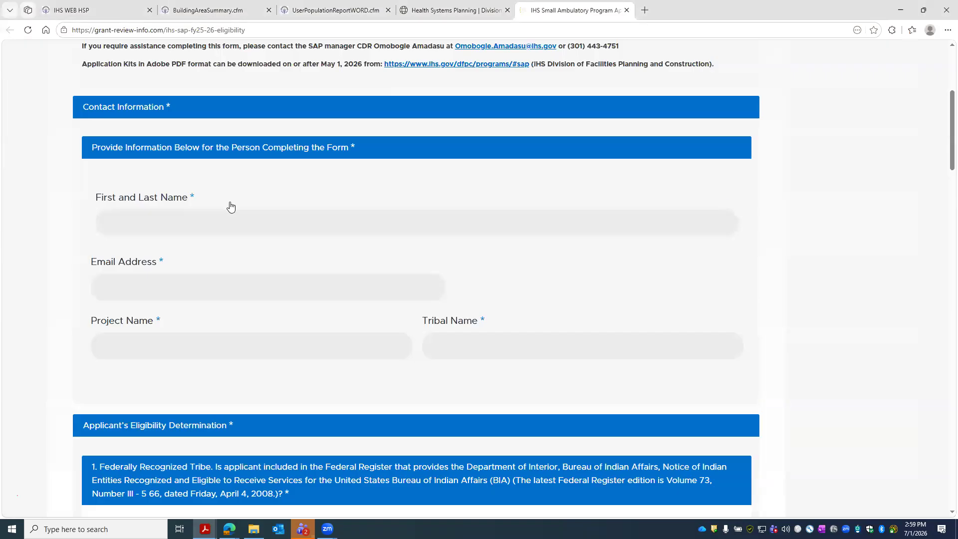
- Enter the preparer's full name and e-mail address in the contact fields
click(211, 212)
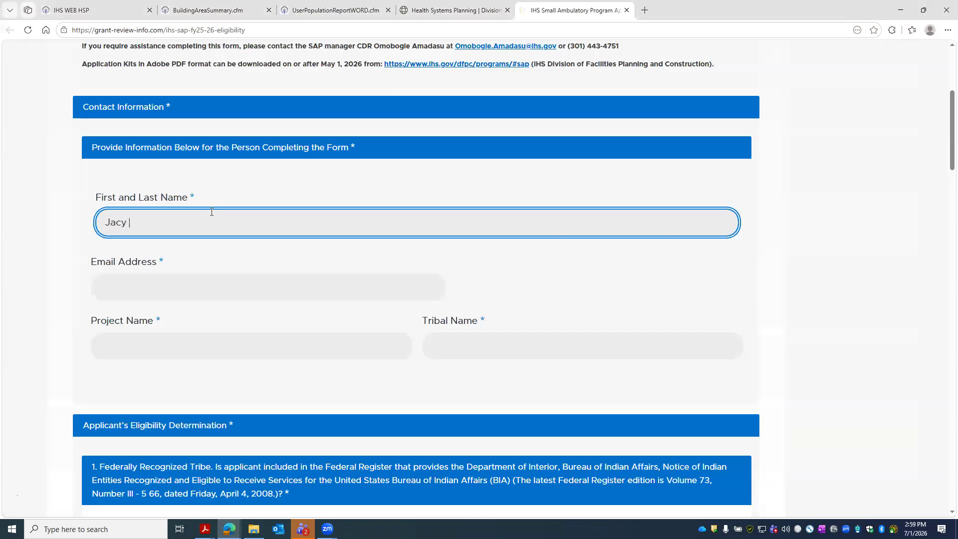
click(220, 284)
click(211, 223)
click(170, 276)
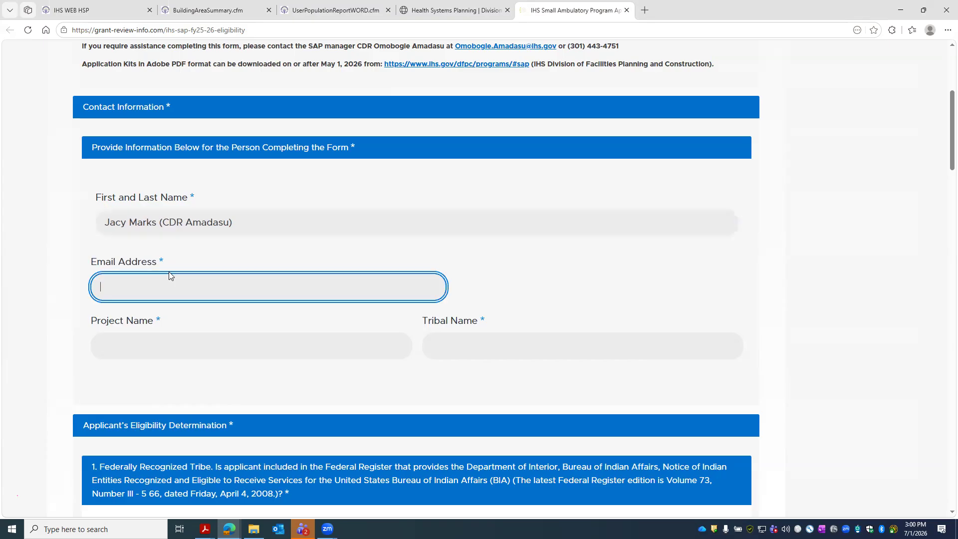
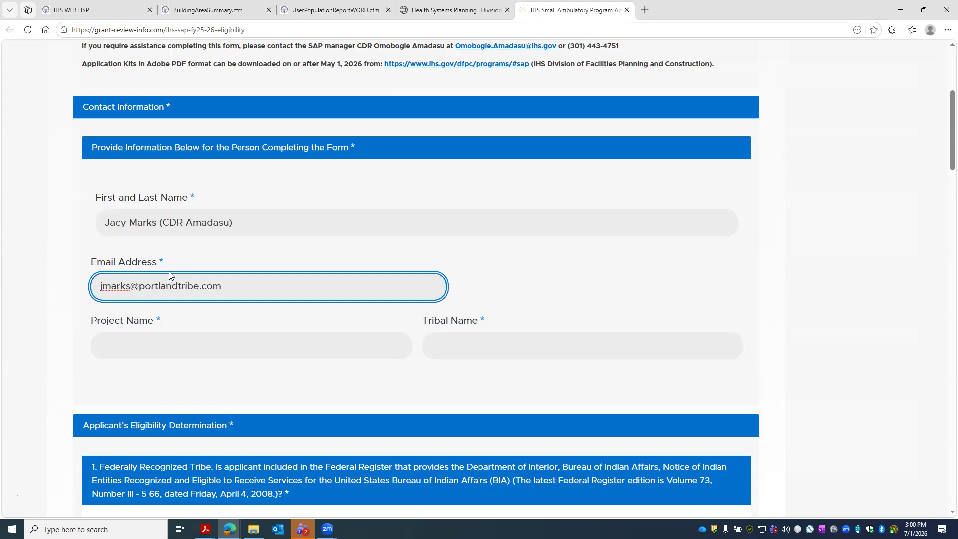
- Fill in Project Name 'Portland Clinic' and Tribal Name 'XYZ Tribe of Oregon'
click(190, 343)
text(Po)
text(lt)
key(BackSpace)
key(BackSpace)
text(rt)
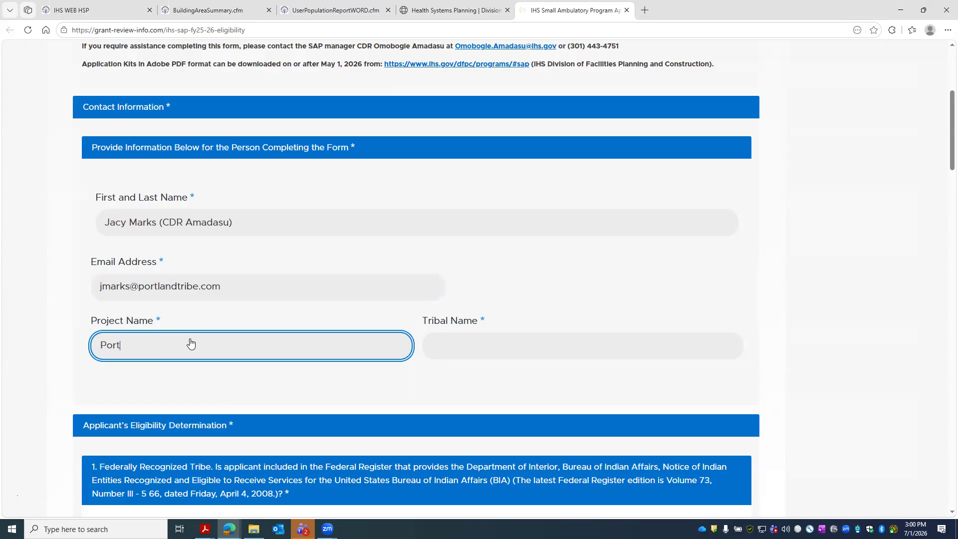
text(land Clini)
key(BackSpace)
key(BackSpace)
text(inic)
key(Tab)
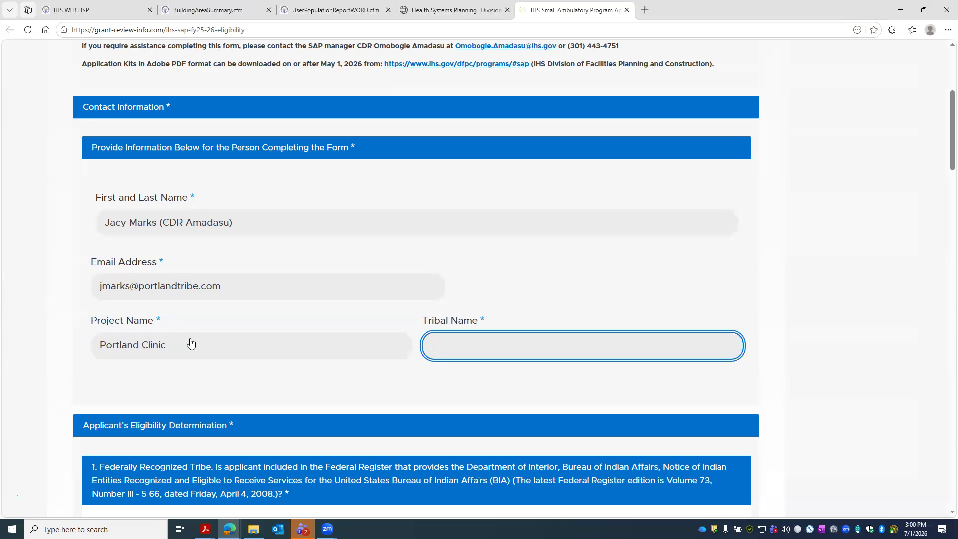
text(XYZ Tribe of Ore)
key(BackSpace)
text(regon)
scroll(363, 311, down, 4)
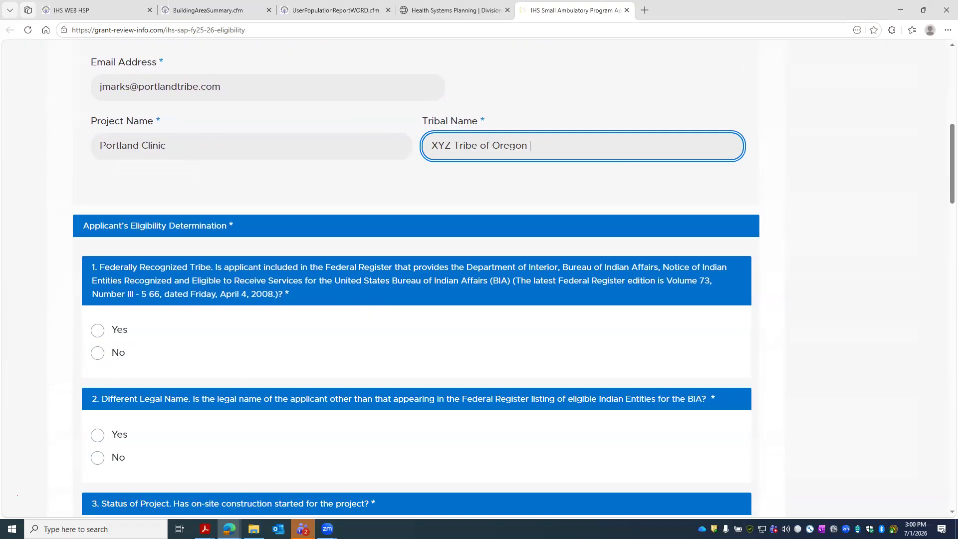
- Answer Yes to federally recognized tribe, No to legal name, construction started and contract, Yes to current operation
key(alt+Tab)
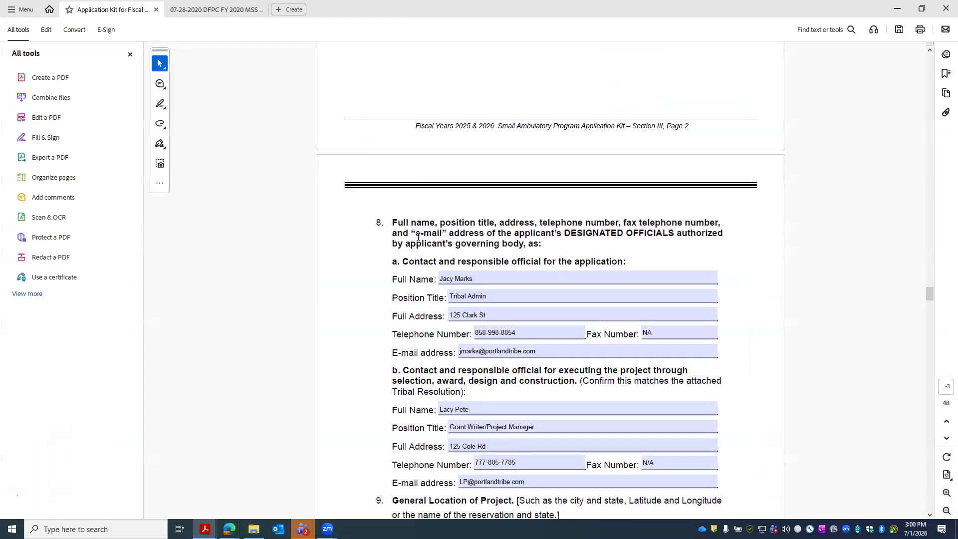
scroll(510, 261, down, 20)
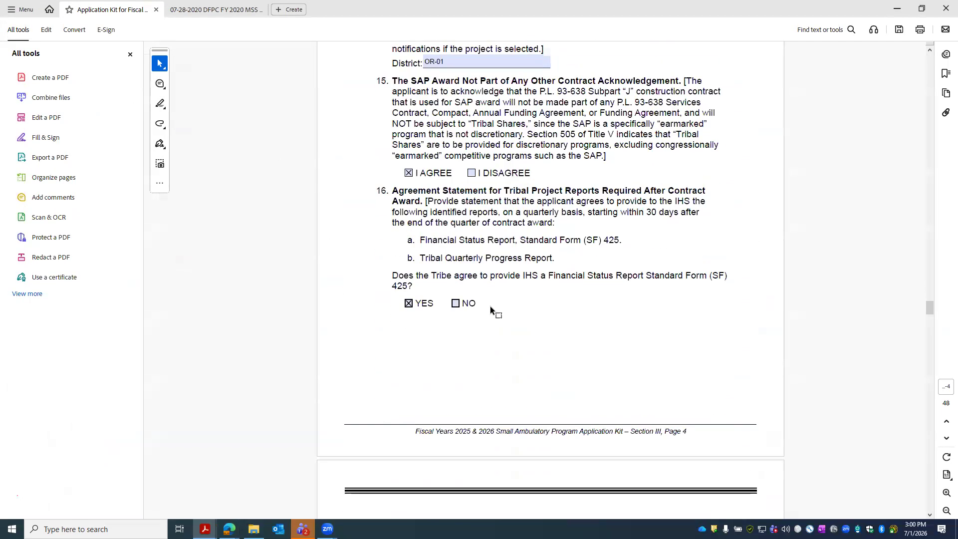
scroll(486, 301, down, 20)
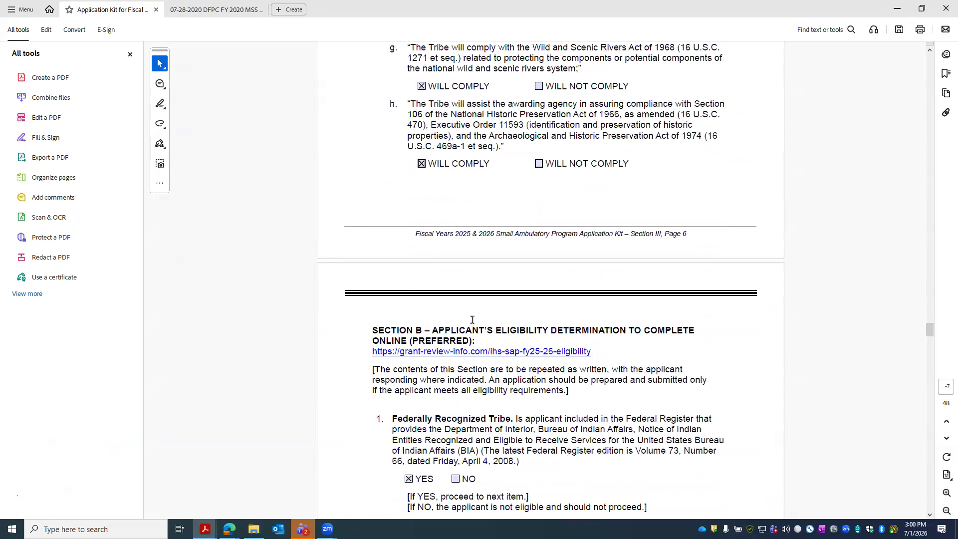
scroll(439, 271, up, 1)
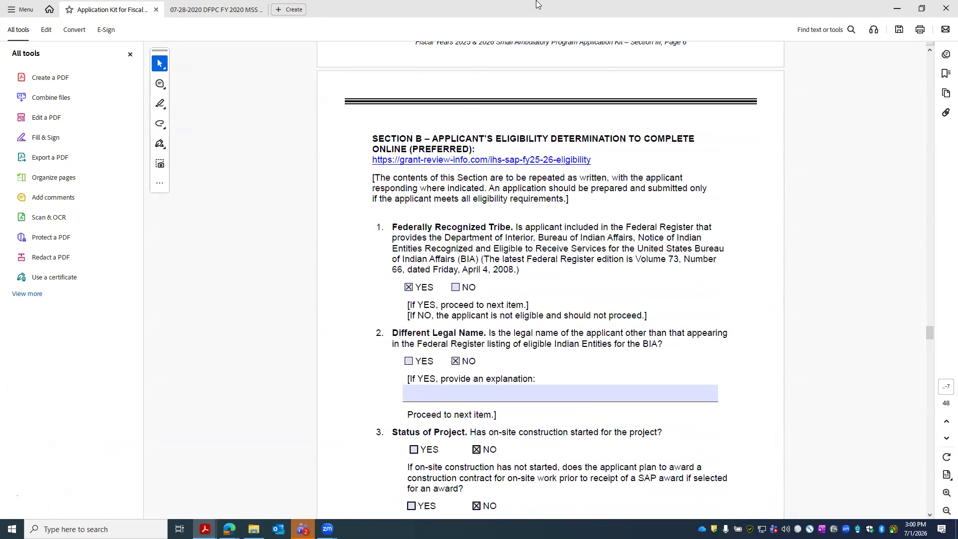
key(alt+Tab)
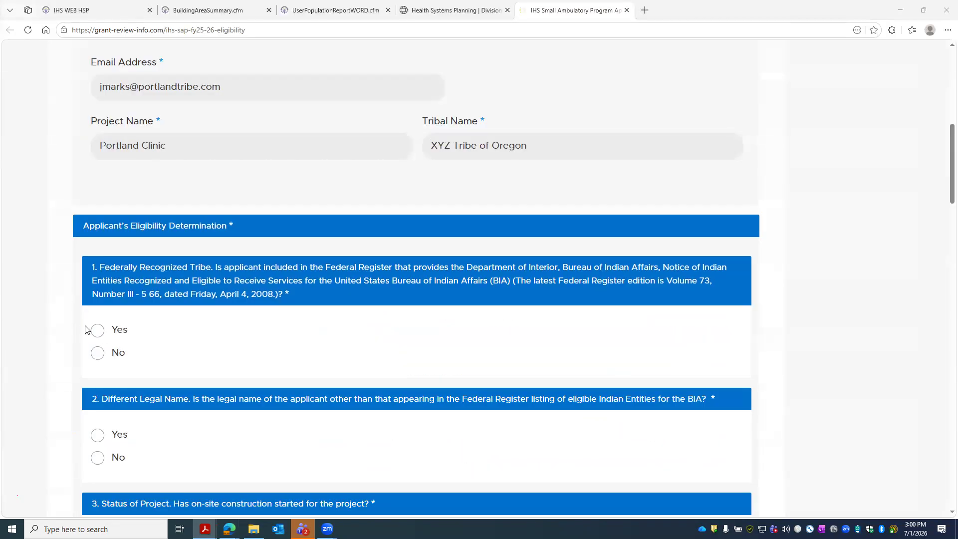
click(95, 330)
scroll(122, 361, down, 1)
scroll(124, 364, down, 2)
click(99, 308)
scroll(209, 320, down, 2)
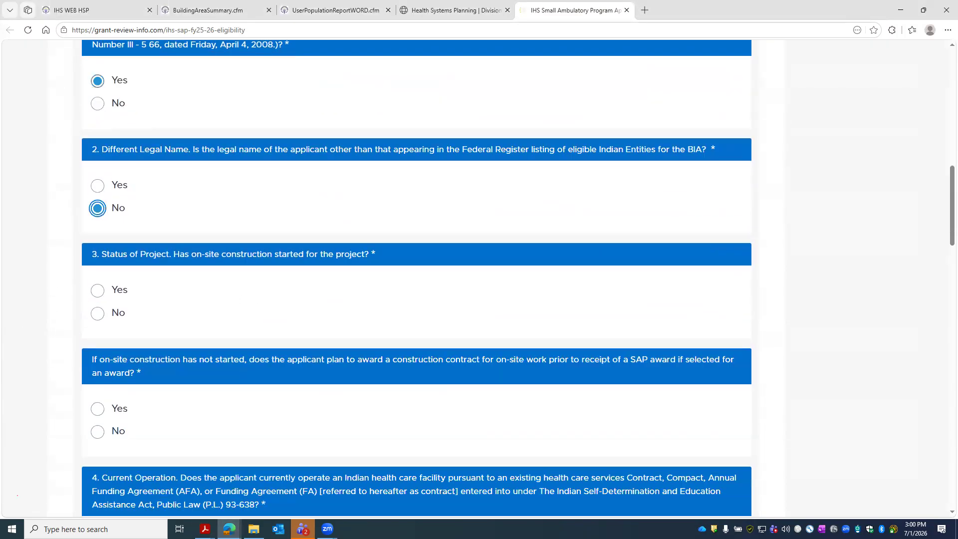
click(101, 317)
scroll(152, 339, down, 2)
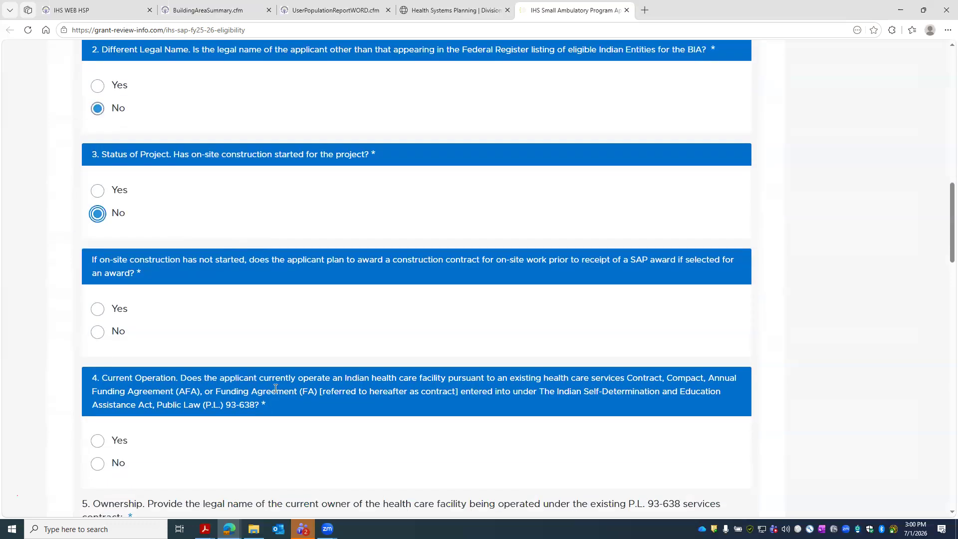
click(120, 333)
scroll(120, 333, down, 3)
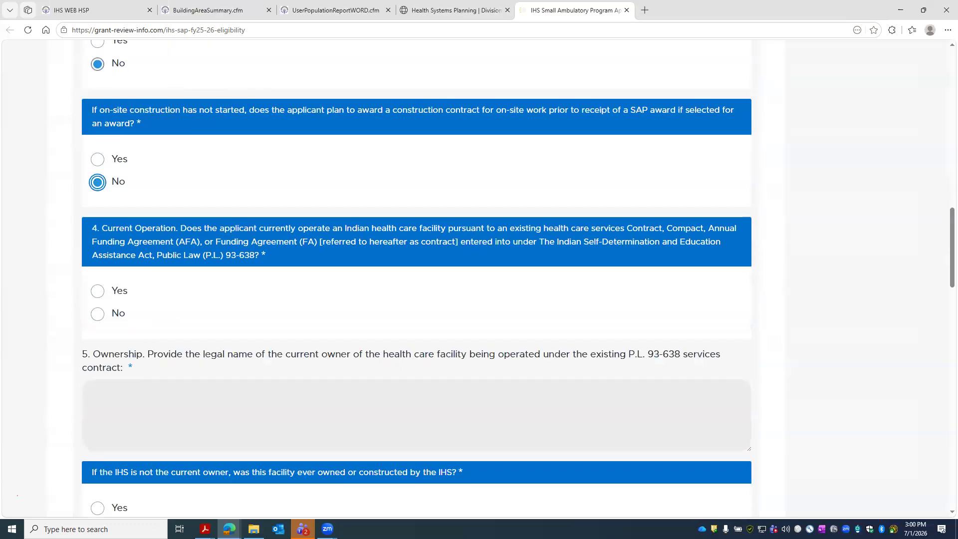
click(98, 291)
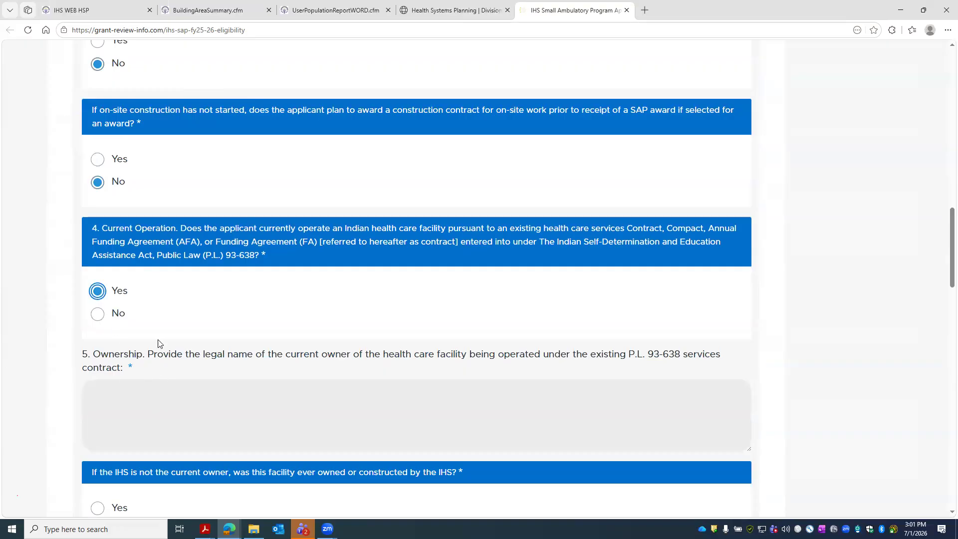
scroll(124, 322, down, 2)
- Name 'XYZ Tribe of Oregon' as current owner, and answer No to IHS ownership and prior funding
click(245, 306)
text(XYZ Tr)
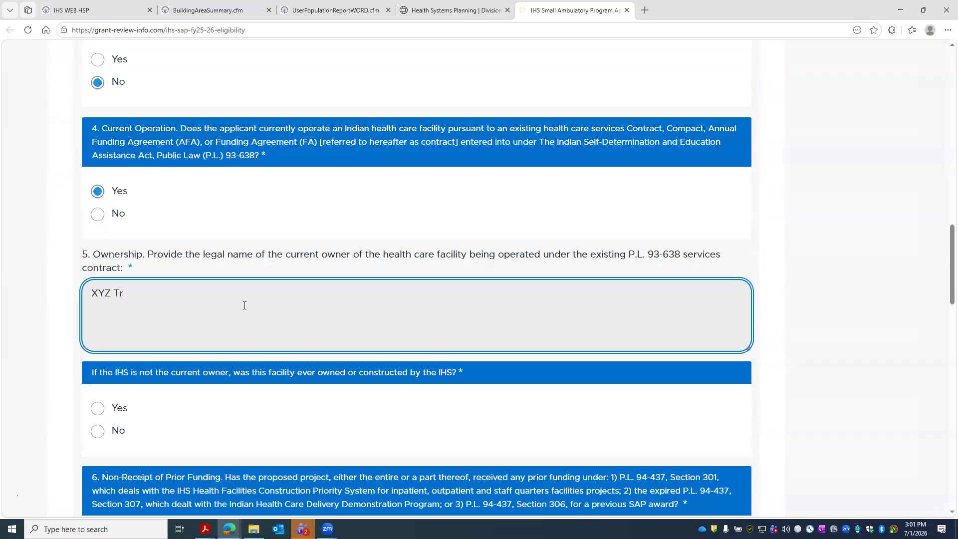
text(ibe of Oregon)
scroll(217, 298, down, 1)
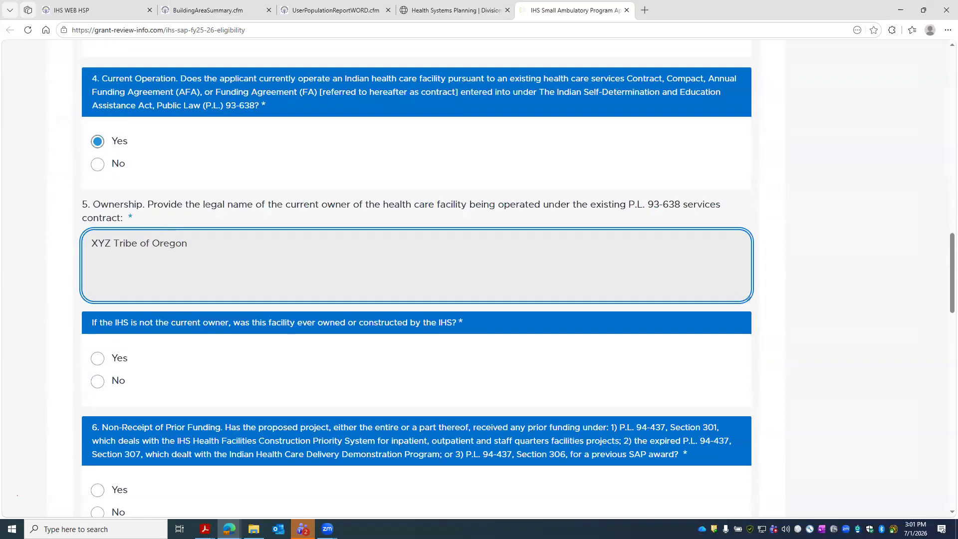
click(98, 381)
scroll(113, 385, down, 2)
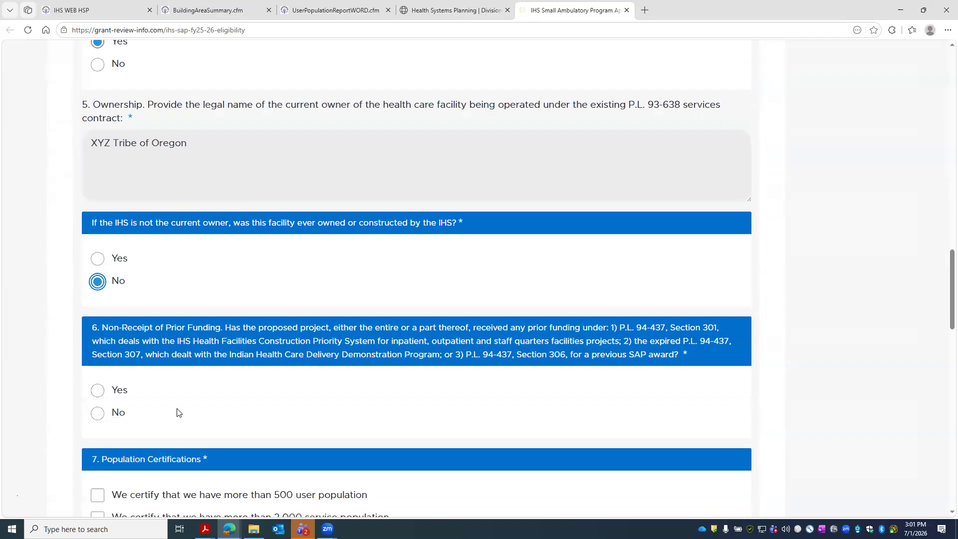
click(96, 414)
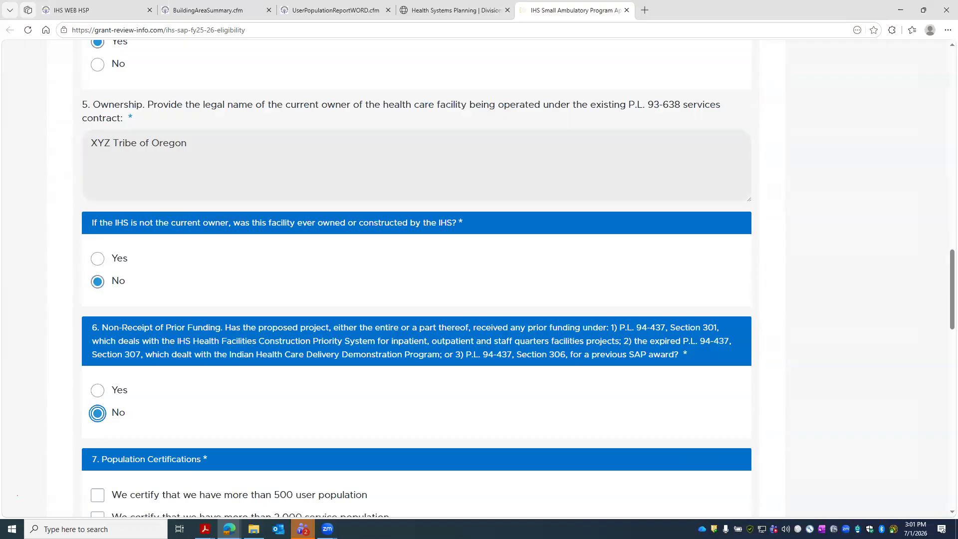
scroll(399, 328, down, 3)
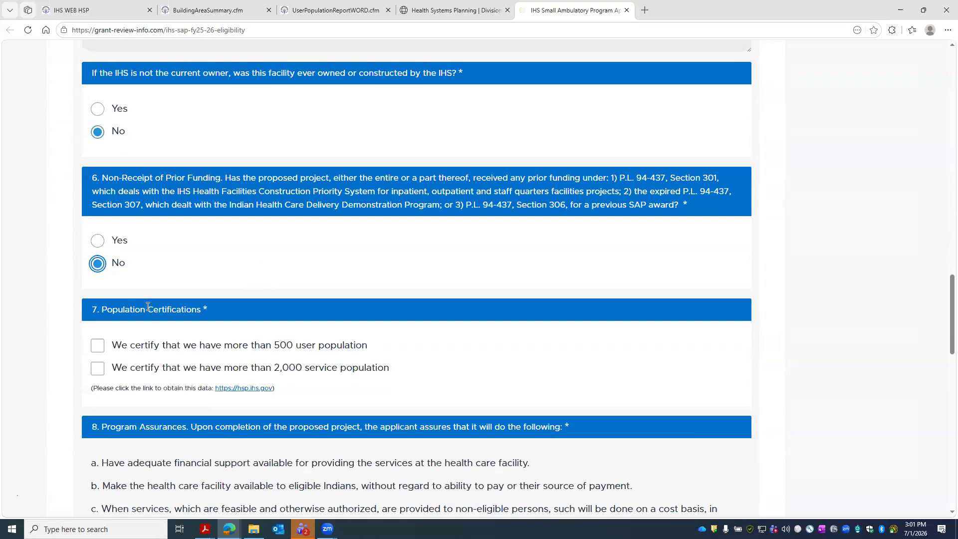
- Certify a user population over 500 and a service population over 2,000
click(96, 349)
click(96, 371)
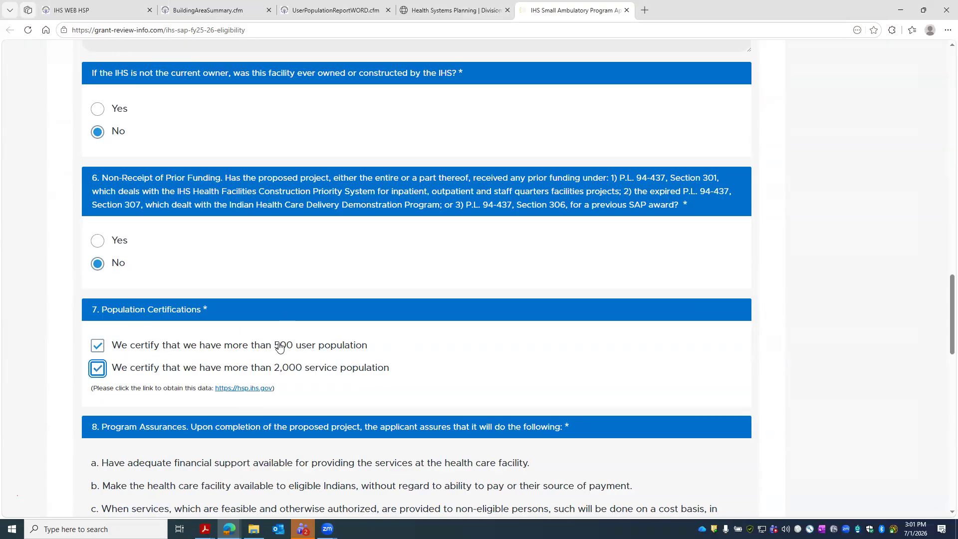
scroll(344, 347, down, 2)
scroll(350, 346, down, 3)
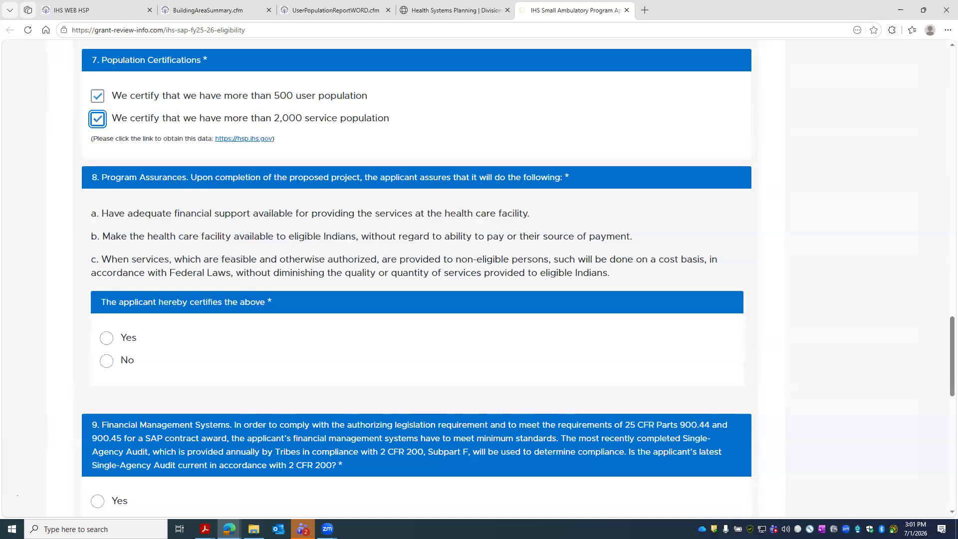
- Answer Yes to the program assurances, audit questions 9 and 10, and the Tribal Resolution
click(128, 338)
scroll(208, 261, down, 4)
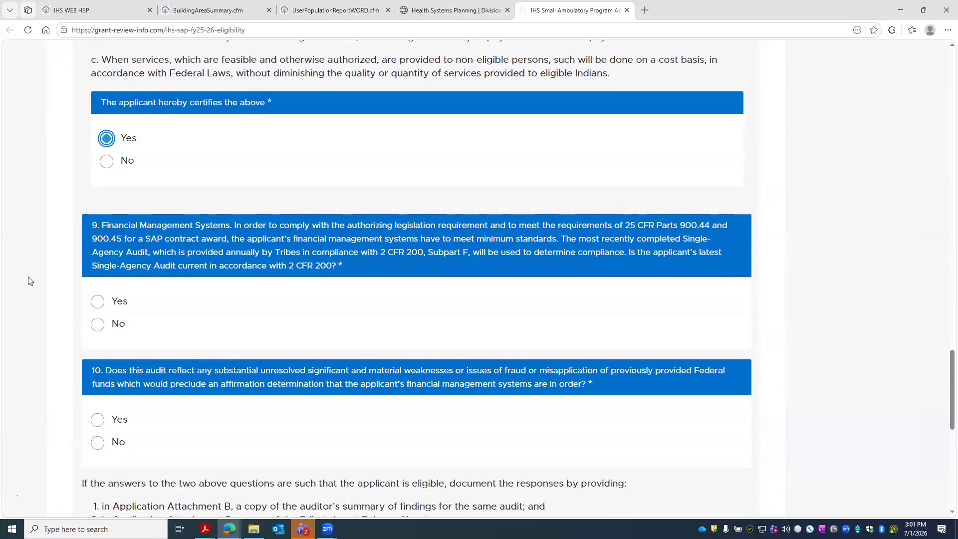
click(98, 301)
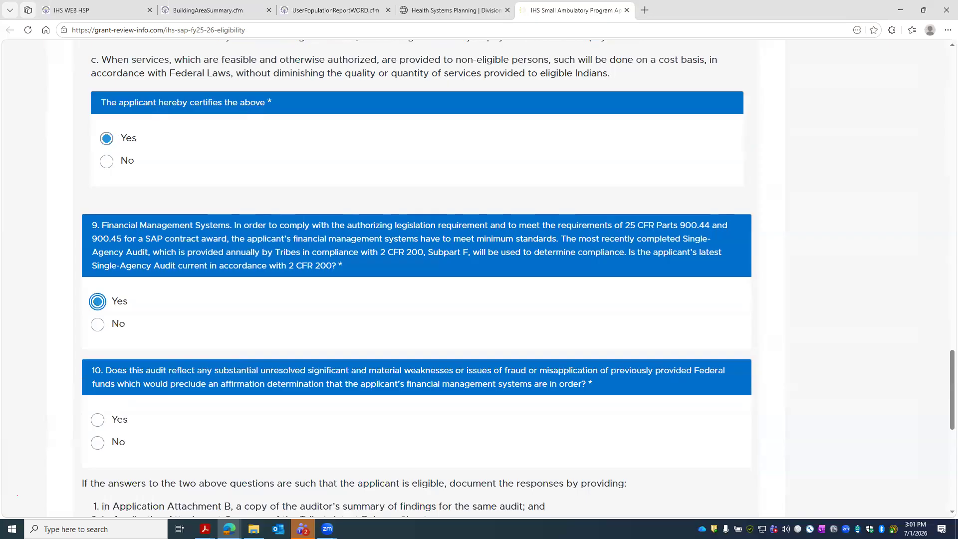
click(98, 420)
scroll(343, 327, down, 4)
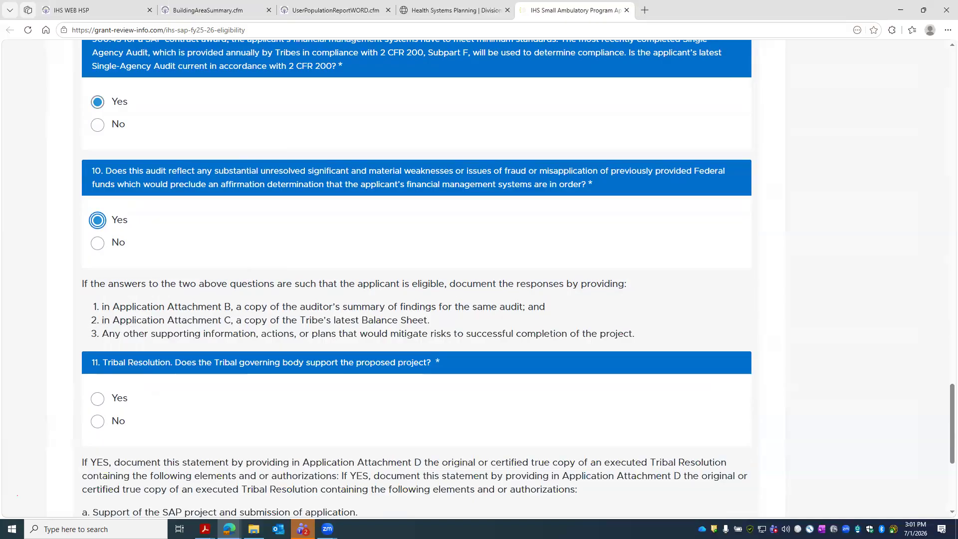
click(97, 398)
scroll(146, 417, down, 5)
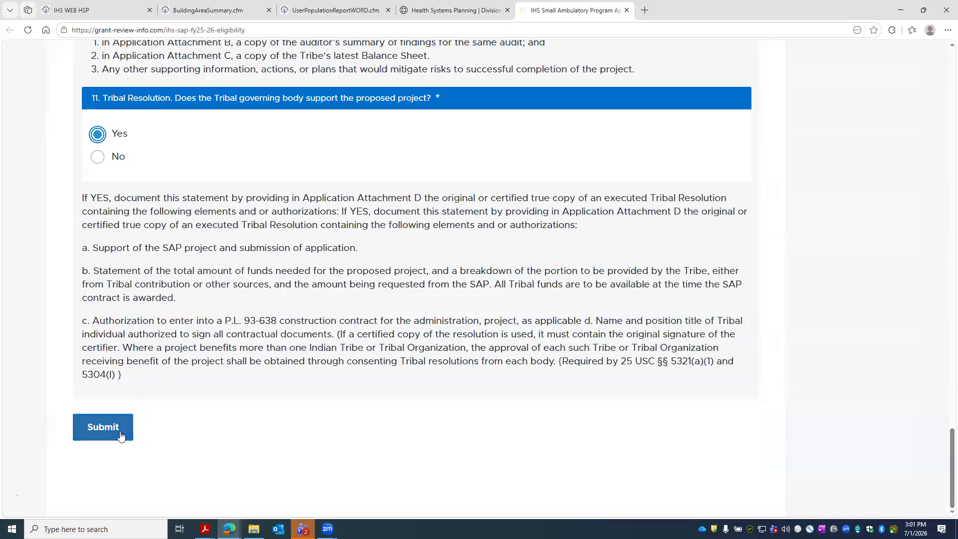
scroll(164, 374, up, 10)
scroll(165, 368, up, 20)
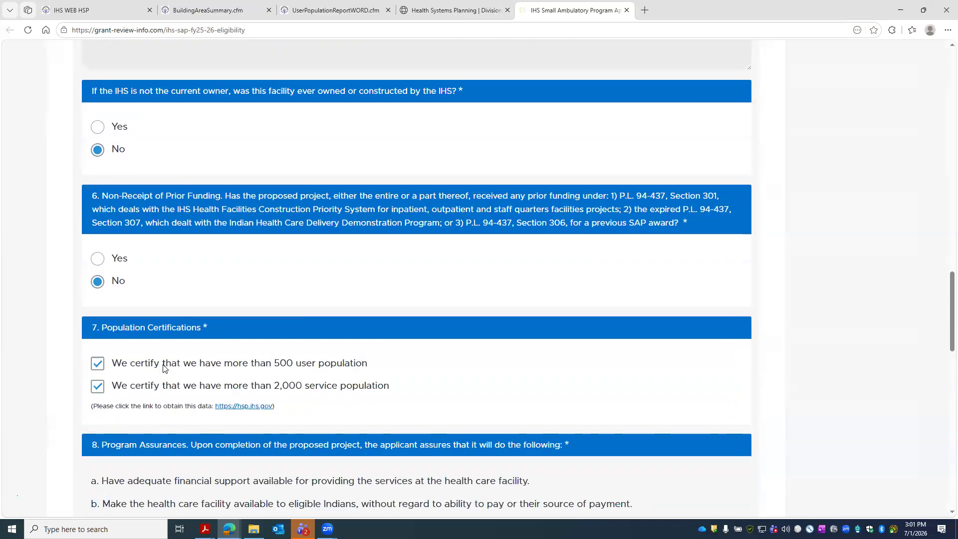
scroll(165, 372, up, 1)
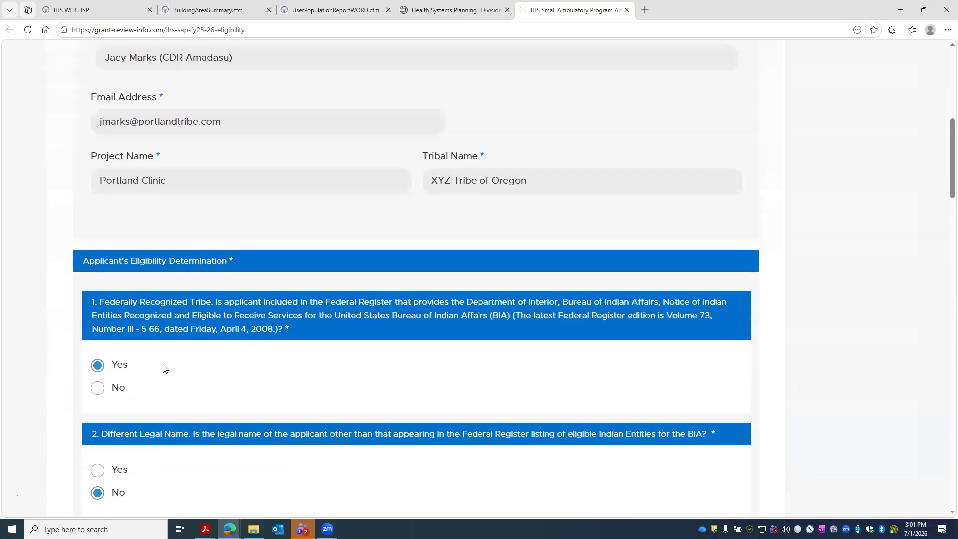
scroll(162, 368, down, 3)
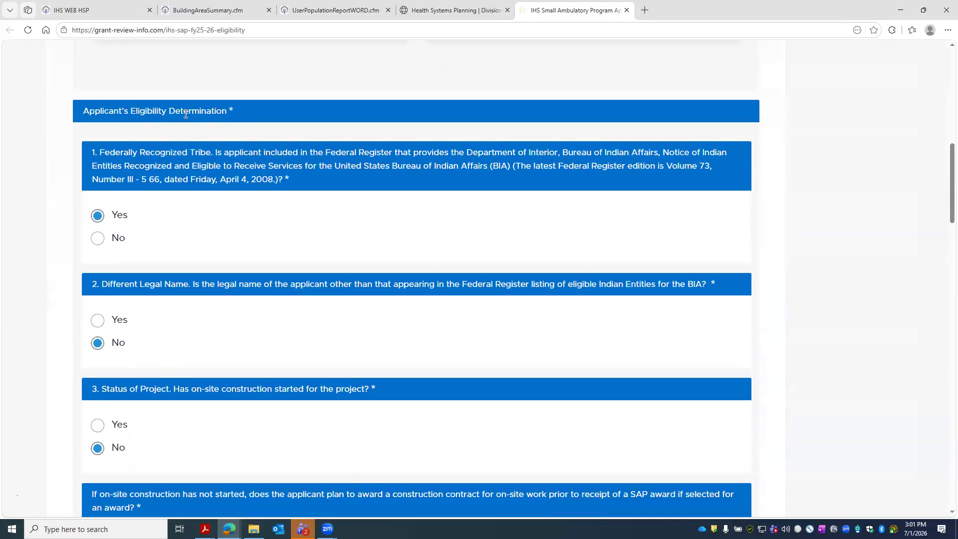
scroll(230, 150, down, 20)
scroll(231, 255, down, 15)
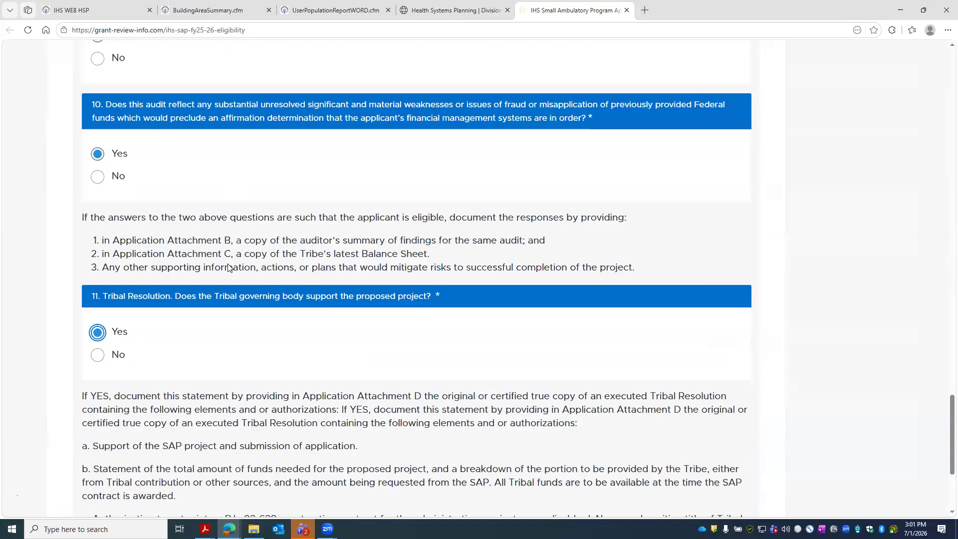
- Submit the eligibility form and follow the link to the next application phase
click(121, 426)
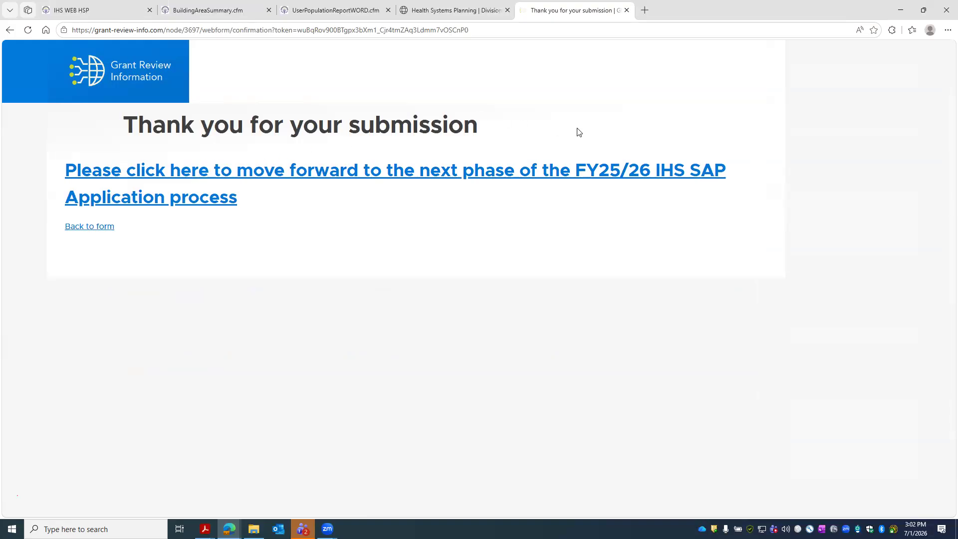
click(186, 202)
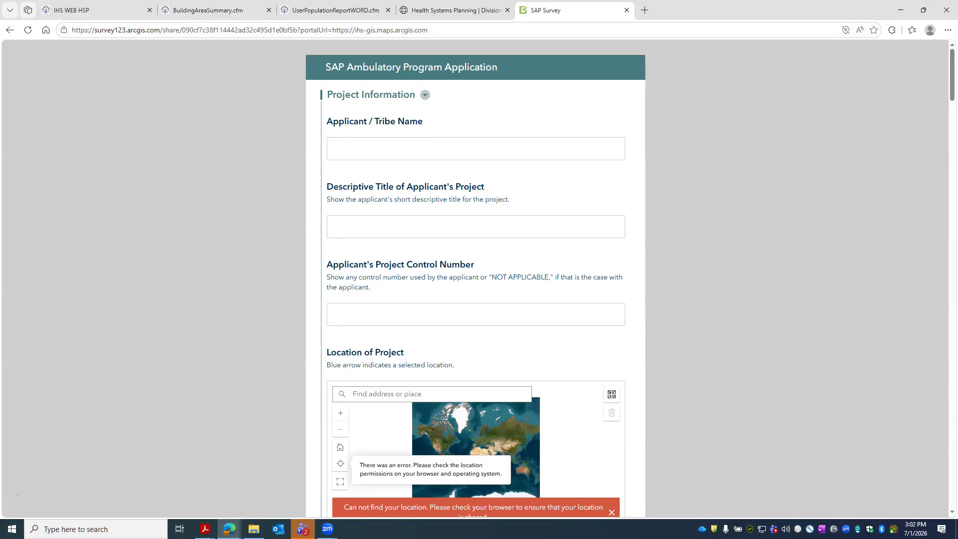
key(alt+Tab)
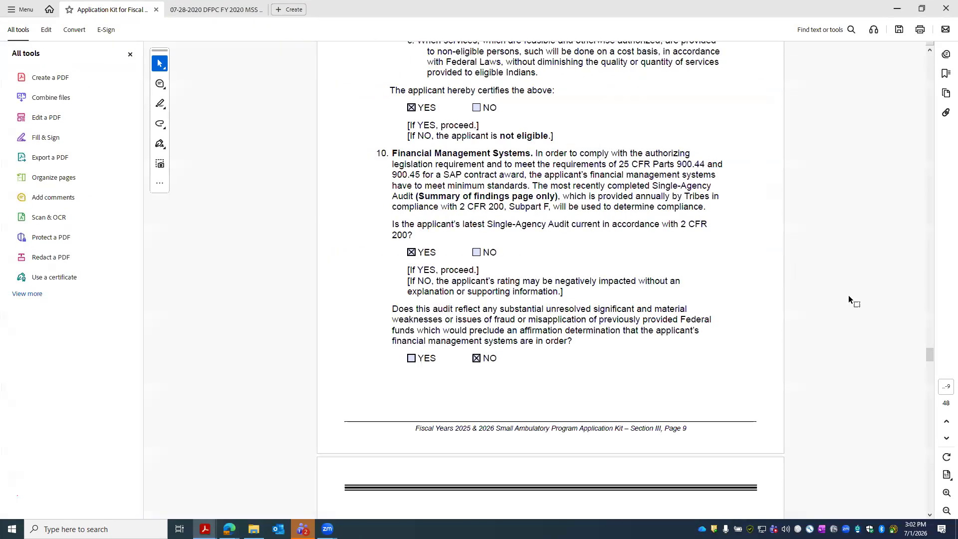
scroll(944, 350, up, 5)
drag(930, 352, 924, 283)
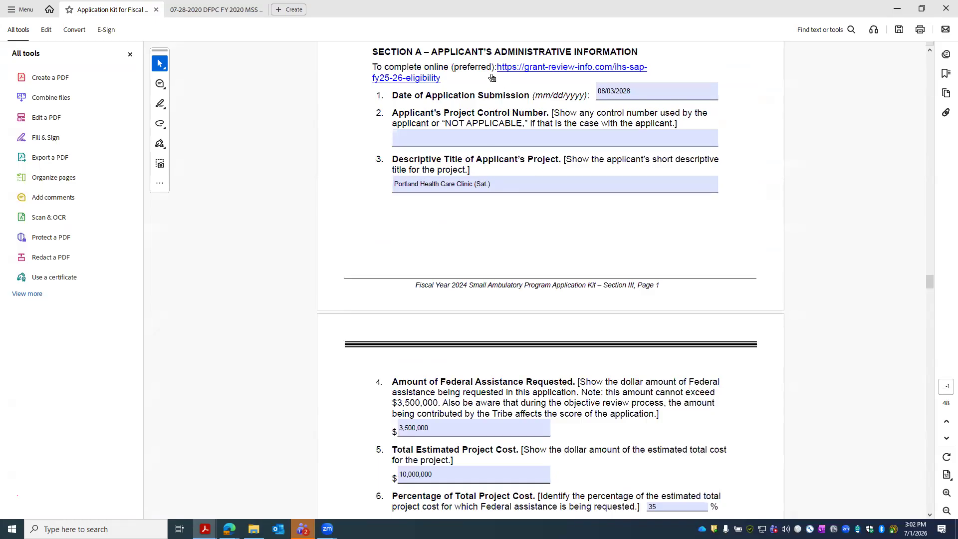
key(alt+Tab)
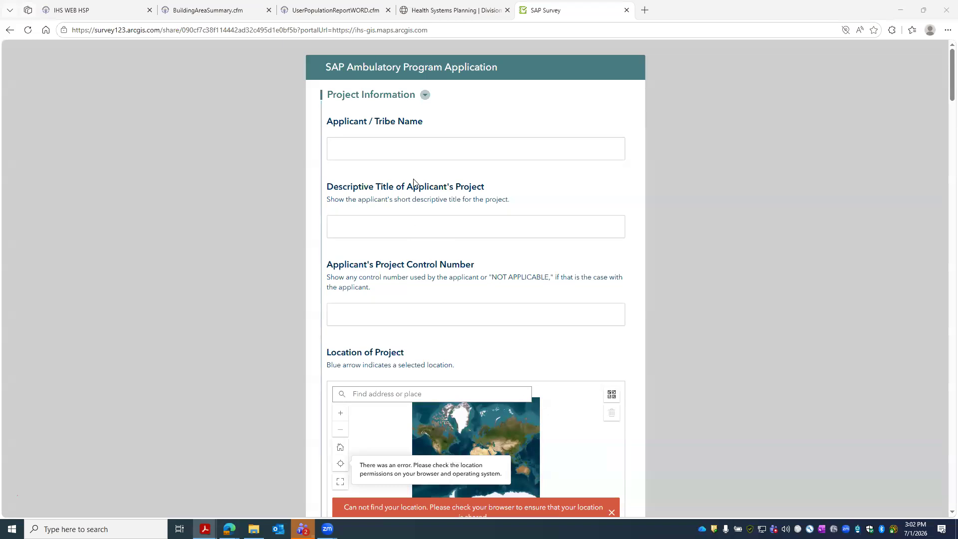
- Enter tribe 'XYZ Tribe of Oregon', title 'Portland Health Care Clinic (Sat.)', and control number N/A
click(377, 143)
text(XY)
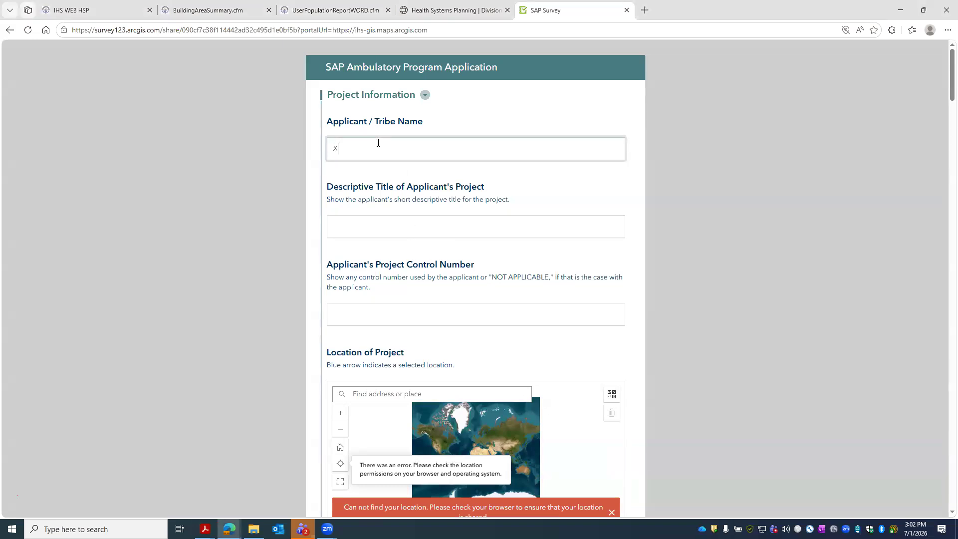
text(Z Te)
text(ribe of OR)
key(BackSpace)
text(regon)
click(417, 228)
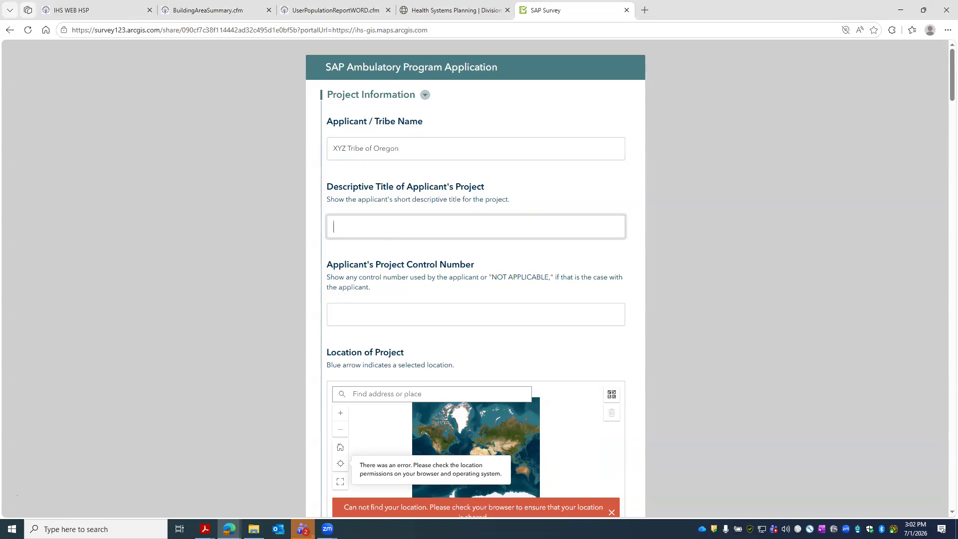
click(413, 231)
text(Portland Health Care Clinic (Sat.))
click(407, 316)
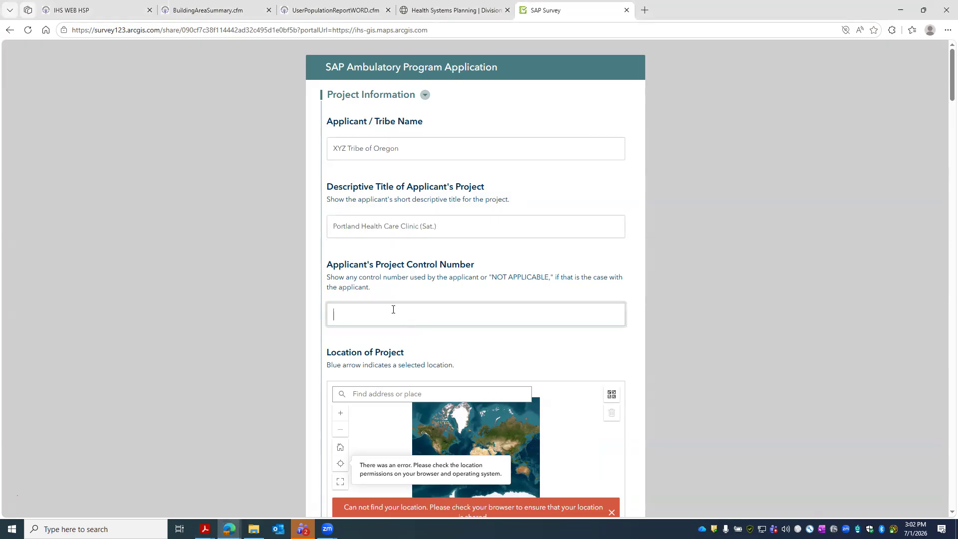
text(N/A)
click(427, 394)
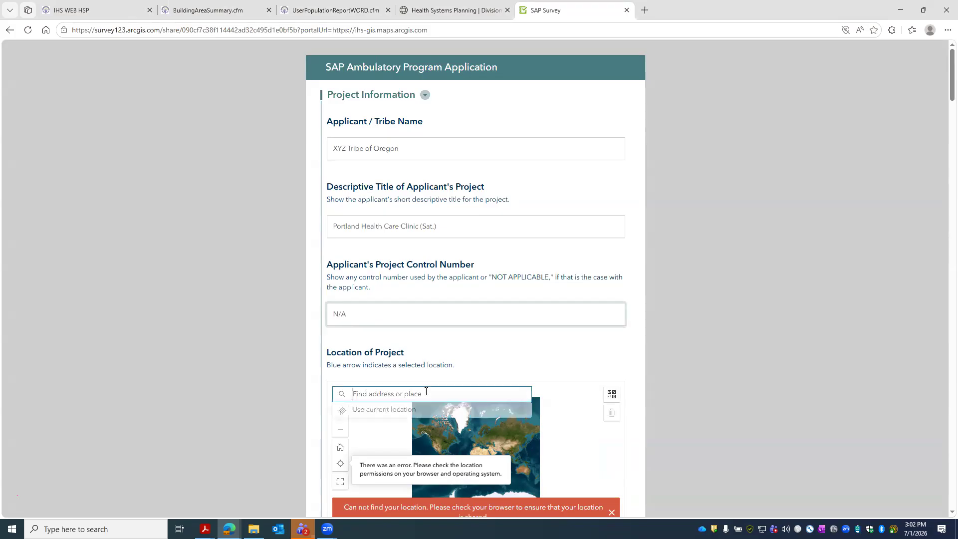
- Search for and pin 'Portland, OR, USA' on the Location of Project map, then close the chat notification
scroll(548, 394, down, 2)
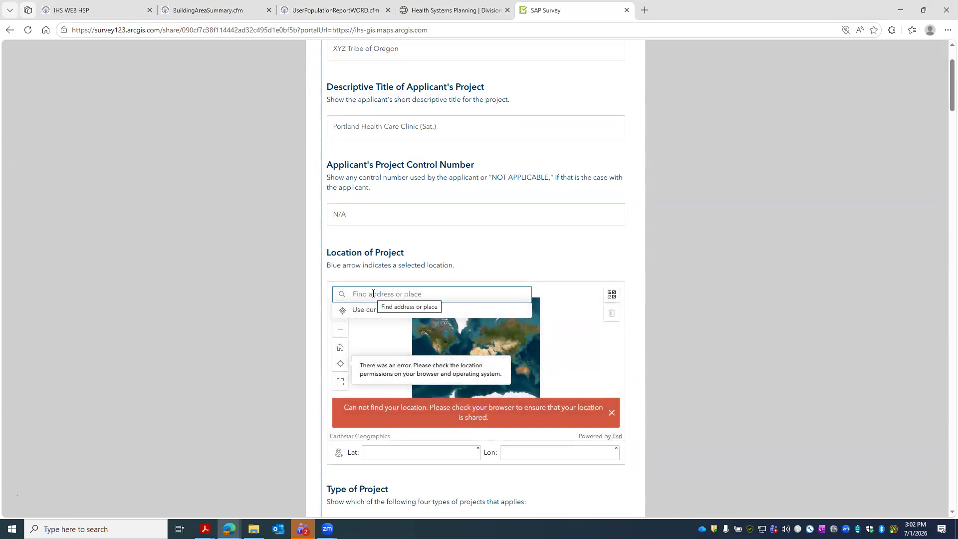
text(Portland Or)
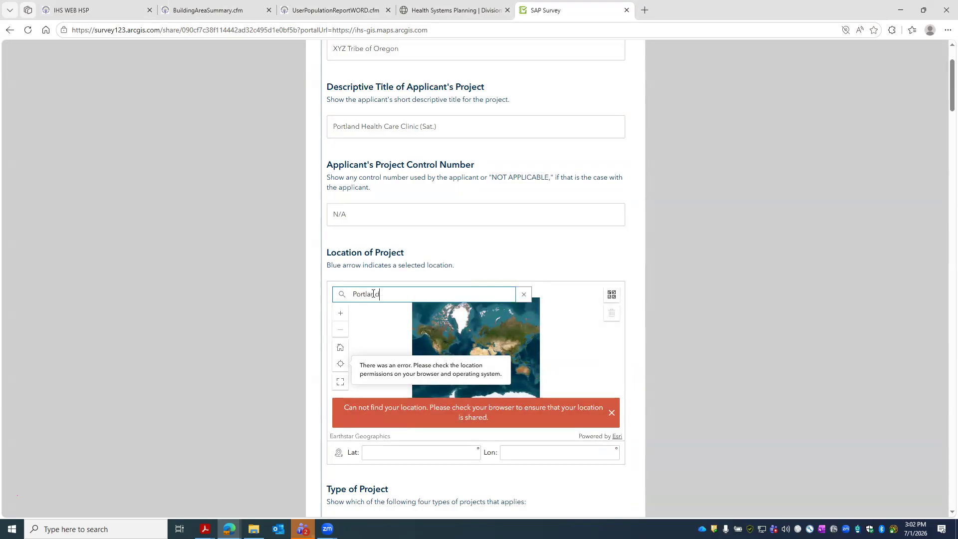
key(BackSpace)
key(BackSpace)
key(BackSpace)
text(, OR)
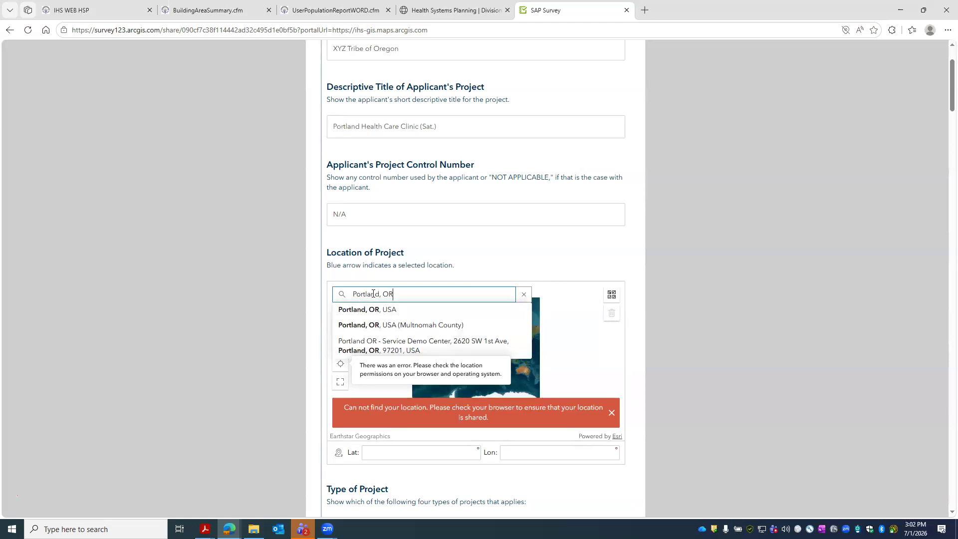
click(371, 311)
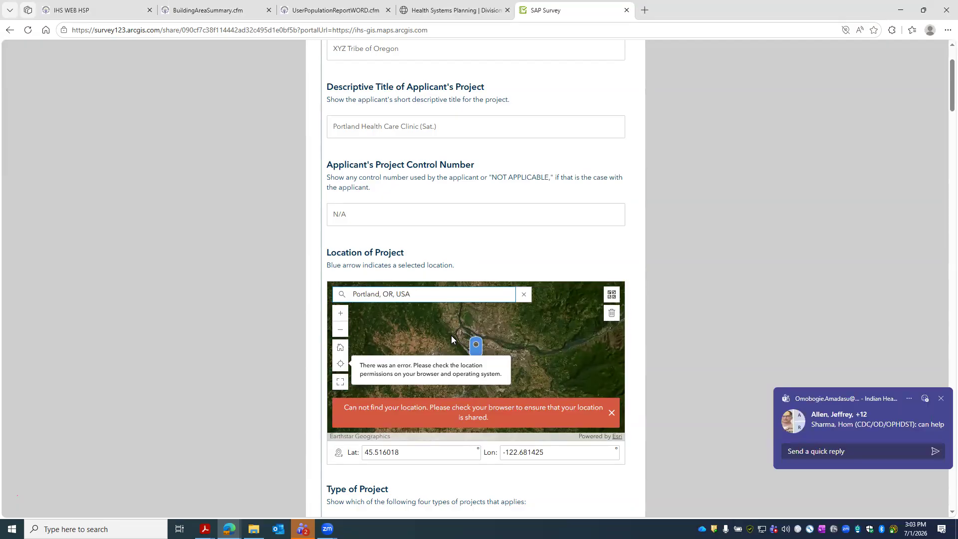
click(941, 398)
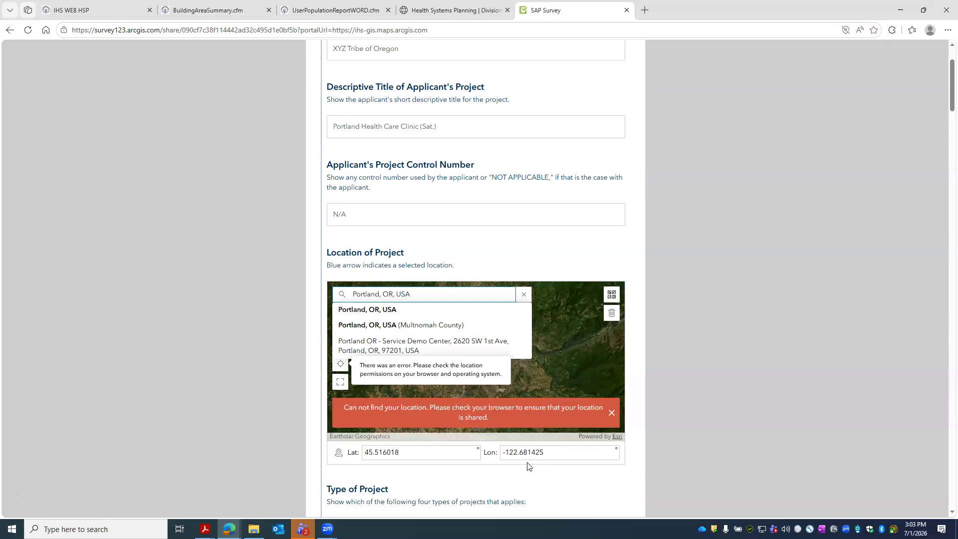
- Copy the latitude from HSP's Edit Project Information into the survey's Lat field
click(78, 10)
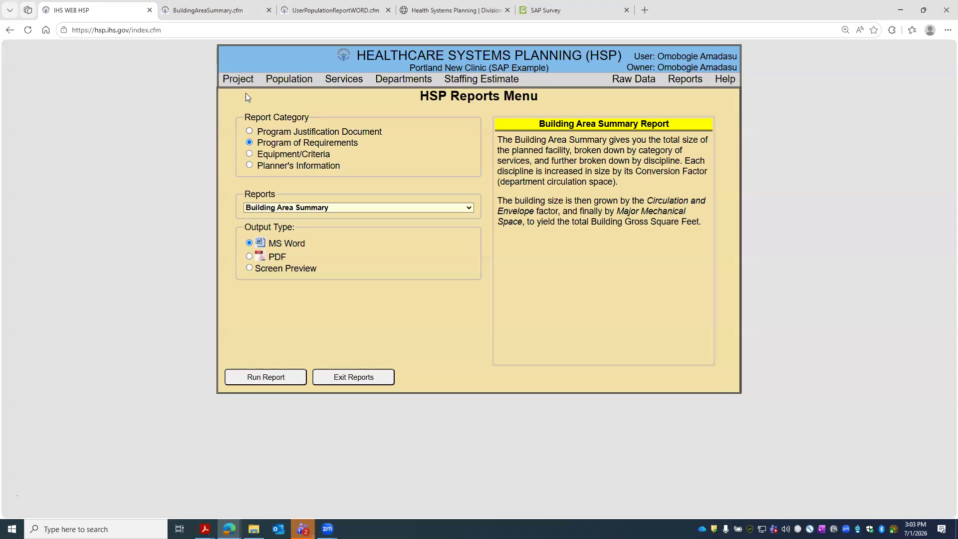
click(239, 80)
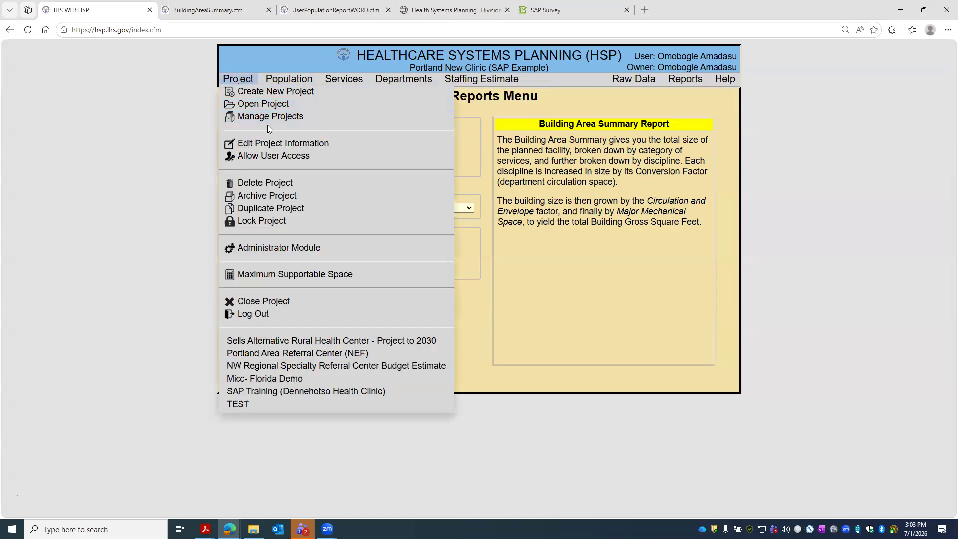
click(274, 141)
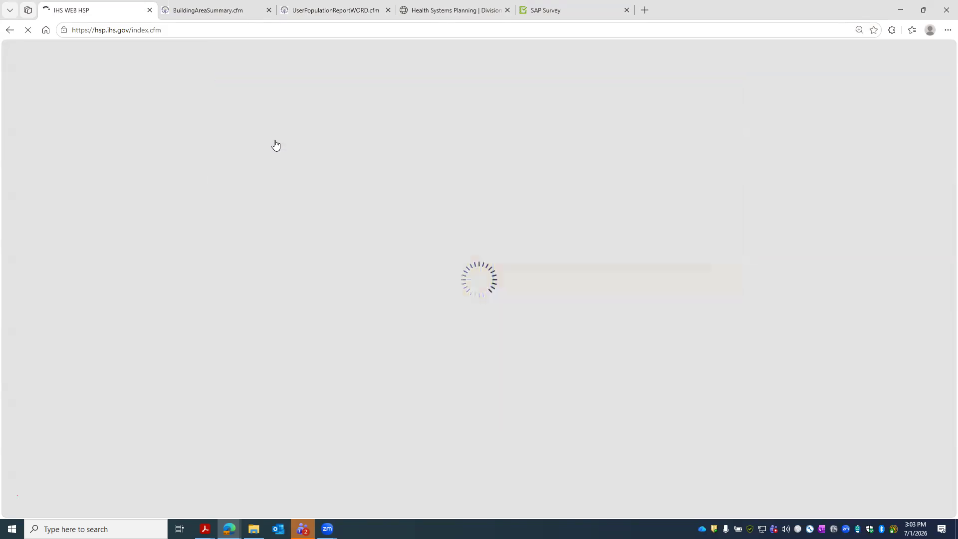
drag(344, 280, 404, 283)
key(ctrl+c)
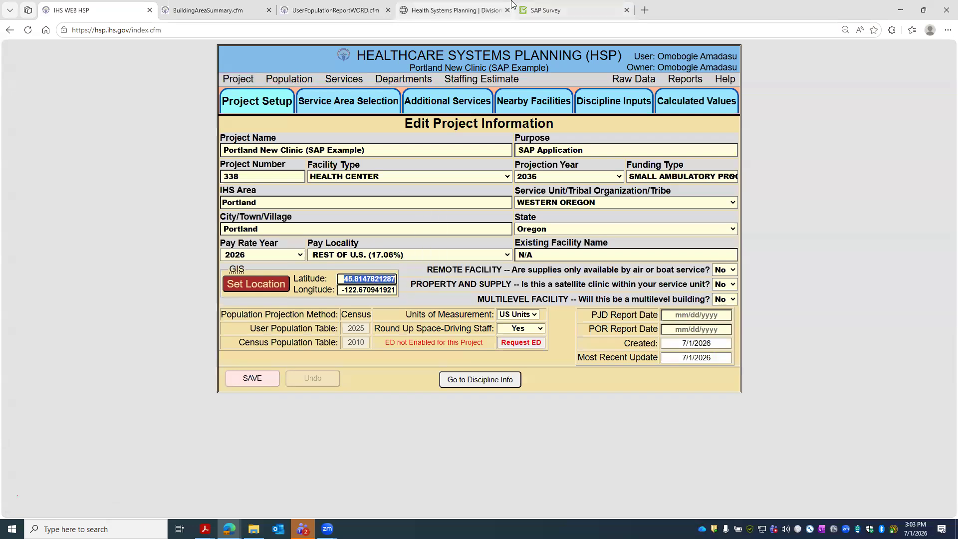
click(543, 11)
drag(403, 452, 290, 445)
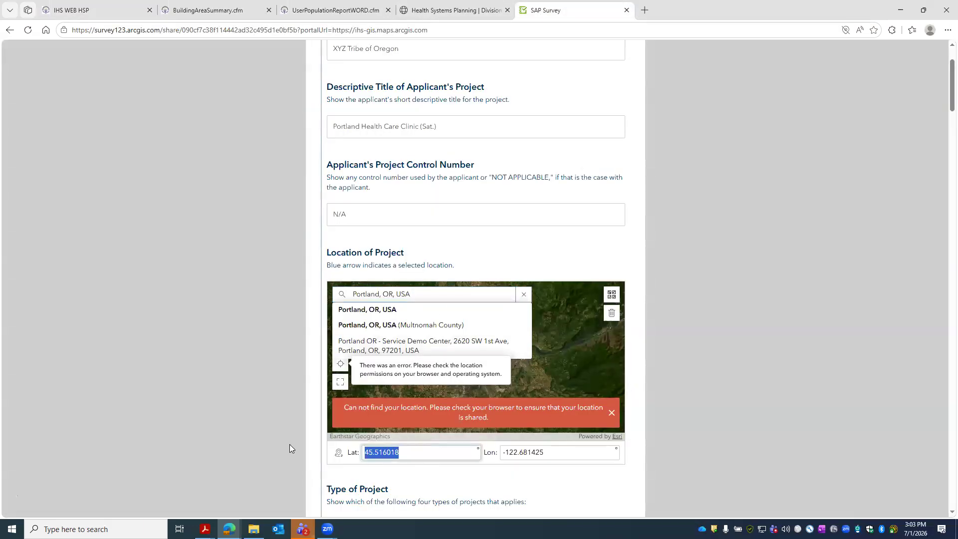
key(ctrl+v)
click(568, 448)
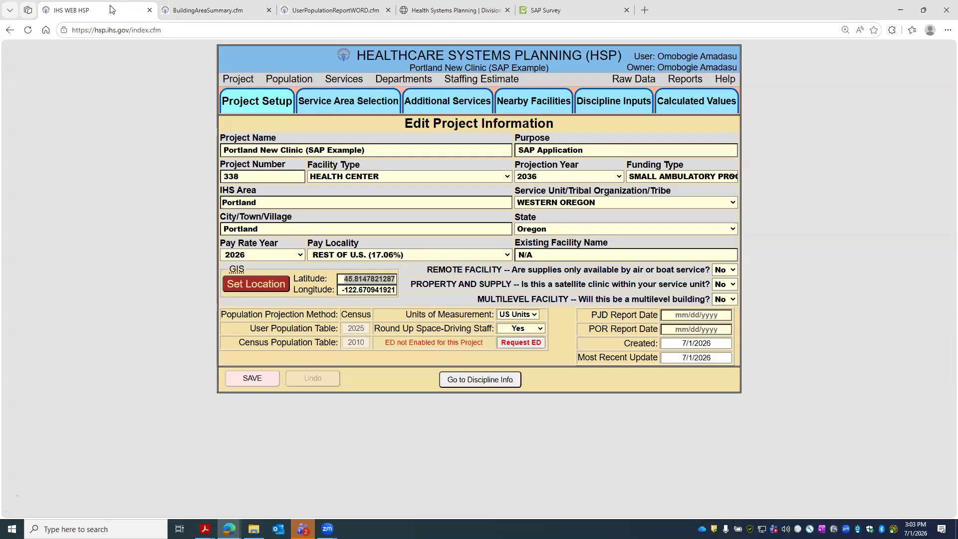
- Copy HSP's project longitude into the survey's Lon field
click(112, 10)
drag(396, 291, 340, 288)
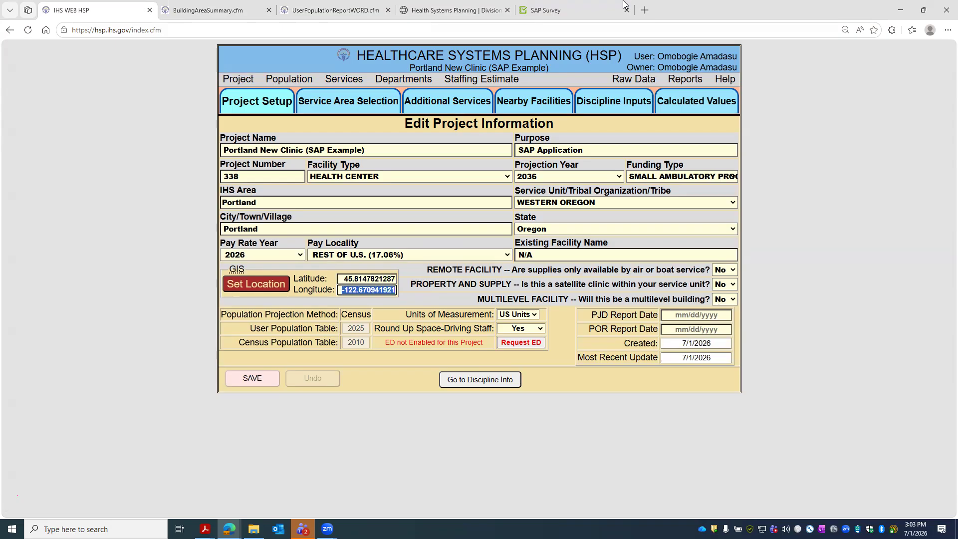
click(574, 10)
triple_click(567, 452)
key(ctrl+v)
- Commit the pasted longitude and try several pin positions around Portland on the map
click(604, 488)
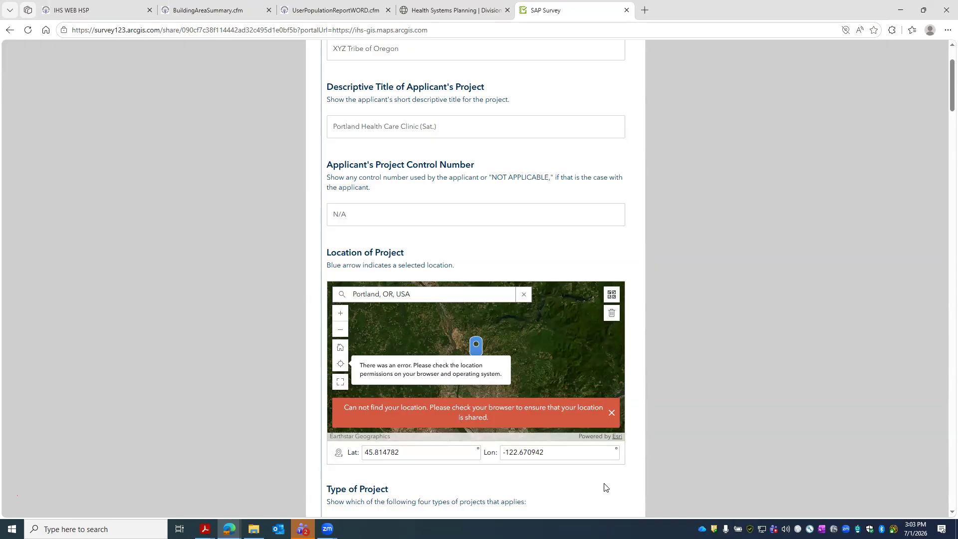
scroll(539, 451, down, 2)
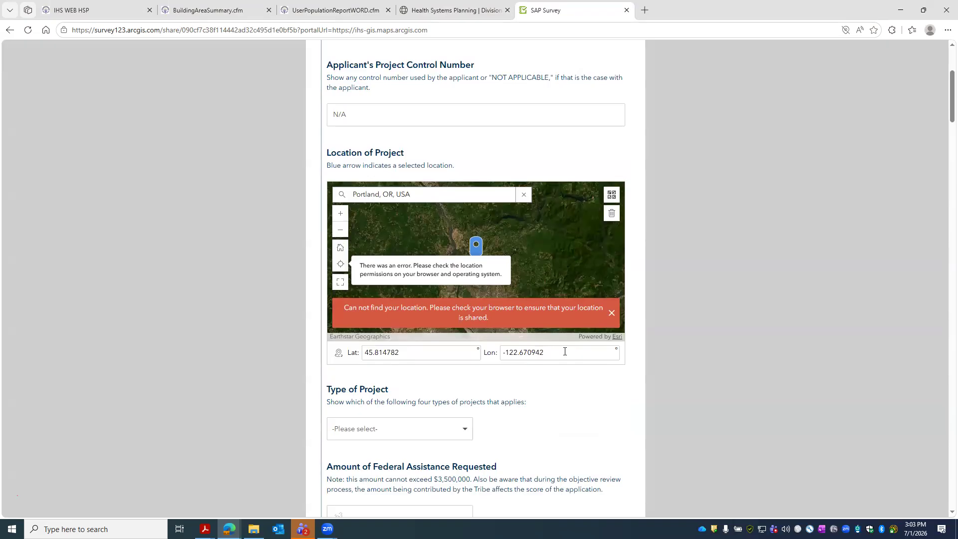
drag(462, 235, 494, 231)
click(513, 240)
click(512, 243)
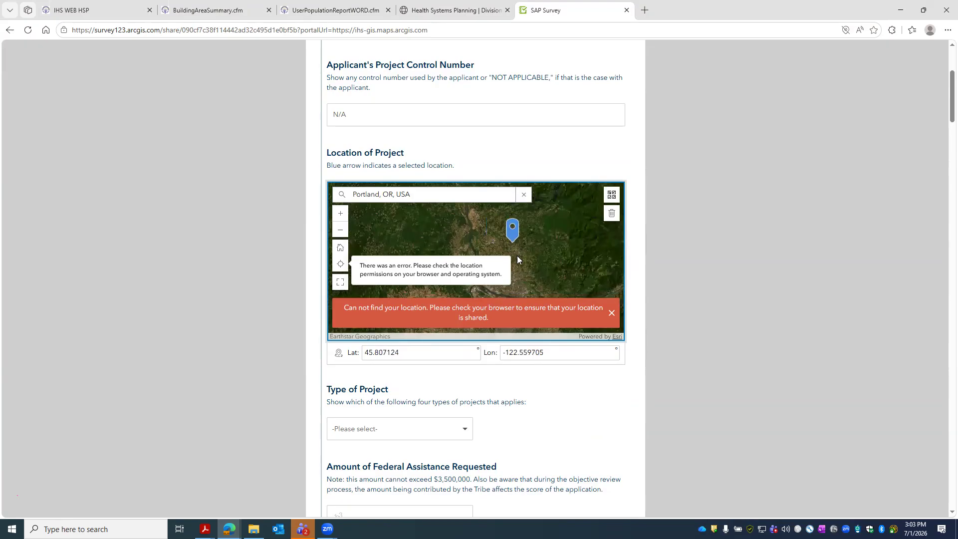
click(533, 246)
click(418, 235)
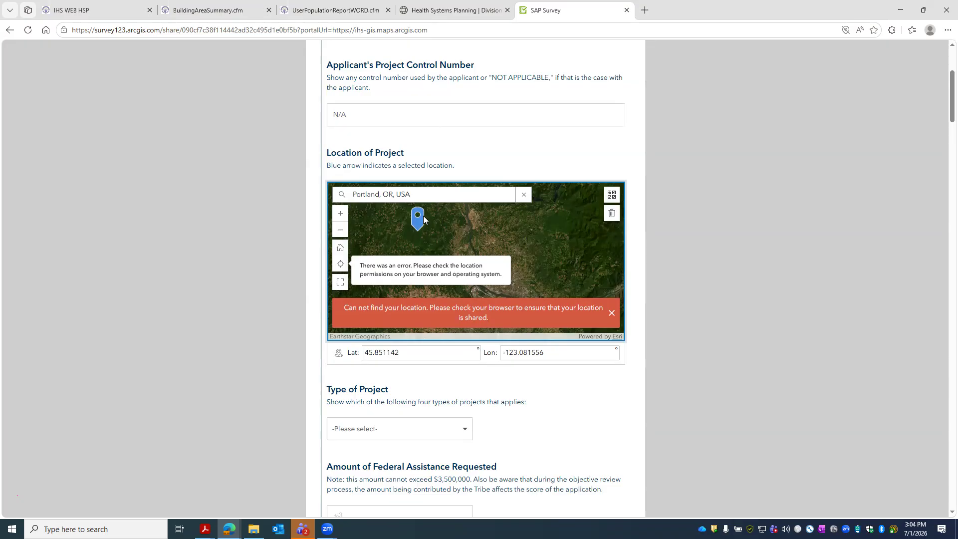
scroll(544, 238, up, 1)
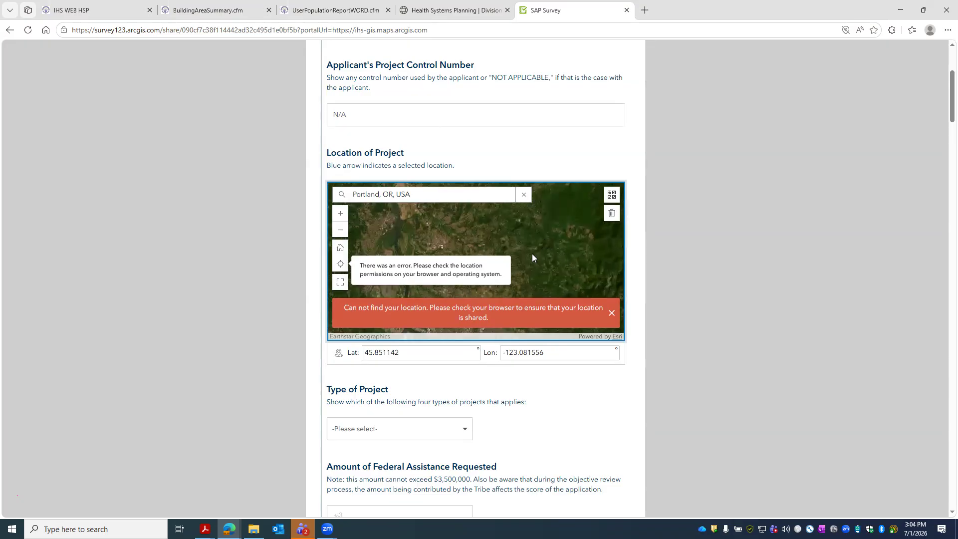
click(532, 257)
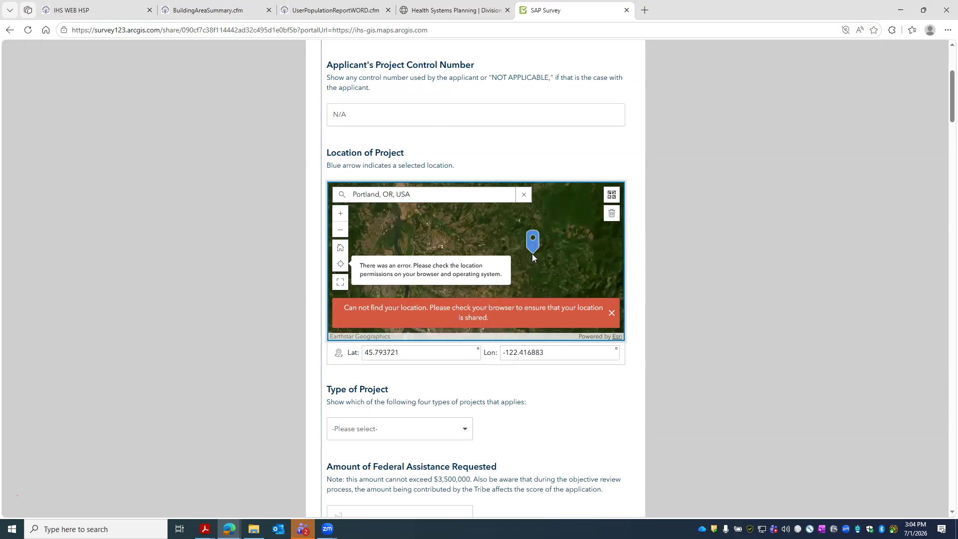
click(442, 247)
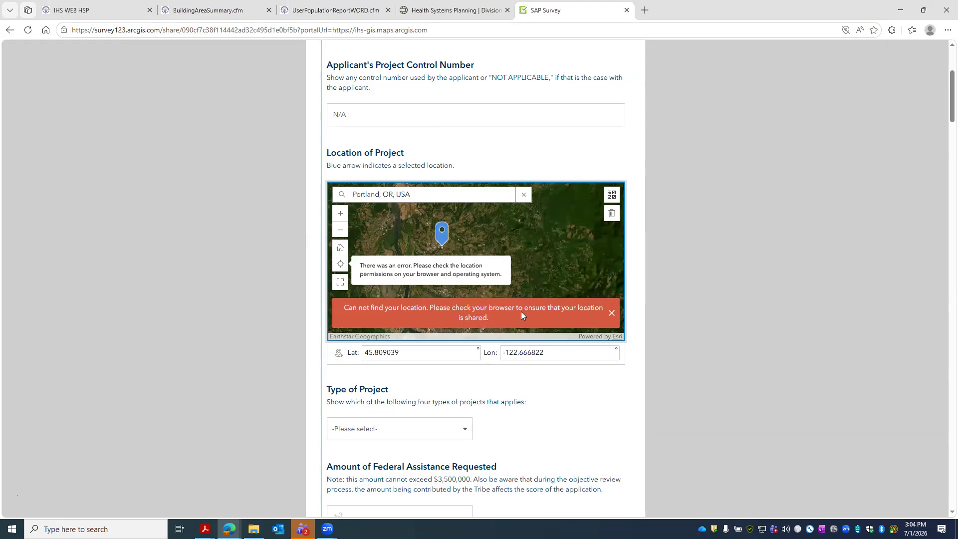
- Clear the location error banners and settle the pin at 45.819568, -122.680555
click(612, 313)
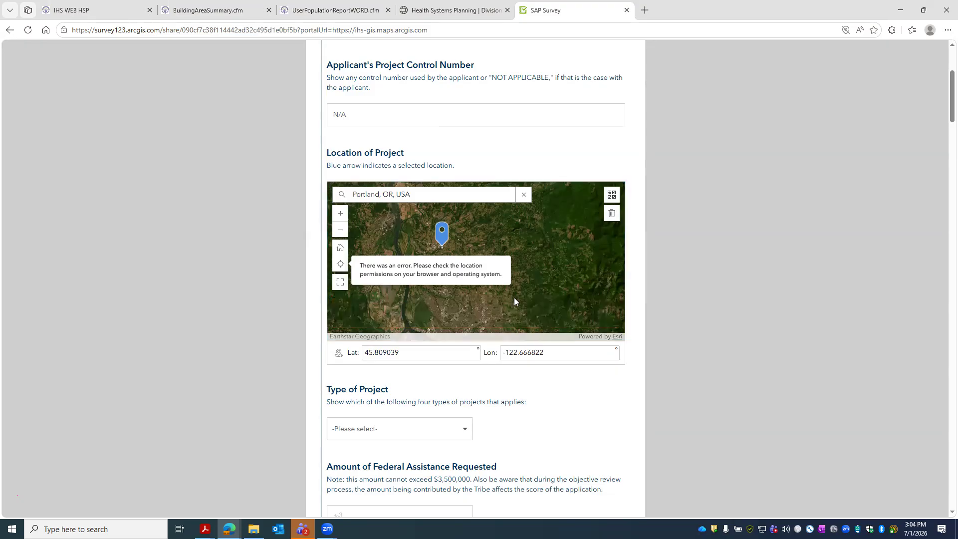
click(342, 266)
click(611, 314)
click(443, 284)
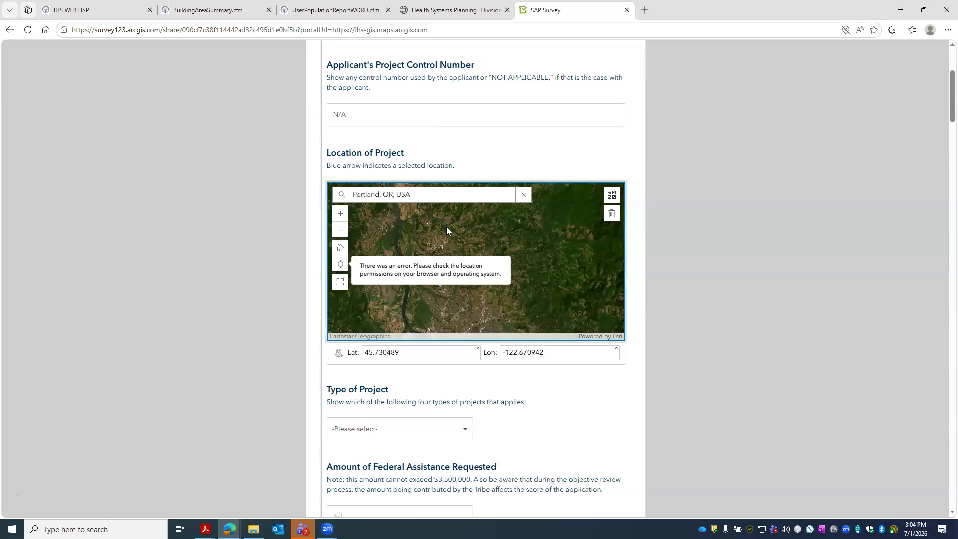
click(445, 244)
click(468, 238)
click(431, 238)
click(436, 240)
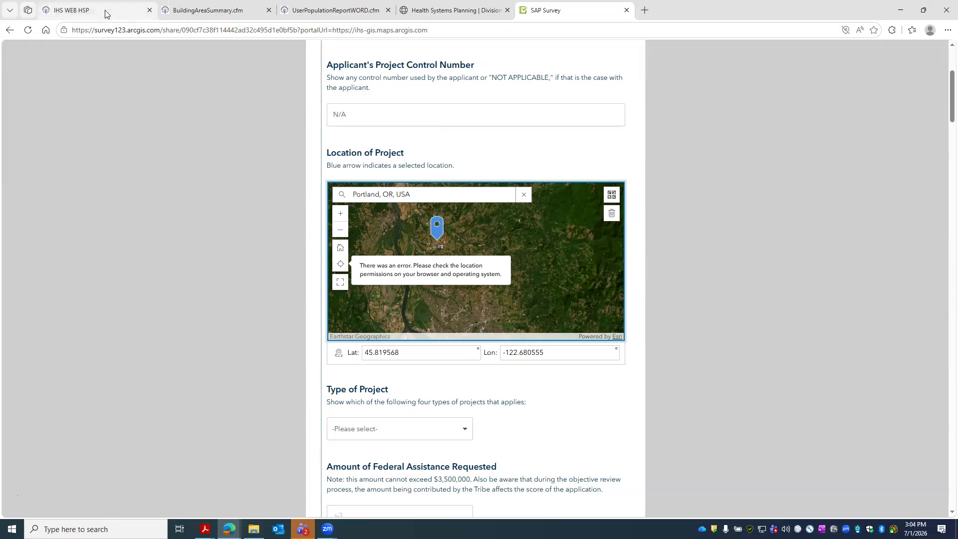
mouse_move(107, 14)
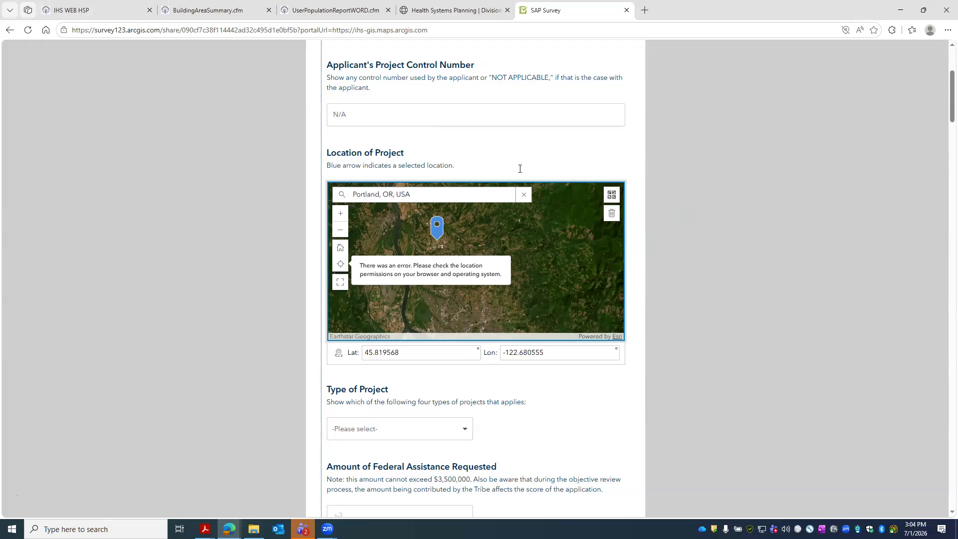
- Select 'Construction of a new satellite health care facility' as Type of Project, leaving Modernization unchecked
scroll(499, 180, down, 5)
click(452, 180)
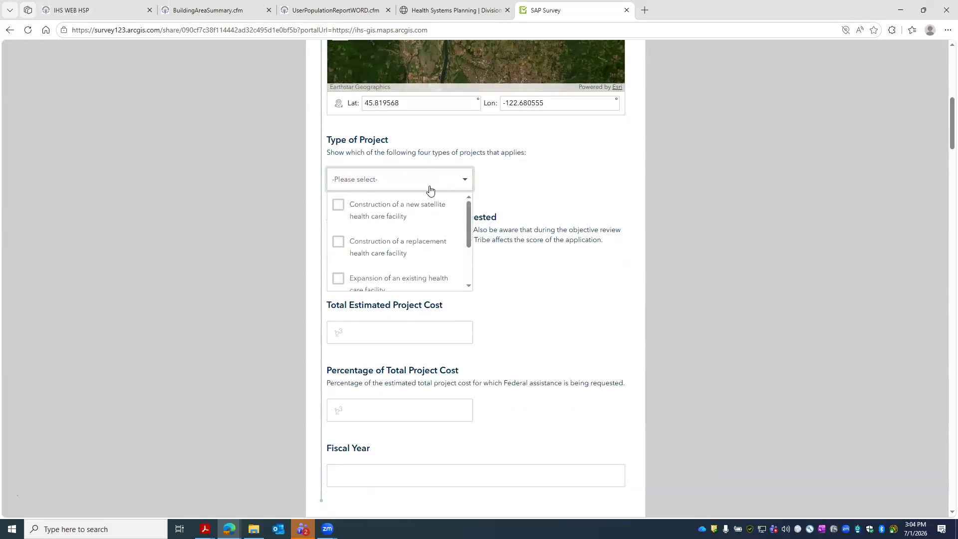
mouse_move(469, 222)
mouse_down()
mouse_move(462, 258)
mouse_move(462, 213)
mouse_up()
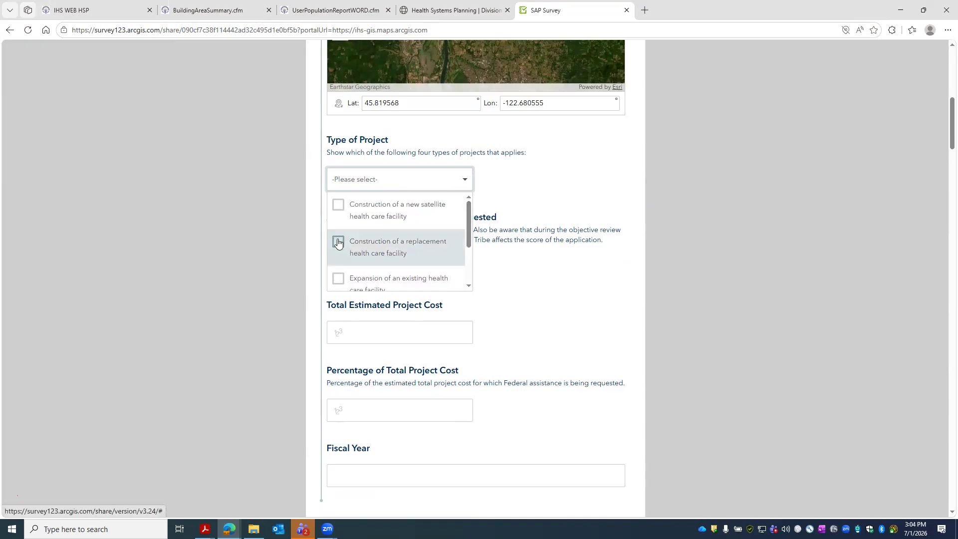
click(339, 205)
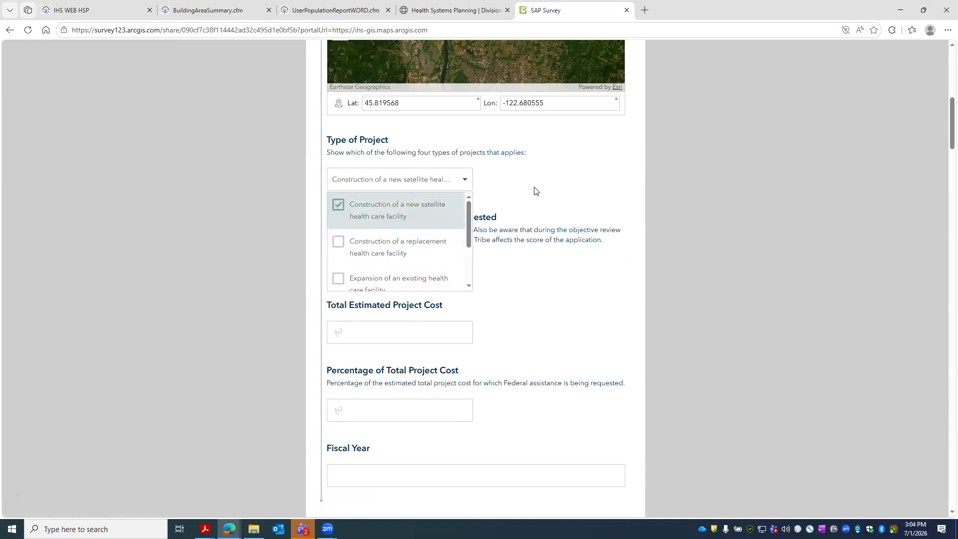
scroll(349, 242, down, 1)
click(338, 265)
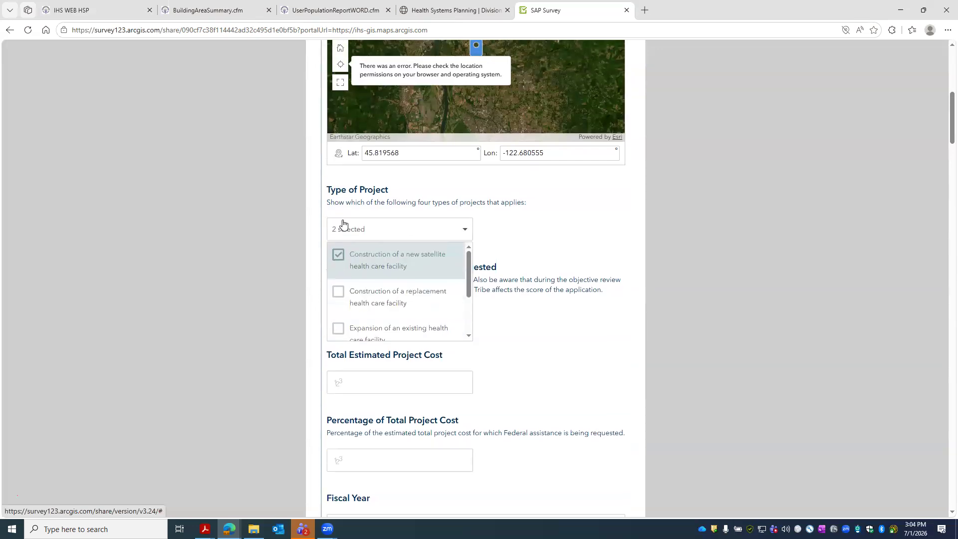
scroll(344, 269, down, 1)
click(338, 315)
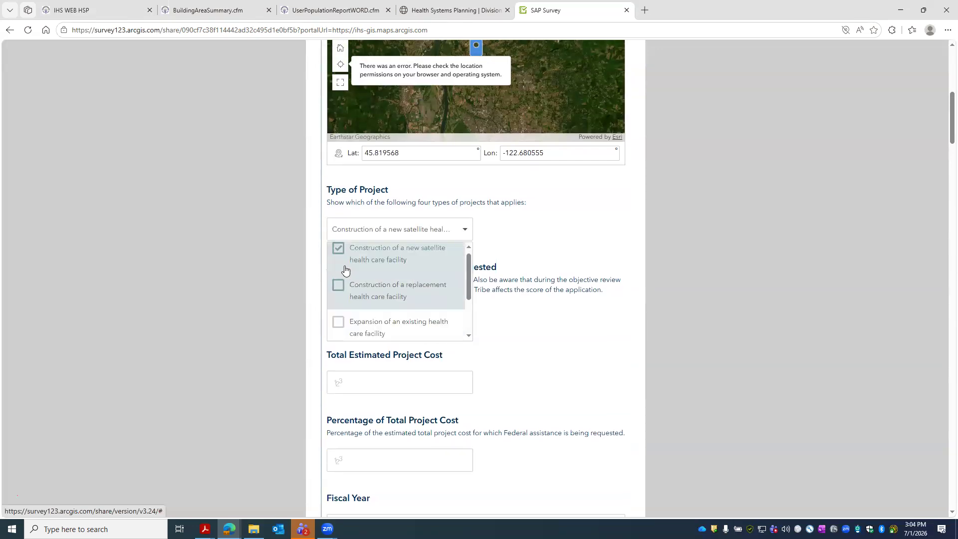
click(494, 276)
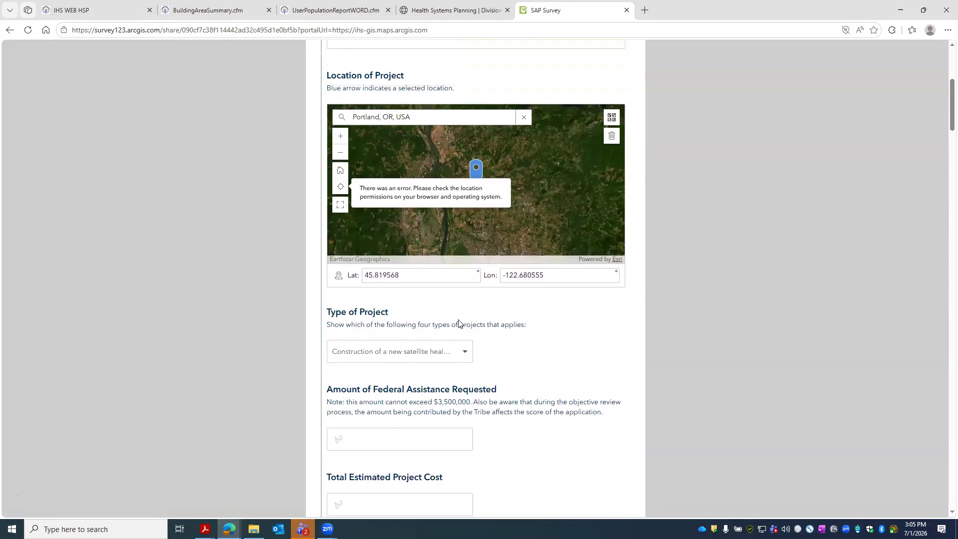
- Enter 3500000 as the Amount of Federal Assistance Requested
click(415, 367)
text(3)
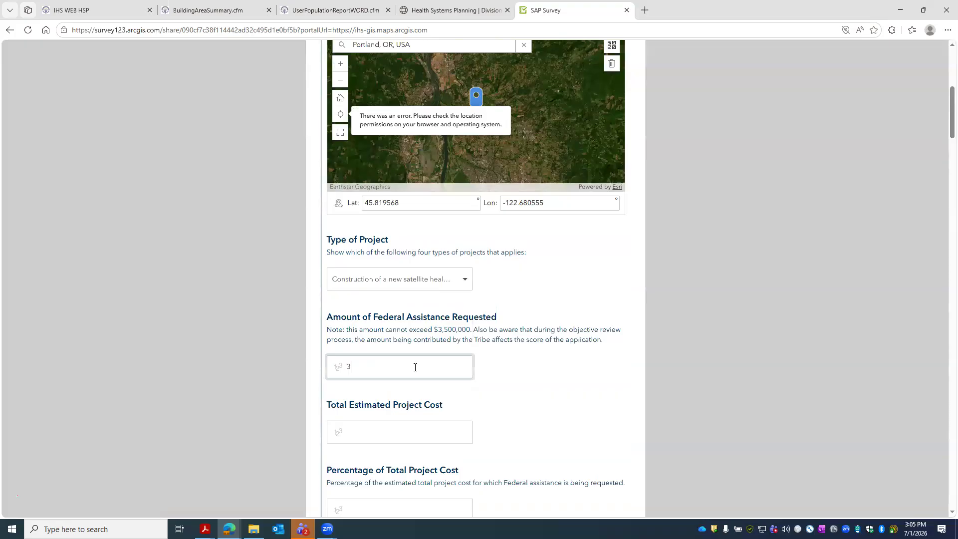
text(500000)
click(350, 368)
drag(348, 368, 377, 369)
- Enter 10000000 as the Total Estimated Project Cost, fixing extra zeros until the percentage reads 35
click(380, 434)
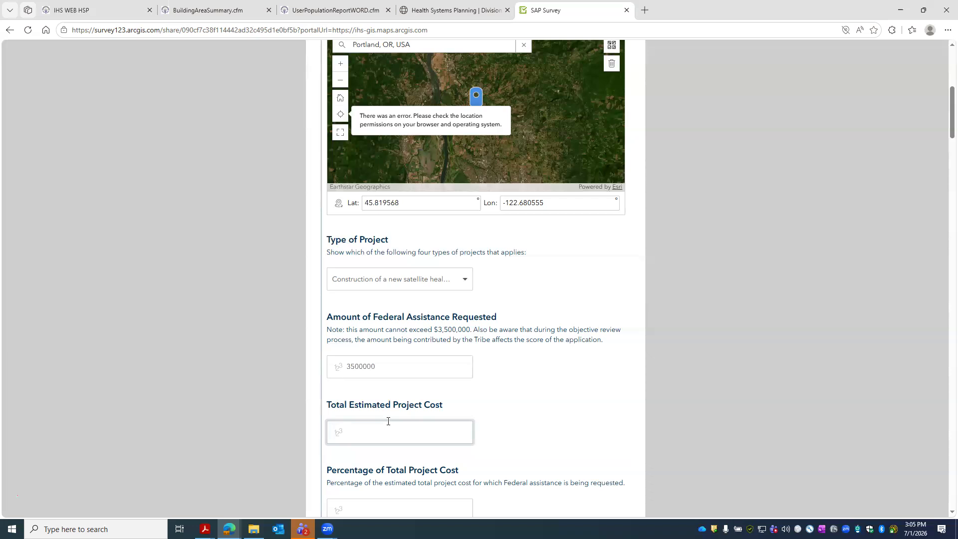
text(10000000)
scroll(399, 469, down, 3)
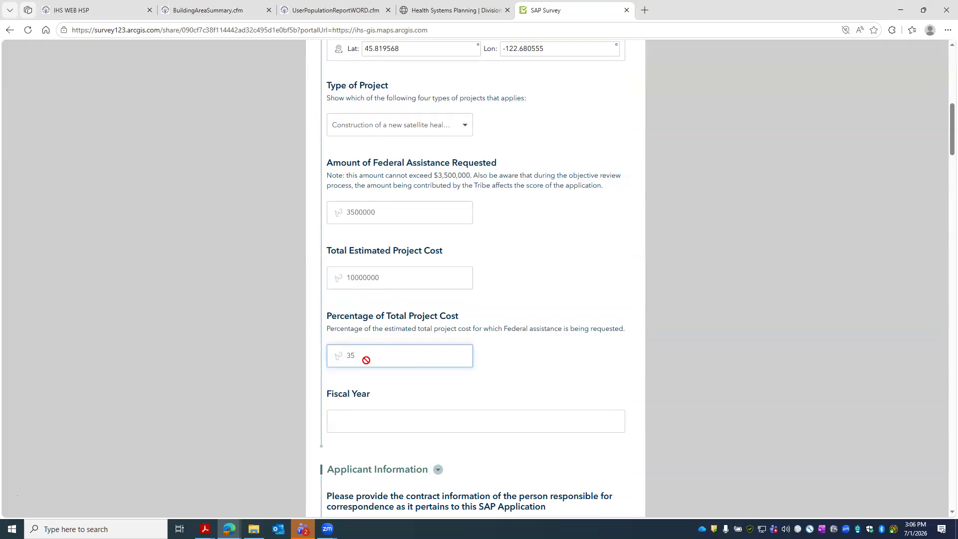
click(402, 286)
text(0)
key(BackSpace)
key(BackSpace)
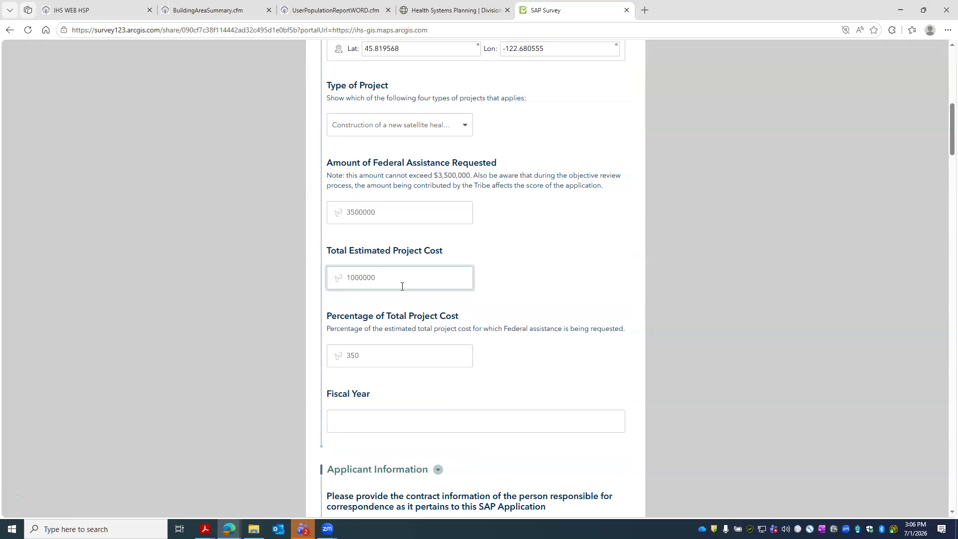
text(0)
click(432, 350)
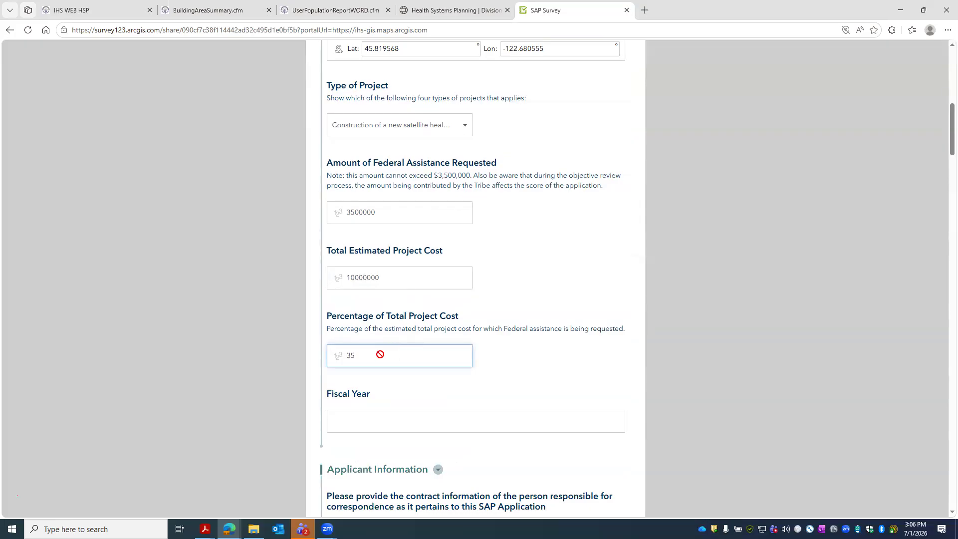
scroll(379, 356, down, 1)
- Enter the Fiscal Year as '2025 & 2026'
scroll(379, 356, down, 1)
click(352, 324)
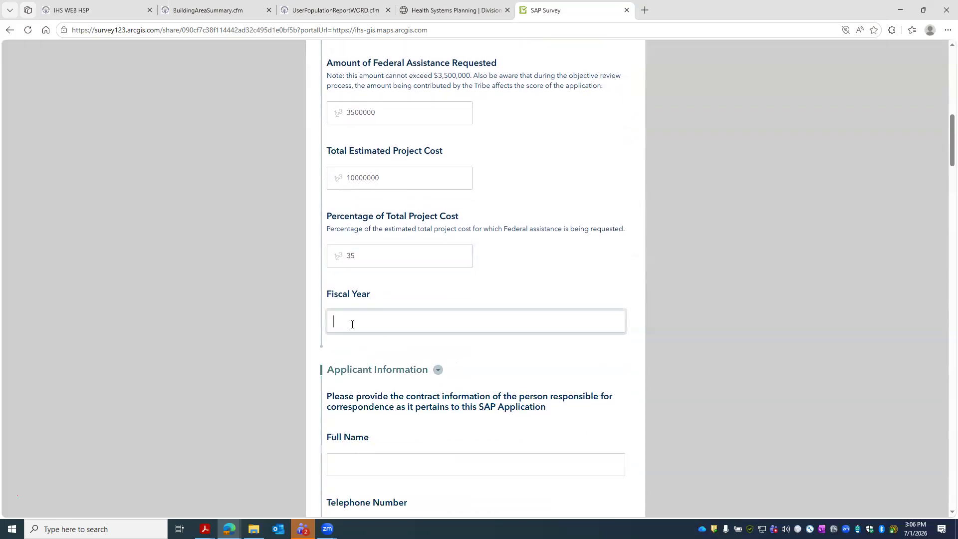
text(2025 & 2026)
scroll(422, 336, down, 4)
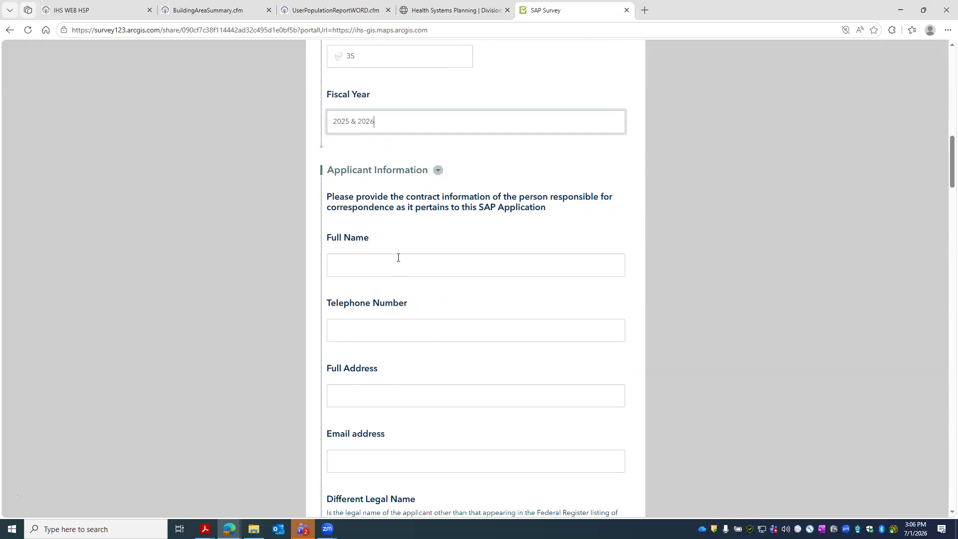
key(alt+Tab)
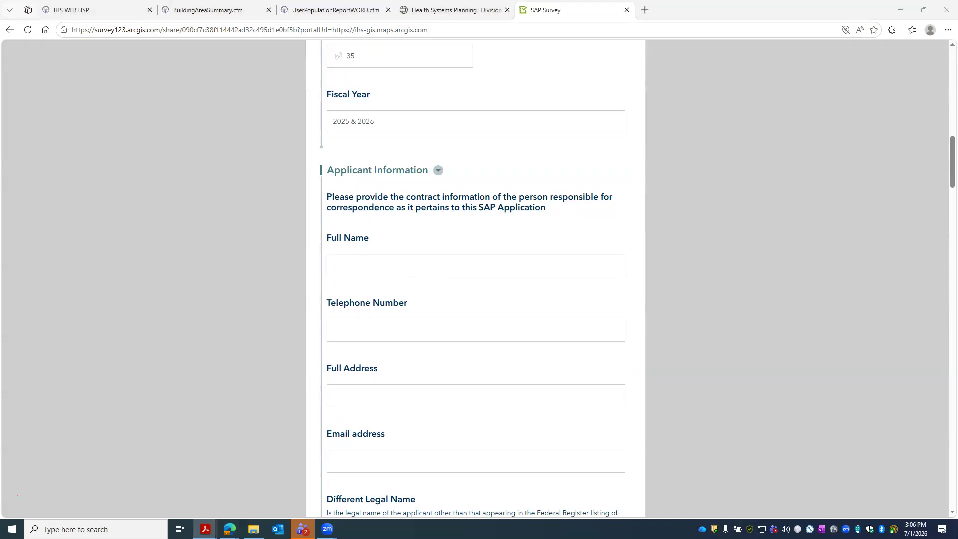
key(alt+Tab)
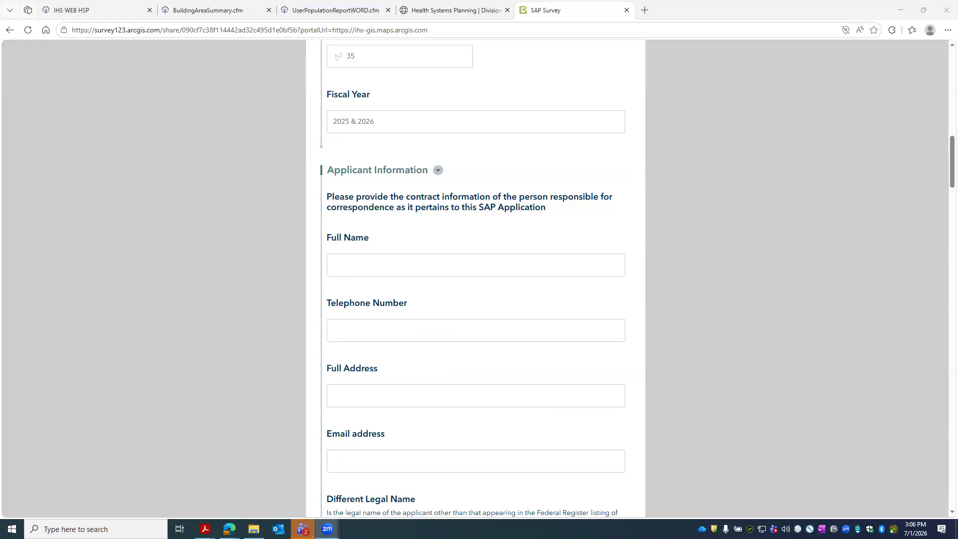
- Fill in the applicant contact's full name and telephone number
click(386, 265)
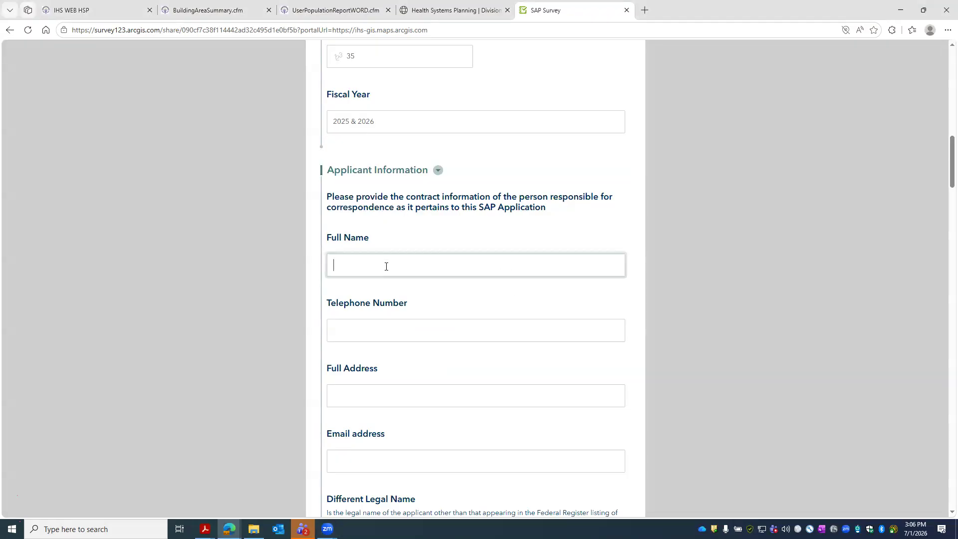
click(396, 329)
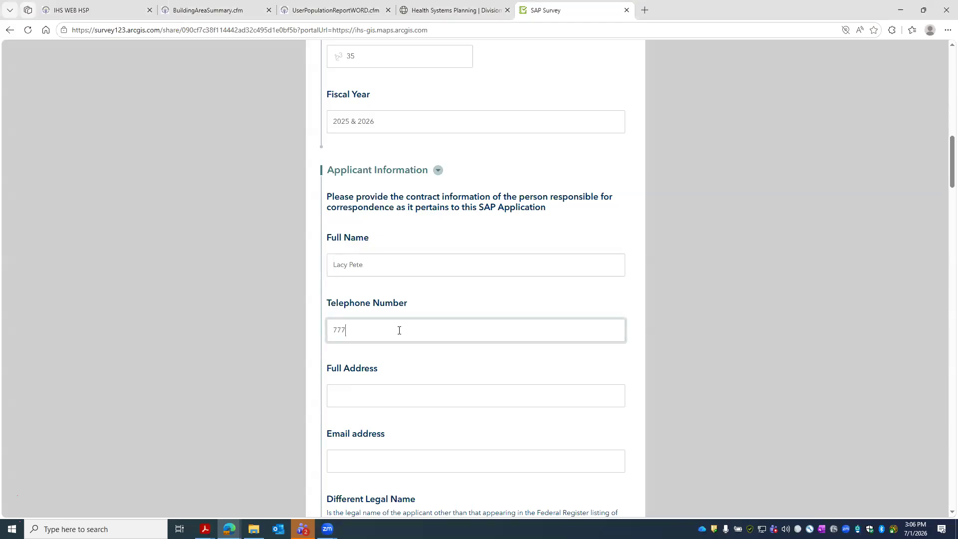
- Fill in the applicant contact's full address and e-mail address
click(366, 387)
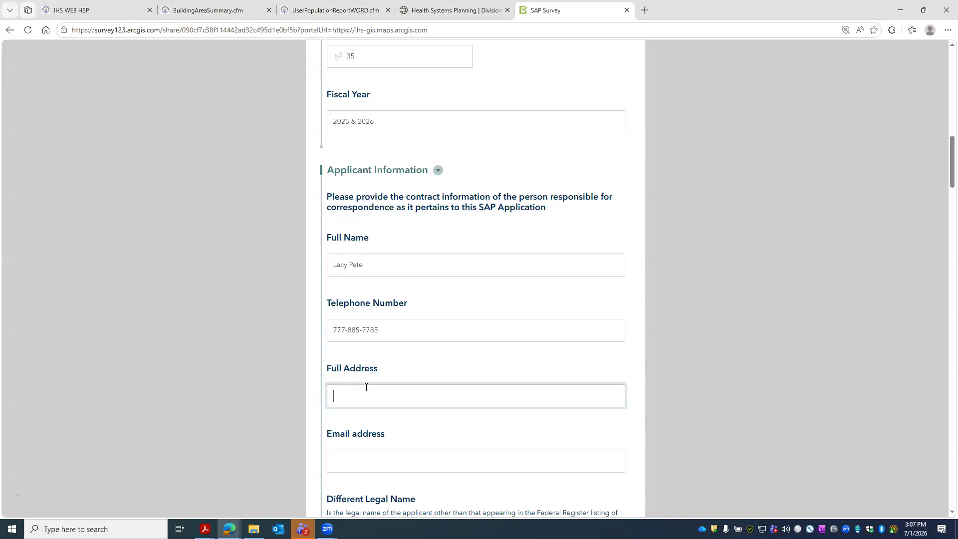
click(357, 462)
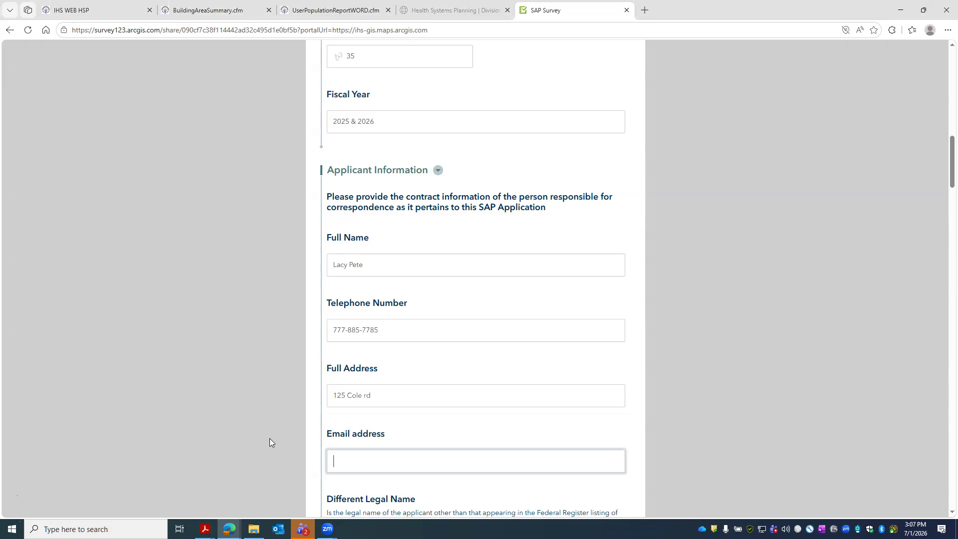
scroll(687, 460, down, 3)
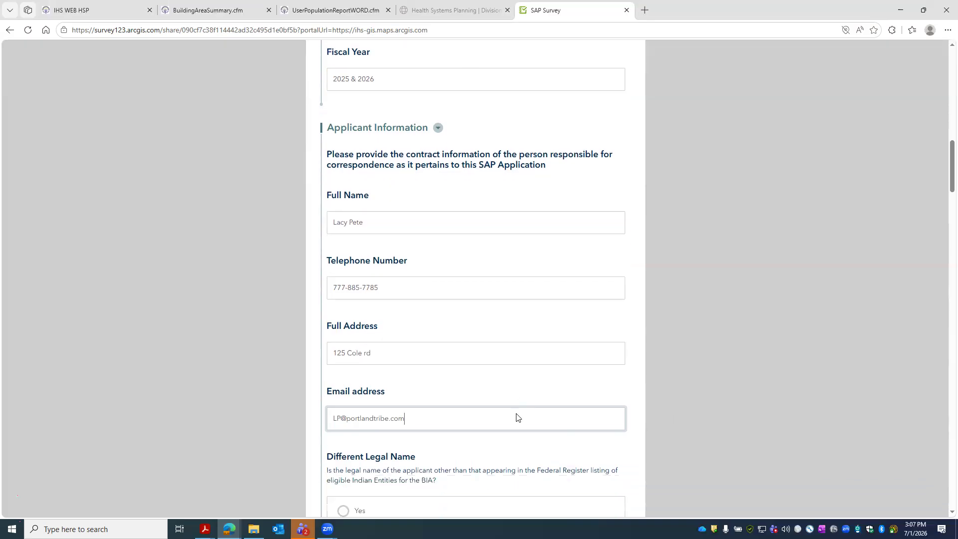
- Answer No to Different Legal Name
click(363, 439)
scroll(457, 389, down, 4)
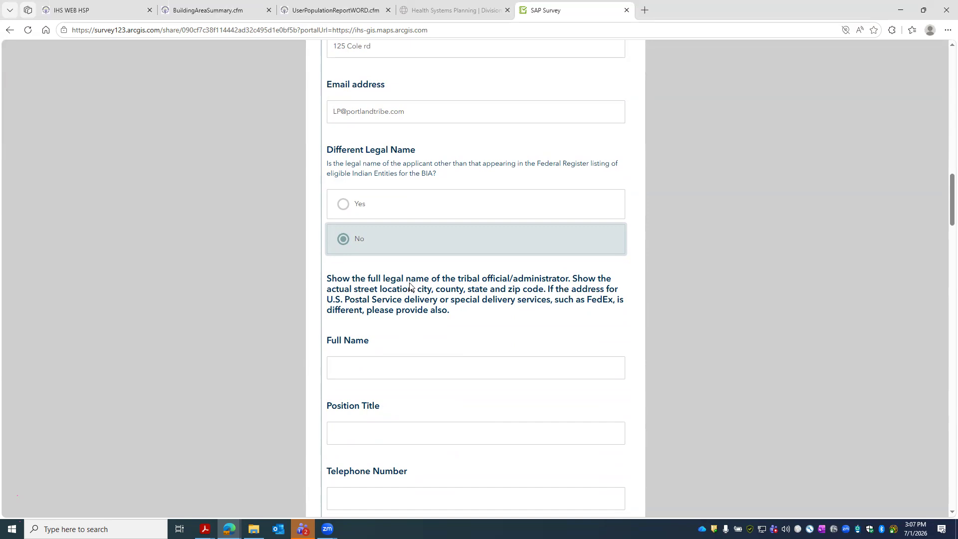
scroll(427, 319, down, 1)
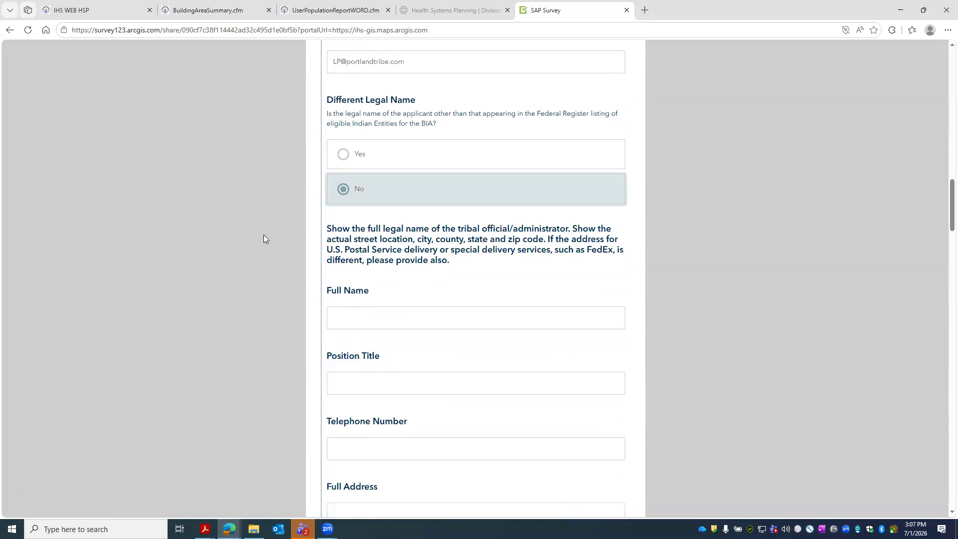
- Enter the tribal official's full name, Position Title 'President', telephone number and street address
click(370, 316)
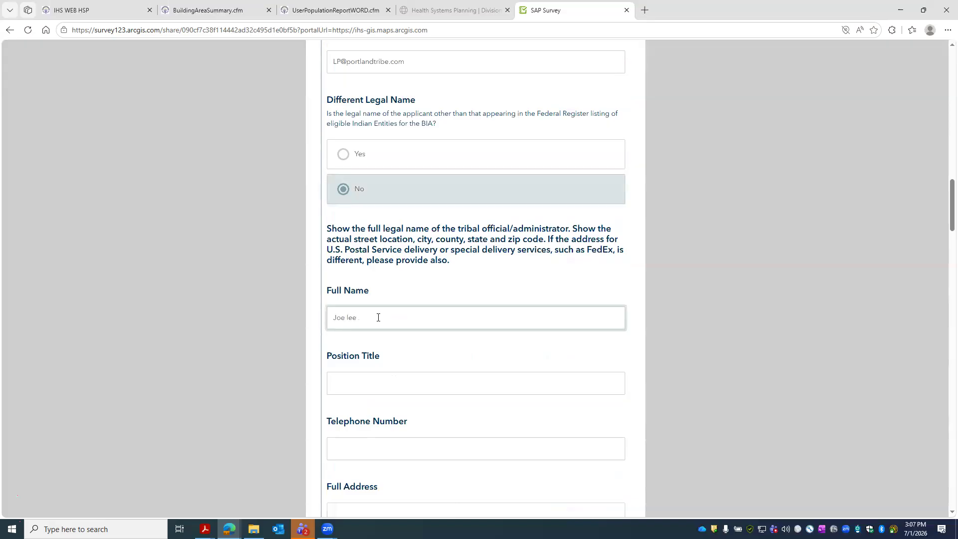
key(Tab)
text(President)
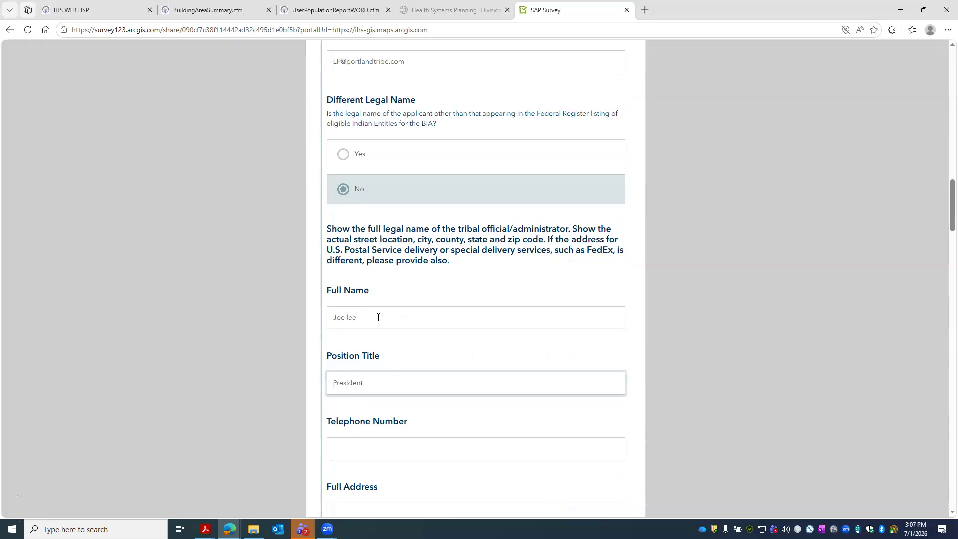
key(Tab)
text(999-888-8888)
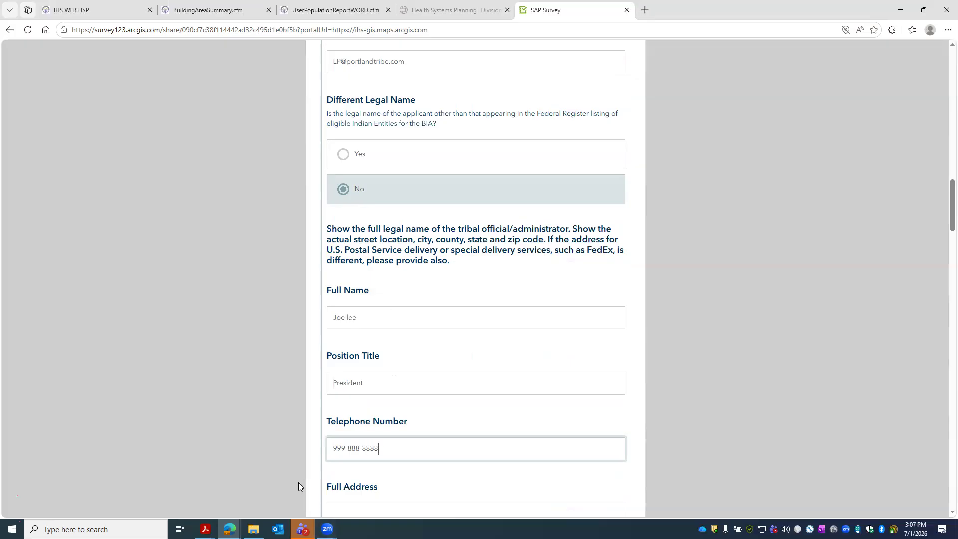
scroll(298, 487, down, 1)
click(359, 459)
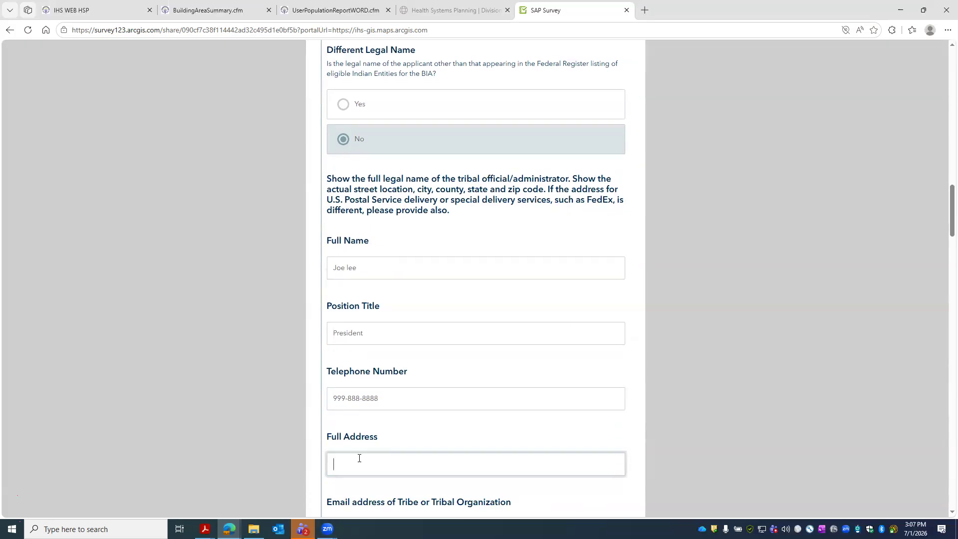
scroll(430, 398, down, 4)
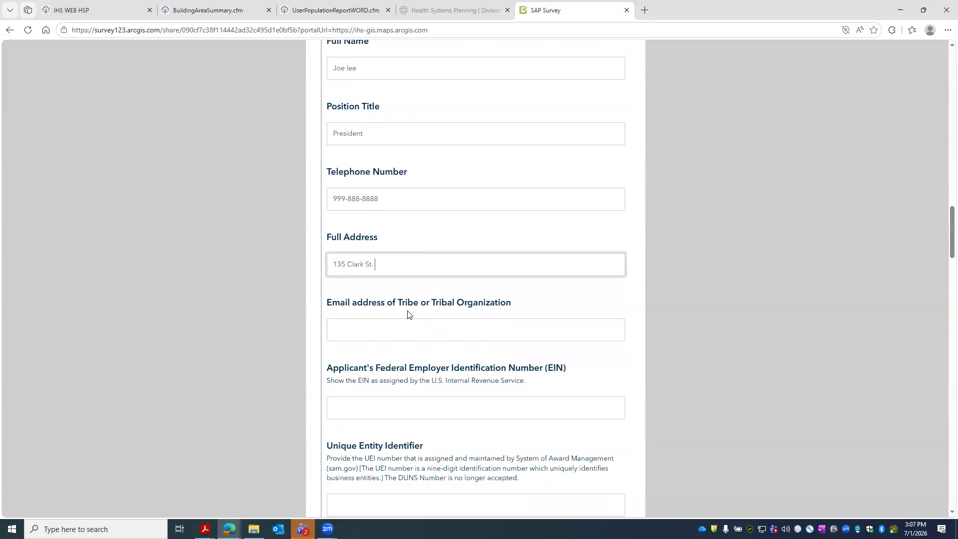
- Enter the tribe's e-mail address and the applicant's EIN
click(405, 329)
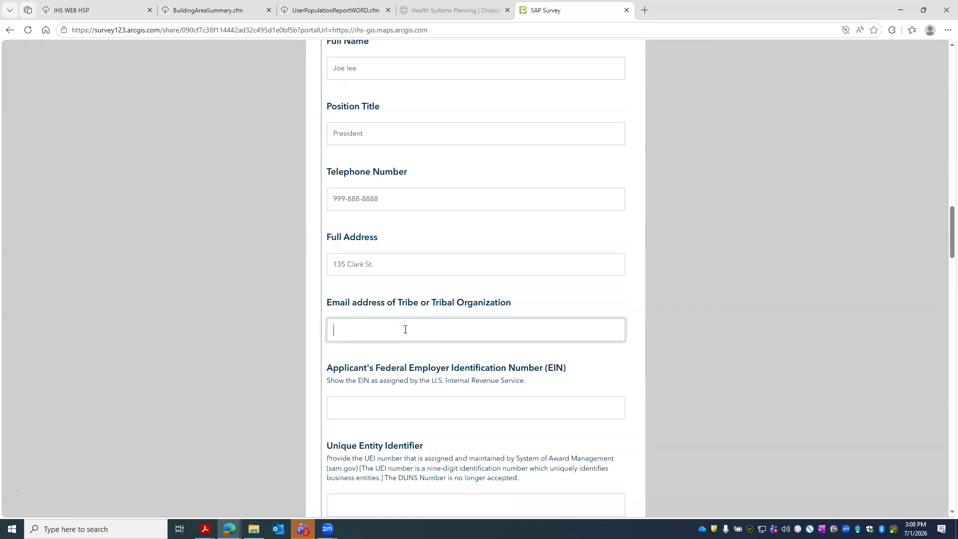
click(415, 409)
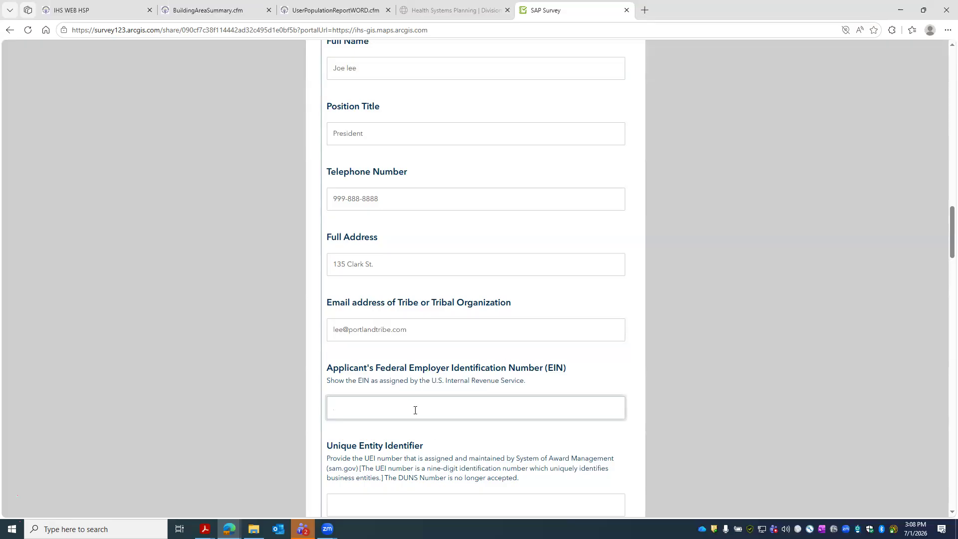
text(55-666-888574)
scroll(404, 416, down, 6)
- Fill in the UEI, SAM certification 'Is registered', and both Congressional Districts as PO-01
click(359, 212)
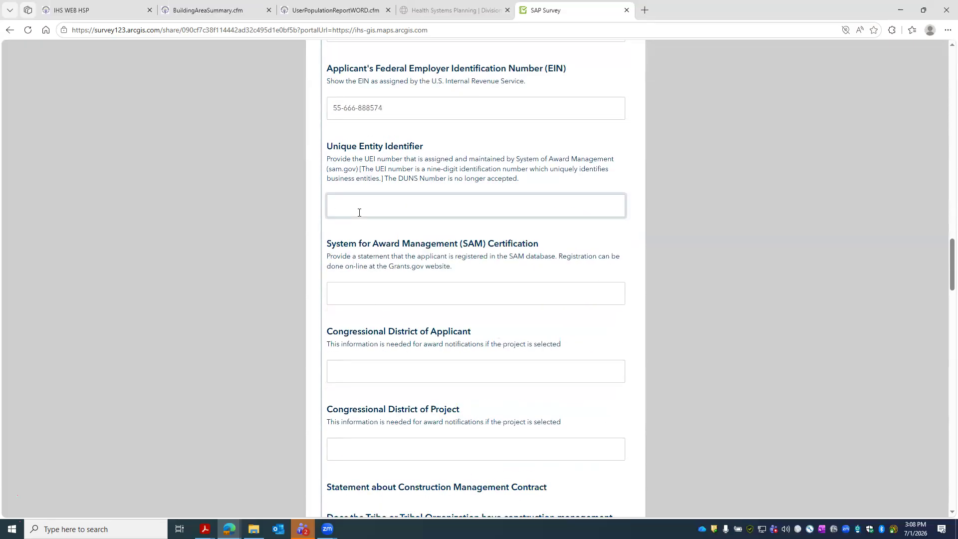
text(524-888-8894)
click(367, 300)
text(Is registered)
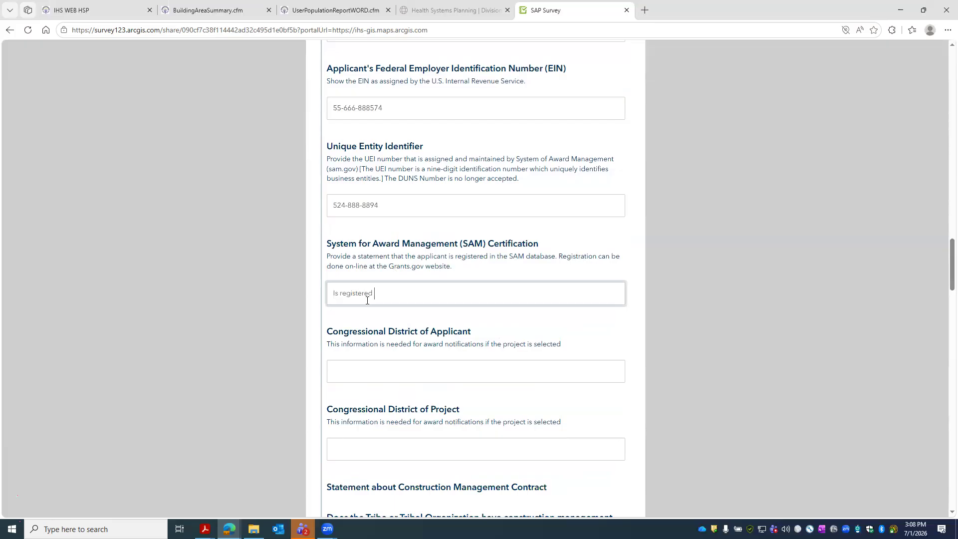
click(366, 368)
text(PO)
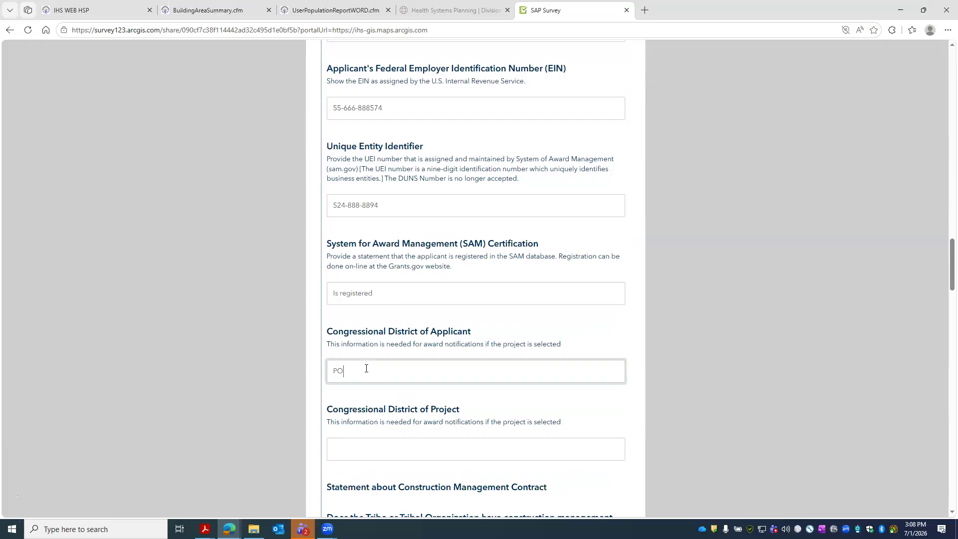
text(-*1)
text(01)
scroll(357, 349, down, 3)
click(375, 296)
text(PO-0)
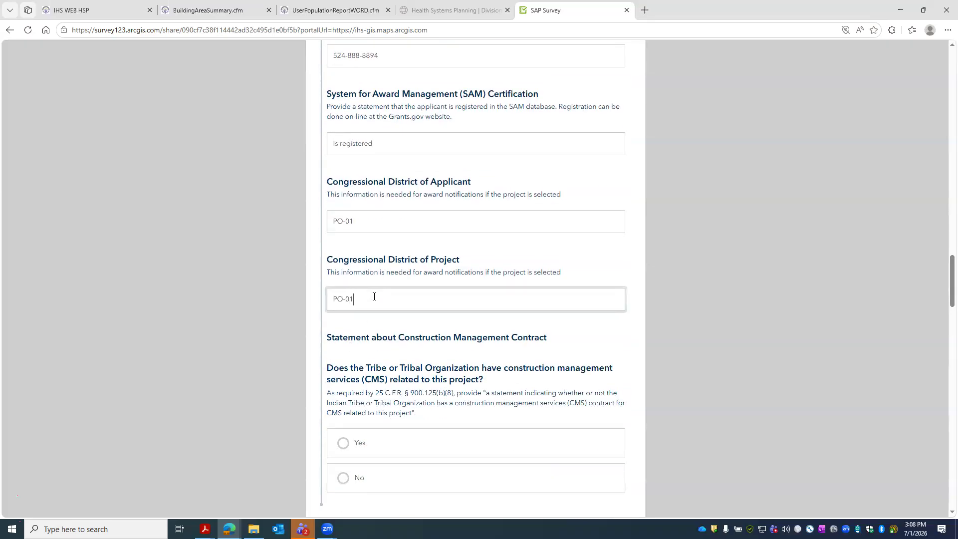
text(1)
scroll(374, 296, down, 2)
drag(352, 343, 395, 342)
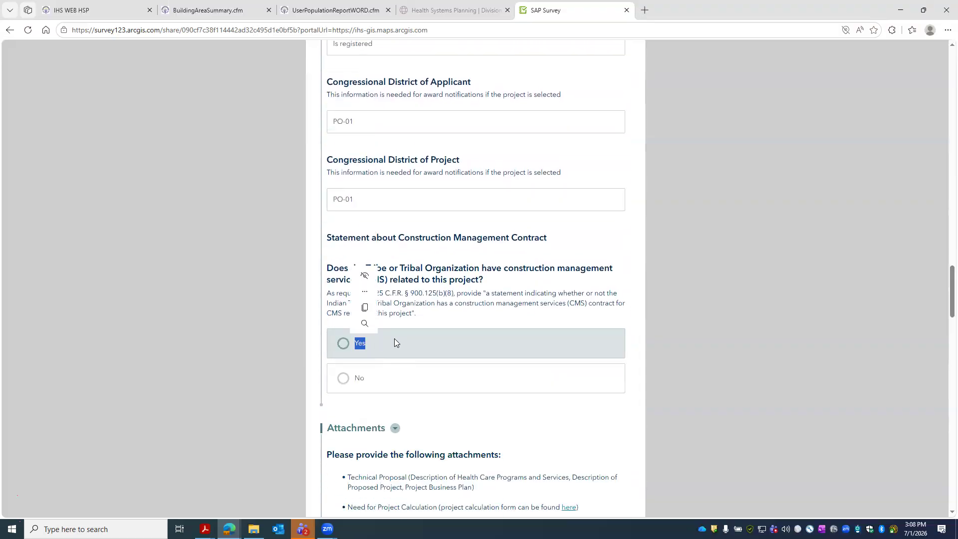
scroll(395, 342, down, 4)
- Collapse and re-expand the Attachments section, then switch to the Building Area Summary report
click(394, 229)
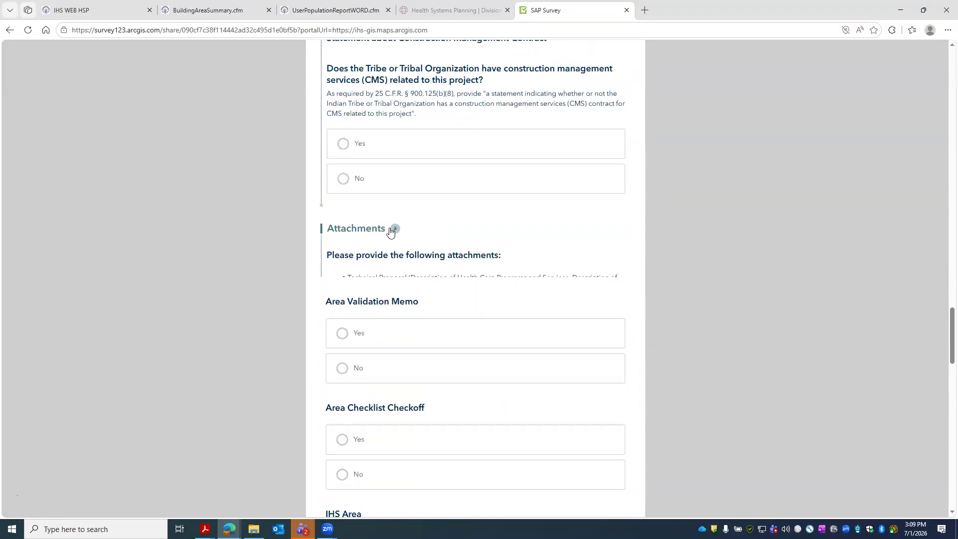
click(392, 231)
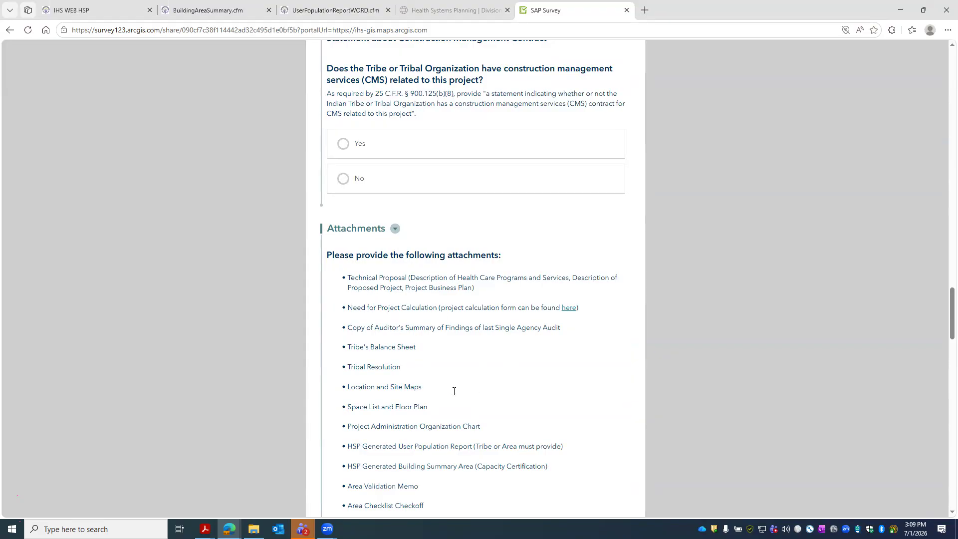
scroll(454, 391, down, 4)
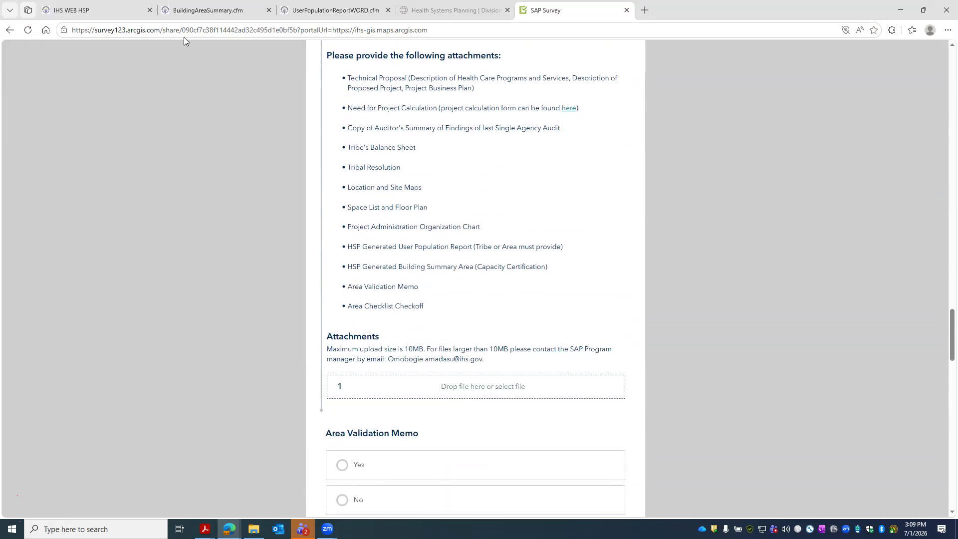
click(188, 12)
- Save the Portland New Clinic Building Area Summary PDF locally and return to the survey form
click(836, 50)
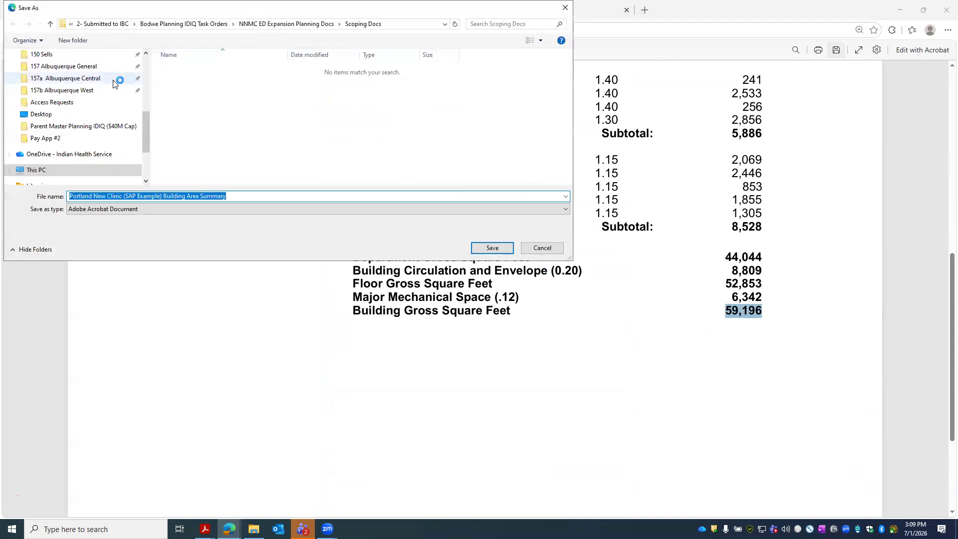
scroll(94, 95, down, 3)
click(66, 109)
scroll(100, 109, up, 2)
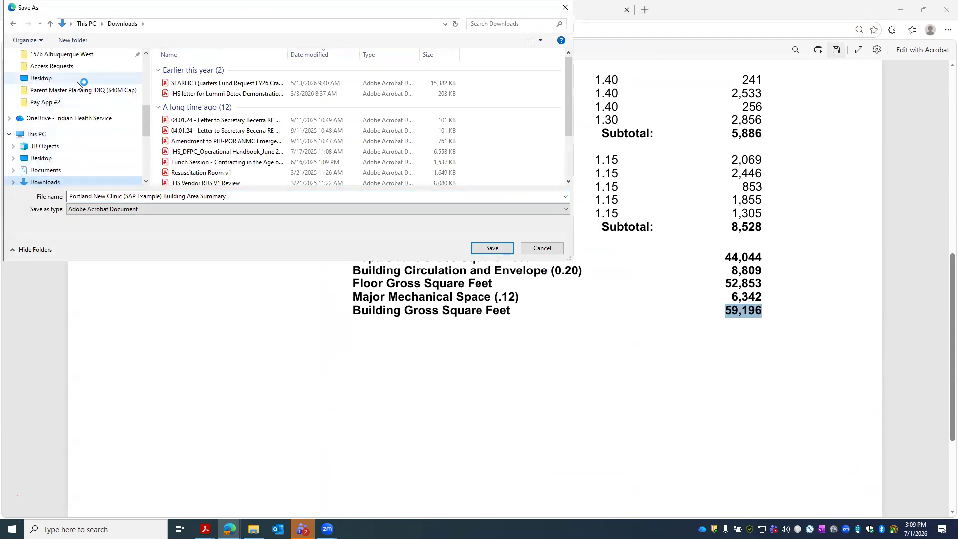
click(44, 78)
click(494, 249)
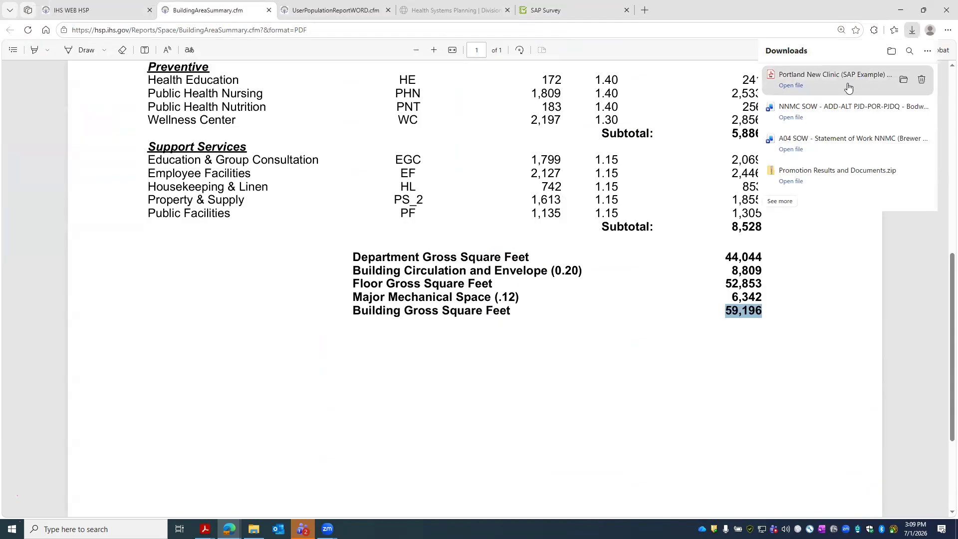
click(906, 82)
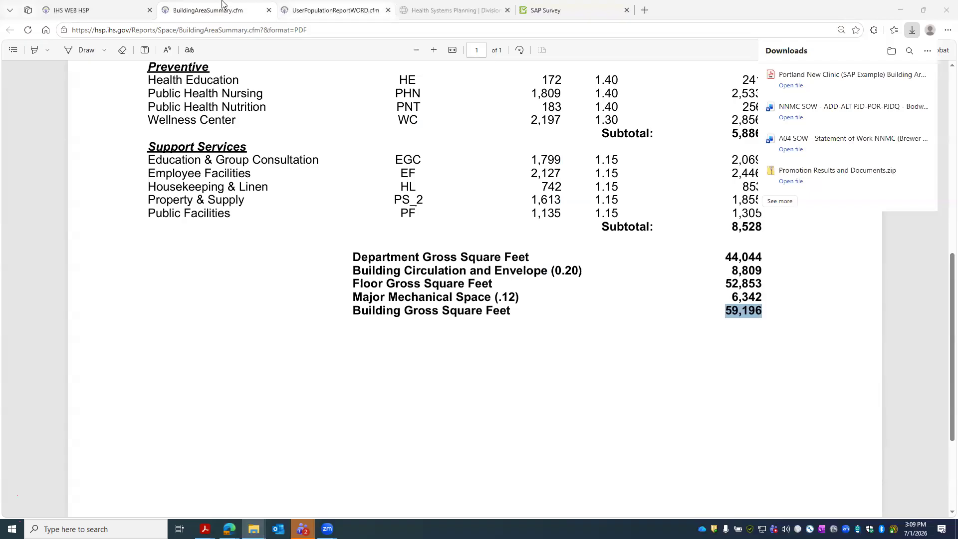
click(546, 10)
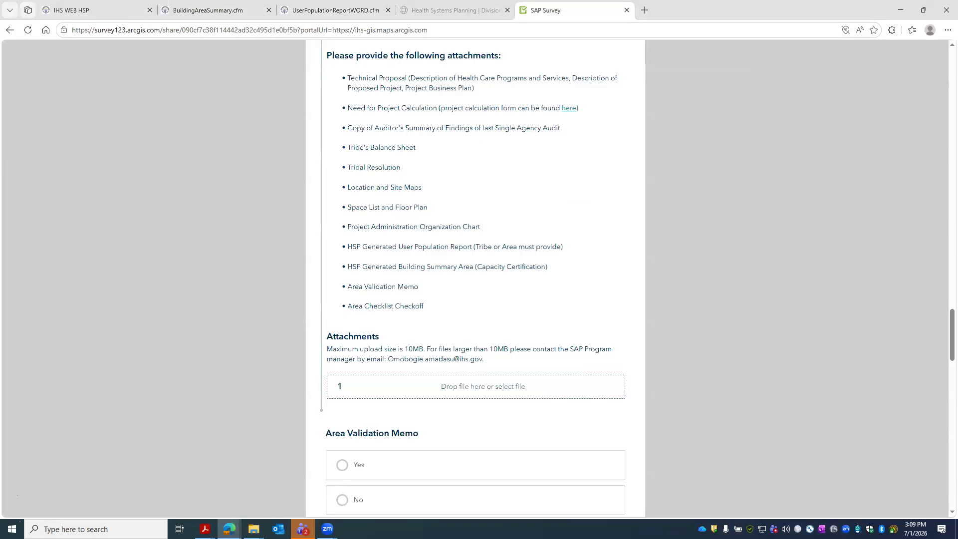
- Attach the Building Area Summary PDF to the survey, then bring up the User Population Report
drag(366, 300, 476, 396)
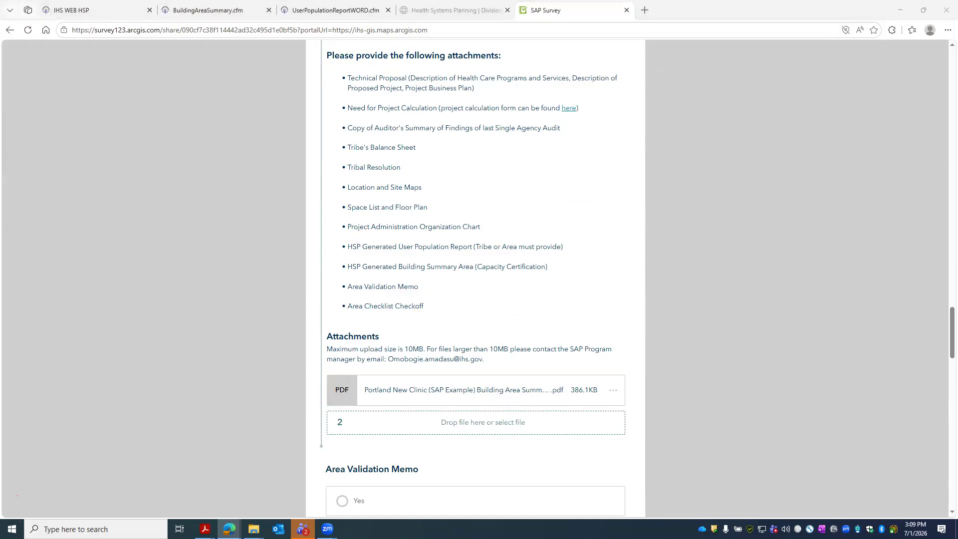
click(336, 11)
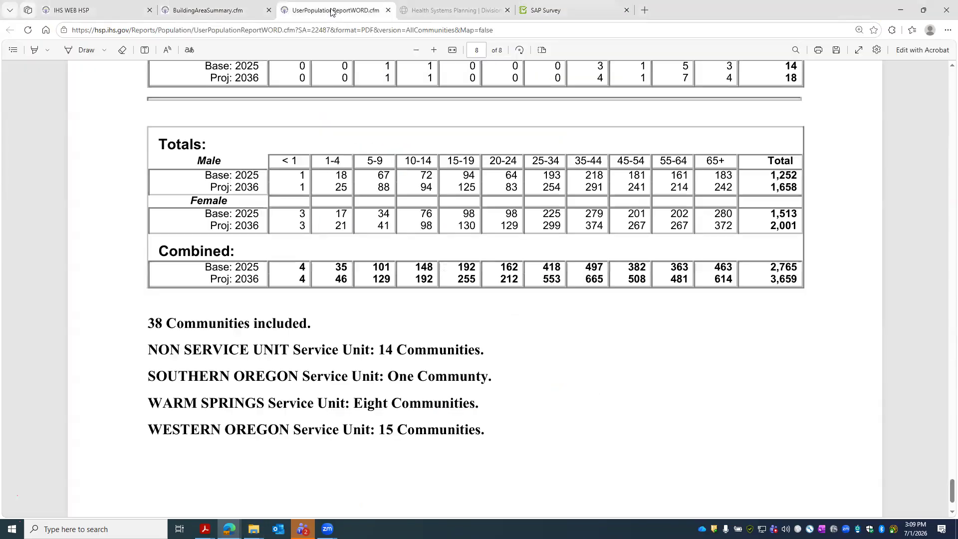
- Save the User Population Report PDF to the Desktop under its default name and return to the survey
click(835, 52)
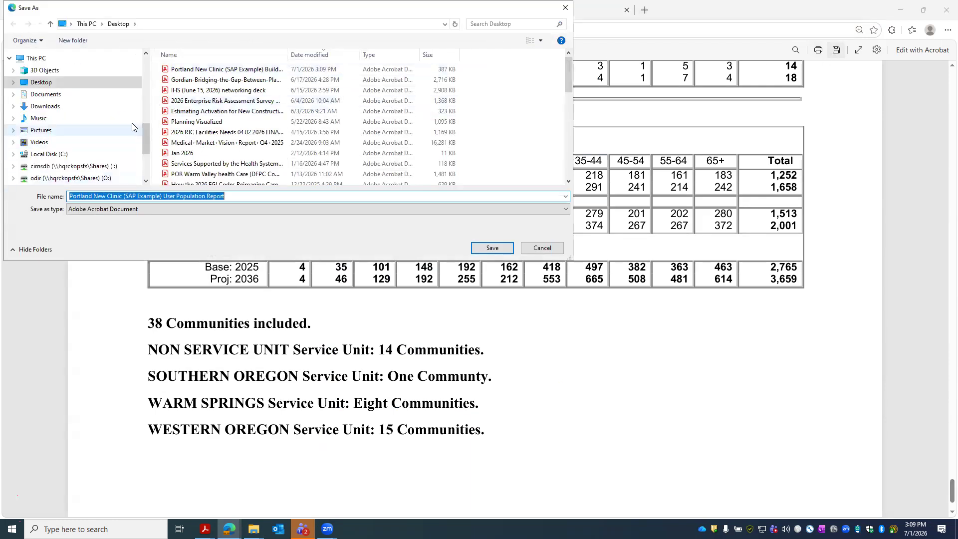
click(493, 248)
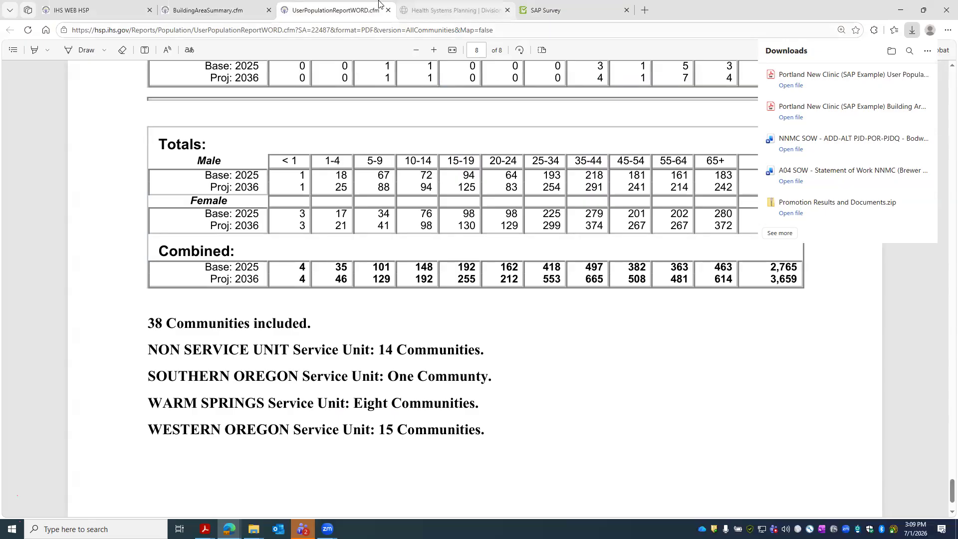
click(549, 10)
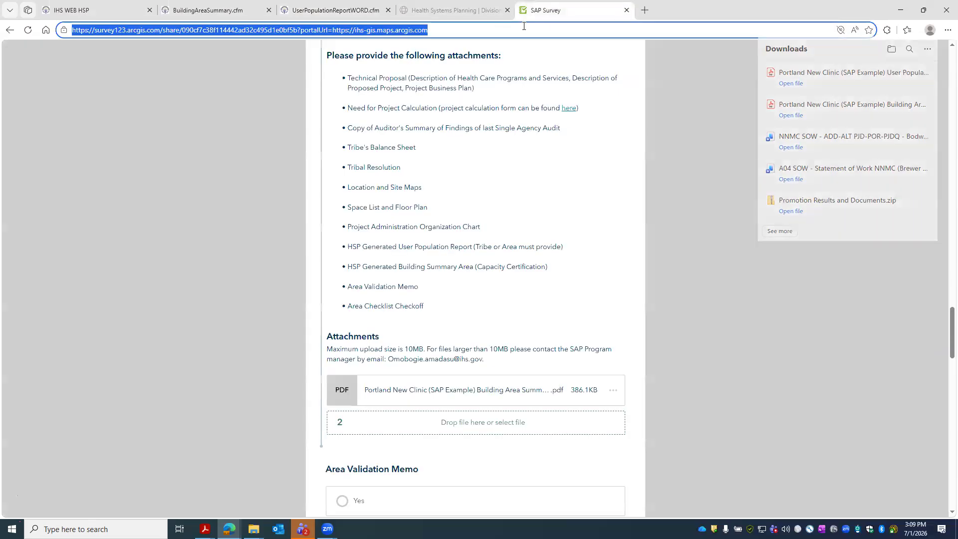
- Attach the second-newest PDF from the Desktop, sorted by date modified, to the survey
click(485, 429)
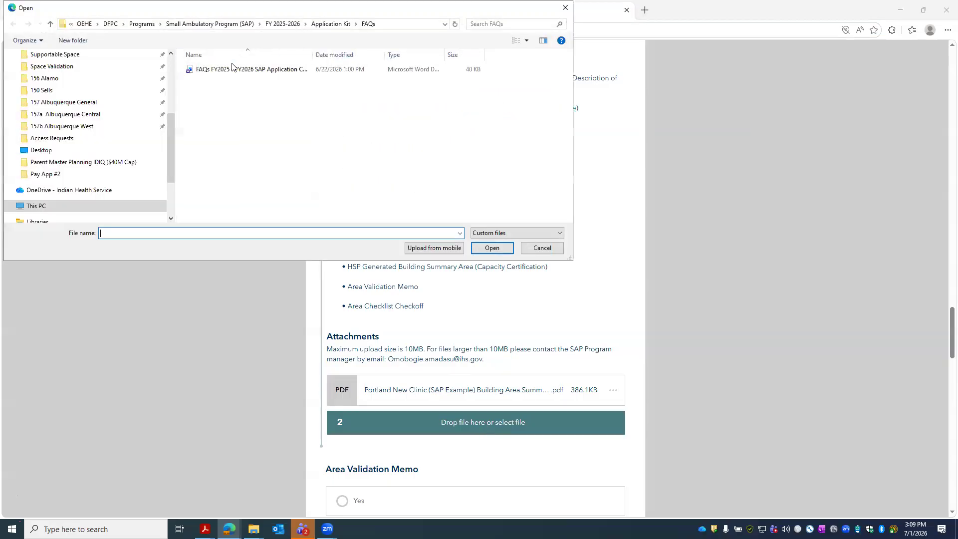
click(9, 206)
click(45, 98)
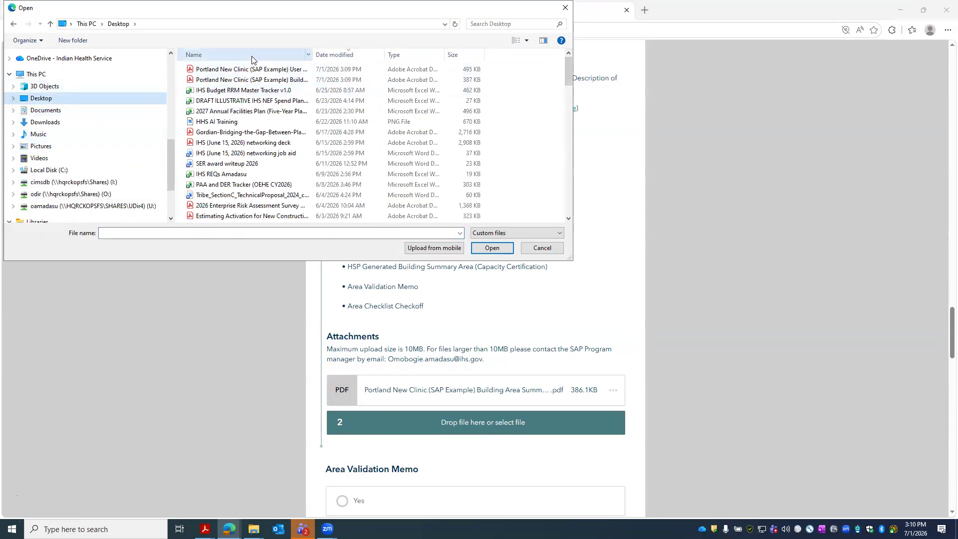
click(344, 55)
click(345, 56)
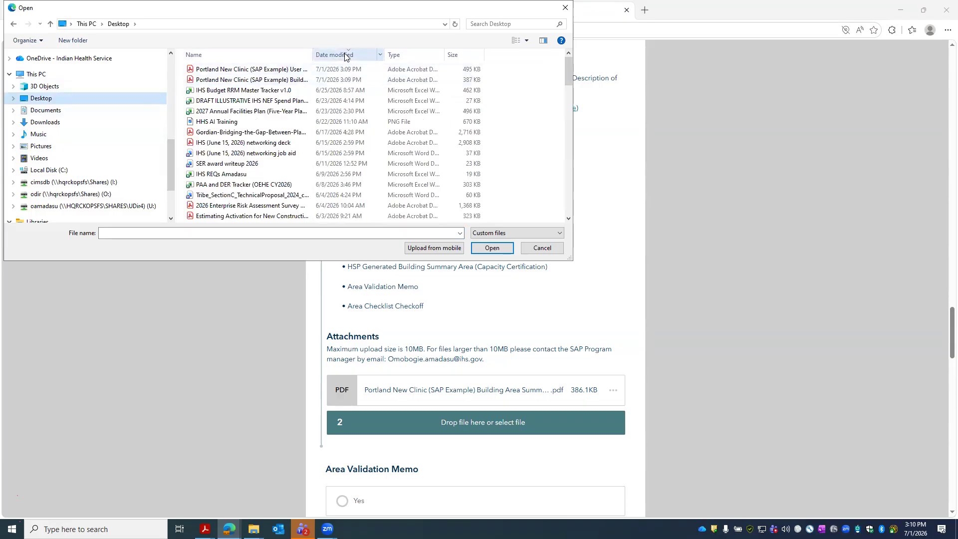
click(299, 81)
click(494, 250)
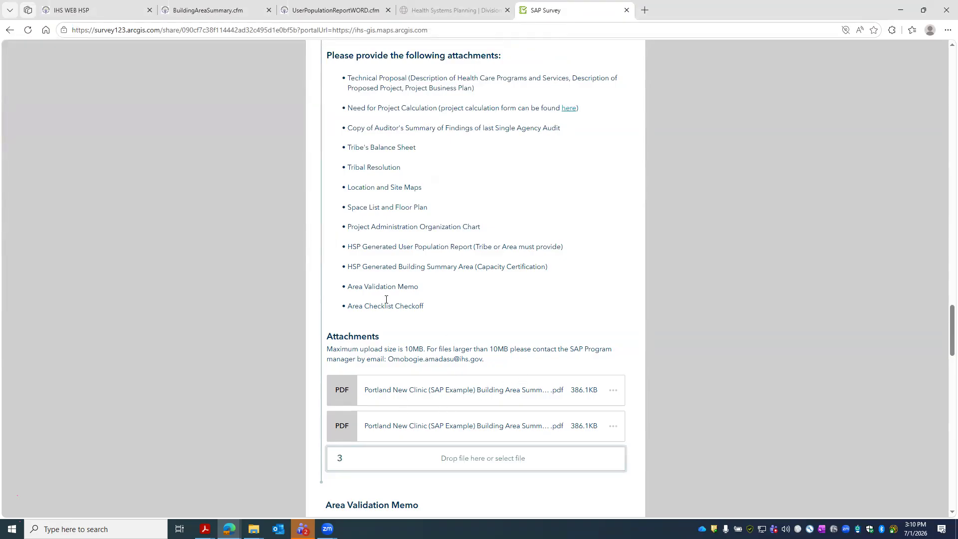
drag(428, 306, 349, 306)
click(422, 288)
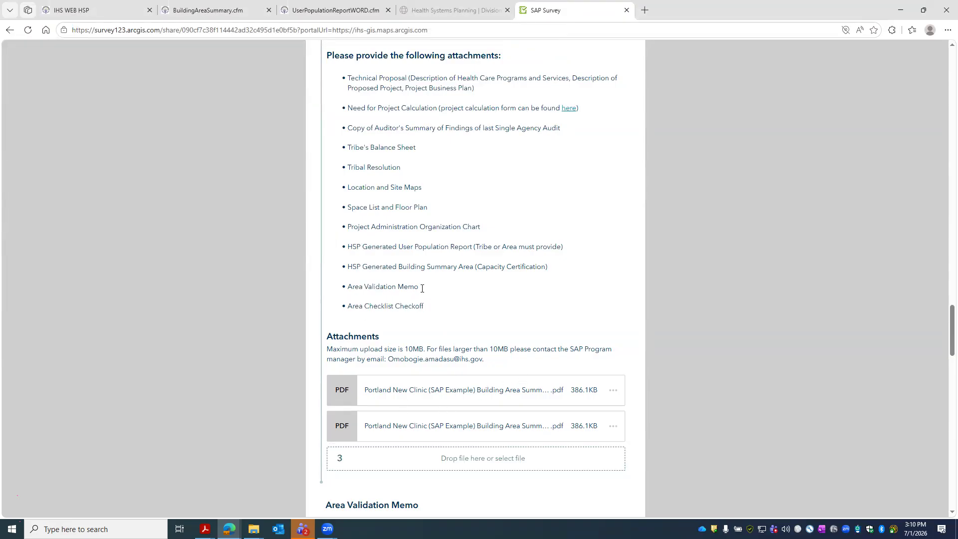
- Review the required attachments, from Area Validation Memo to Location and Site Maps, then switch to Acrobat
drag(423, 289, 348, 287)
drag(550, 266, 345, 266)
drag(597, 240, 344, 210)
mouse_move(444, 215)
mouse_down()
mouse_move(338, 213)
mouse_move(430, 210)
mouse_up()
click(371, 221)
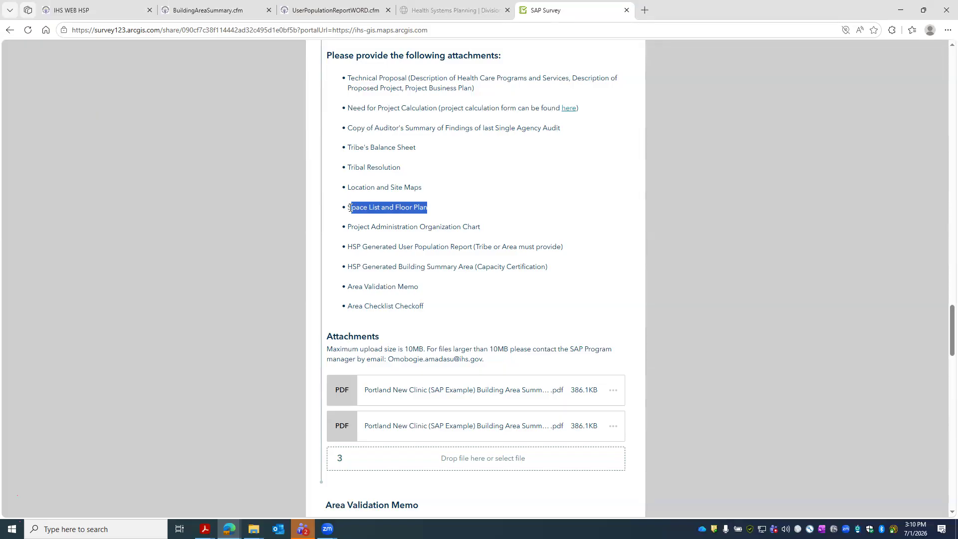
drag(346, 188, 422, 189)
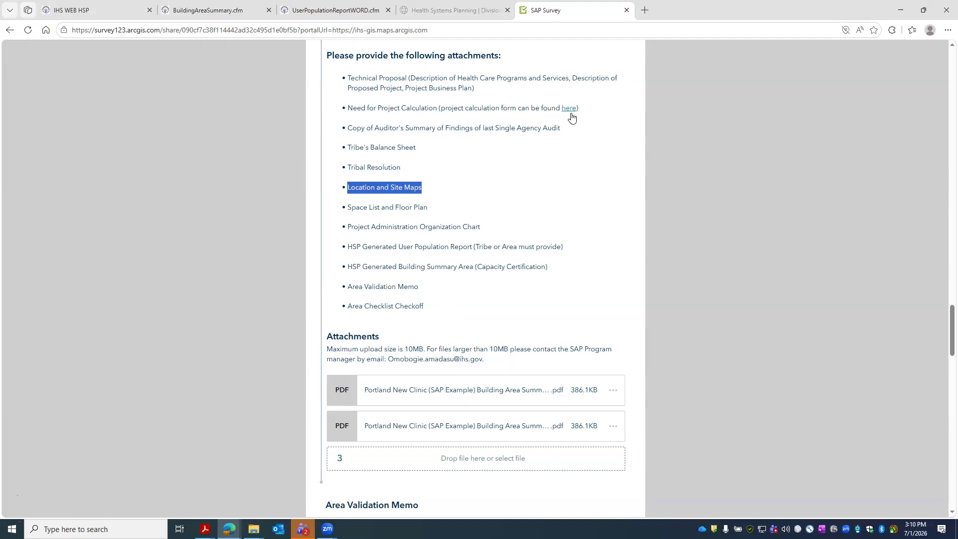
click(204, 529)
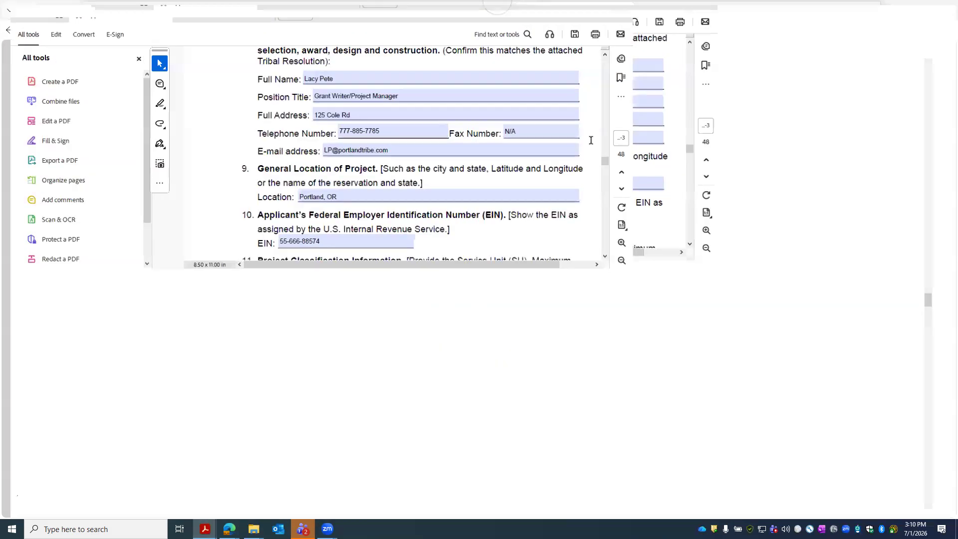
- Review the Need for Project Calculation table on page 15, then minimize Acrobat
scroll(921, 303, down, 2)
drag(922, 304, 922, 411)
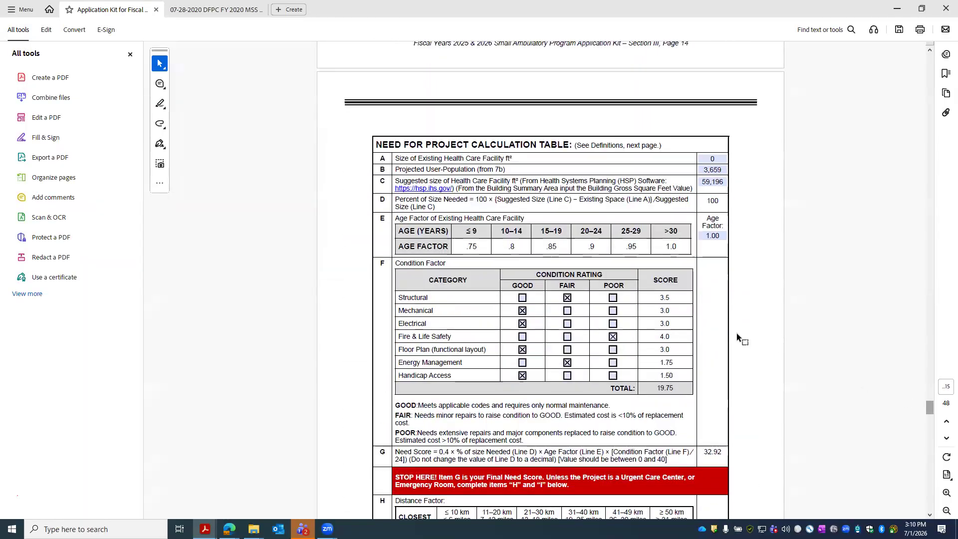
scroll(737, 334, down, 2)
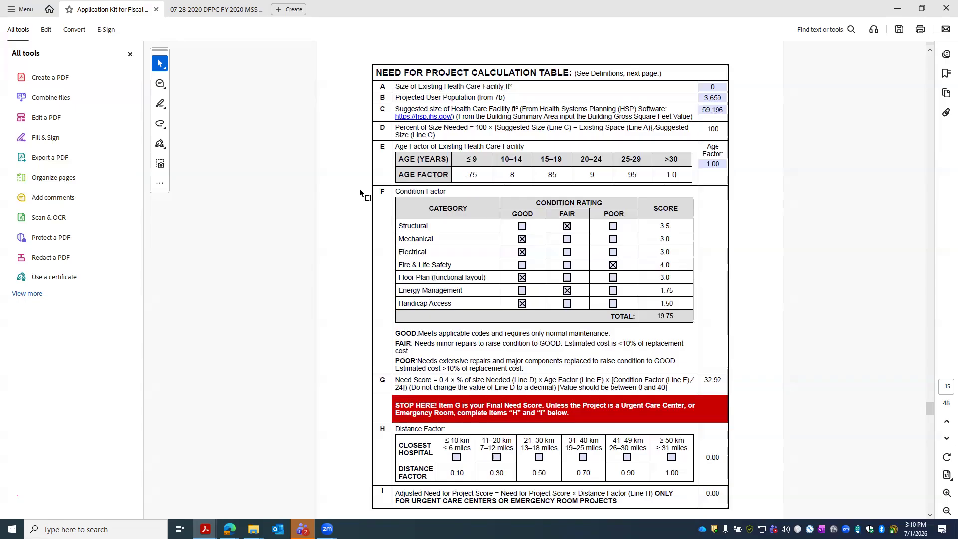
scroll(511, 202, down, 1)
scroll(511, 203, up, 1)
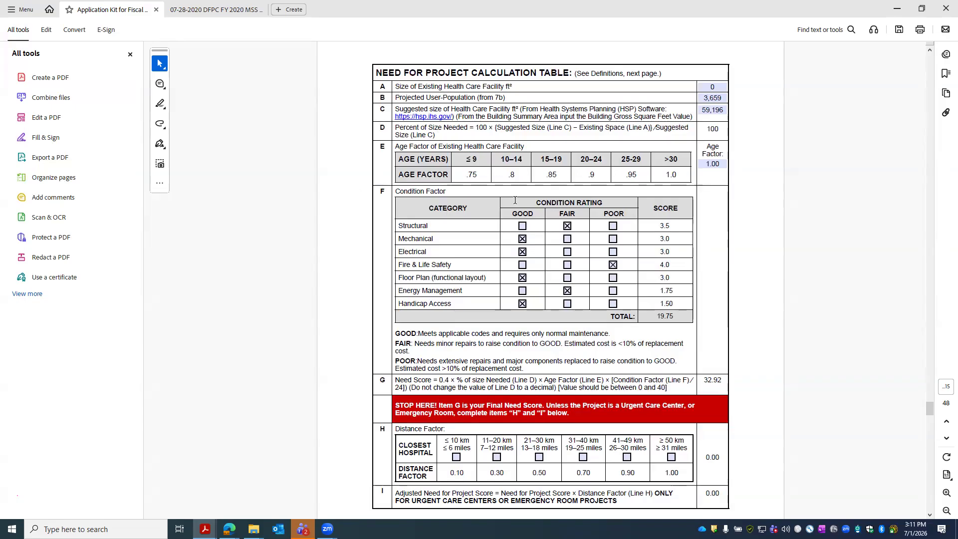
click(897, 9)
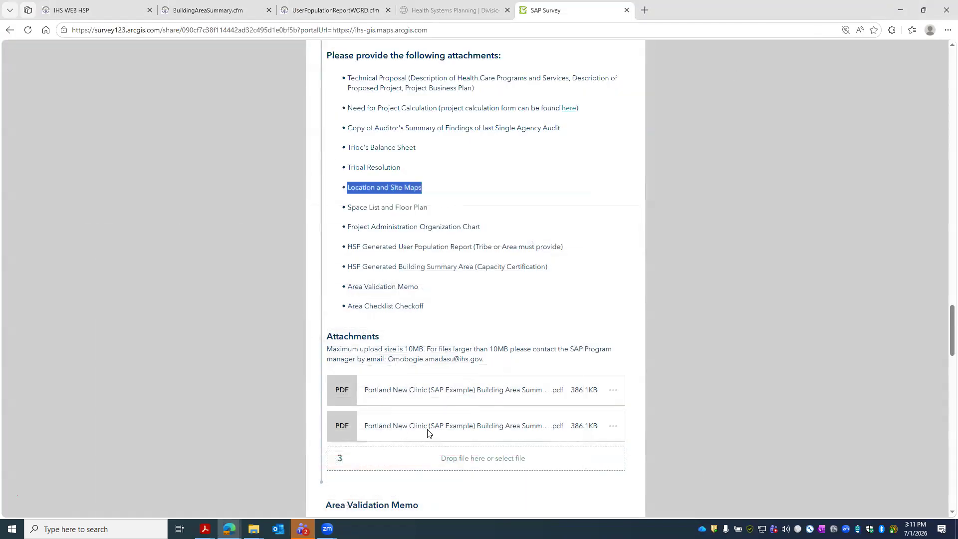
- Answer Yes for both Area Validation Memo and Area Checklist Checkoff
scroll(460, 261, down, 3)
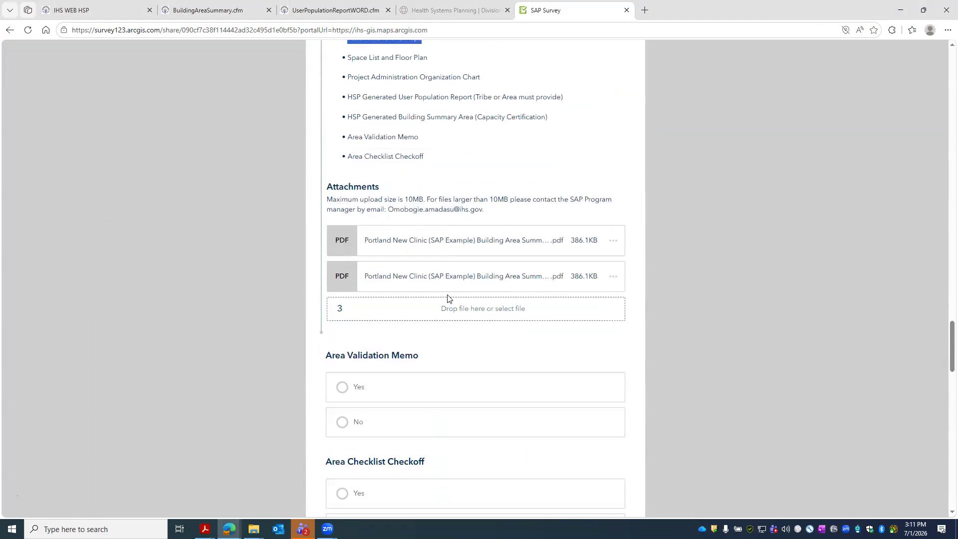
scroll(441, 289, down, 2)
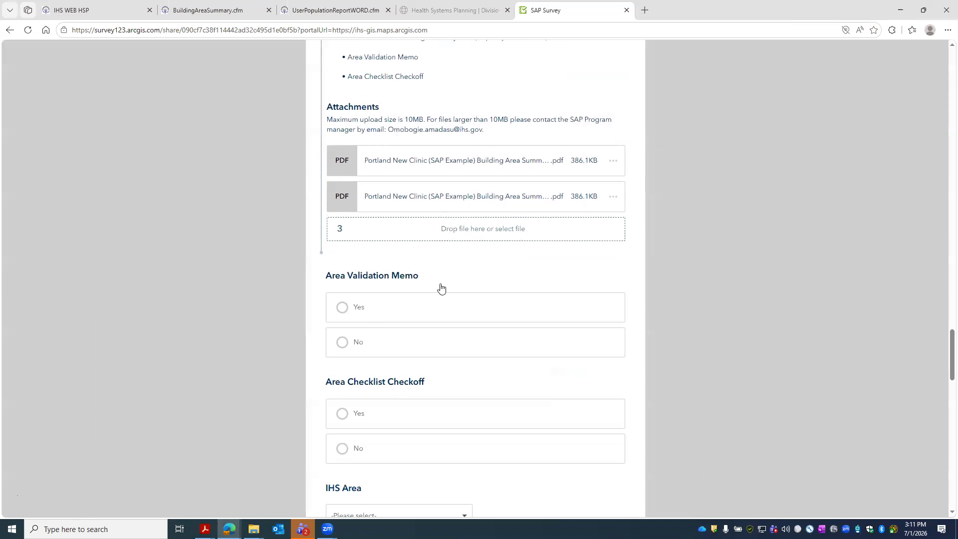
click(344, 287)
scroll(390, 272, down, 3)
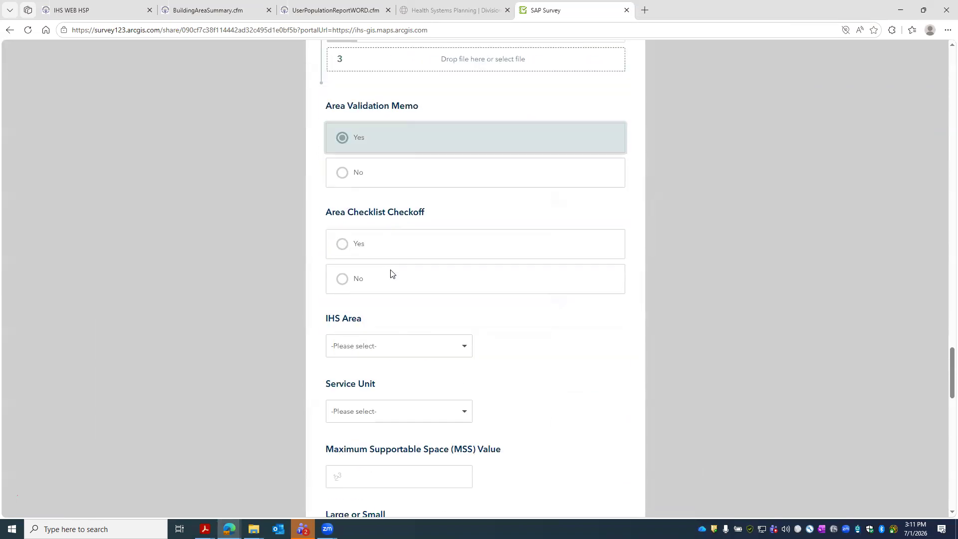
click(339, 246)
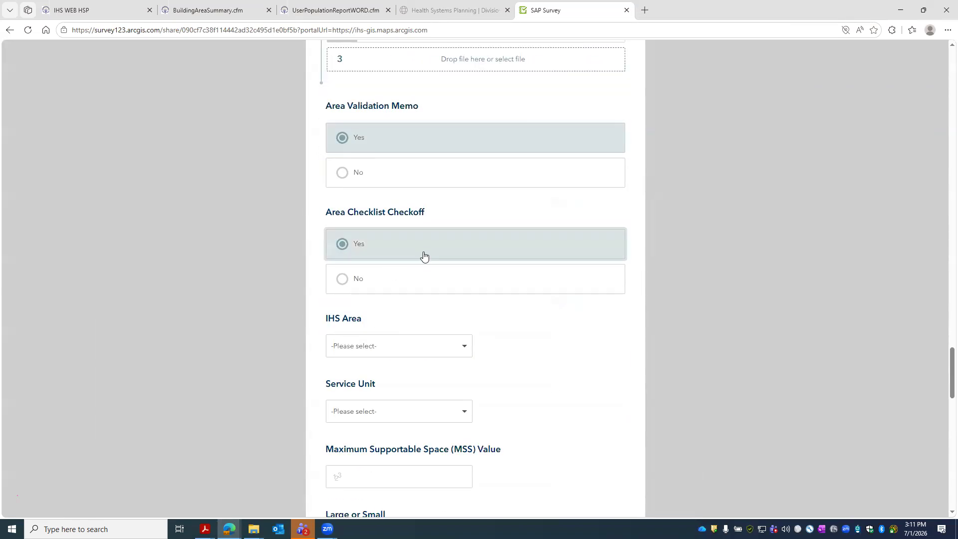
- Choose PO as the IHS Area, then bring up the Service Unit choices
click(462, 345)
scroll(431, 349, down, 1)
scroll(400, 163, down, 3)
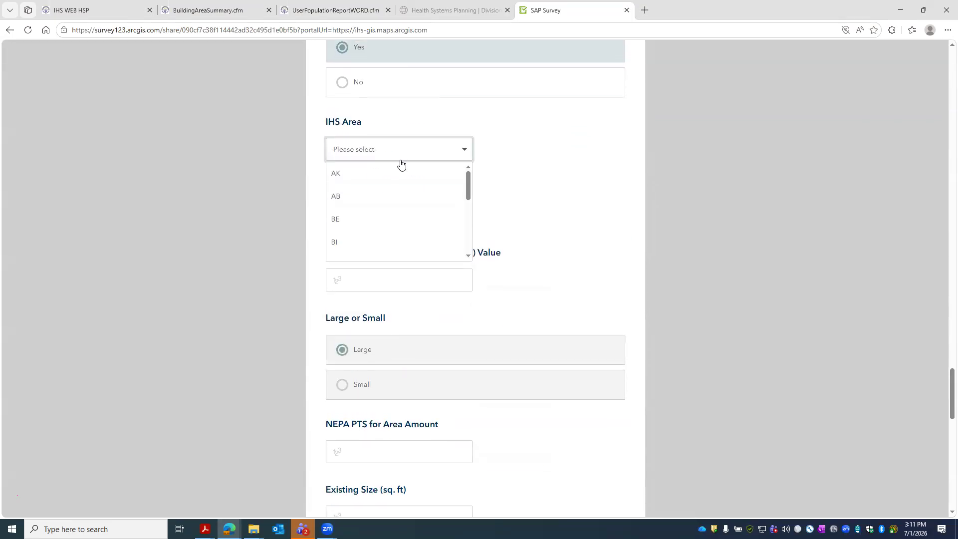
drag(468, 180, 465, 233)
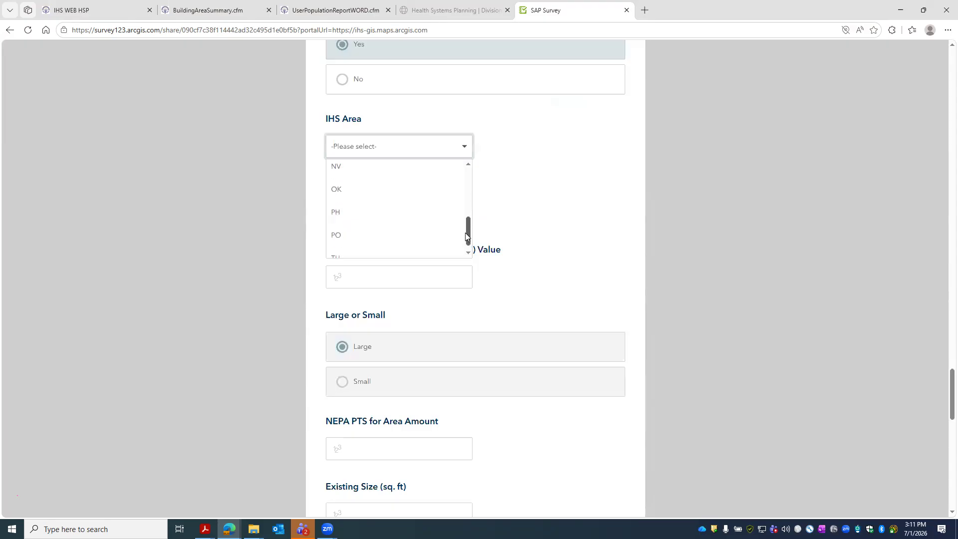
click(382, 223)
click(445, 212)
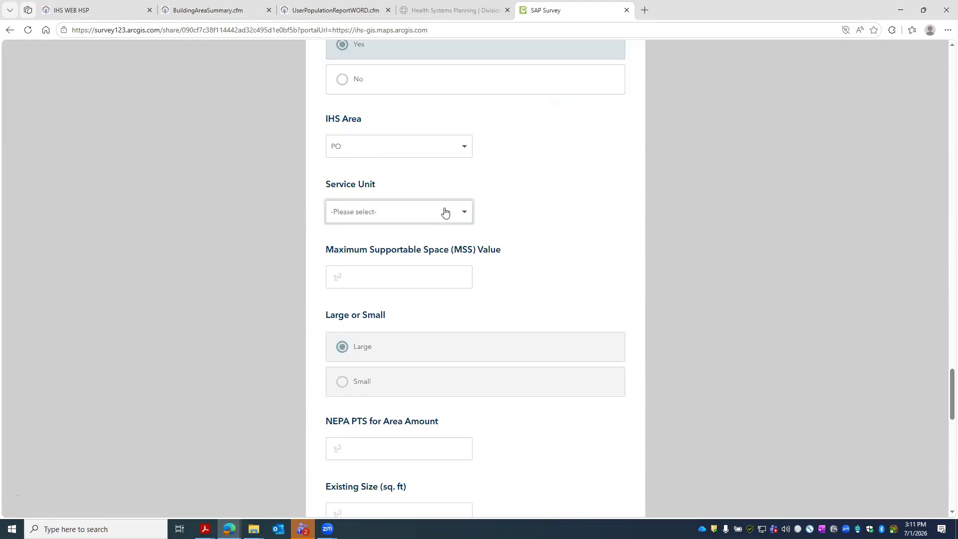
drag(470, 247, 453, 289)
- Choose Western Oregon as the Service Unit and check the MSS value 195004
click(420, 309)
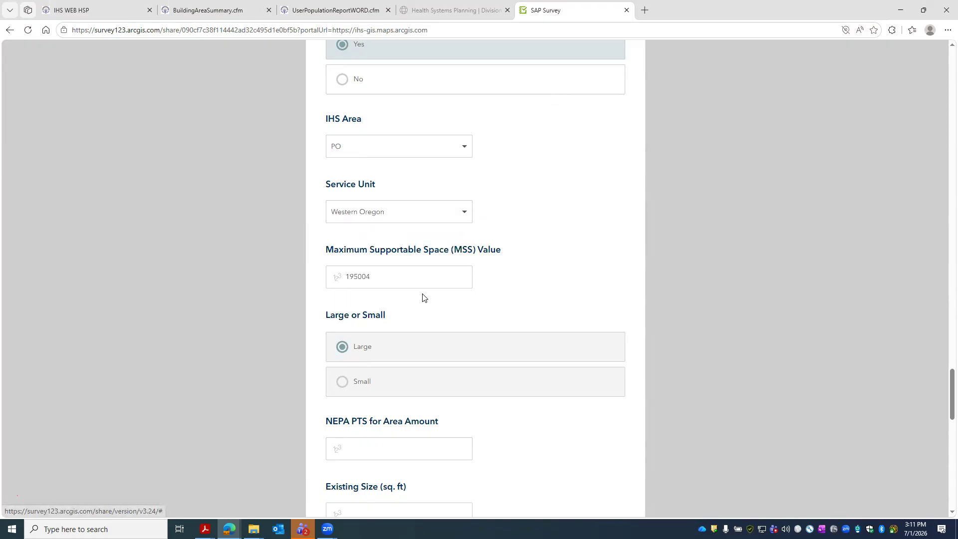
drag(348, 276, 417, 276)
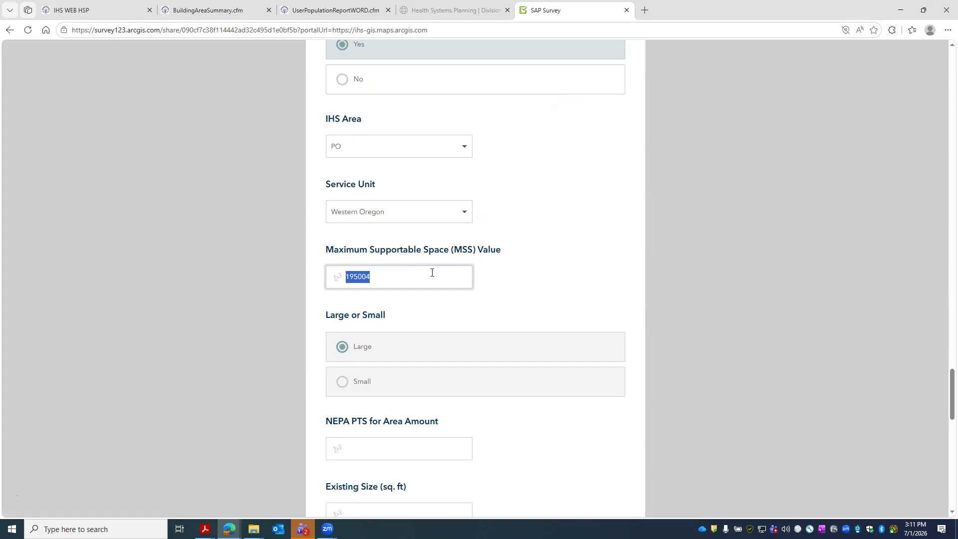
click(507, 274)
scroll(363, 355, down, 2)
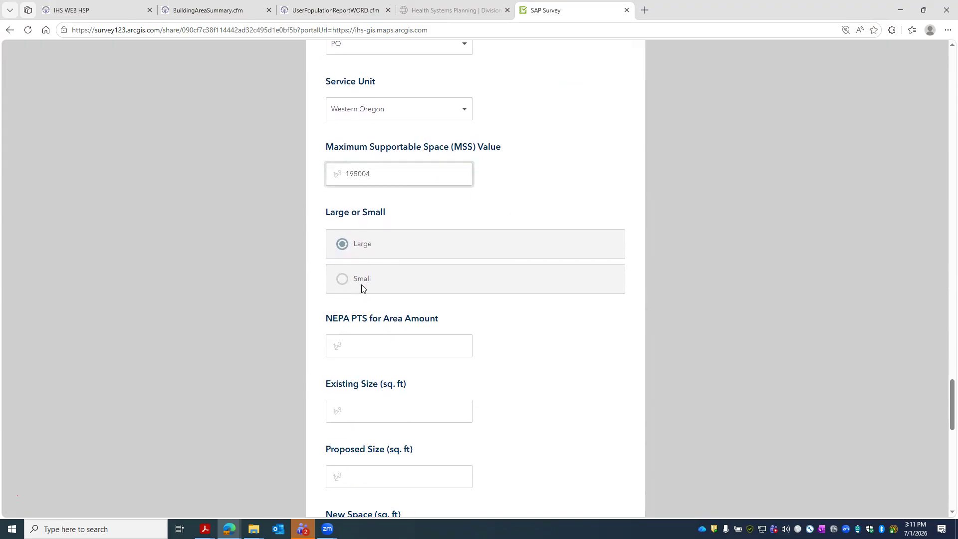
scroll(362, 285, down, 1)
drag(326, 272, 438, 272)
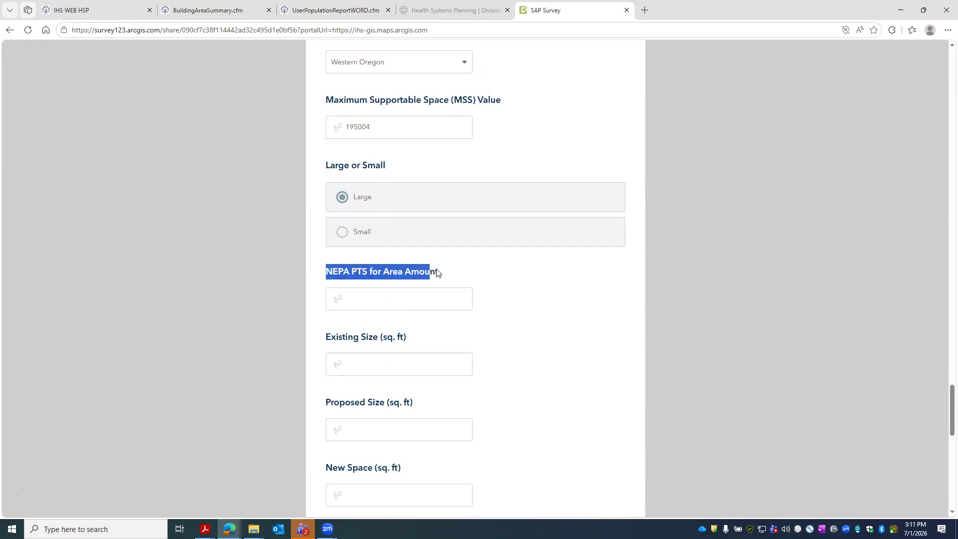
- Enter NEPA PTS for Area Amount, replacing the initial 25000 with 350000
click(389, 300)
text(25000)
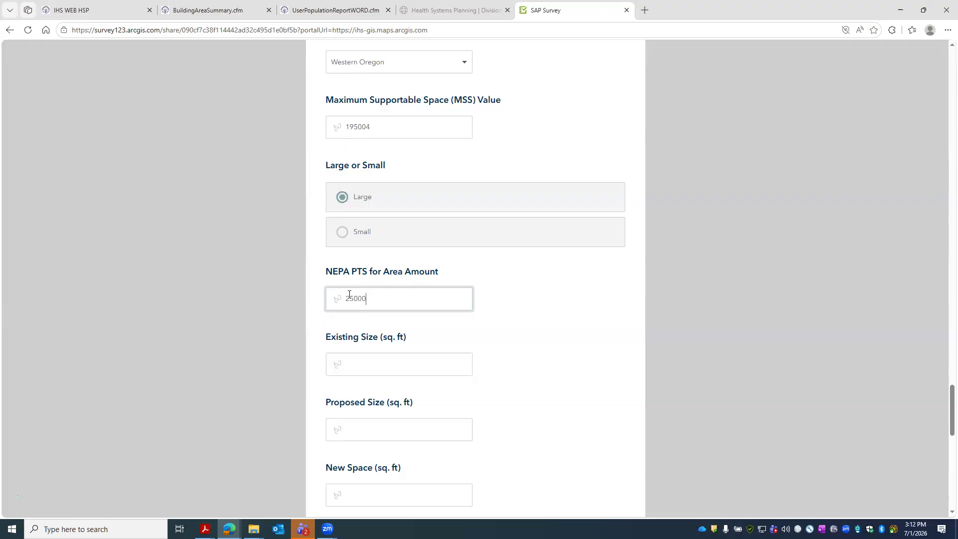
double_click(378, 298)
text(2)
key(BackSpace)
text(350000)
click(428, 355)
click(359, 300)
- Enter Existing Size 0 and Proposed Size 15000 sq. ft
click(390, 364)
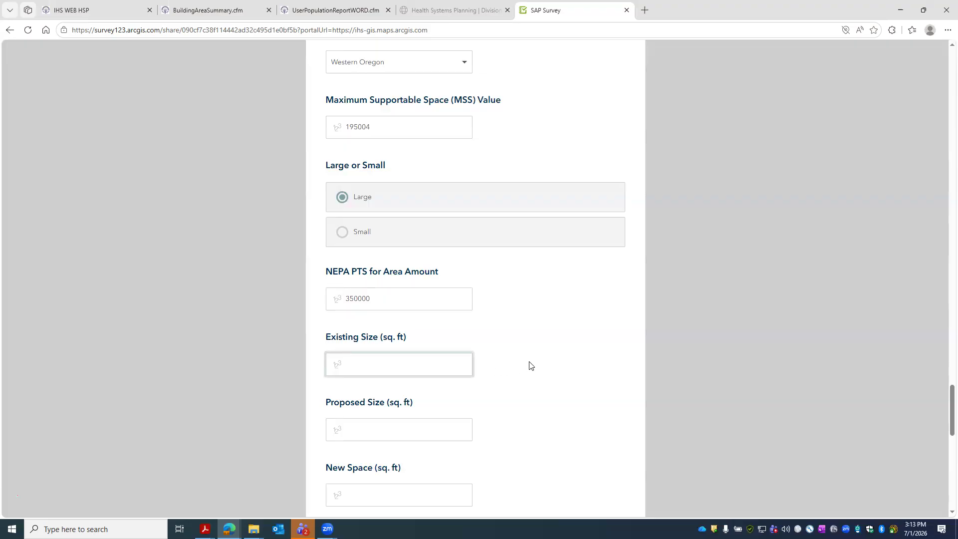
scroll(531, 364, down, 1)
scroll(530, 366, down, 1)
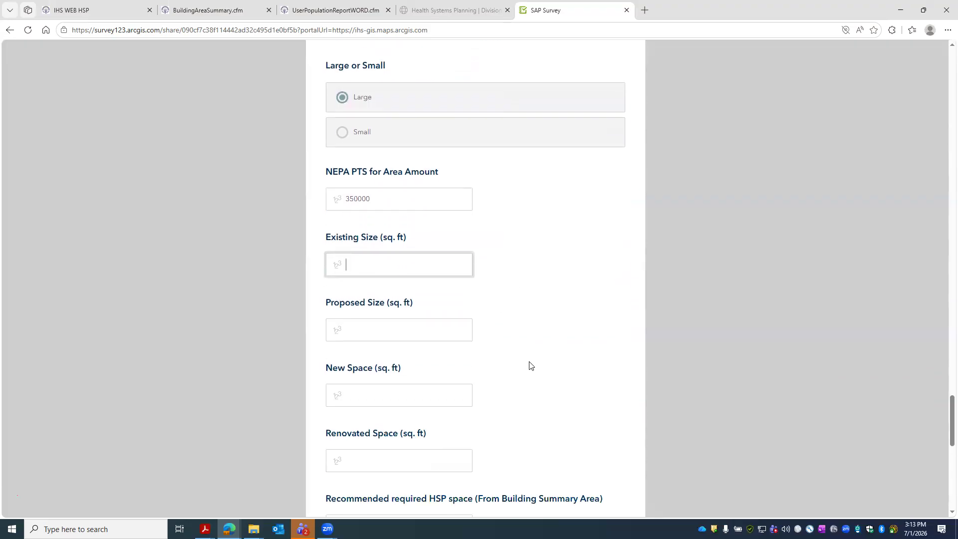
text(0)
click(394, 336)
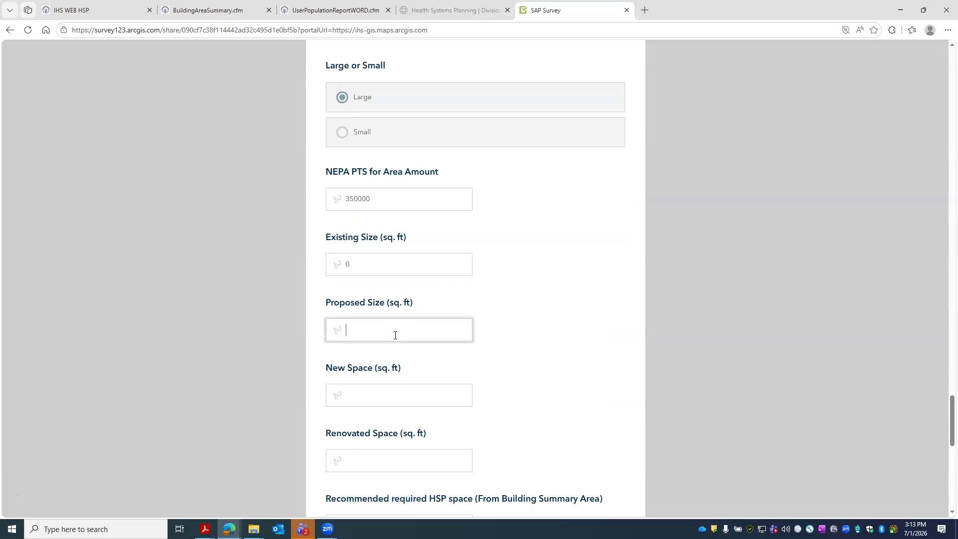
text(15000)
- Enter New Space 15000 and Renovated Space 0 sq. ft
click(384, 385)
text(15000)
scroll(342, 285, down, 1)
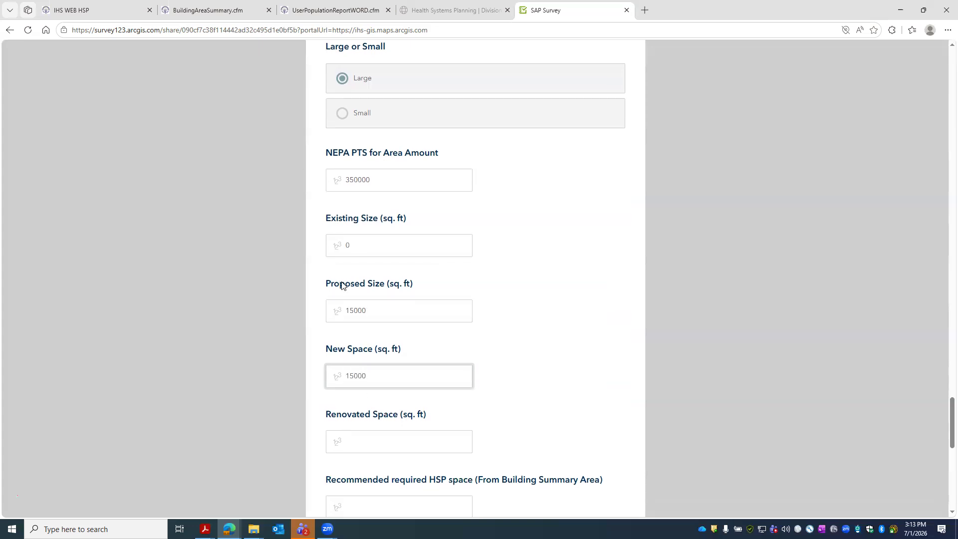
click(406, 405)
text(0)
scroll(471, 380, down, 3)
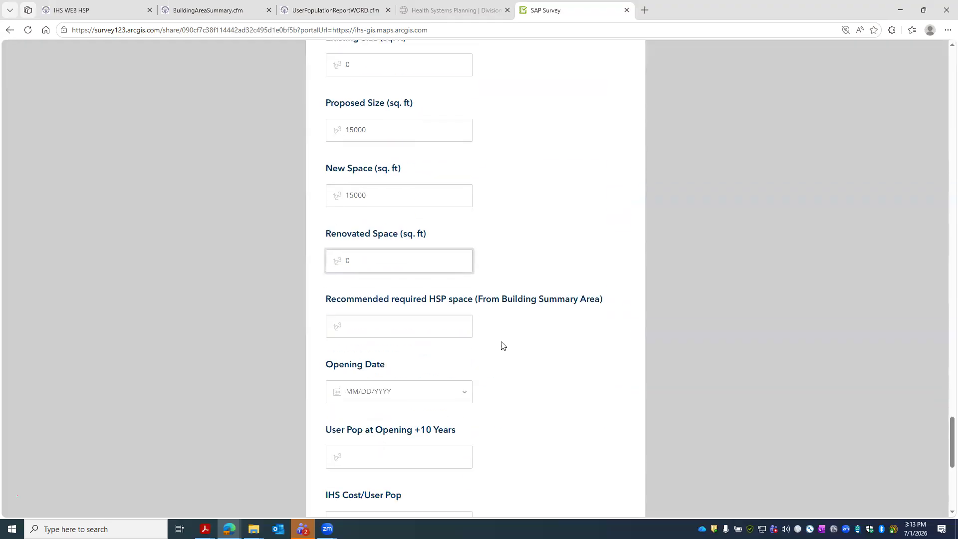
click(346, 336)
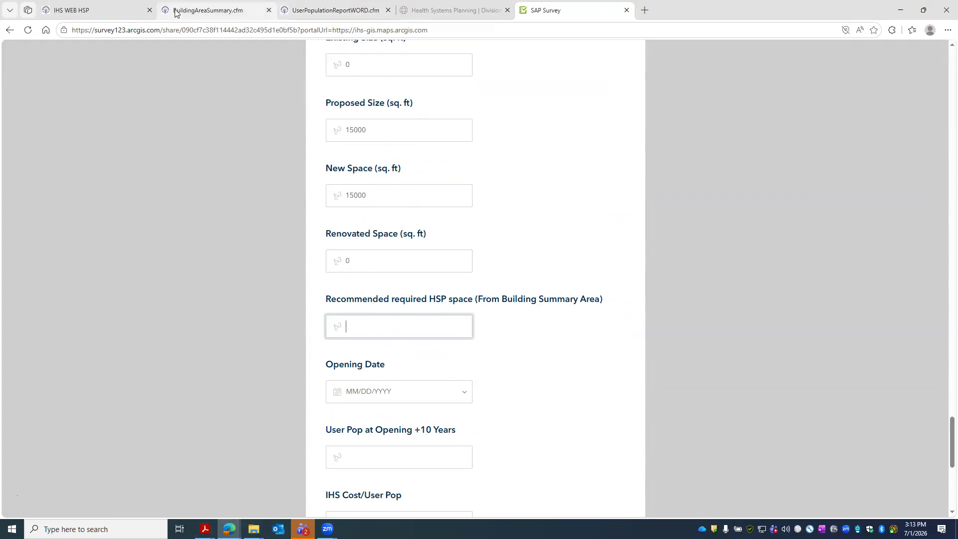
- Look up the building area in the PDFs and enter Recommended HSP space 59196
click(210, 10)
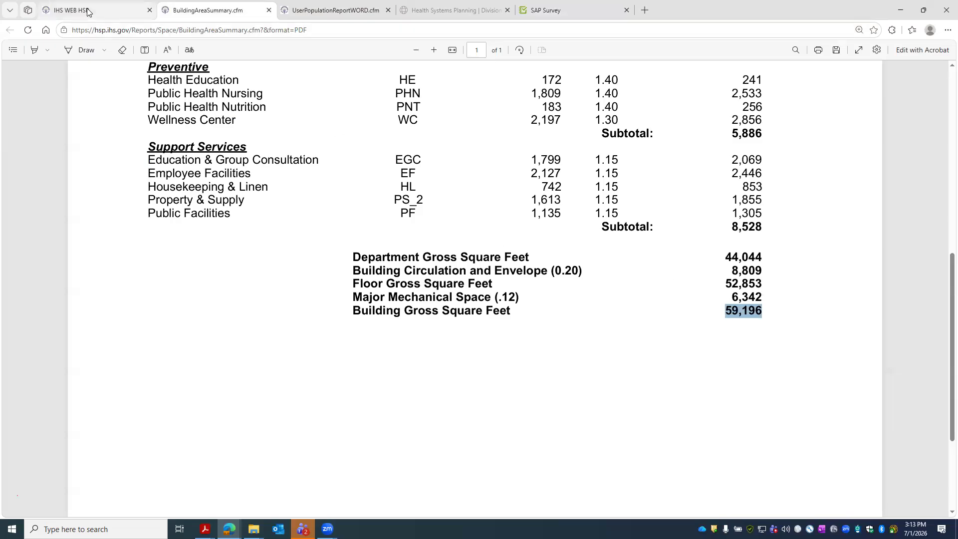
click(75, 10)
click(564, 5)
text(59196)
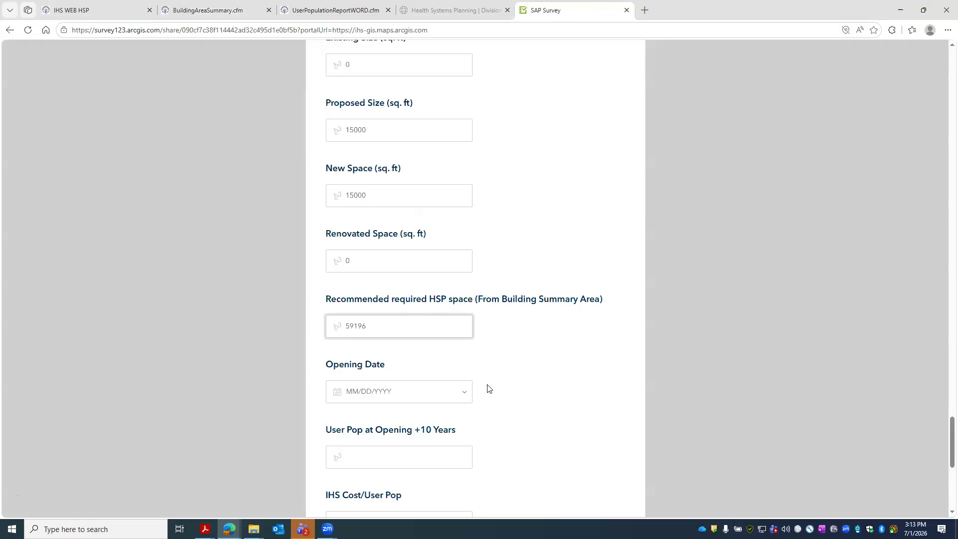
- Set the Opening Date to August 15, 2029 in the date picker
click(461, 398)
click(344, 256)
click(352, 385)
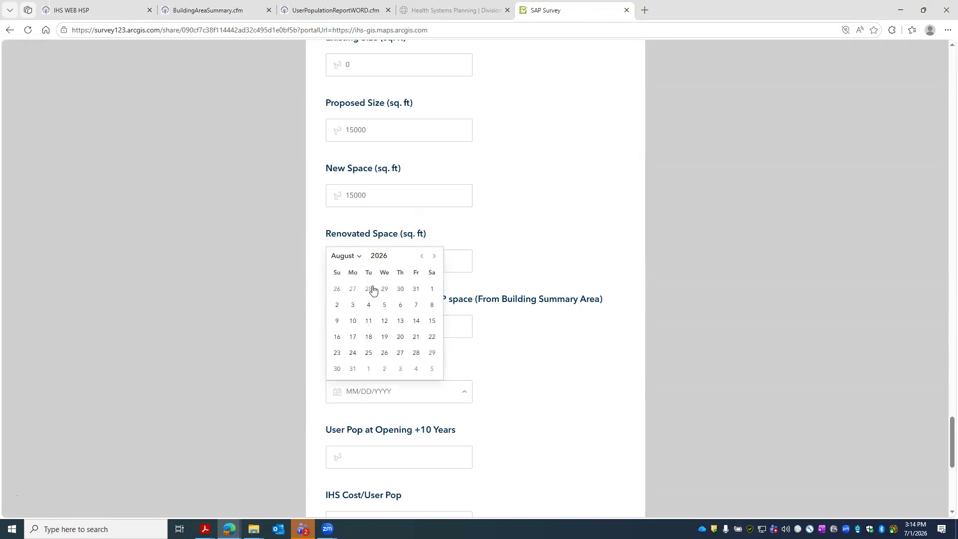
key(BackSpace)
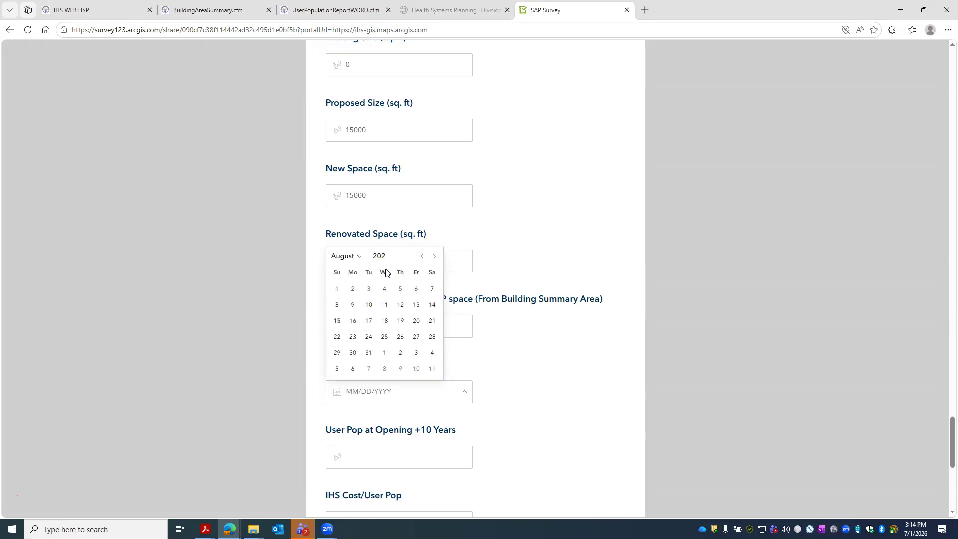
text(9)
click(384, 321)
scroll(551, 359, down, 4)
- Check the user population report and enter 3659 for User Pop at Opening +10 Years
click(404, 259)
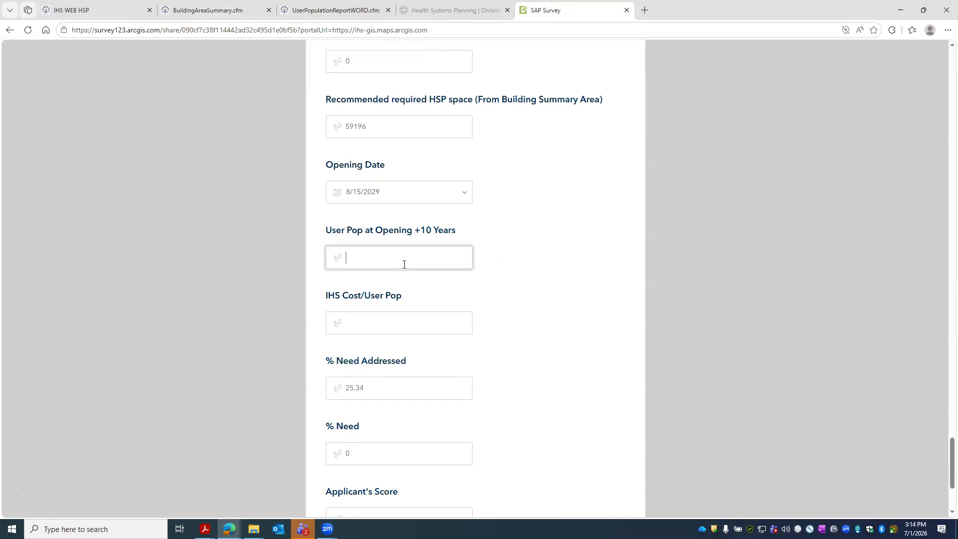
click(334, 11)
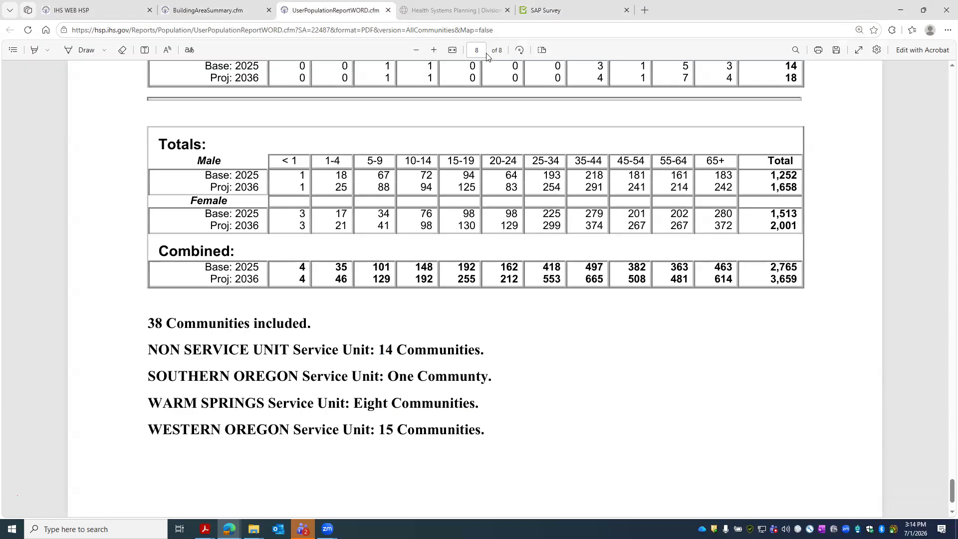
click(188, 7)
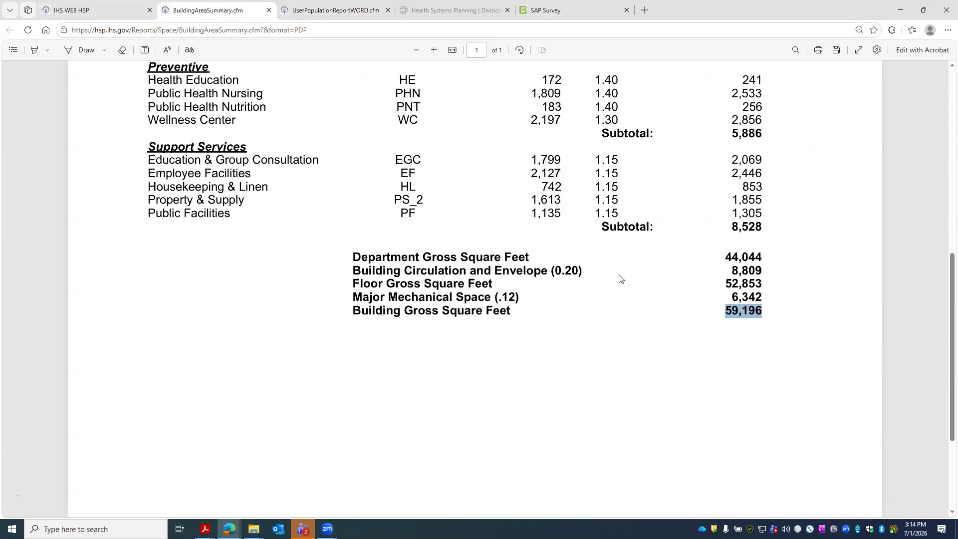
click(545, 10)
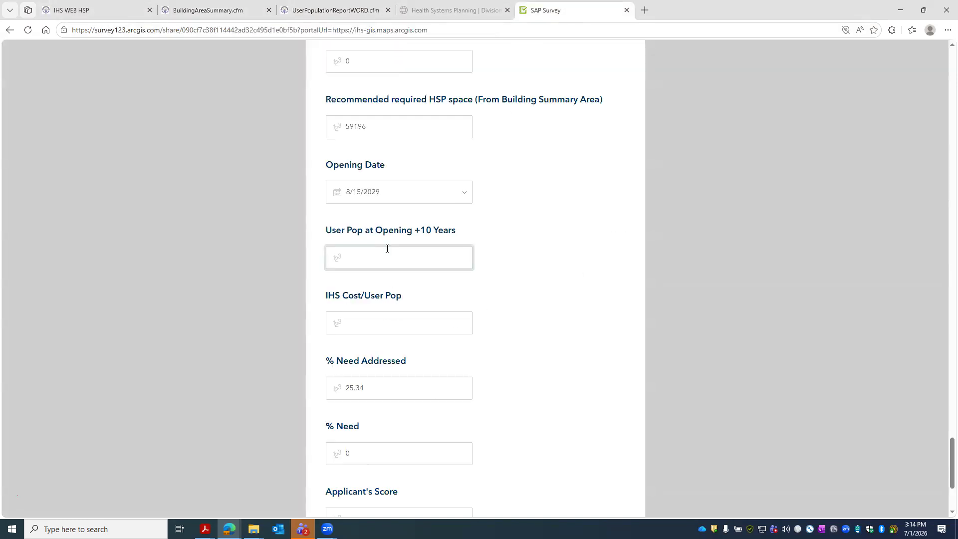
text(3659)
- Review the calculated IHS Cost/User Pop of 2732.99 and the % Need fields
click(366, 314)
drag(349, 322, 354, 323)
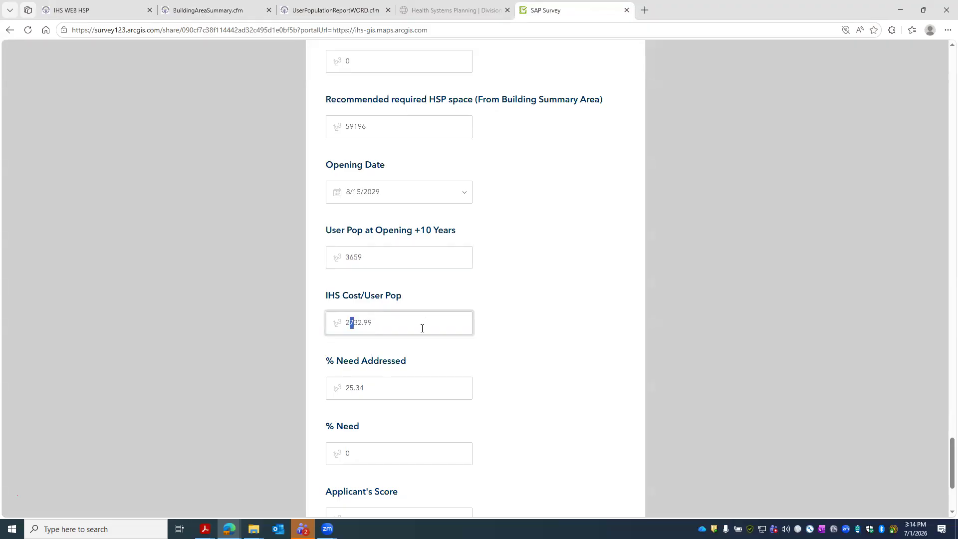
scroll(356, 332, down, 2)
click(360, 285)
scroll(379, 332, down, 2)
click(353, 276)
click(374, 340)
click(204, 529)
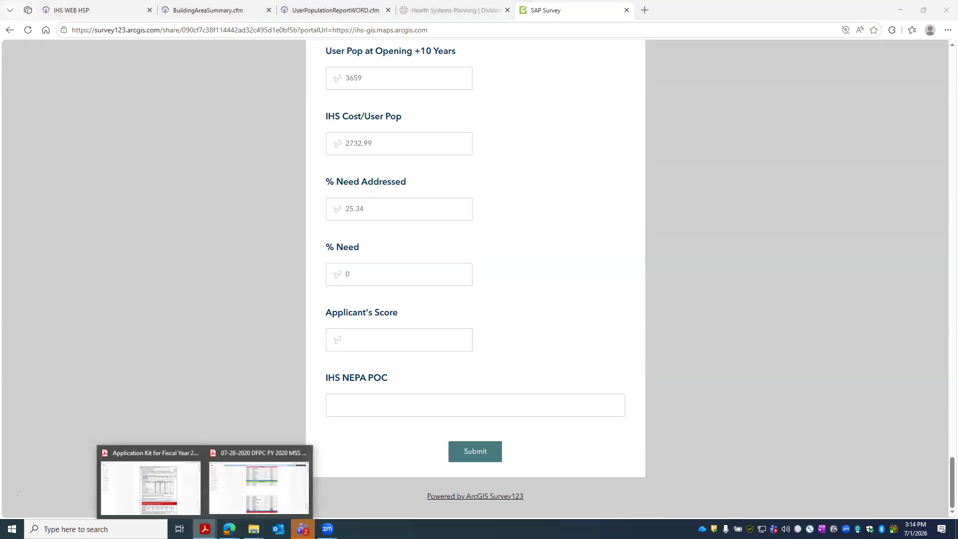
- Read the kit's 32.92 Need Score and enter 33 as Applicant's Score, fixing the typo
click(192, 500)
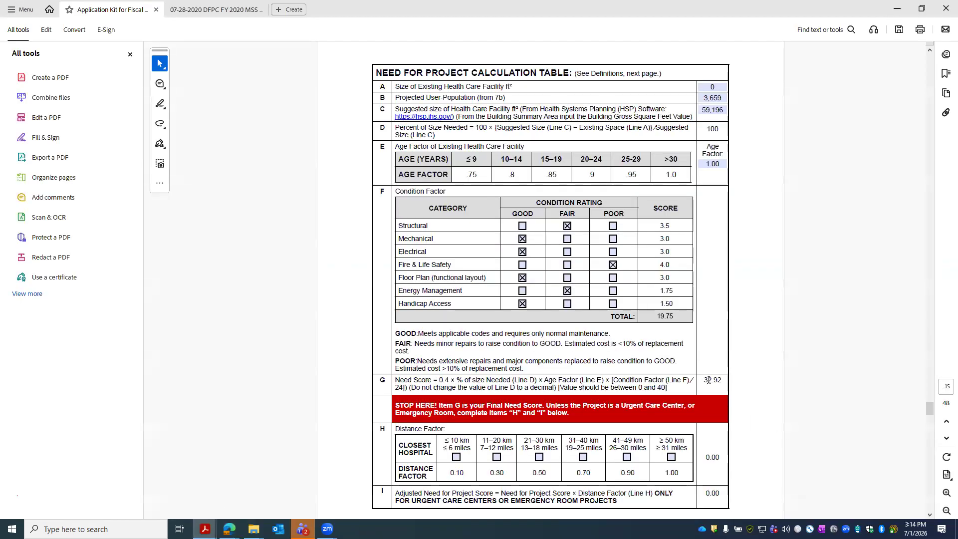
click(896, 8)
text(329)
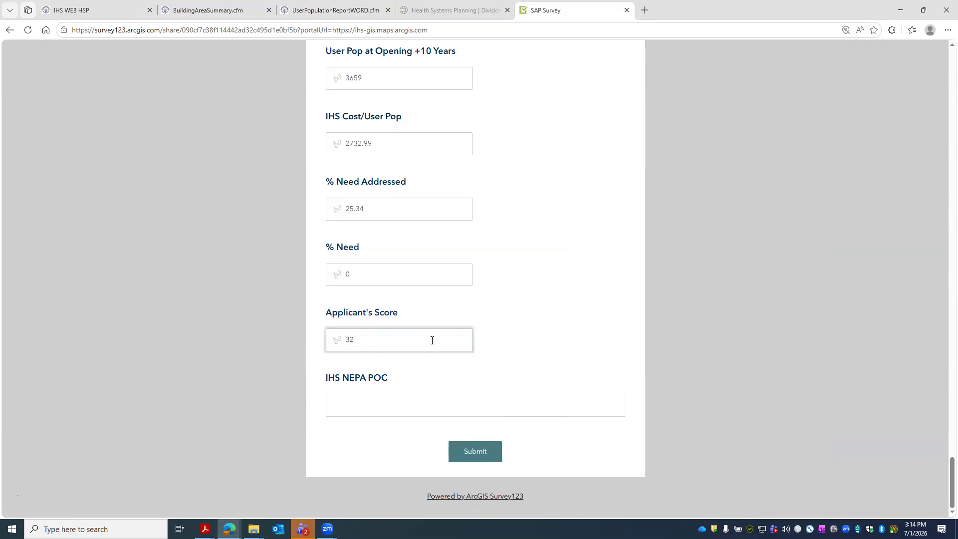
click(389, 398)
click(364, 340)
key(BackSpace)
text(3)
- Reopen the application kit to recheck the Need Score, then return to the survey
click(204, 529)
click(150, 487)
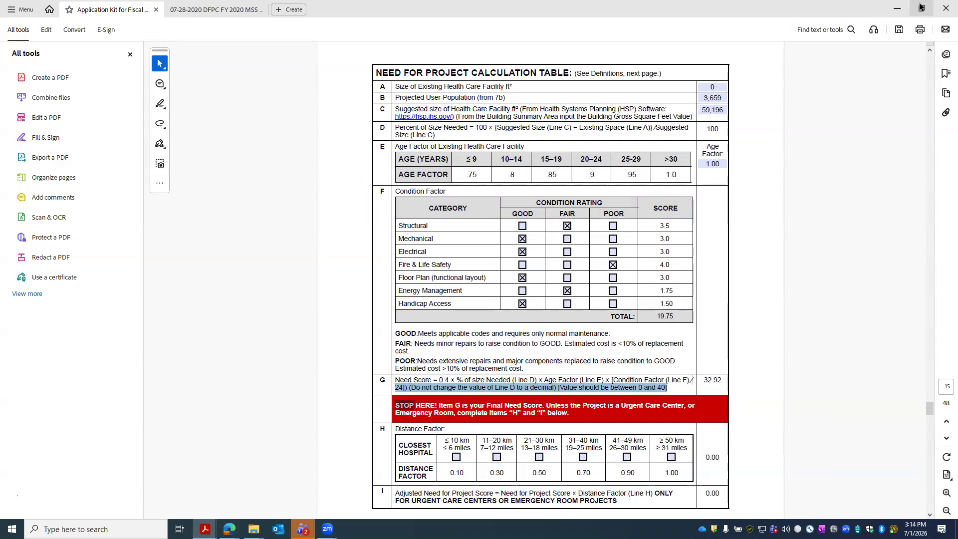
click(897, 9)
click(392, 400)
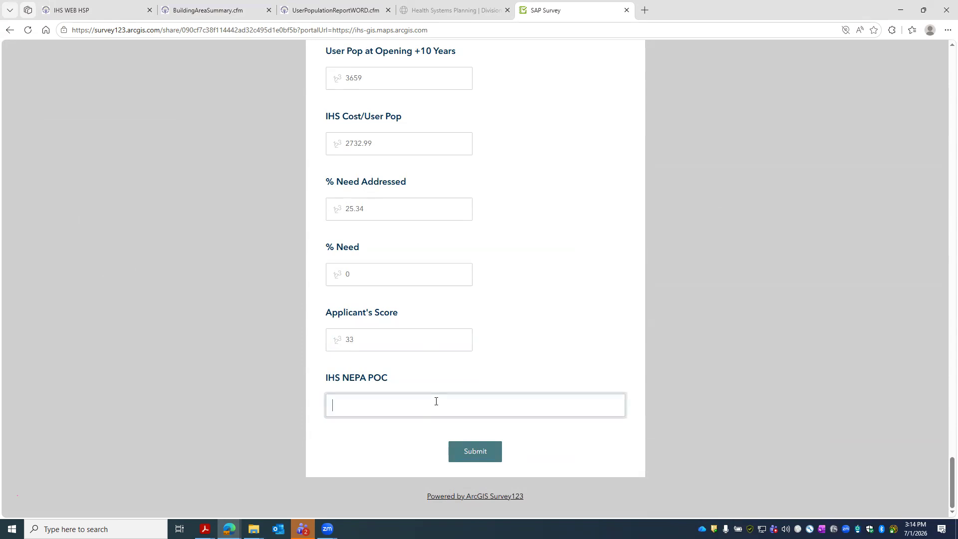
- Enter the NEPA point of contact's name in IHS NEPA POC and submit the survey
click(477, 455)
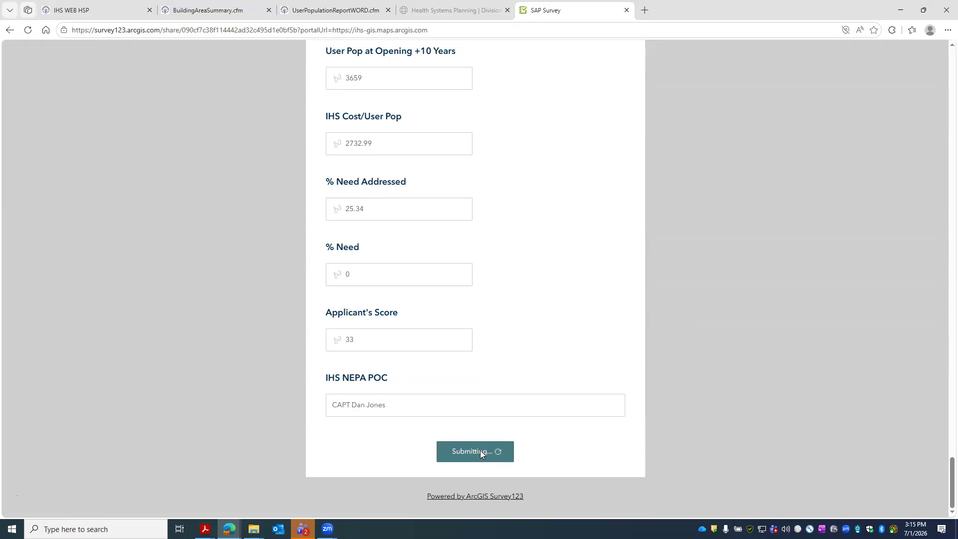
key(ctrl+shift+s)
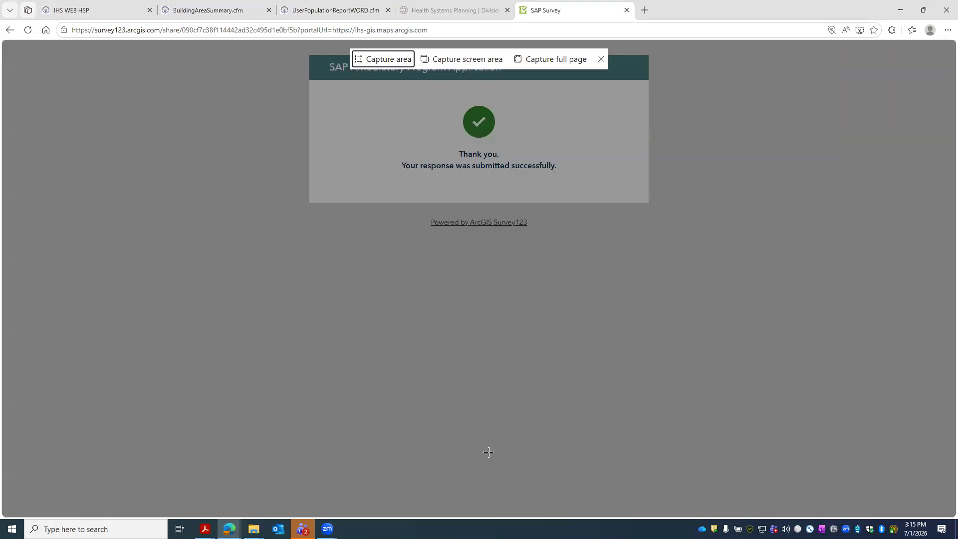
click(386, 64)
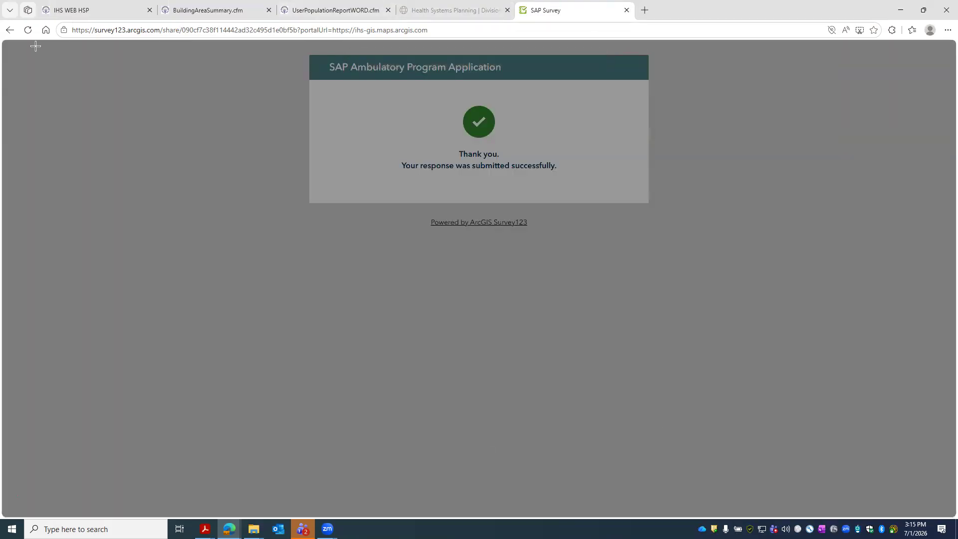
drag(6, 41, 793, 367)
key(Escape)
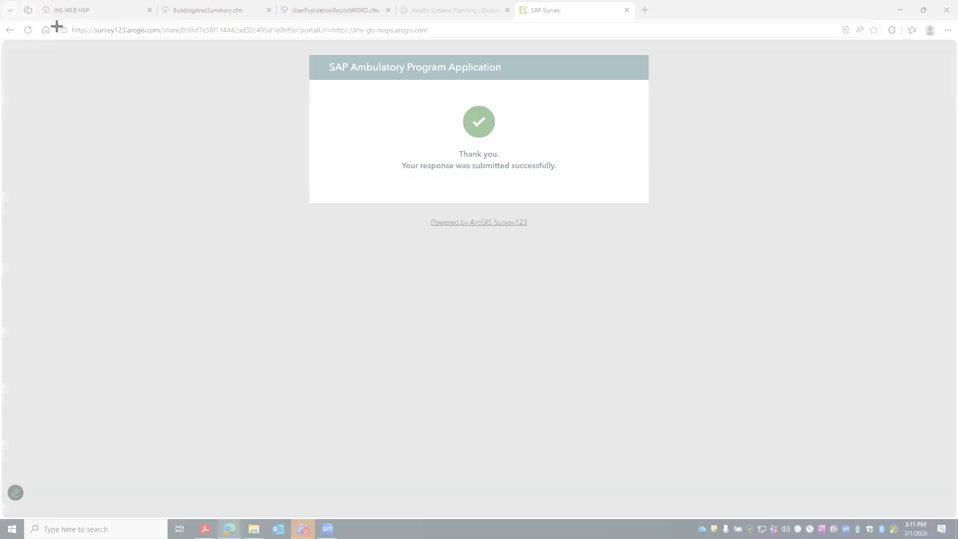
drag(1, 15, 74, 256)
click(265, 7)
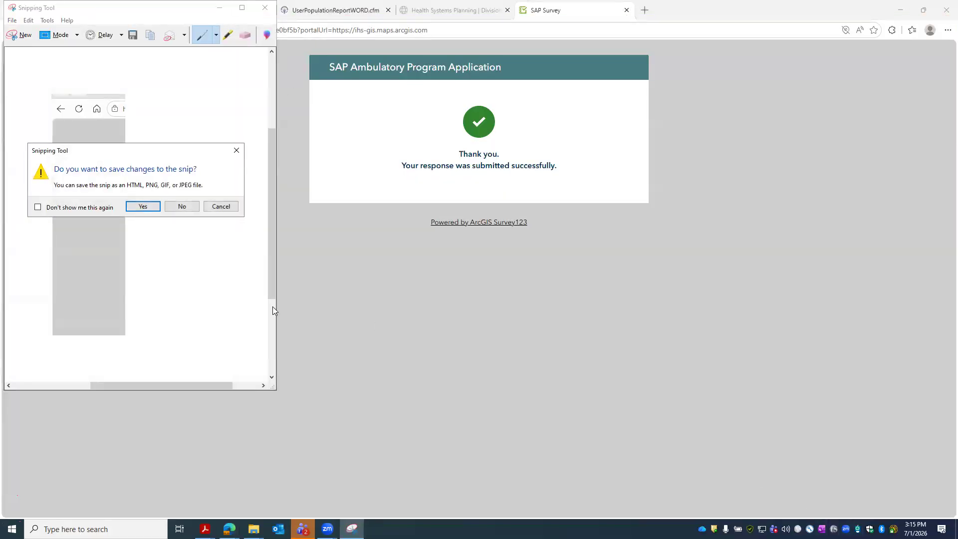
click(179, 205)
click(916, 528)
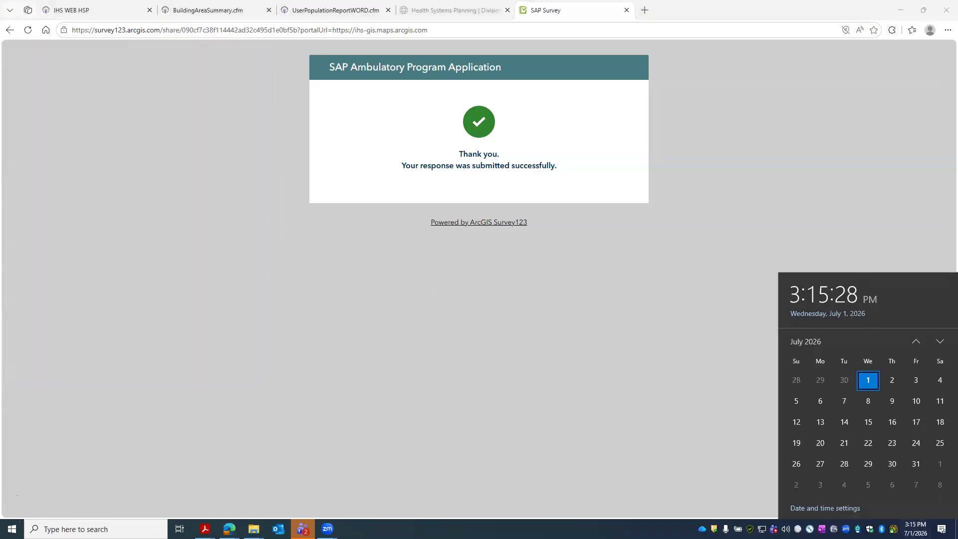
- Dismiss the Windows clock and calendar flyout
key(Escape)
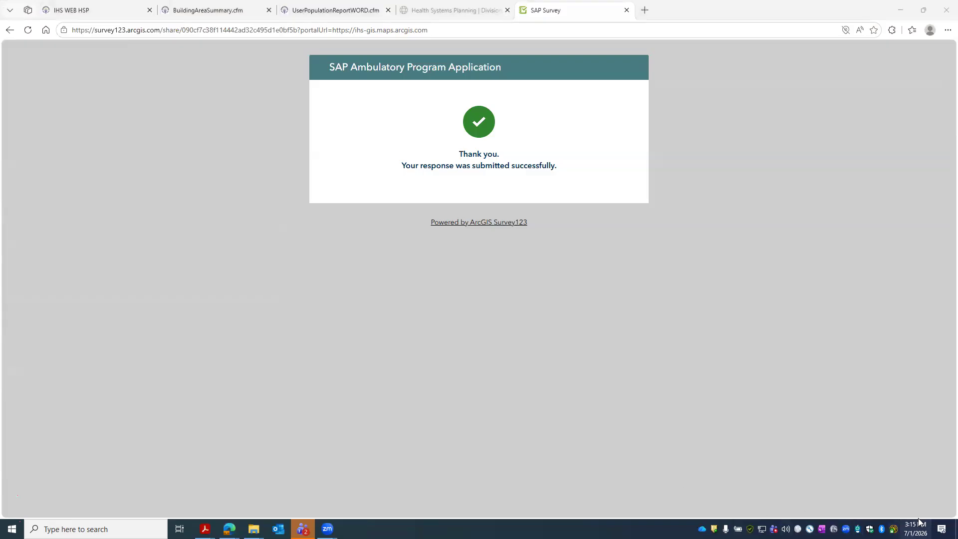
key(super+alt+d)
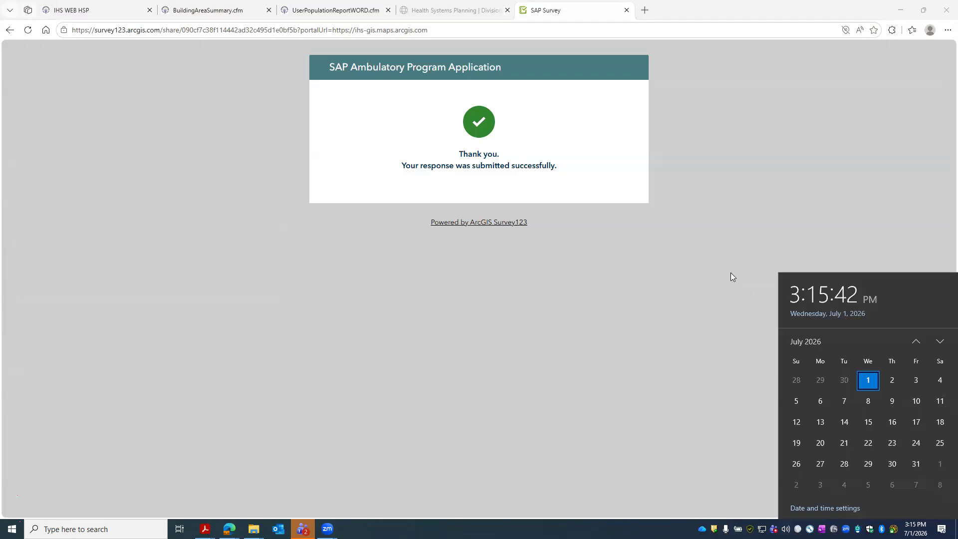
click(686, 289)
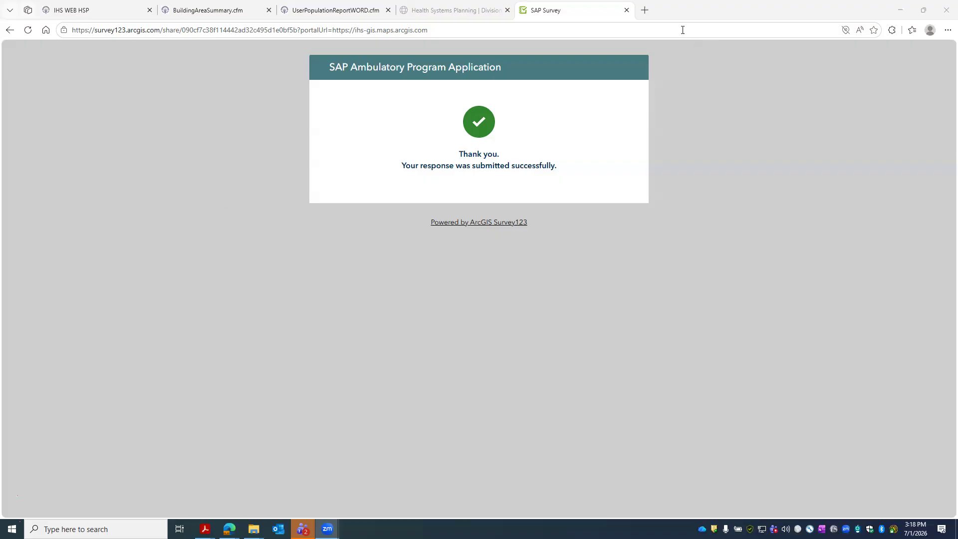
- Open a new blank browser tab, clearing the stray text from its address bar
click(644, 10)
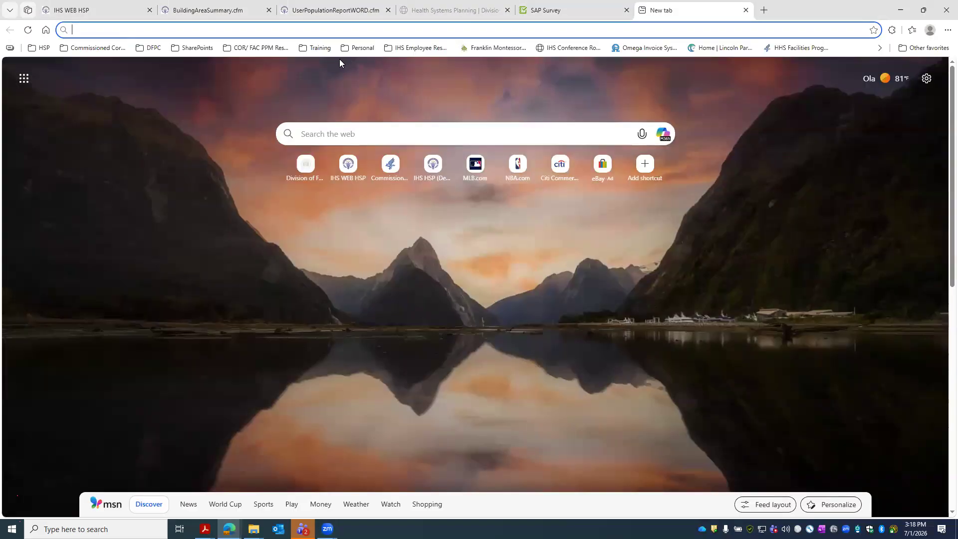
text(who)
key(BackSpace)
key(BackSpace)
key(BackSpace)
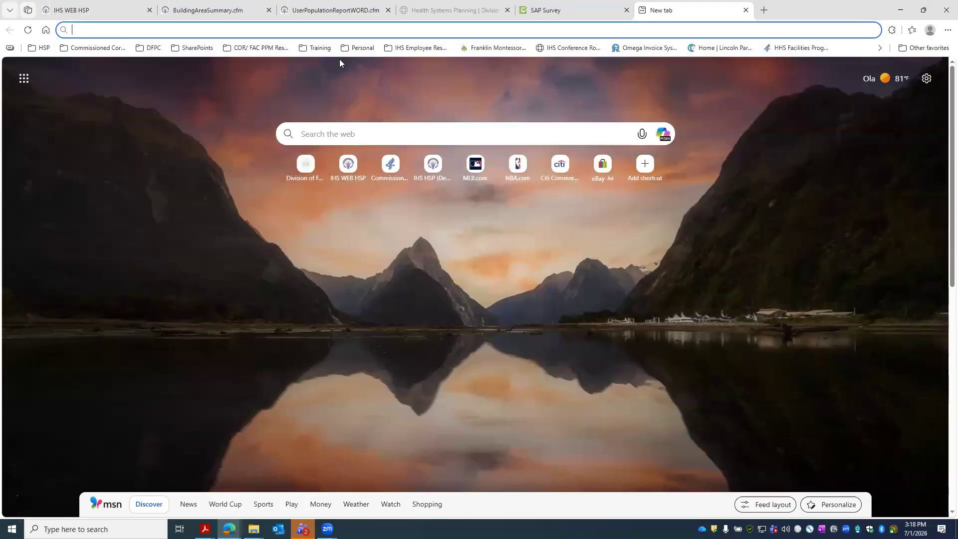
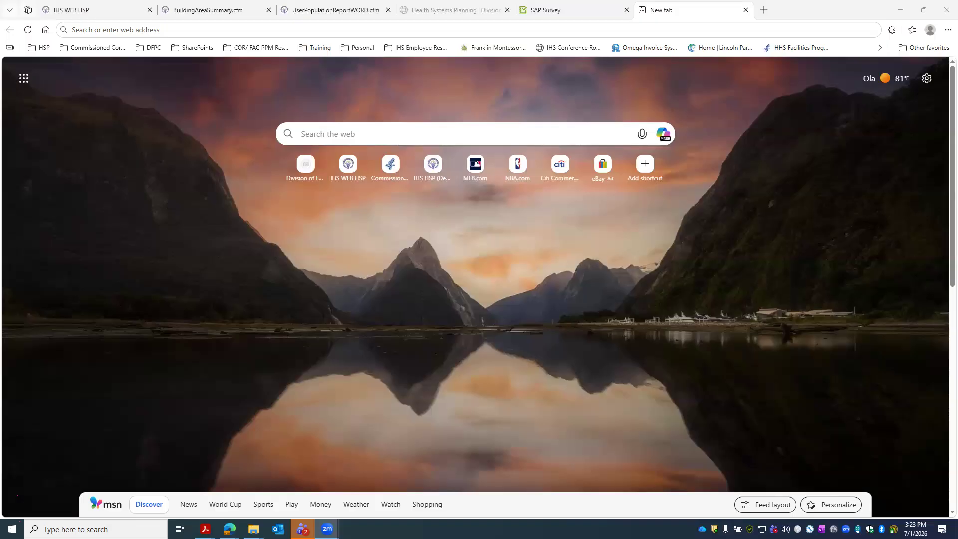
- Return to the IHS WEB HSP tab, acknowledge the logged-out notice, then go to the SAP Survey tab
click(135, 6)
click(505, 263)
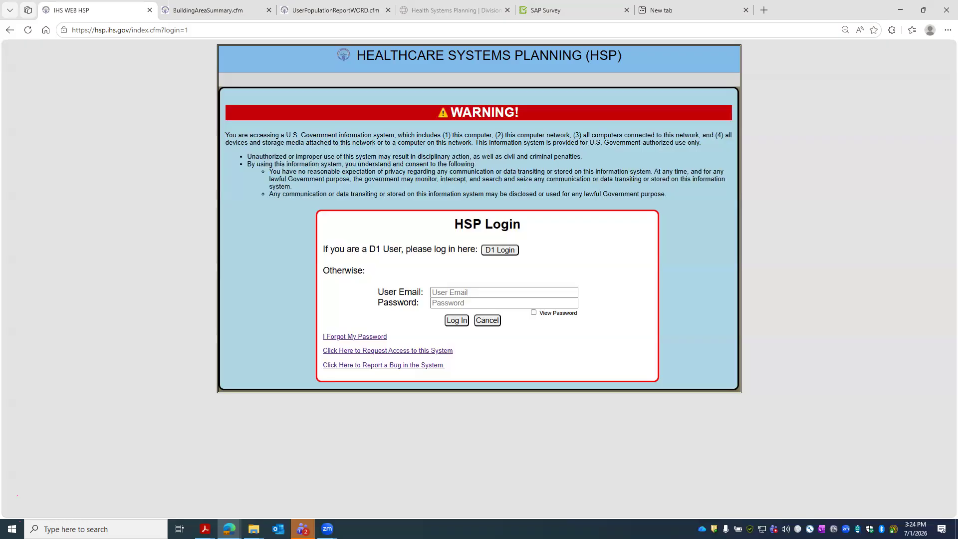
click(544, 9)
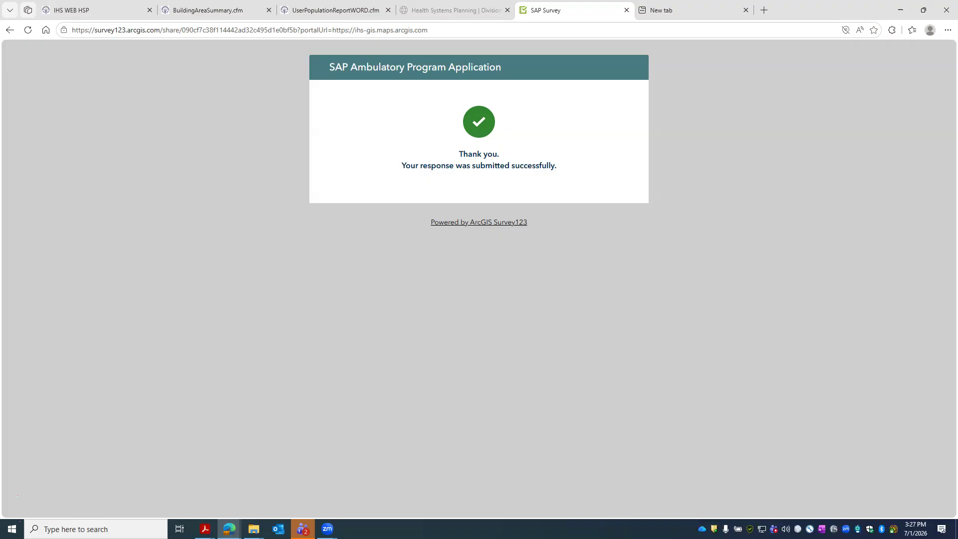
- Bring the Application Kit PDF forward in Acrobat and dismiss the Teams chat notification
click(205, 529)
click(267, 498)
click(206, 529)
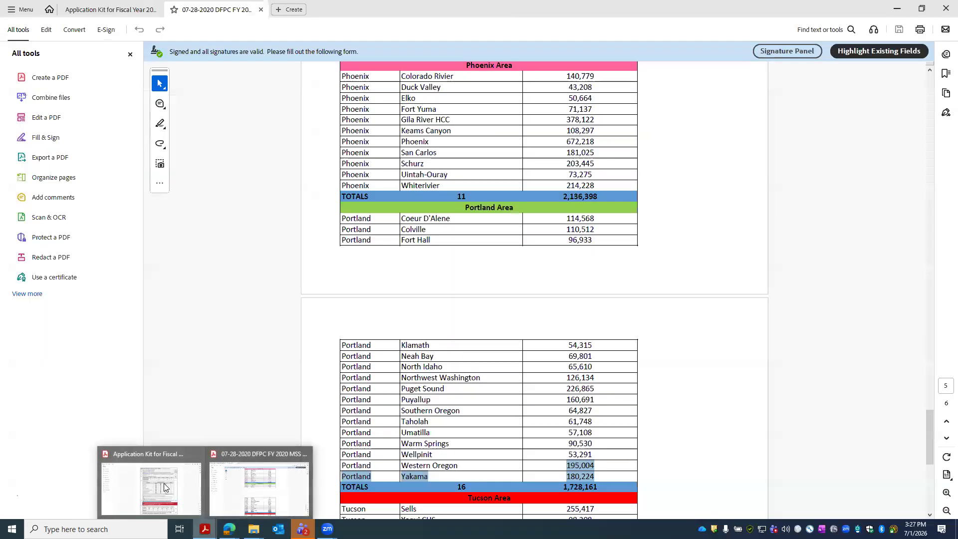
click(176, 500)
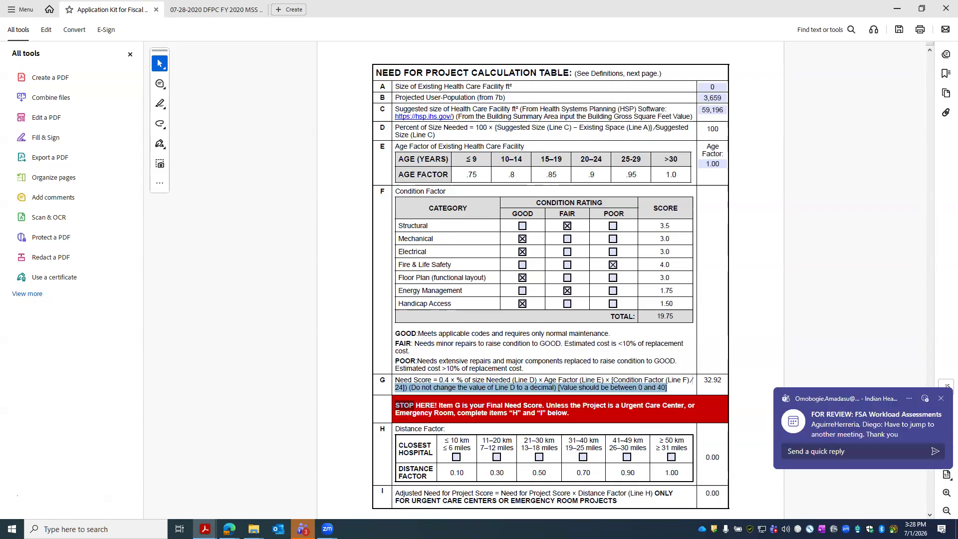
click(940, 399)
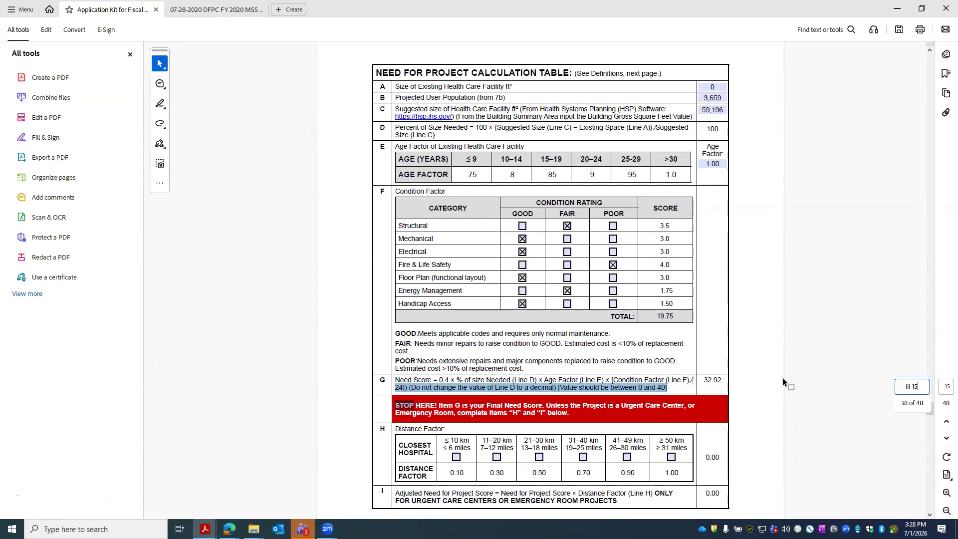
- Inspect the Line A and Line C (59196) size fields in the Need for Project table, then minimize Acrobat
click(716, 88)
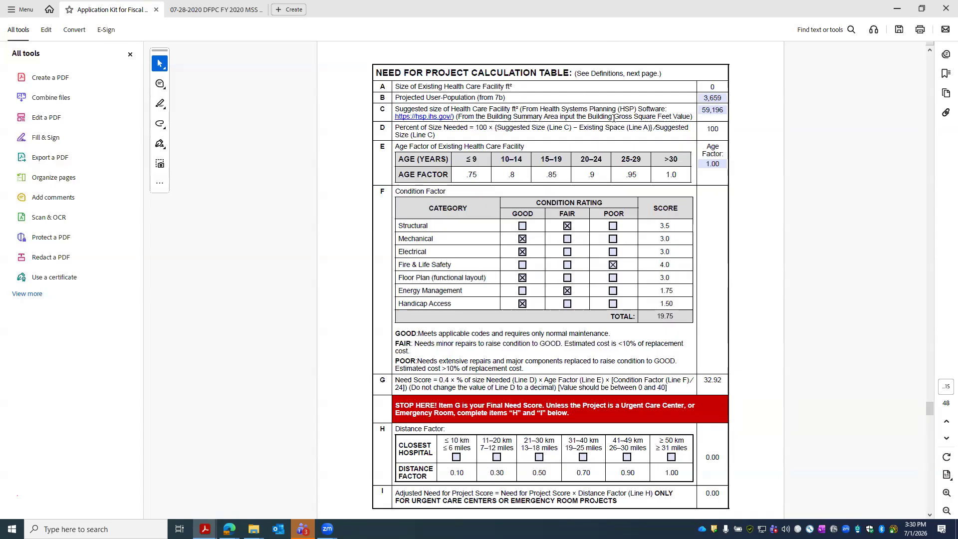
double_click(709, 110)
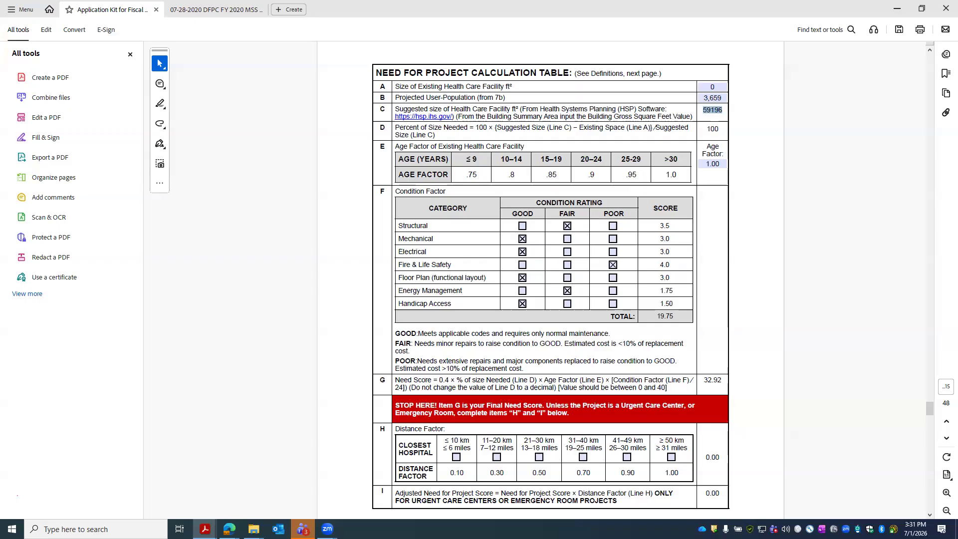
click(890, 14)
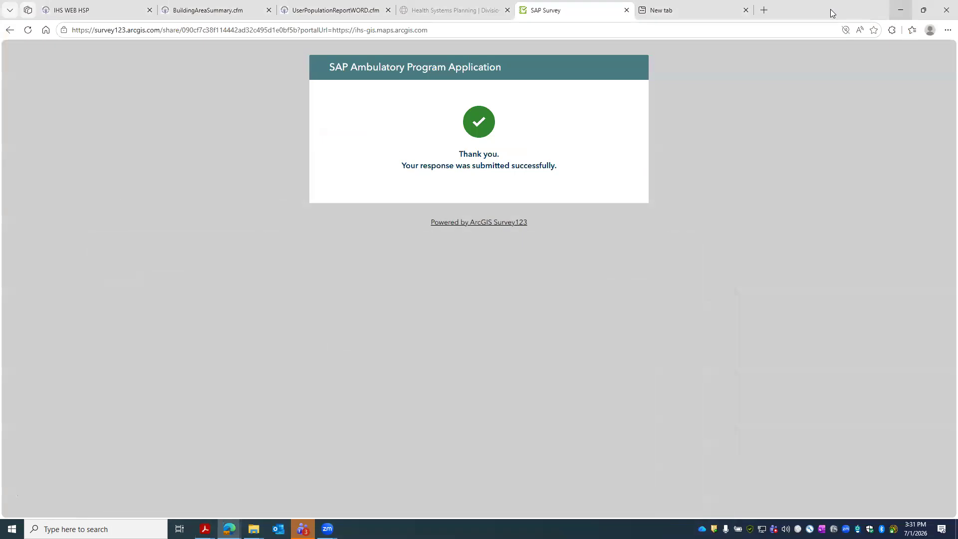
- Return to the IHS SAP FY2025–2026 Applicant Eligibility Questions webform and scroll through its questions
click(8, 34)
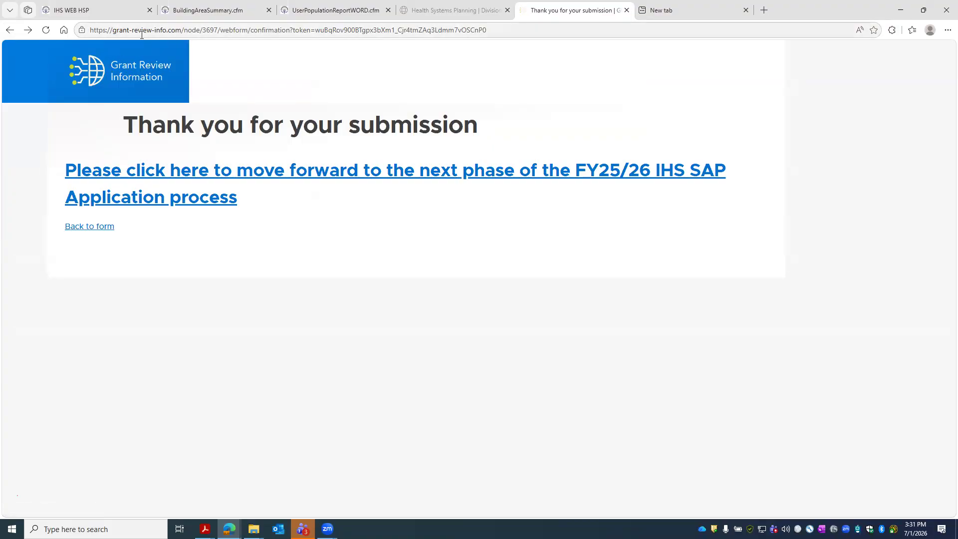
click(99, 227)
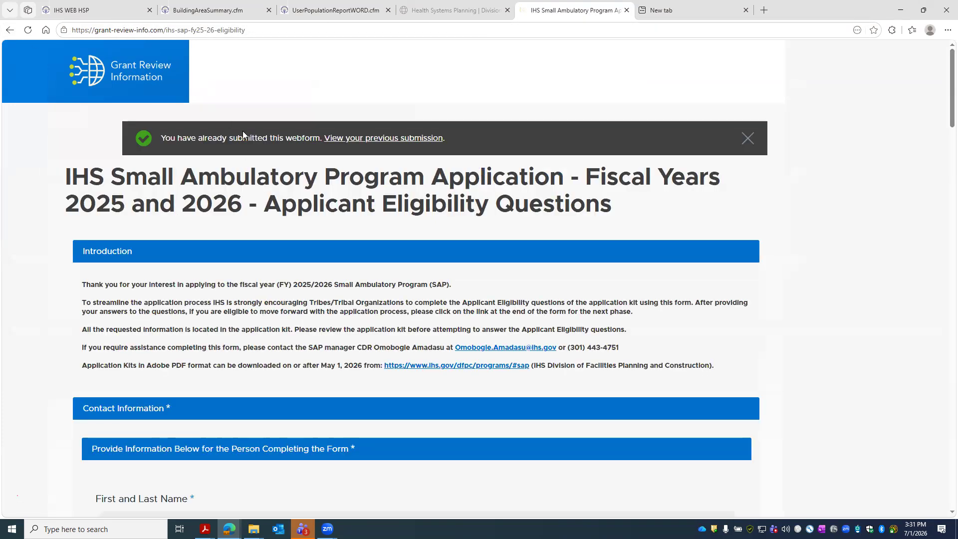
scroll(368, 218, down, 20)
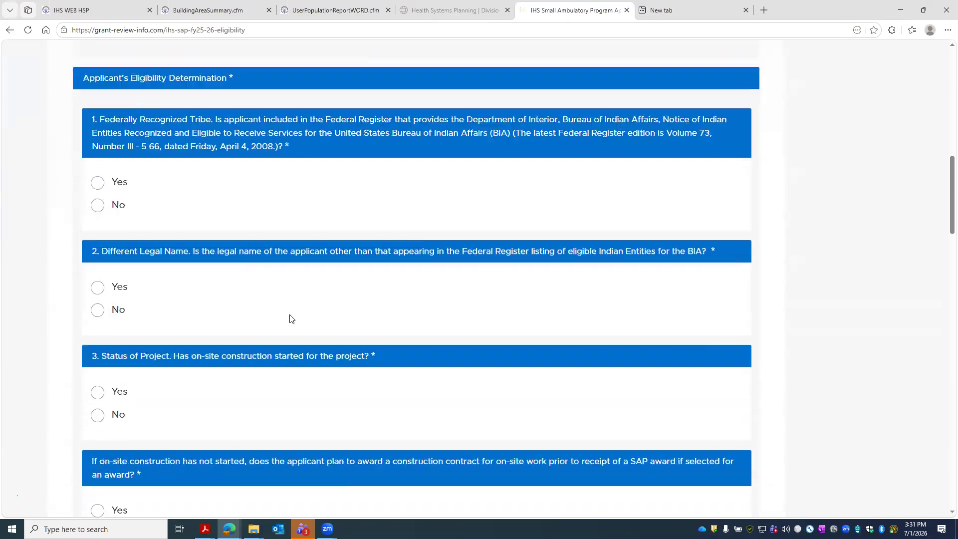
scroll(343, 372, down, 10)
scroll(358, 375, up, 11)
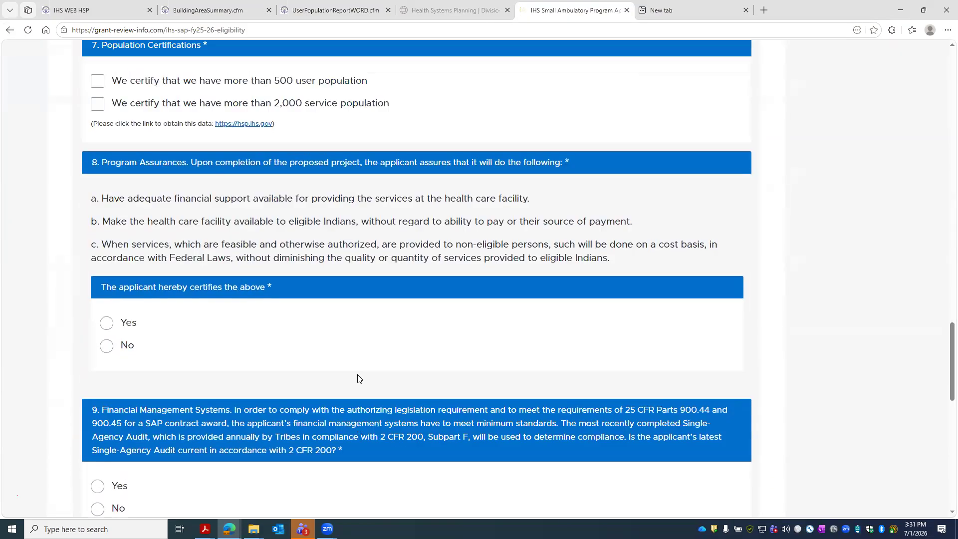
scroll(353, 364, up, 15)
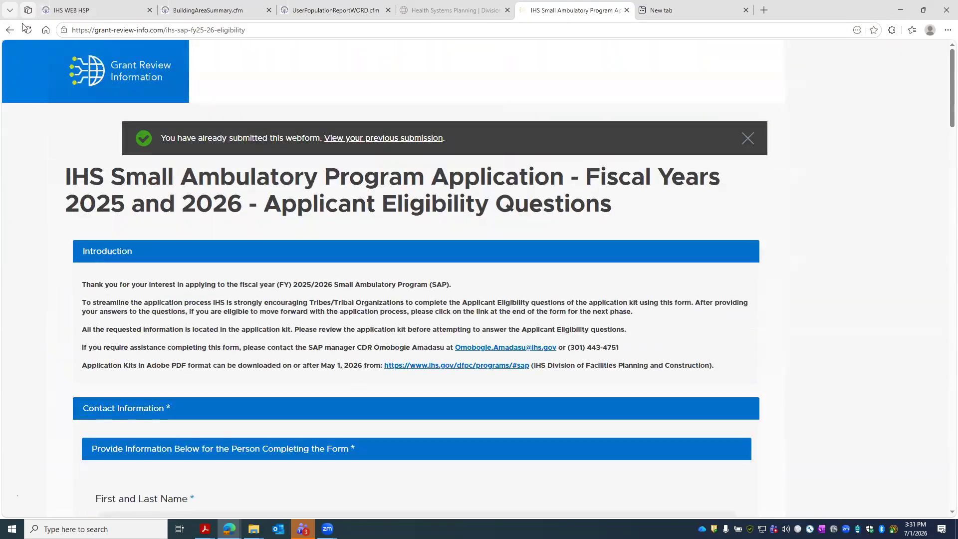
- Open Submission #46, expand its submission information, and scroll through answers to Tribal Resolution: Yes
click(357, 140)
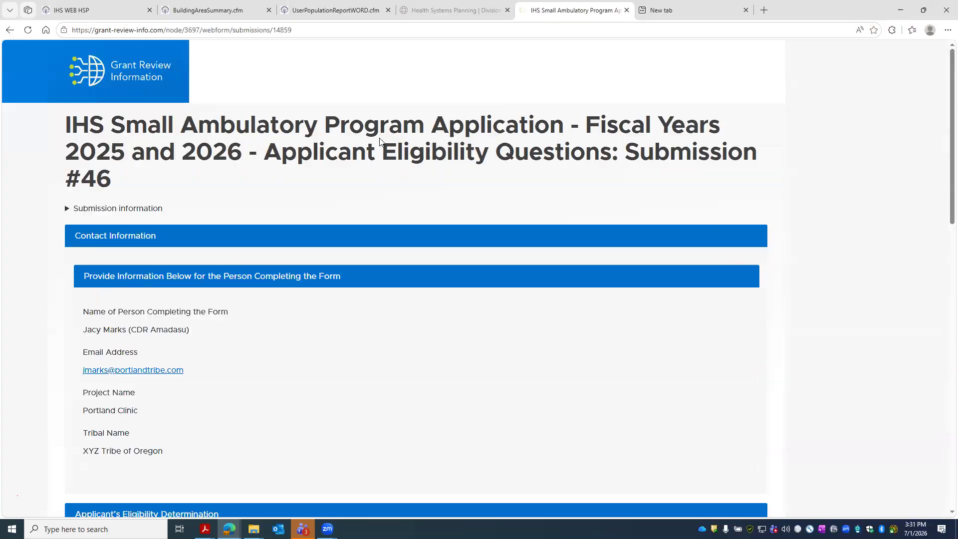
scroll(368, 221, down, 10)
scroll(369, 275, up, 6)
scroll(369, 270, up, 7)
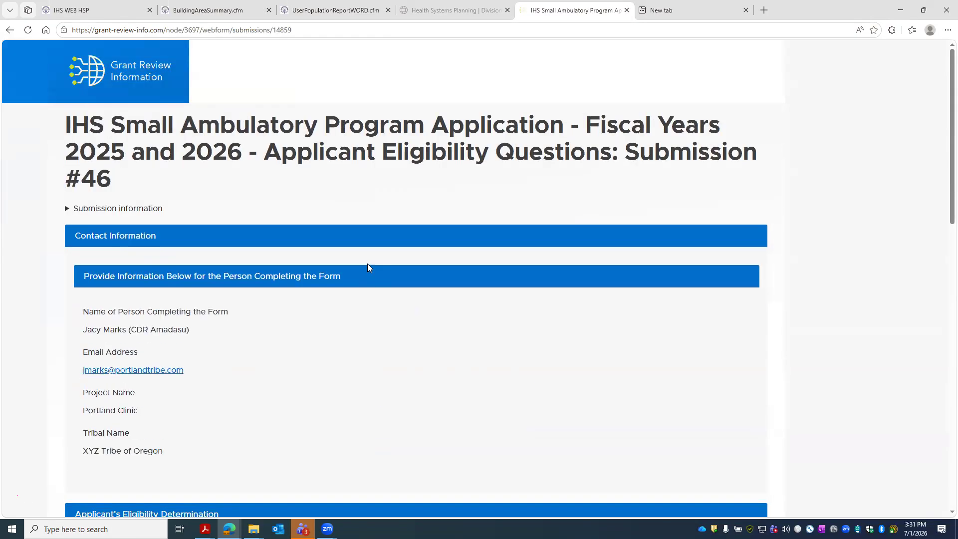
click(70, 209)
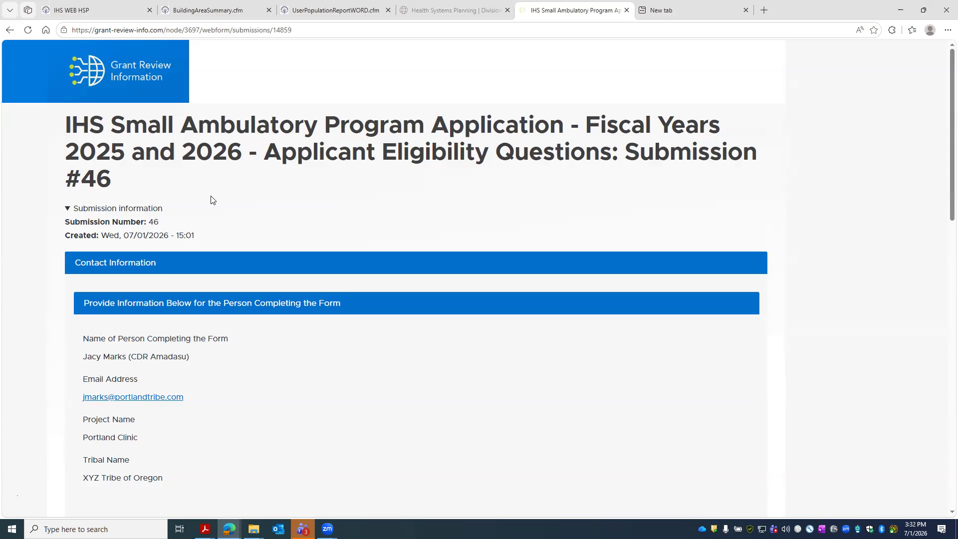
scroll(219, 189, down, 5)
scroll(222, 184, down, 12)
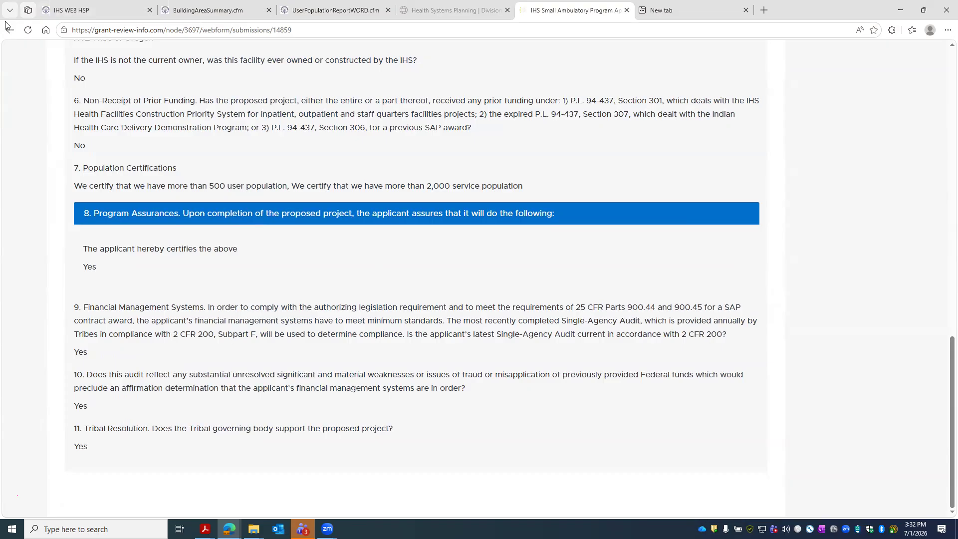
- Reopen the blank SAP Survey form from Edge's browsing history
click(947, 31)
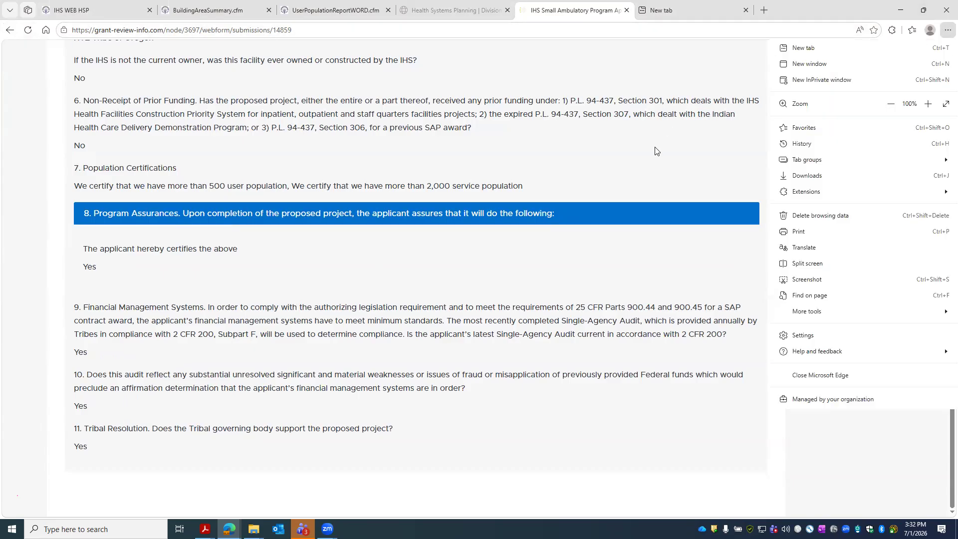
click(795, 145)
click(803, 190)
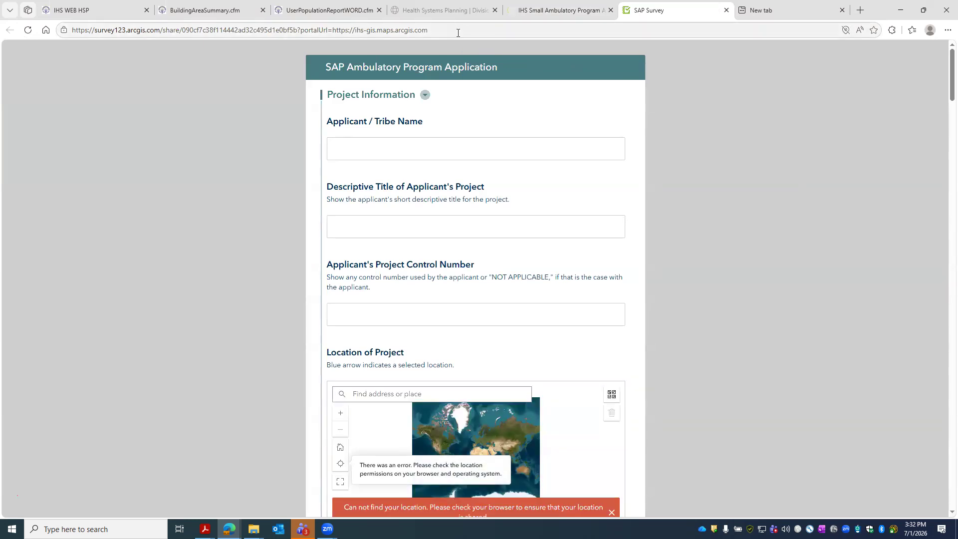
- Copy the SAP Survey form's web address from the address bar
click(282, 32)
right_click(288, 26)
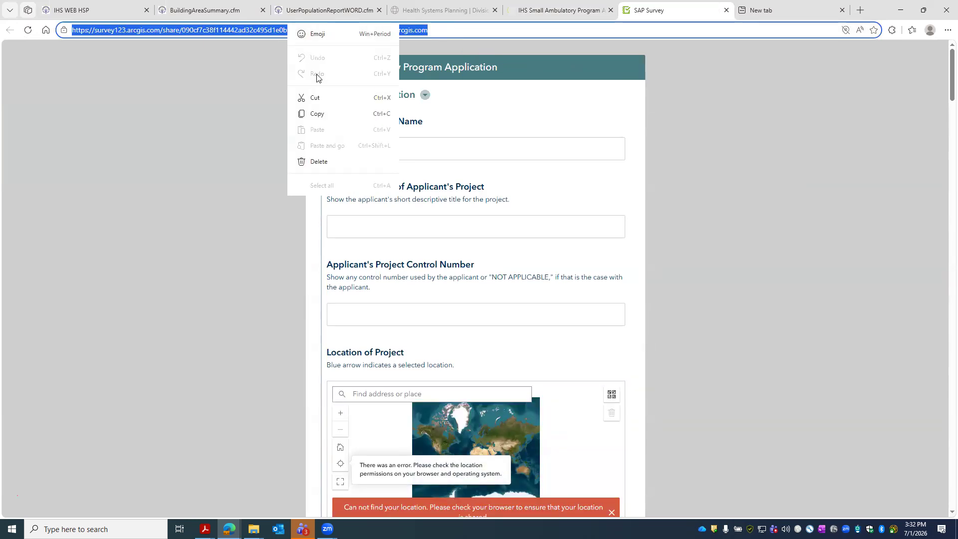
click(317, 111)
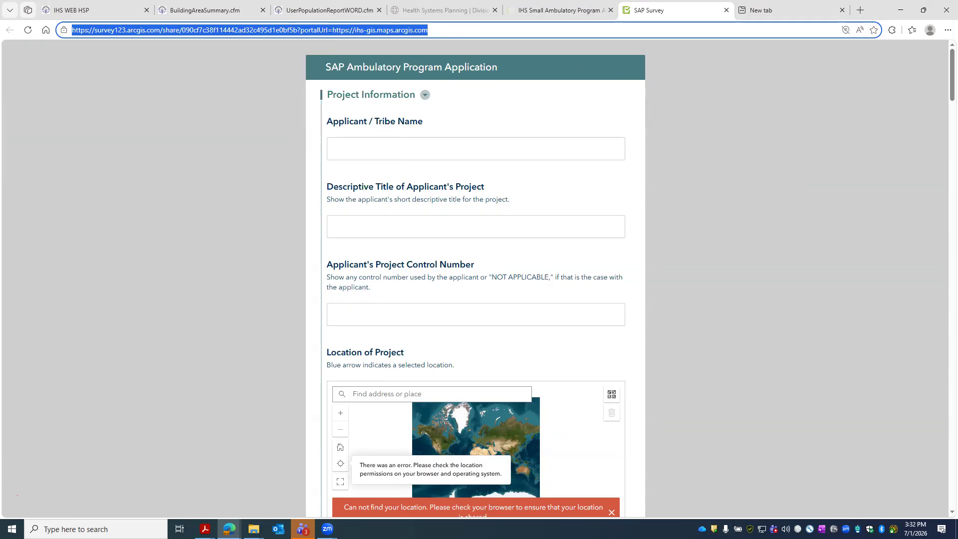